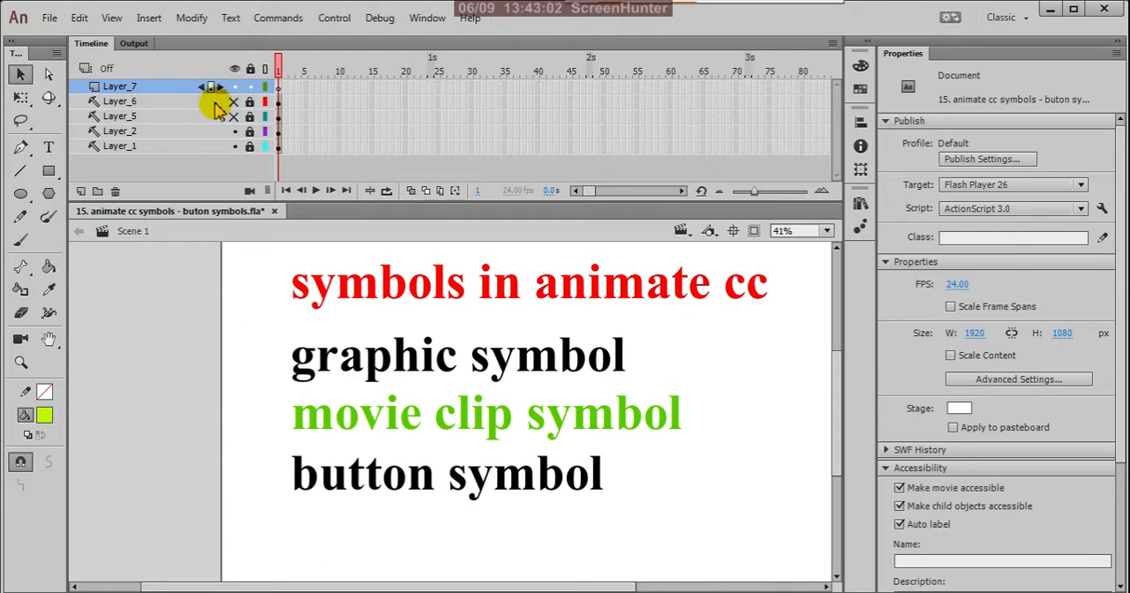
Toggle the visibility of Layer_6 and Layer_5 on and back off to check their contents.
click(233, 103)
click(233, 102)
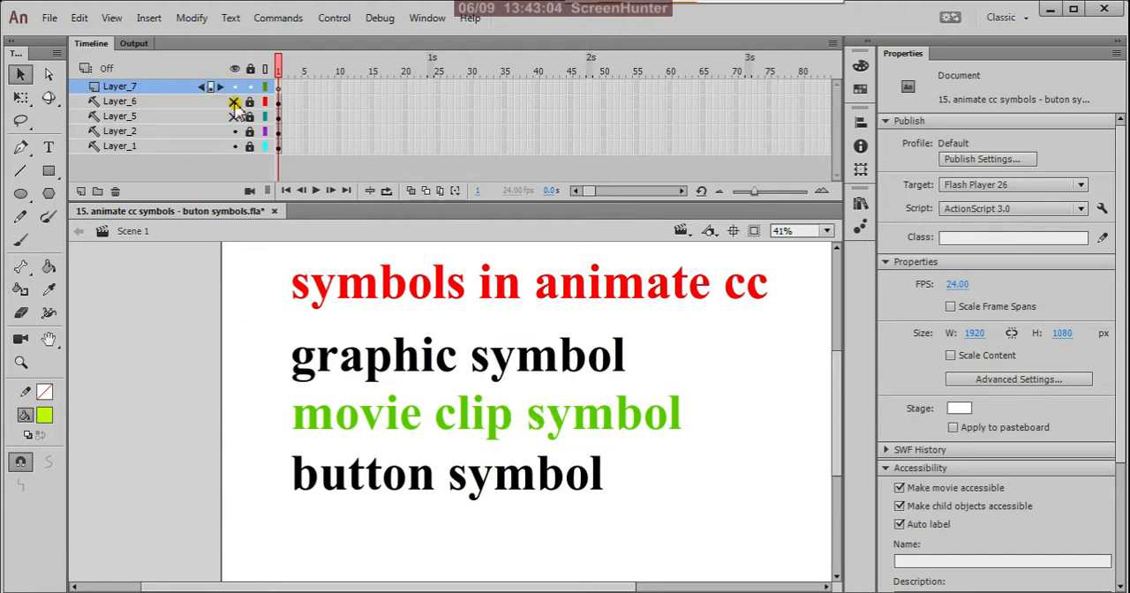
click(232, 116)
click(232, 117)
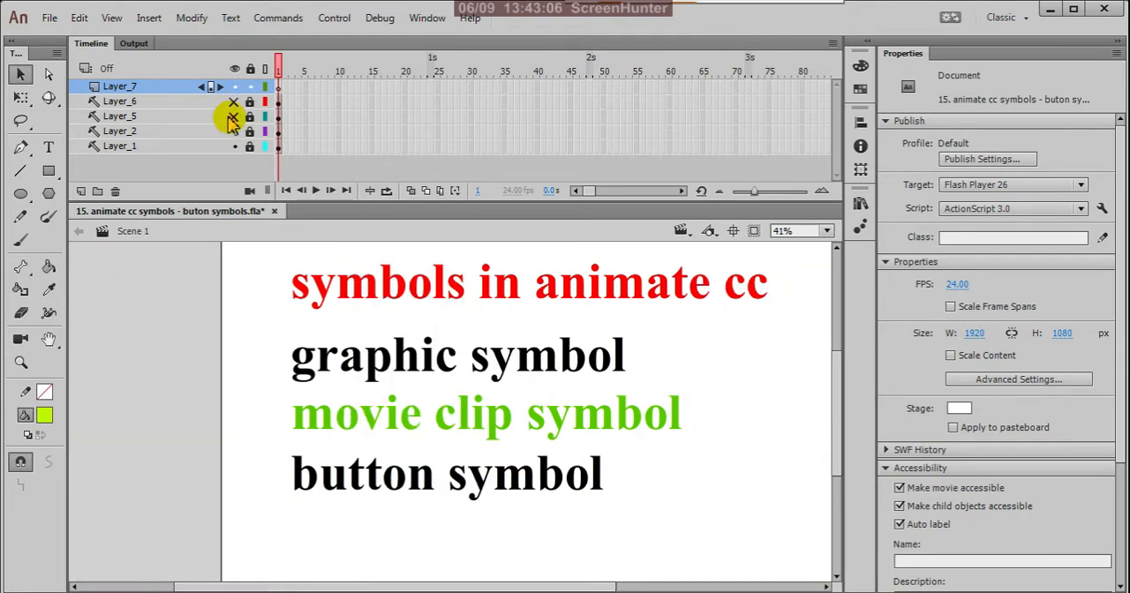
Delete Layer_7, Layer_6 and Layer_5 from the timeline.
click(188, 89)
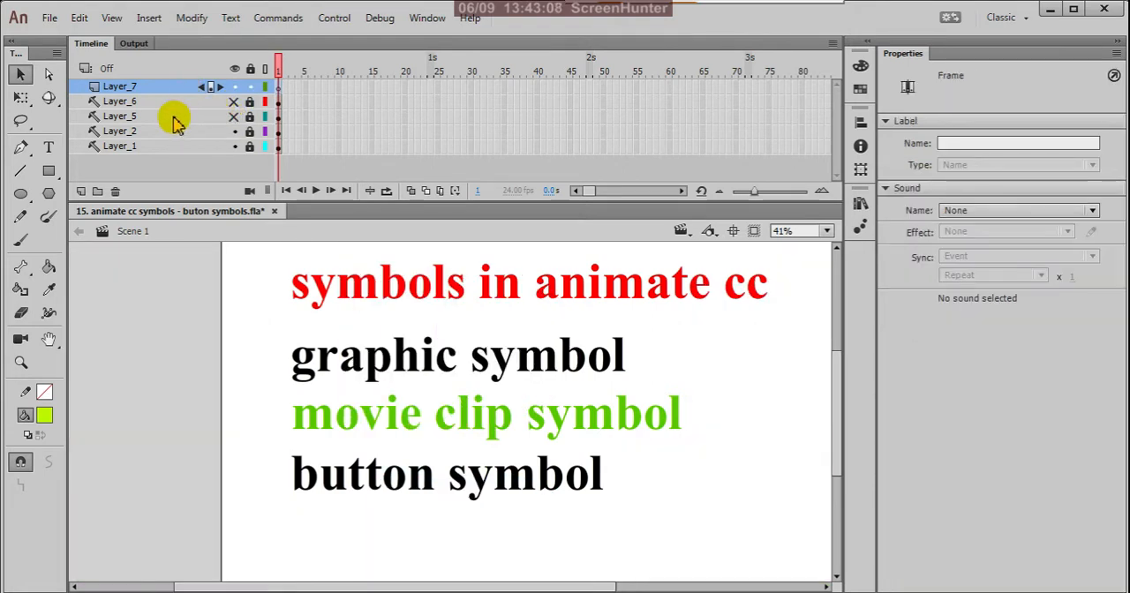
ctrl+click(173, 116)
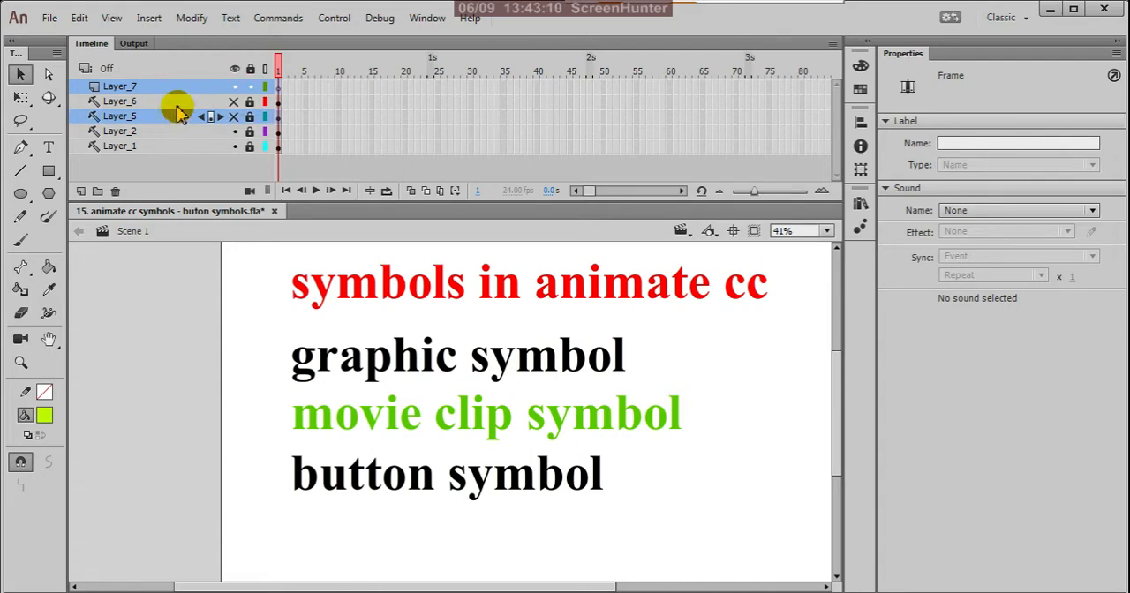
ctrl+click(176, 102)
click(116, 192)
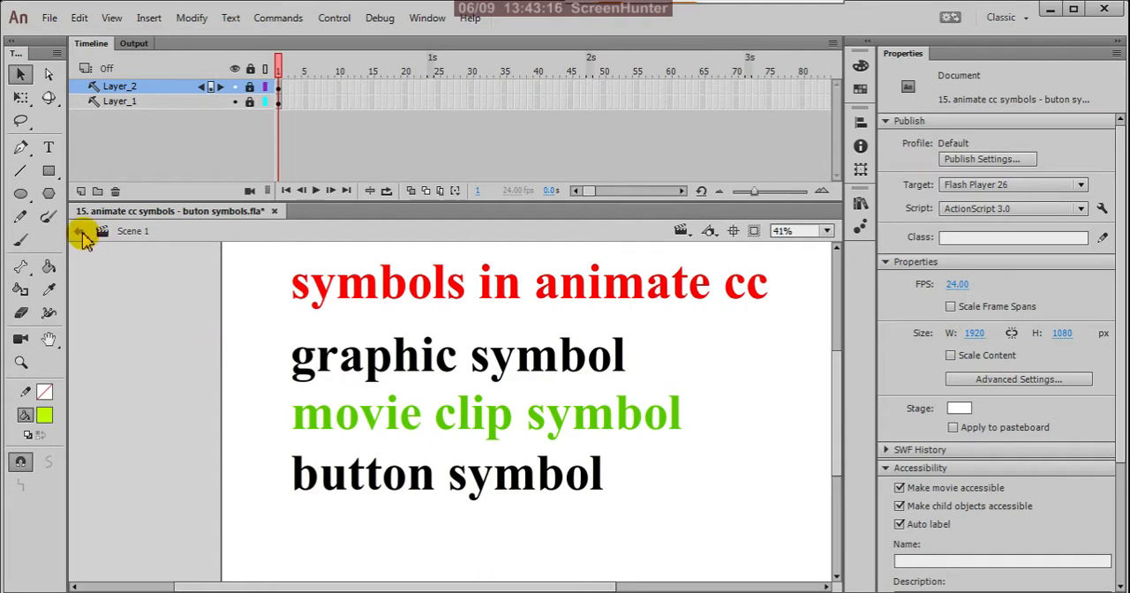
Create a new ActionScript 3.0 document of 1920 × 1080 px at 24 fps.
click(50, 19)
click(80, 39)
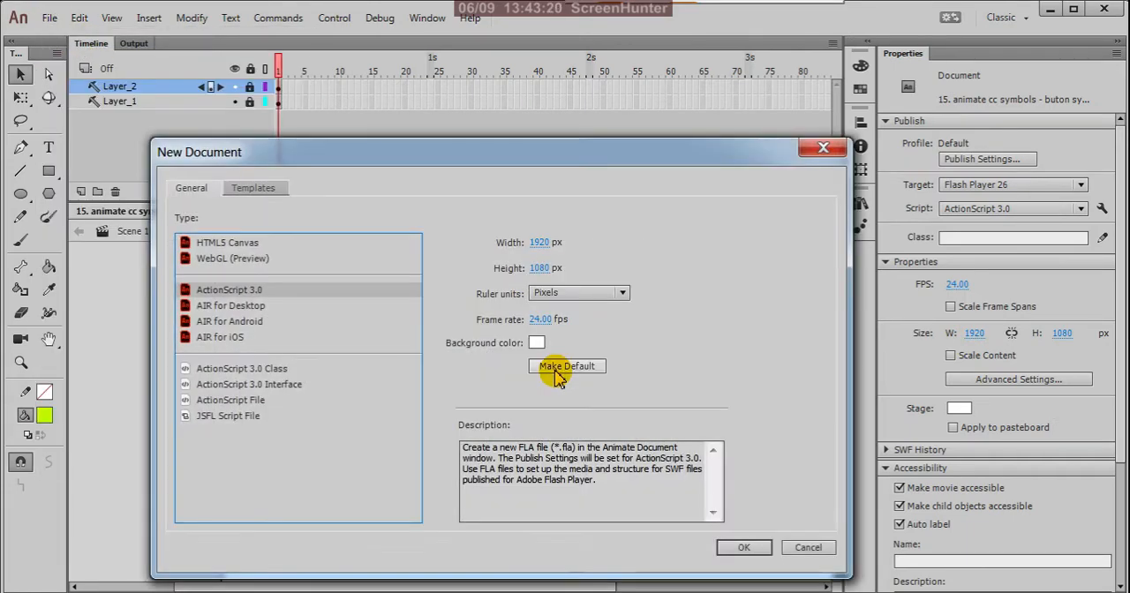
click(726, 545)
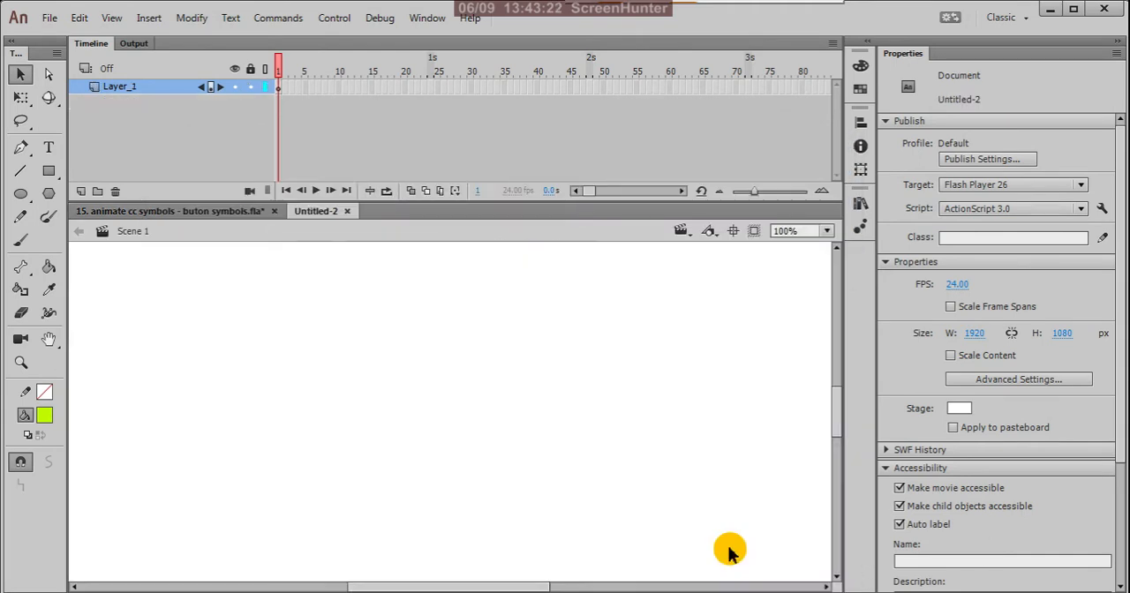
Create a new symbol of type Button named Symbol 1 in the library root.
click(152, 20)
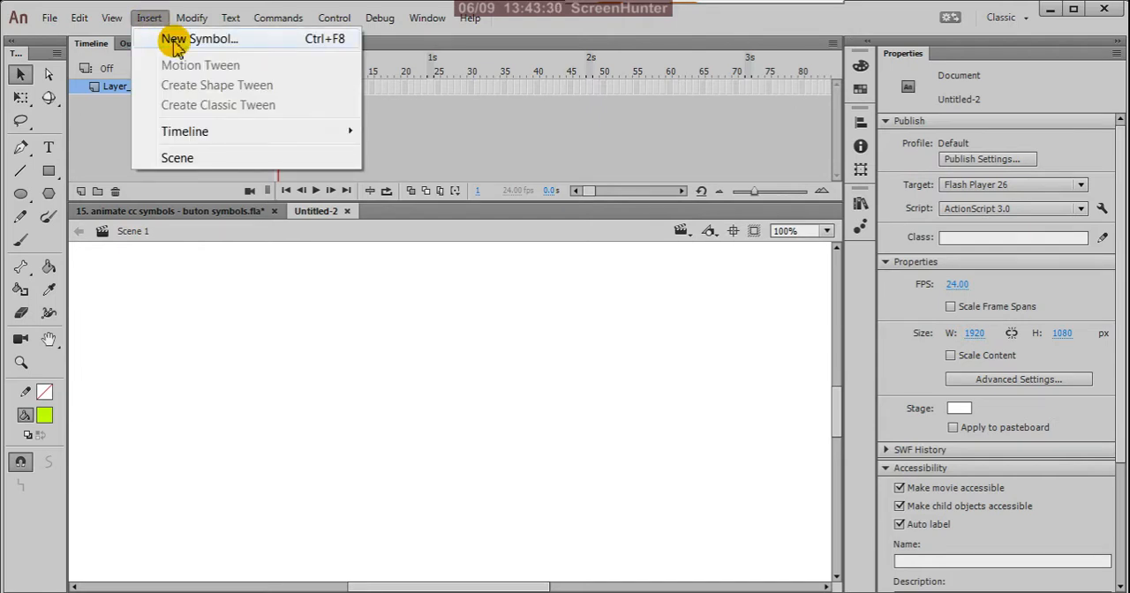
click(175, 44)
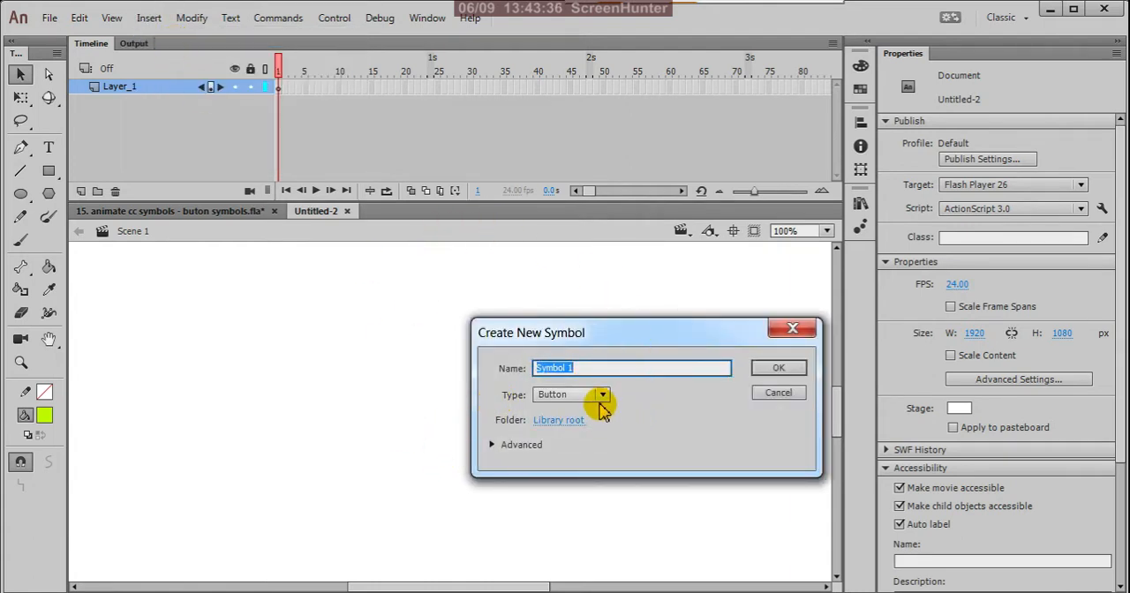
click(601, 395)
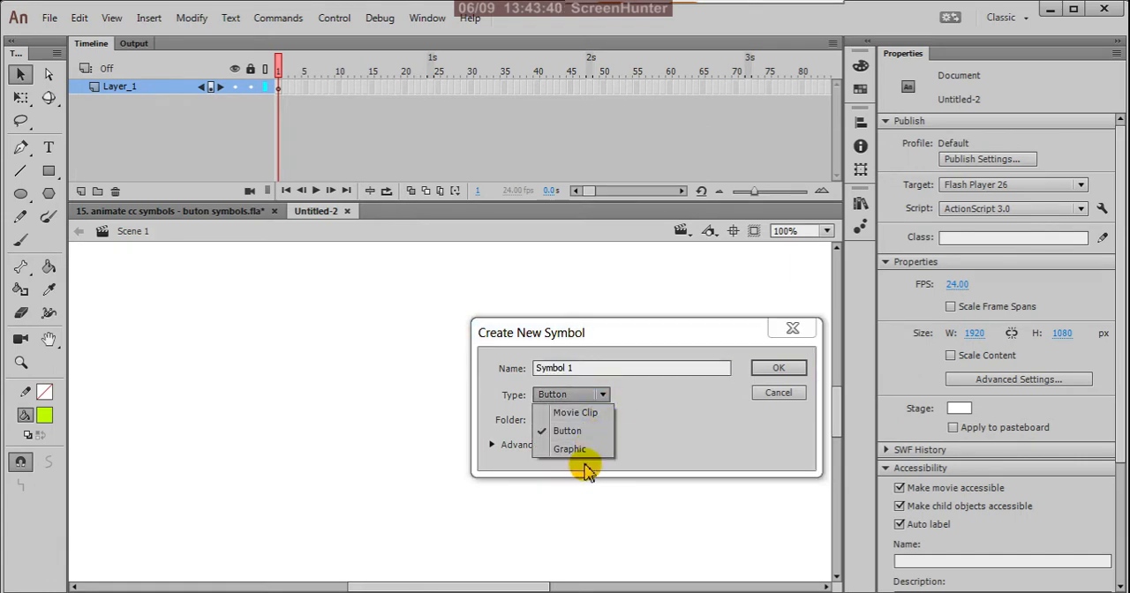
click(570, 432)
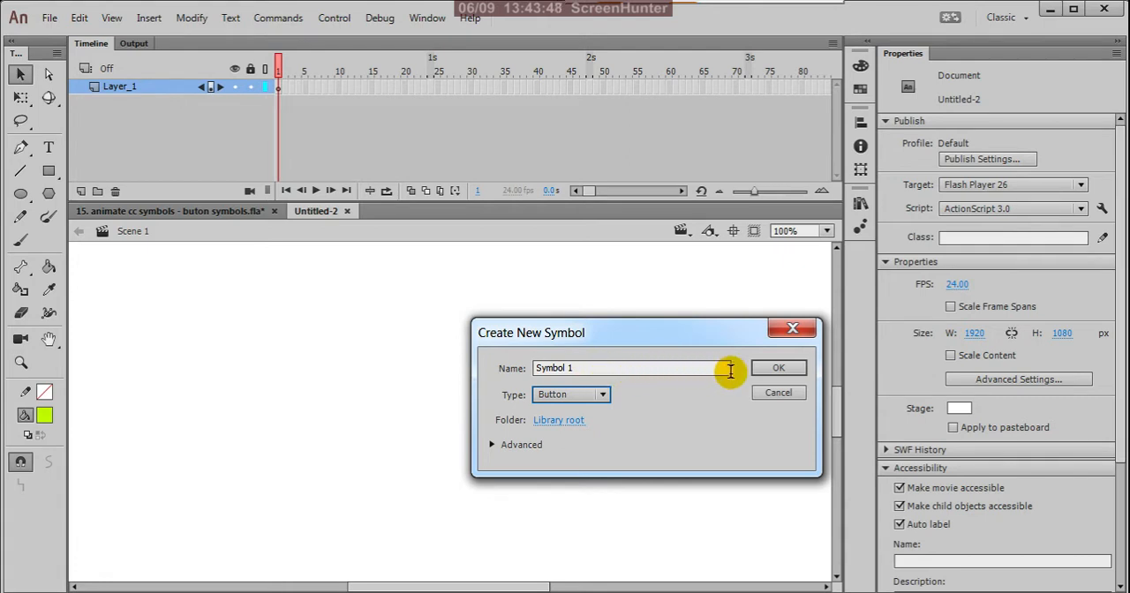
click(784, 370)
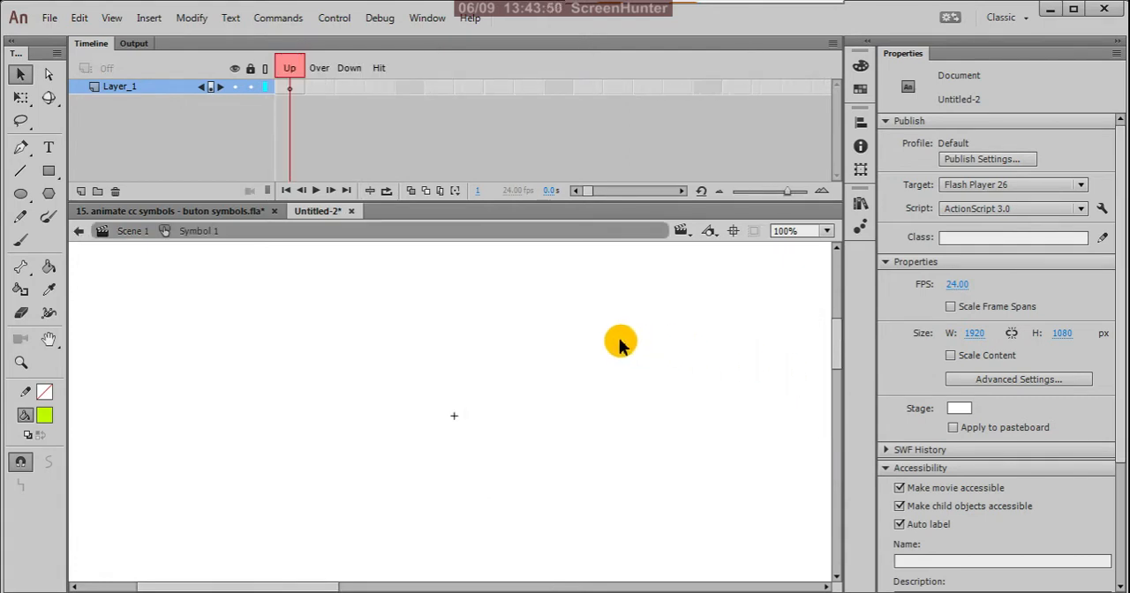
scroll(571, 415, down, 3)
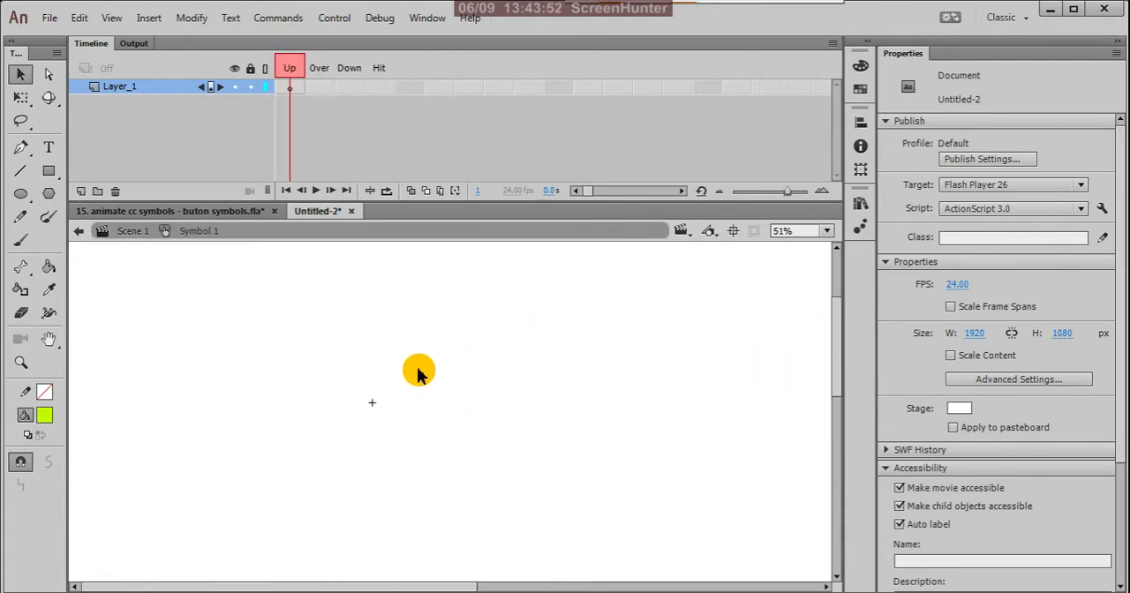
scroll(371, 401, up, 2)
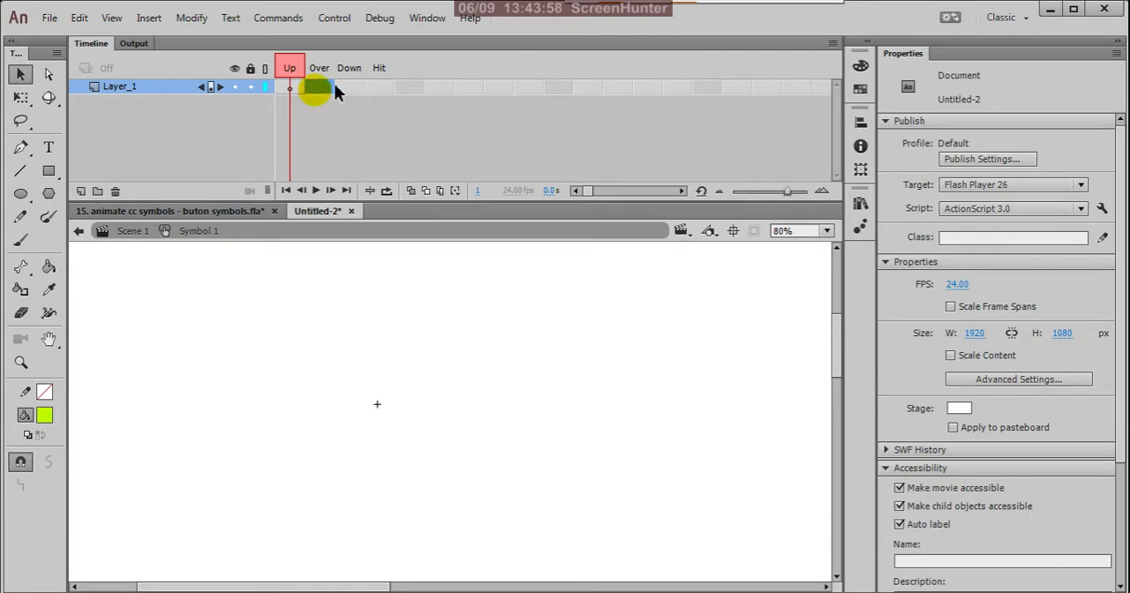
drag(336, 91, 602, 92)
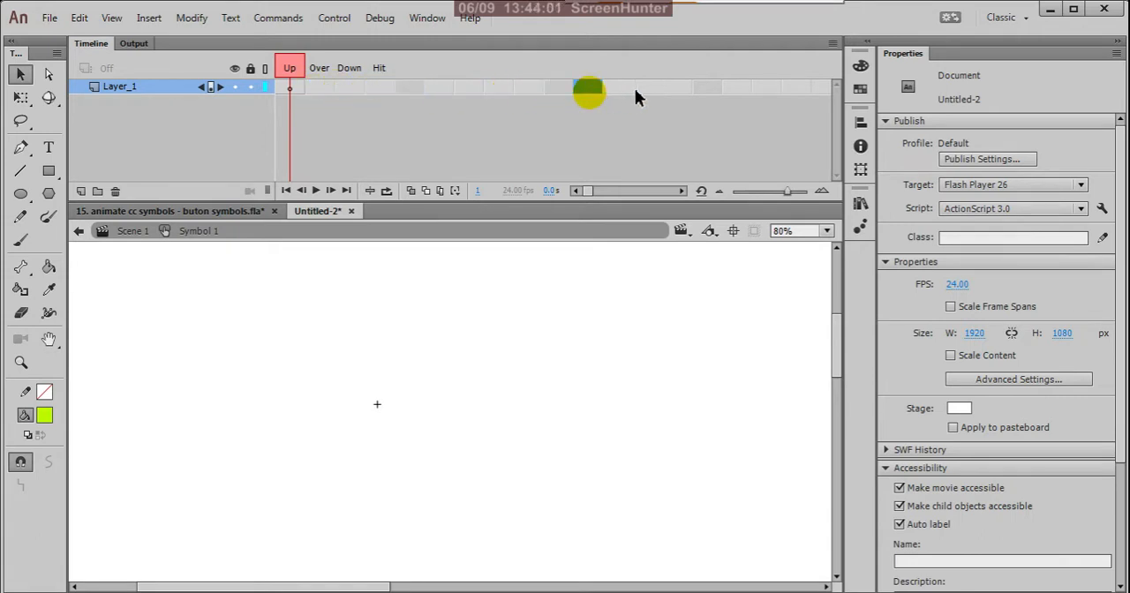
click(442, 150)
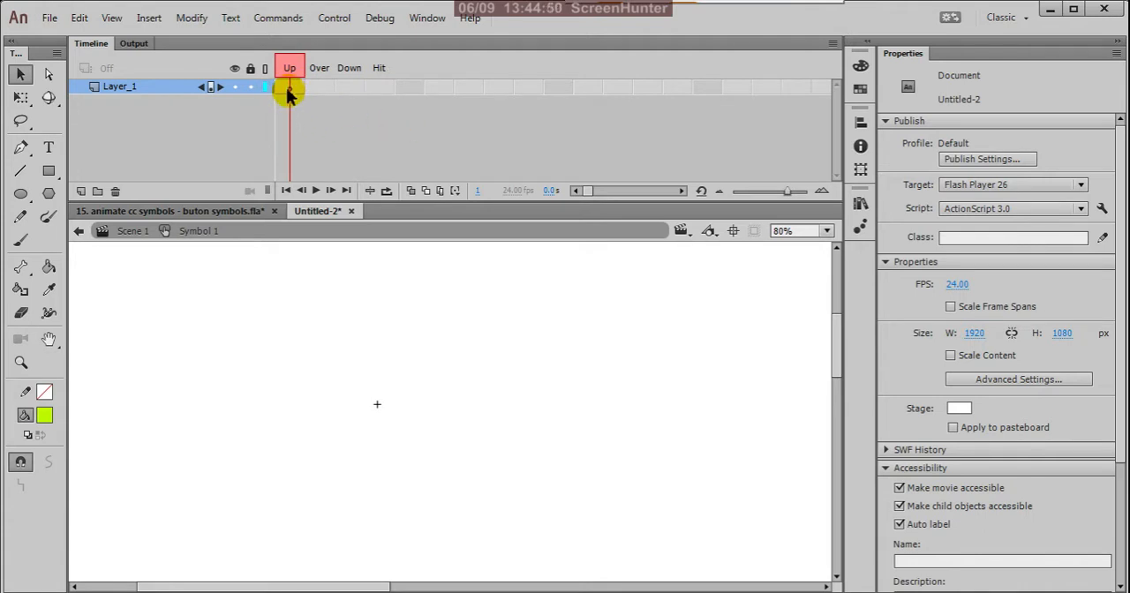
Draw a lime circle about 168 px wide in the Up frame, remove the stray dot and place the circle just right of the registration point.
click(16, 196)
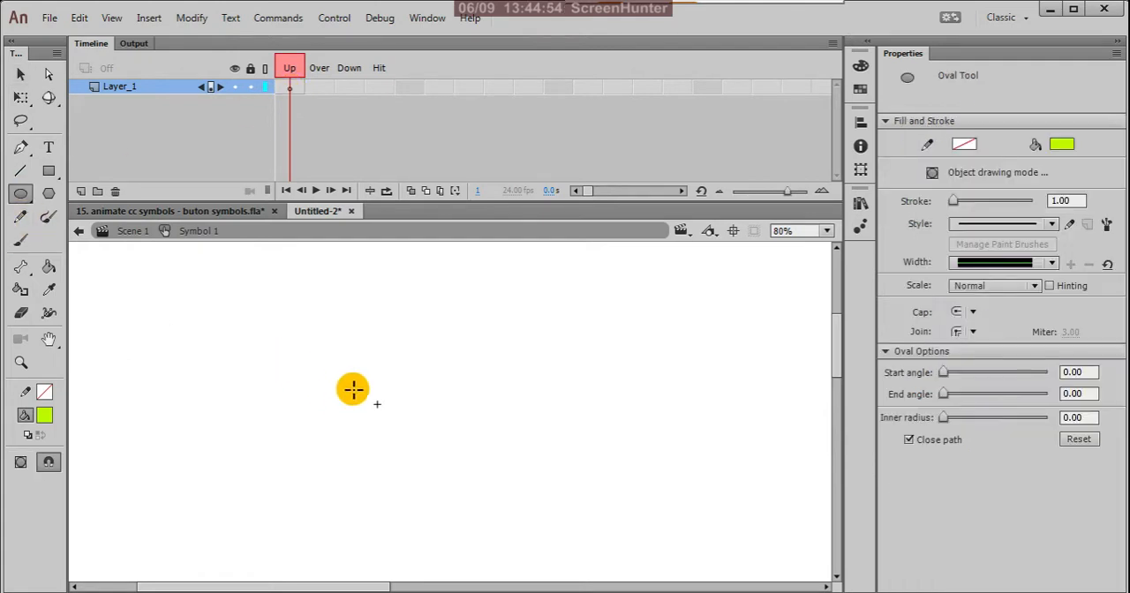
drag(449, 448, 577, 565)
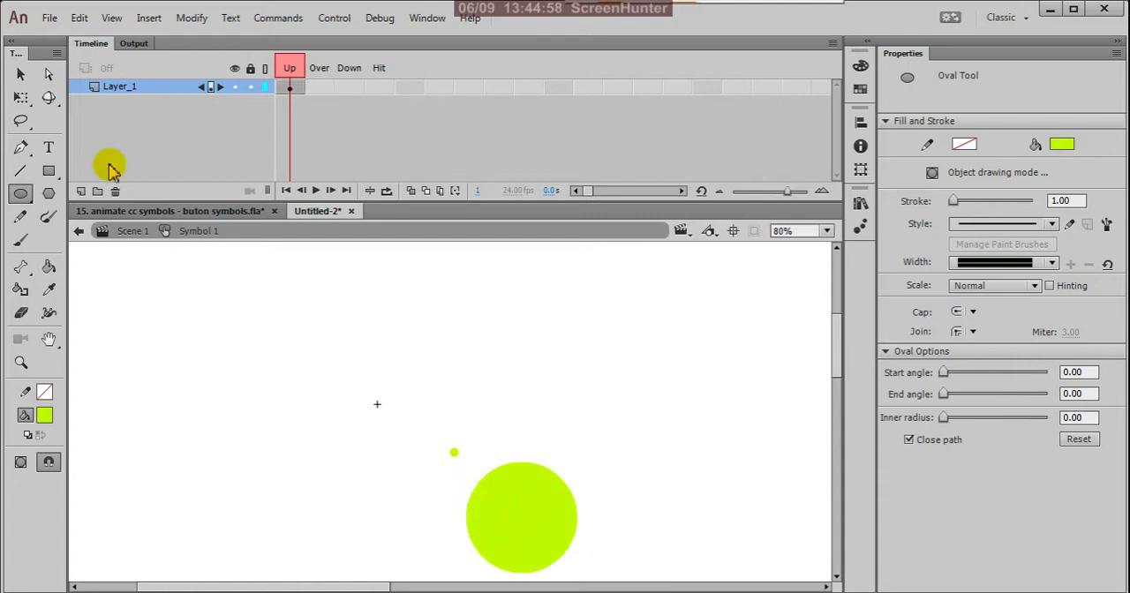
click(21, 75)
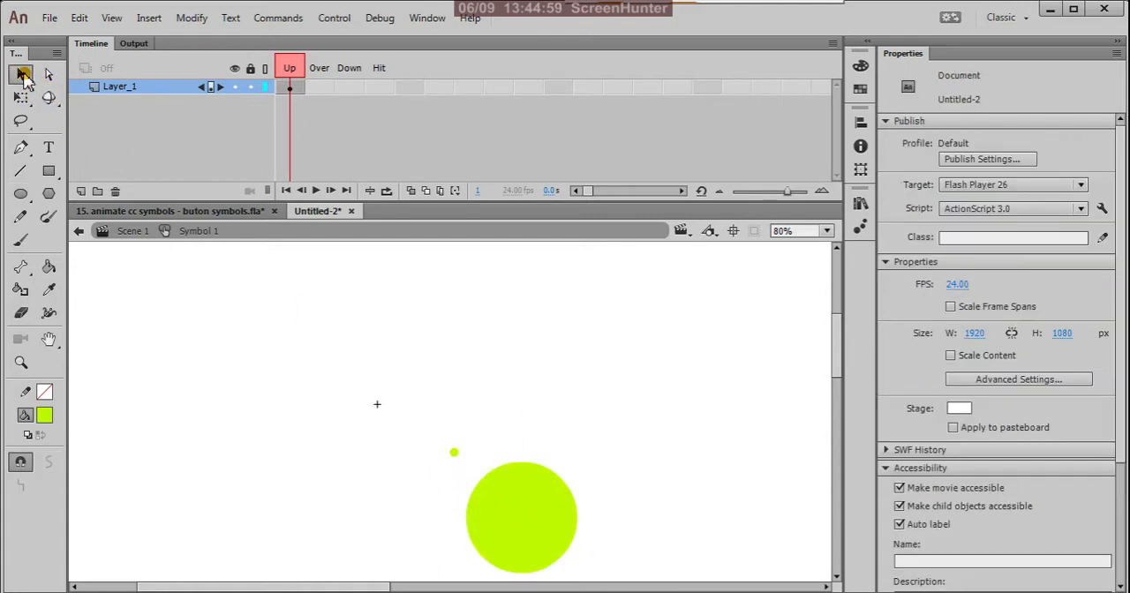
click(455, 456)
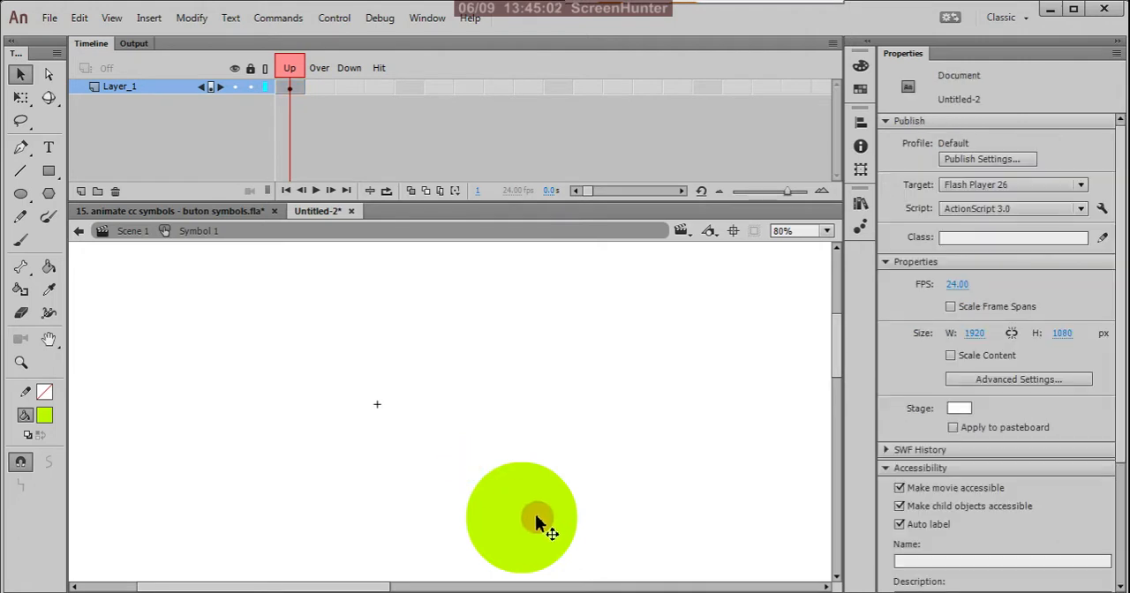
drag(538, 522, 475, 408)
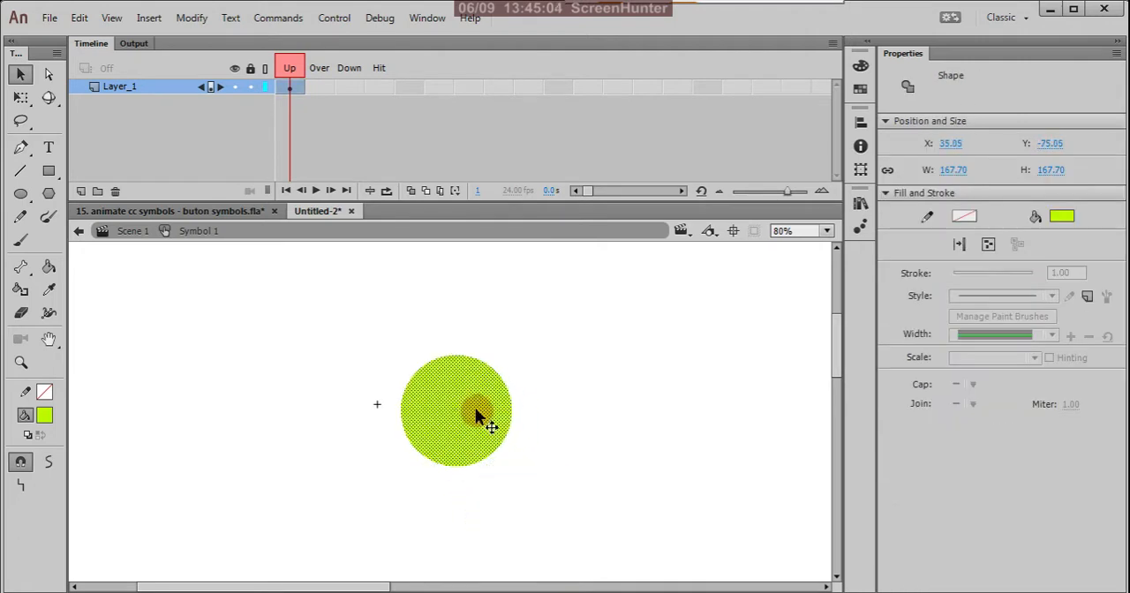
Change the circle's fill from solid color to a radial gradient.
click(860, 65)
click(712, 86)
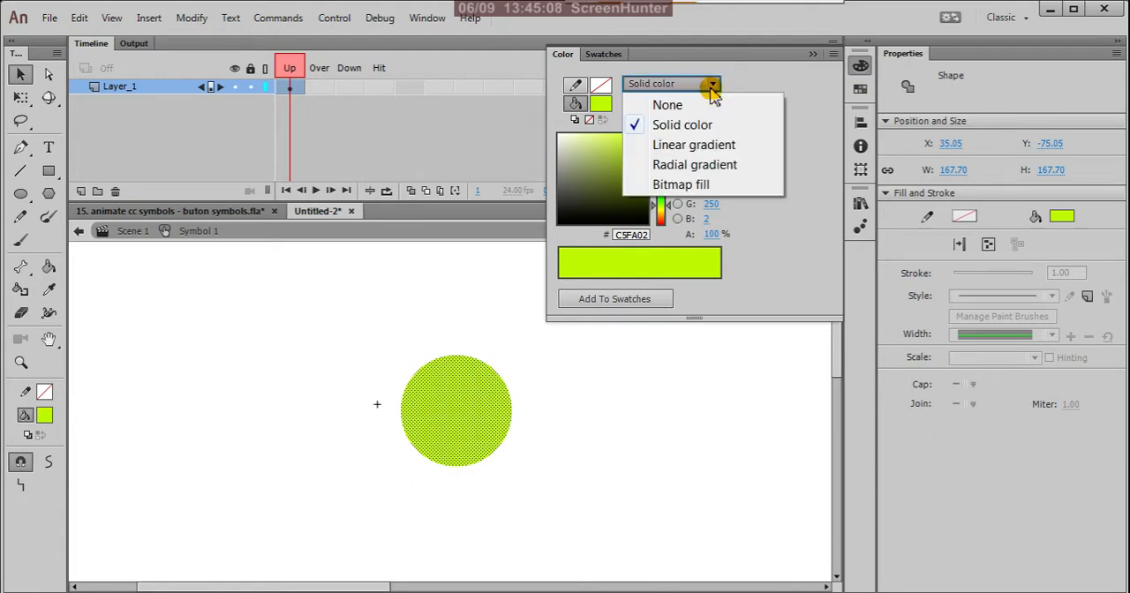
click(719, 148)
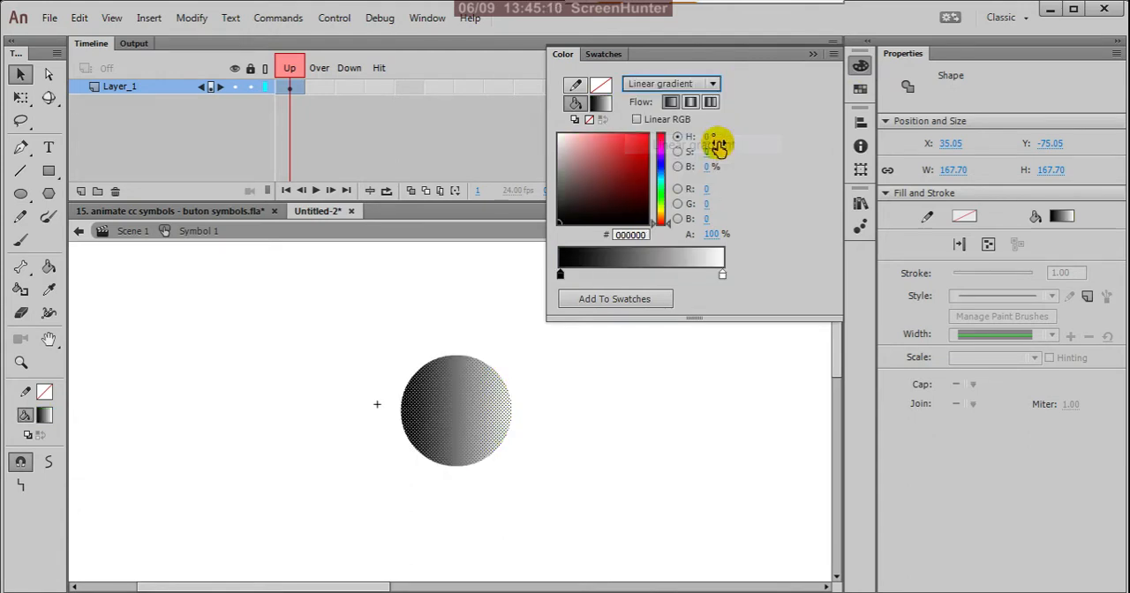
click(714, 86)
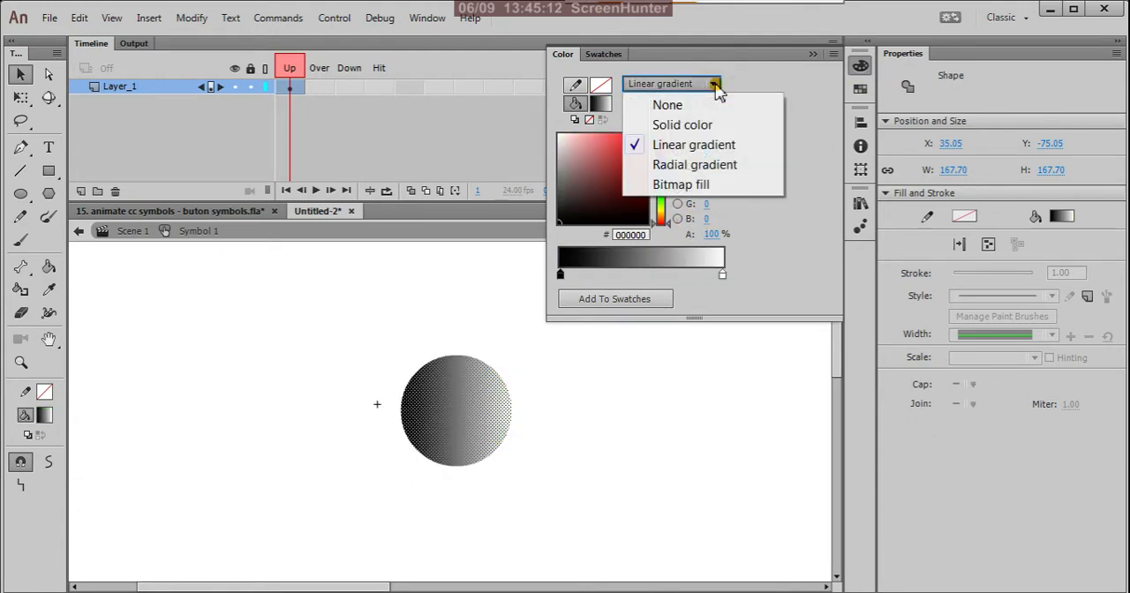
click(706, 166)
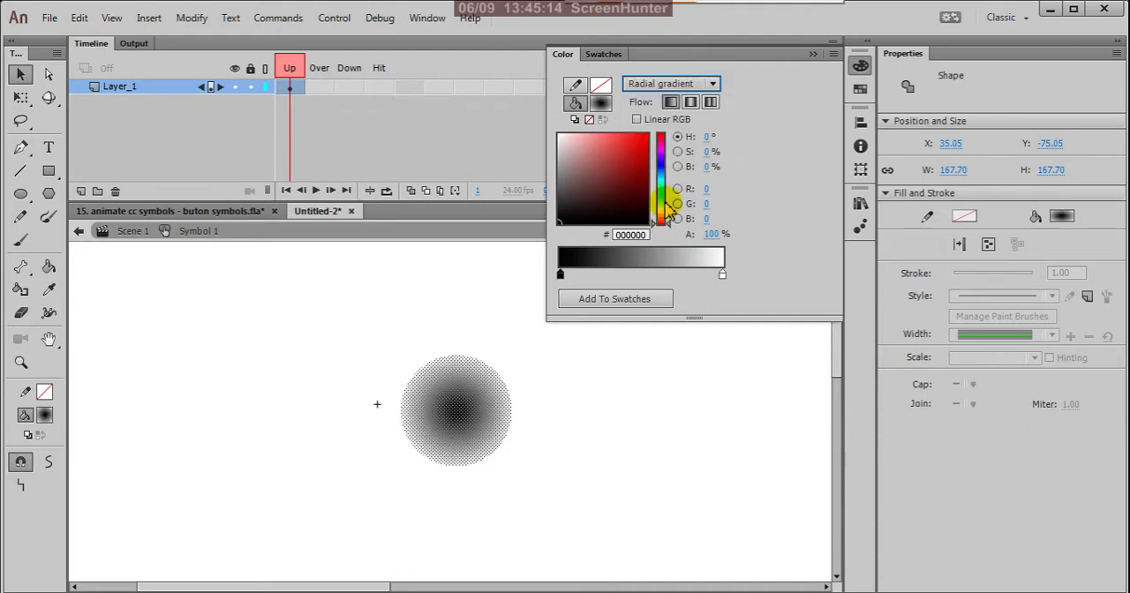
Set the inner color stop of the circle's radial gradient to yellow F5D909.
click(561, 275)
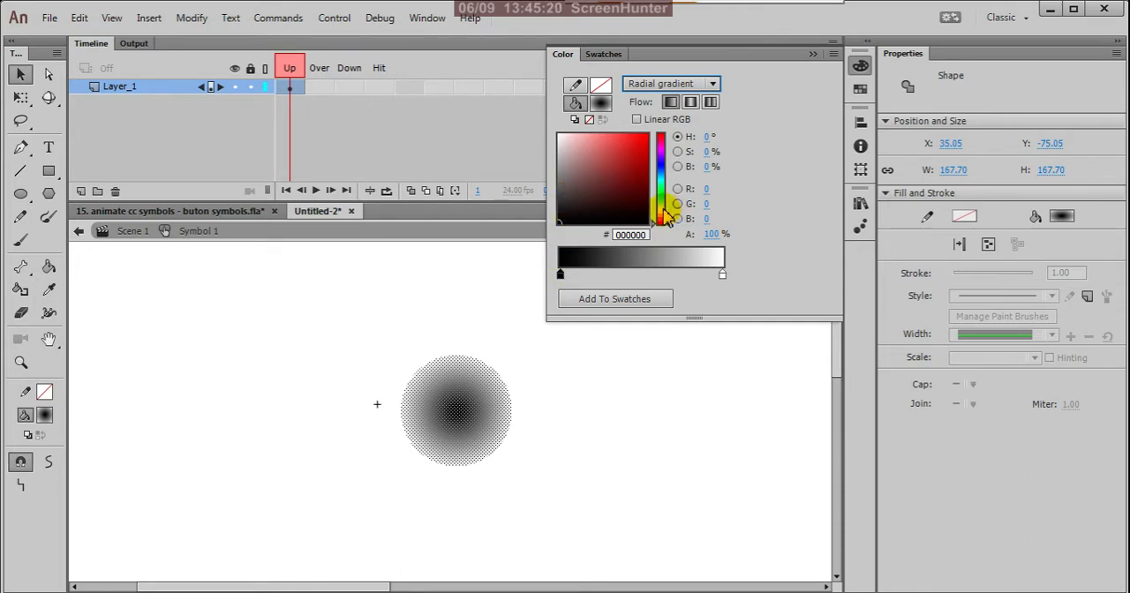
drag(666, 219, 668, 213)
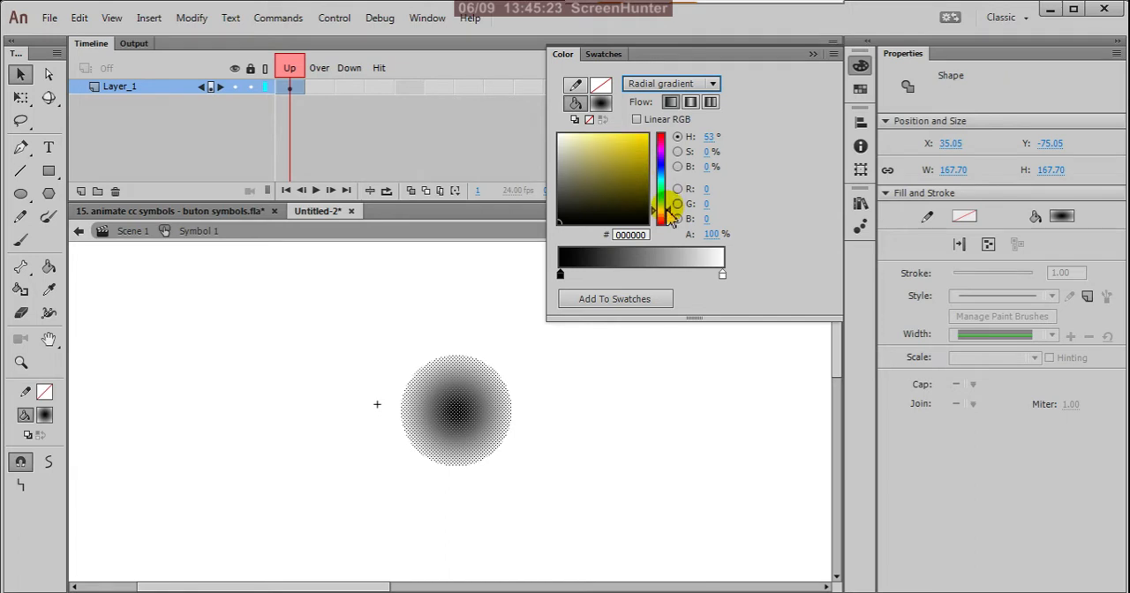
click(644, 136)
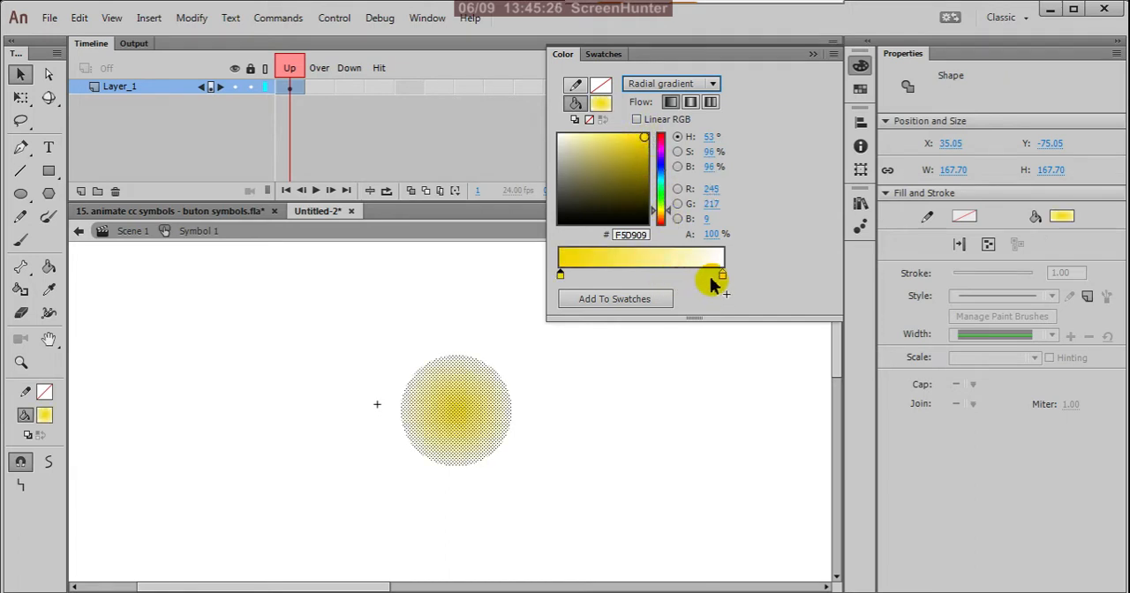
Set the outer color stop of the circle's radial gradient to dark yellow 918005.
click(721, 276)
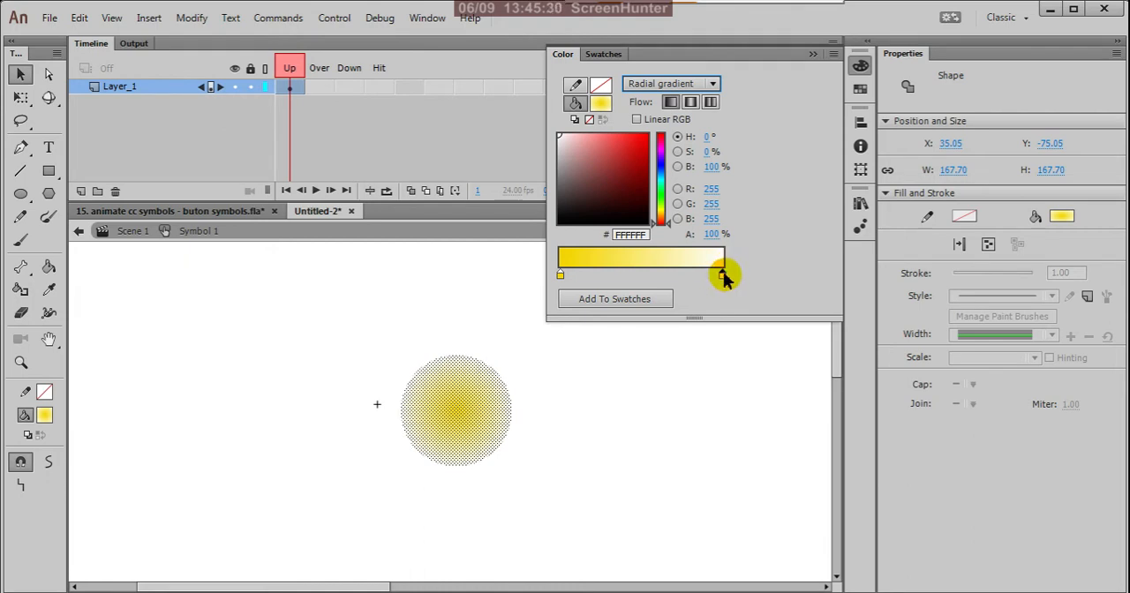
click(677, 387)
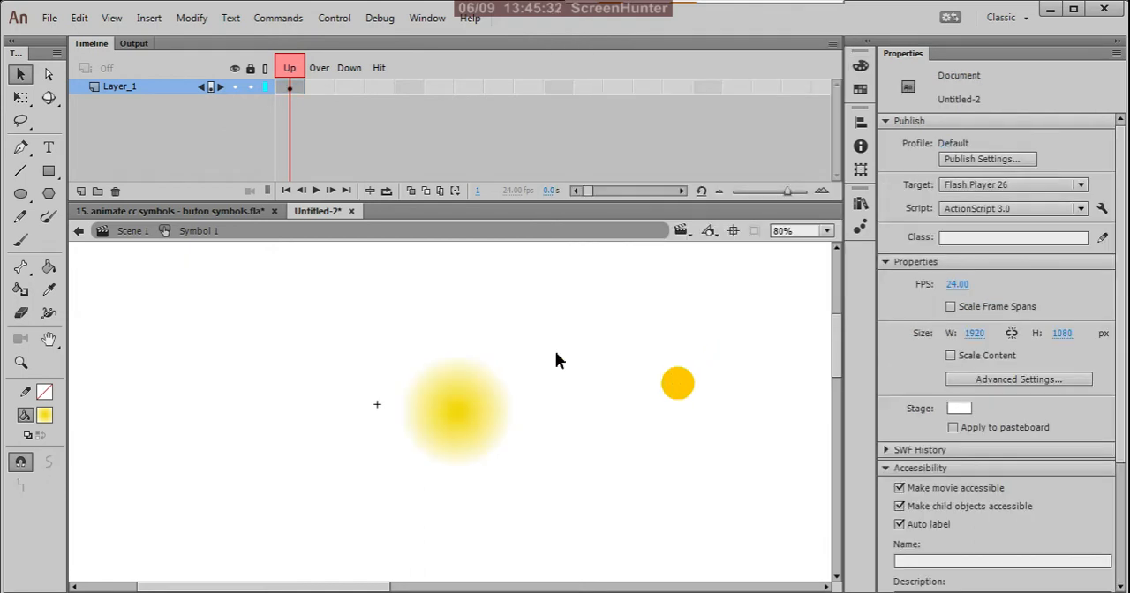
click(475, 411)
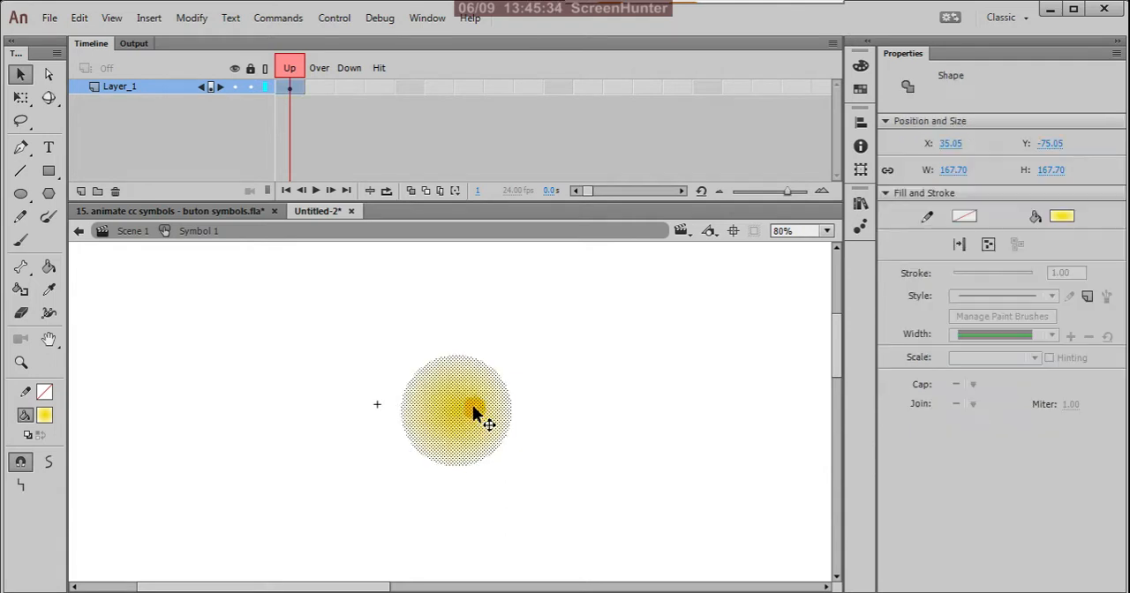
click(861, 69)
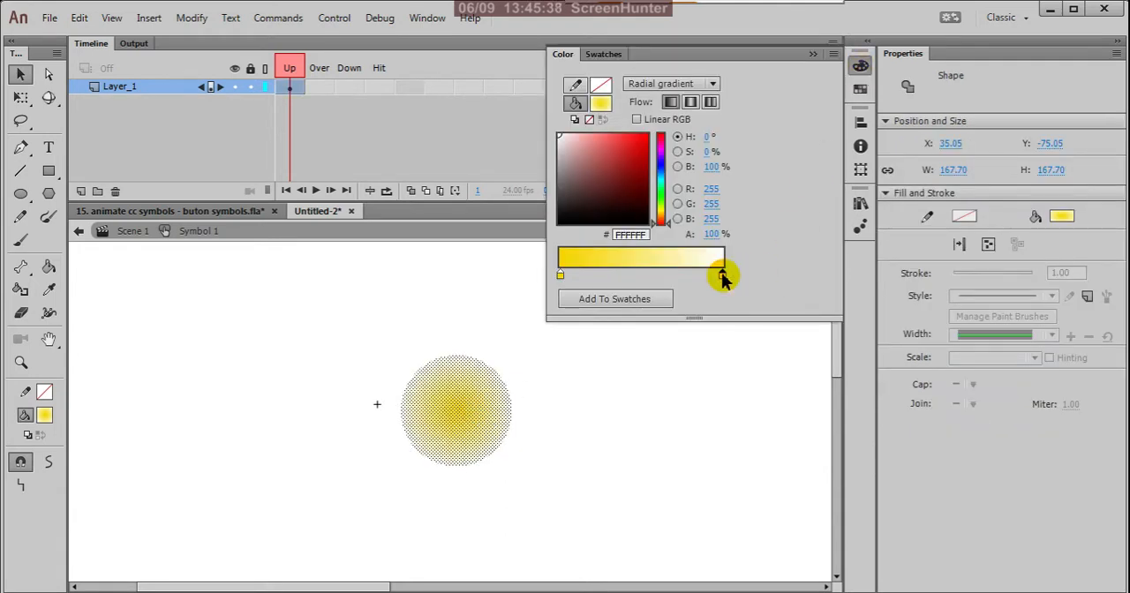
click(664, 210)
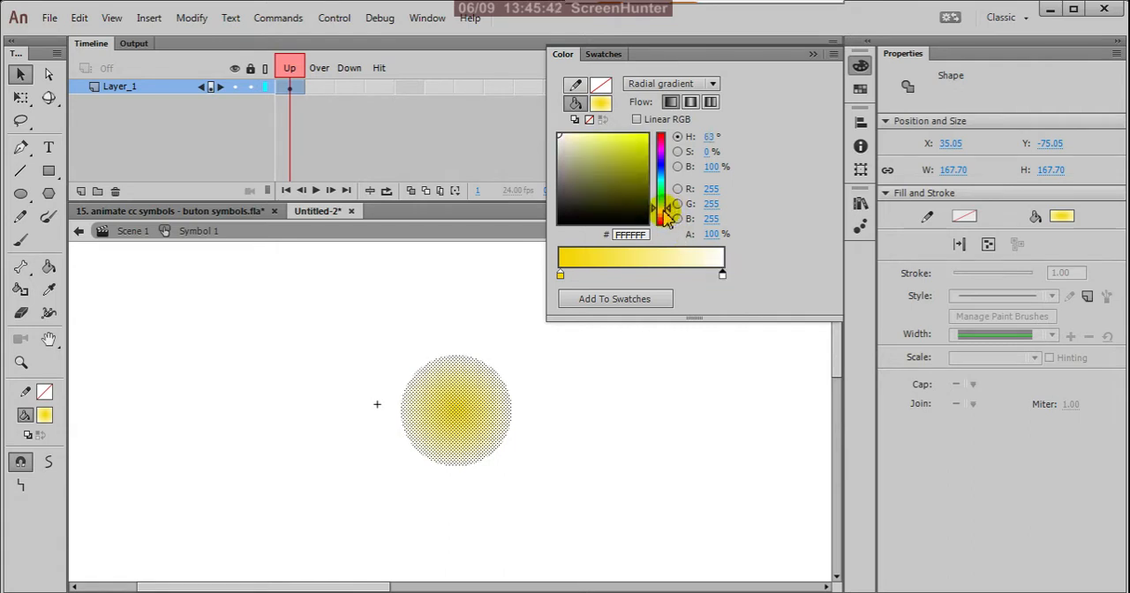
drag(667, 214, 670, 212)
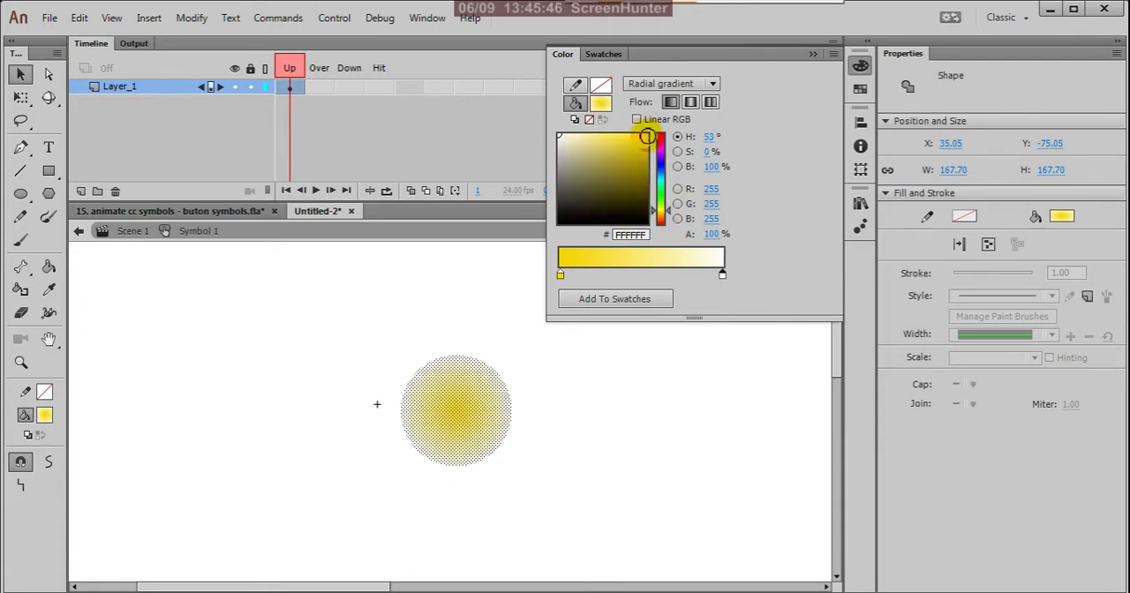
drag(647, 137, 646, 177)
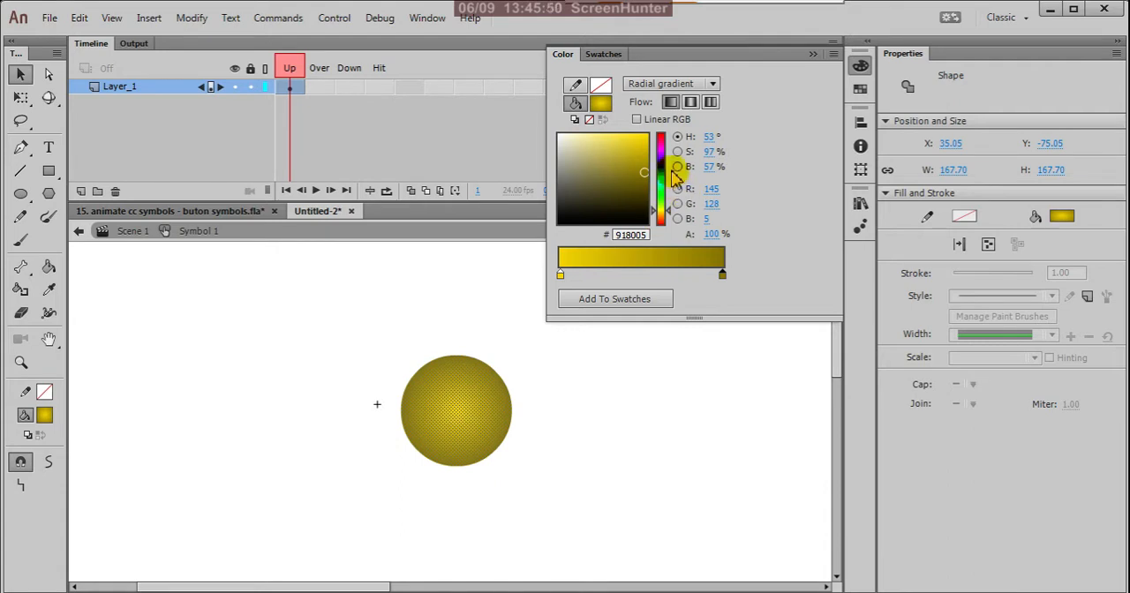
Recolor the outer stop of the circle's radial gradient to red FA0930.
click(661, 140)
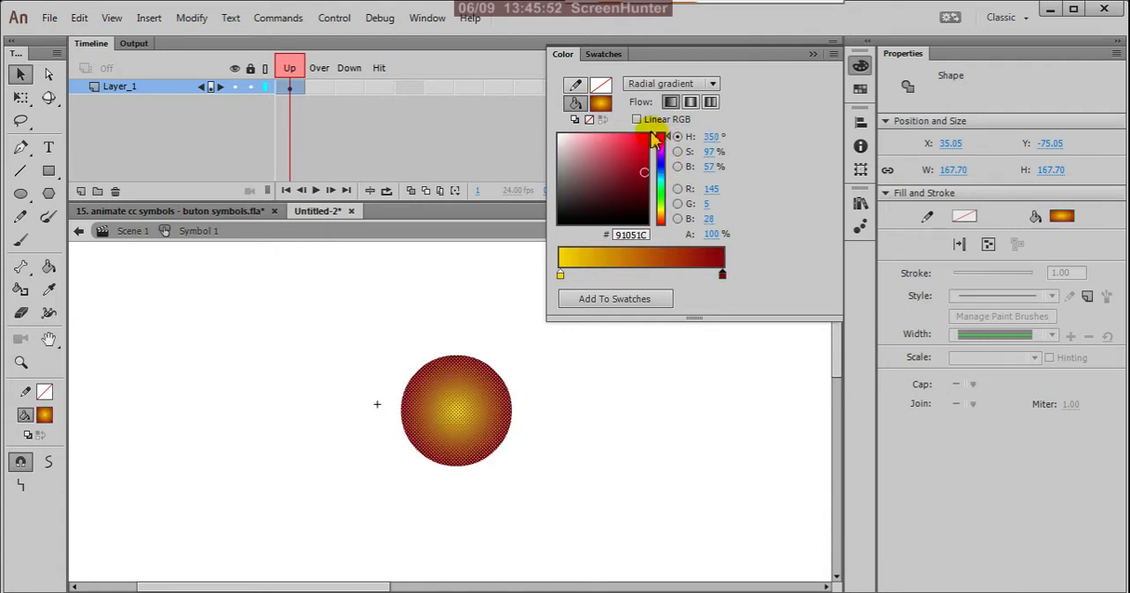
click(643, 143)
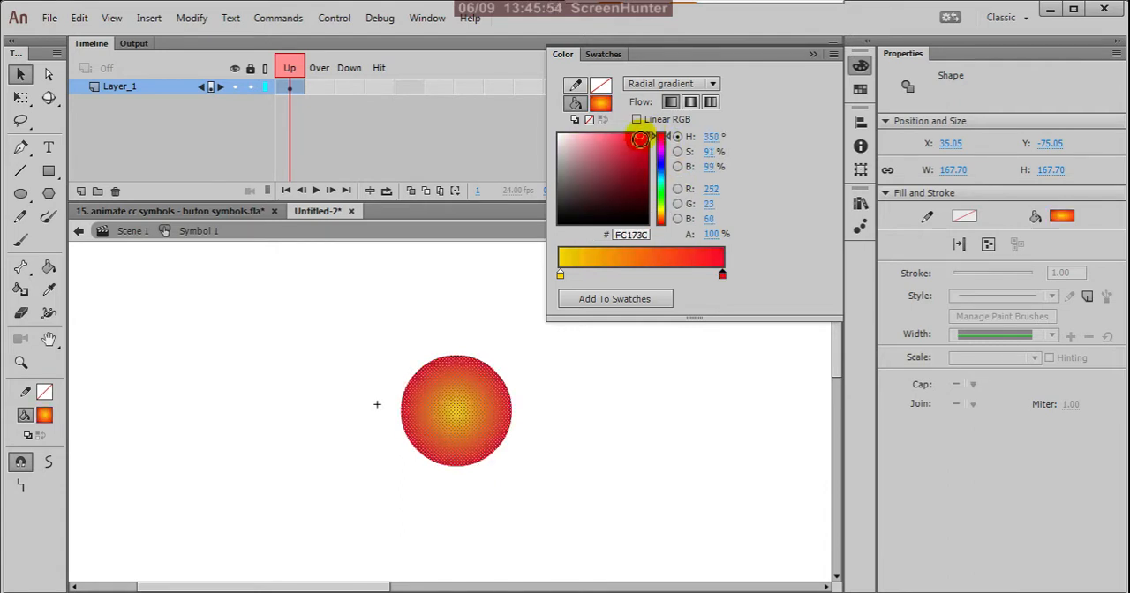
click(646, 135)
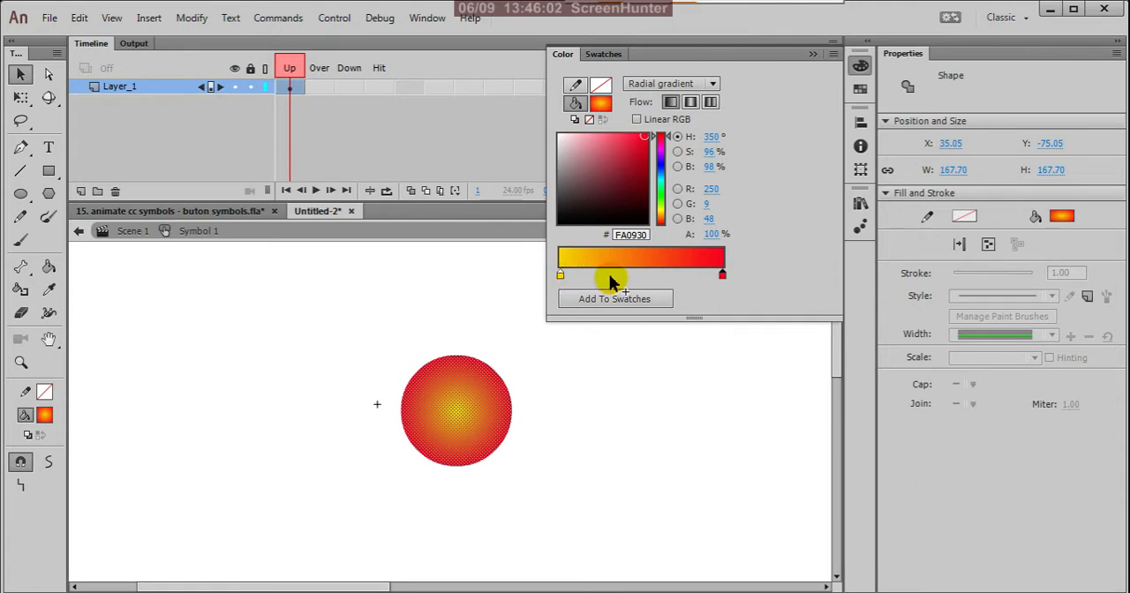
Add a color stop in the middle of the circle's gradient and set it to light cyan 91EDF0.
click(647, 275)
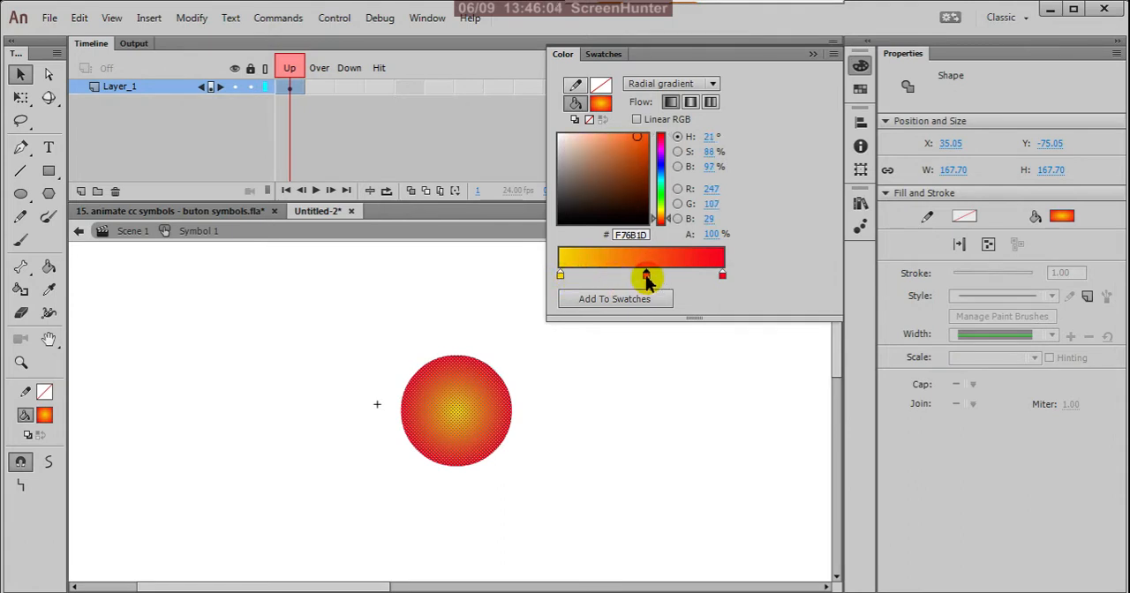
drag(589, 151, 594, 140)
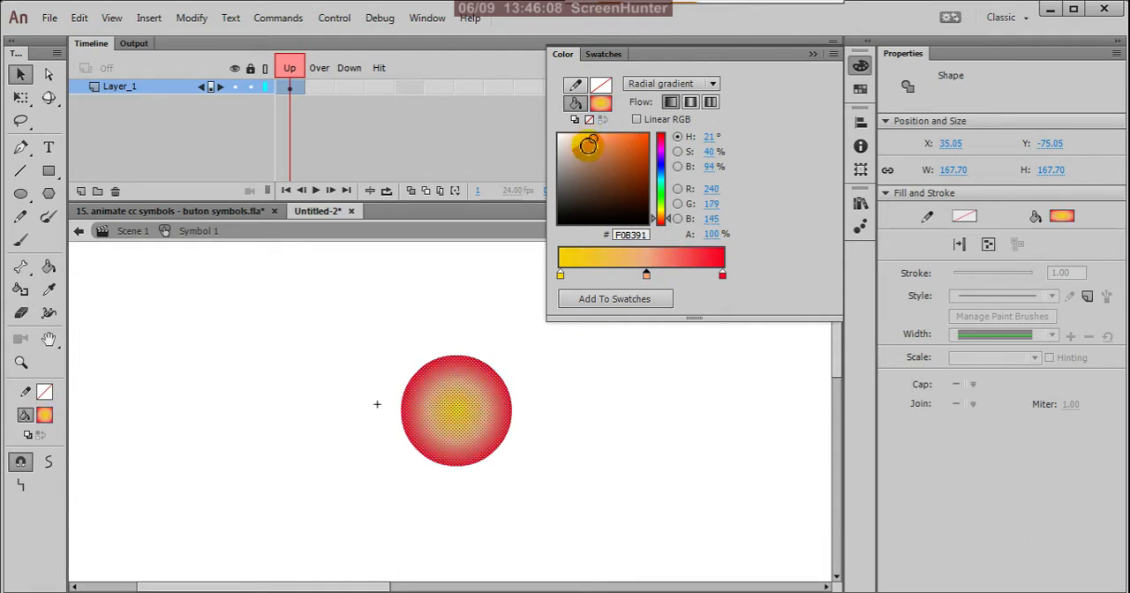
click(663, 182)
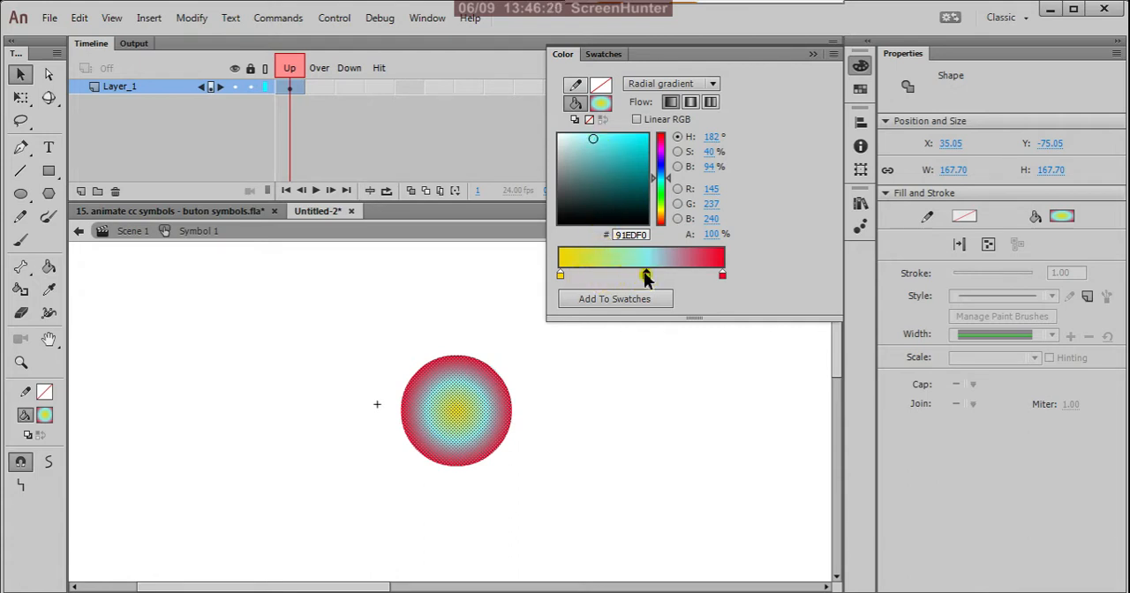
Reorder the gradient stops so cyan is at the inner end and yellow sits slightly past the middle, then deselect the circle.
drag(647, 277, 555, 281)
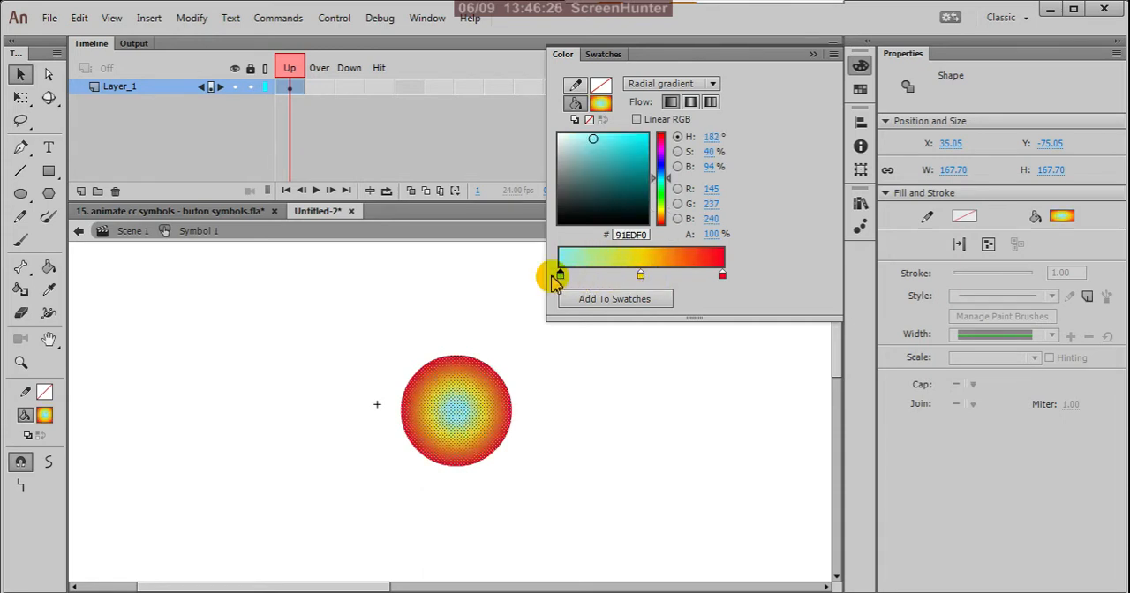
drag(642, 279, 654, 281)
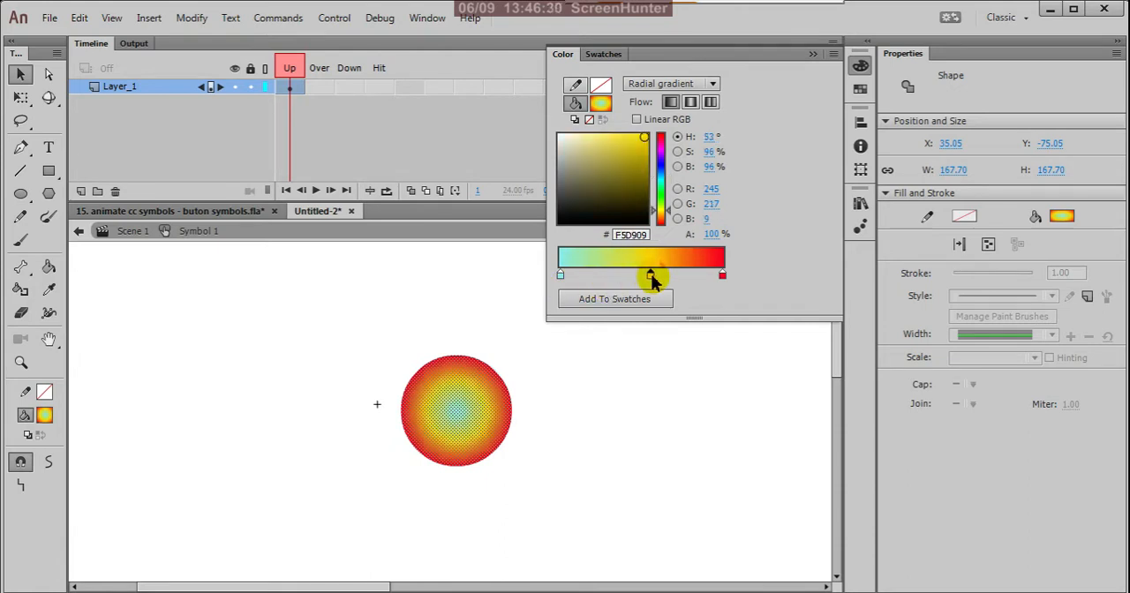
click(677, 356)
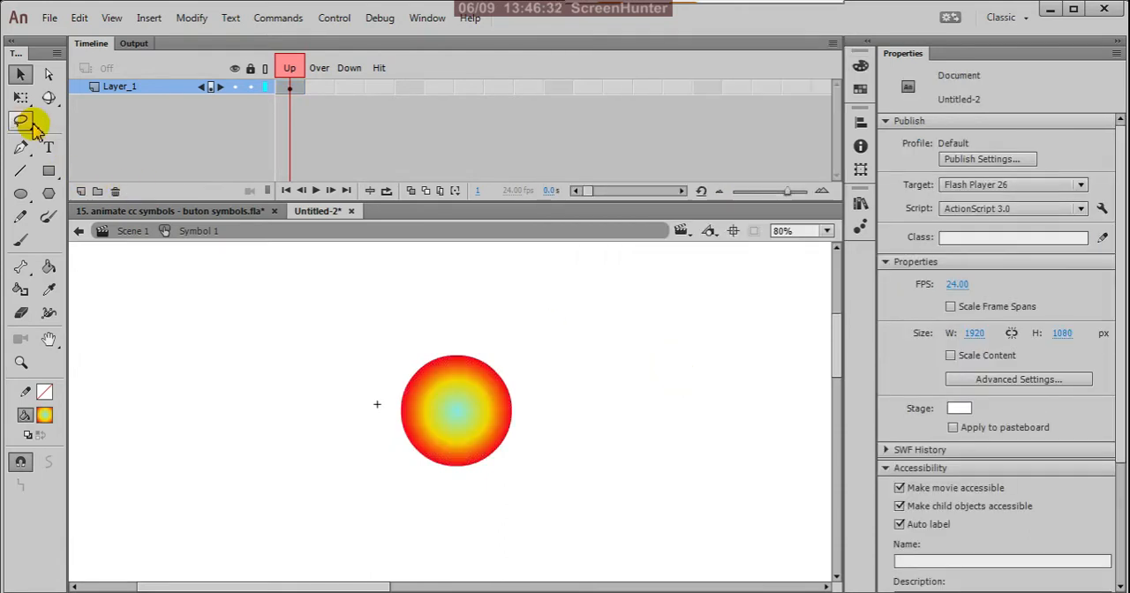
Select the circle and use the Gradient Transform tool to rotate its gradient and enlarge it slightly beyond the circle's edge.
drag(351, 321, 529, 481)
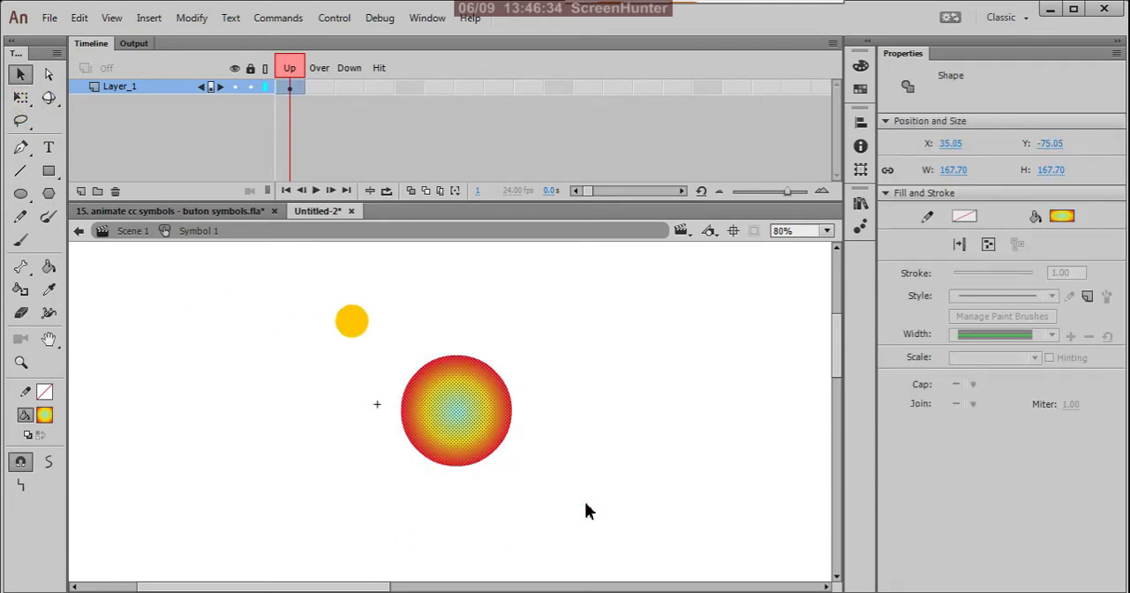
click(19, 103)
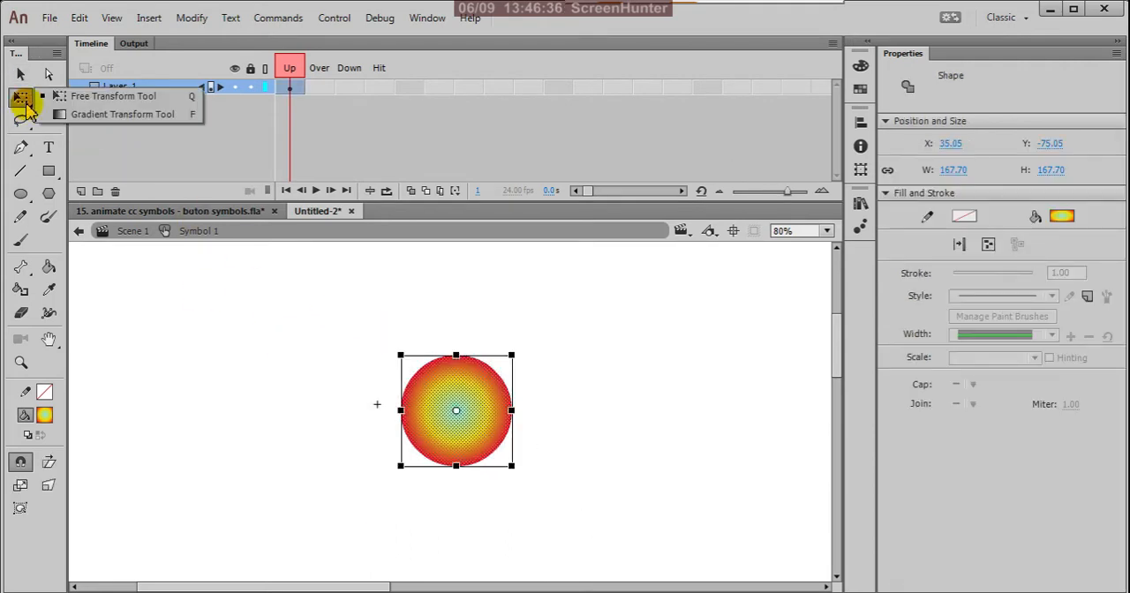
click(121, 114)
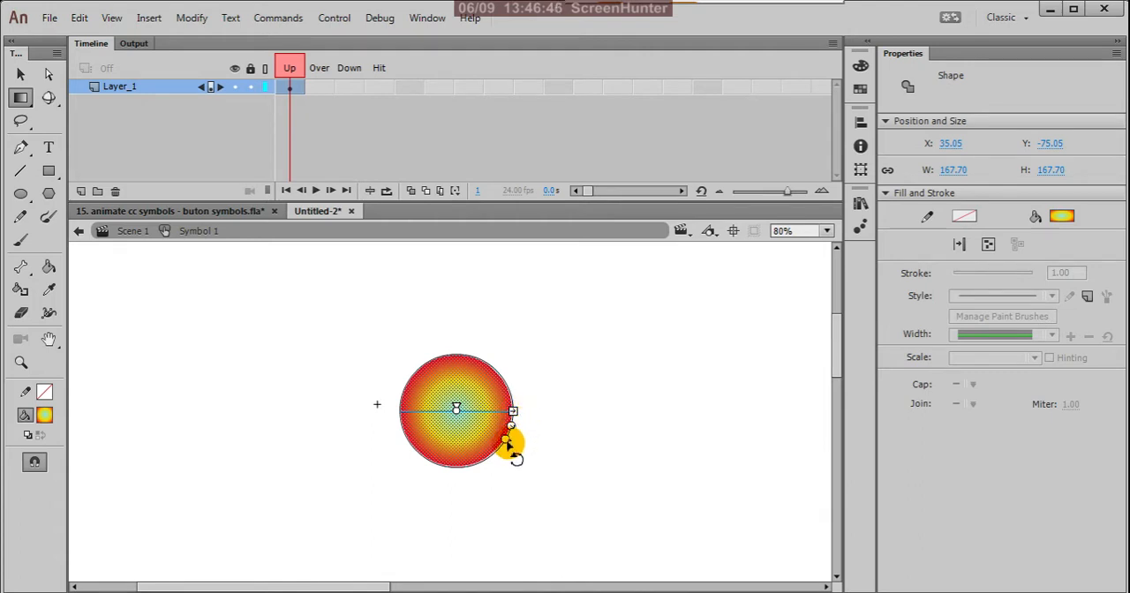
mouse_move(507, 442)
mouse_down()
mouse_move(529, 462)
mouse_move(537, 449)
mouse_move(492, 483)
mouse_move(510, 462)
mouse_up()
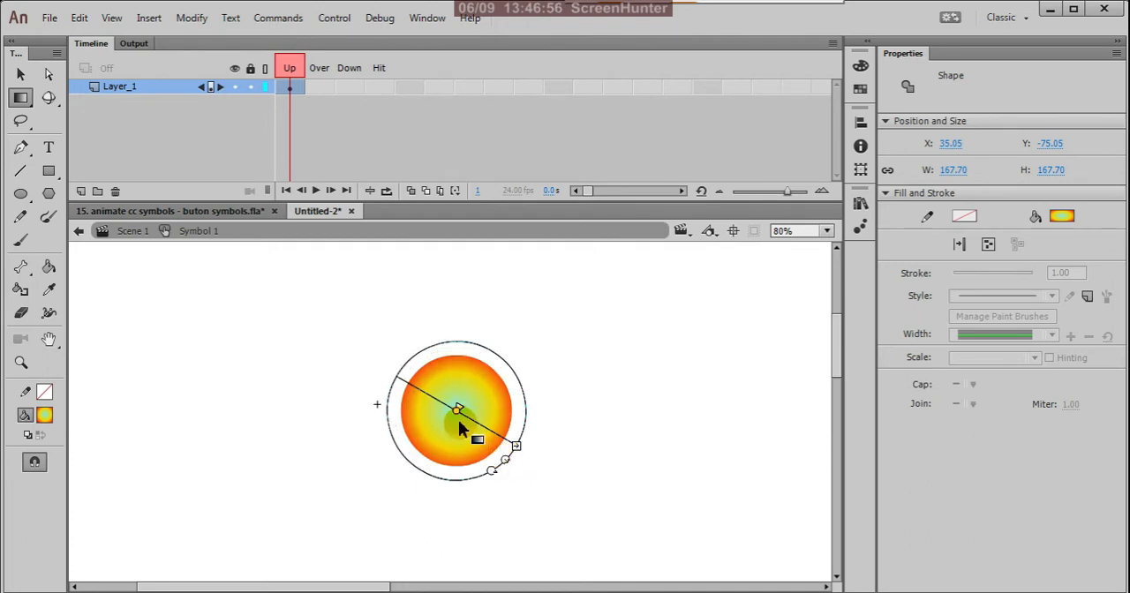
Try shifting the gradient's center off the circle's middle and stretching its width, undoing each change.
drag(458, 410, 468, 415)
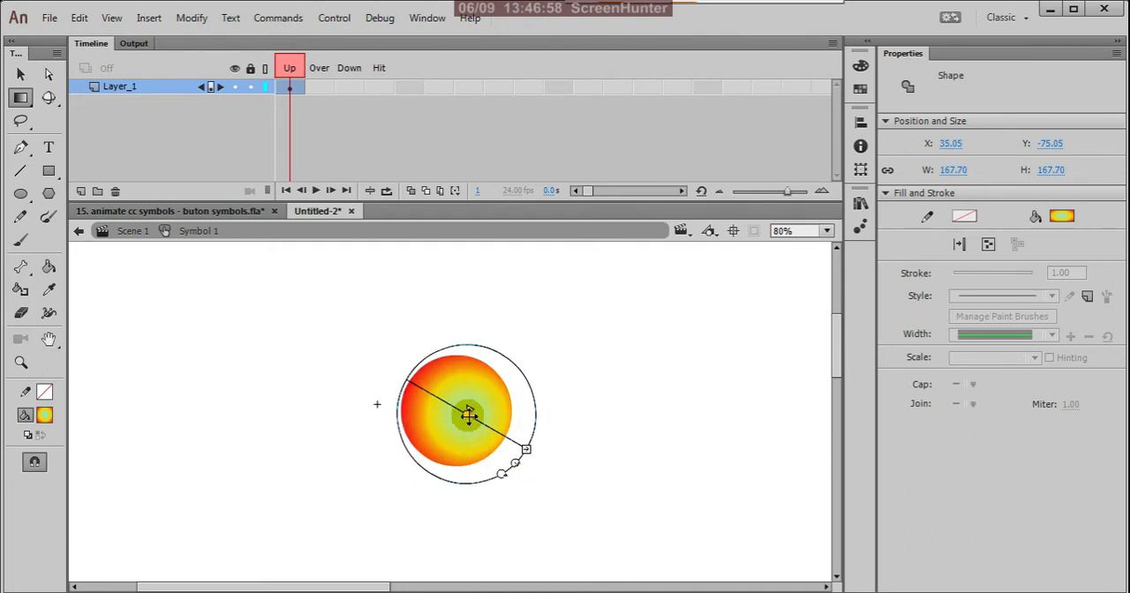
key(ctrl+z)
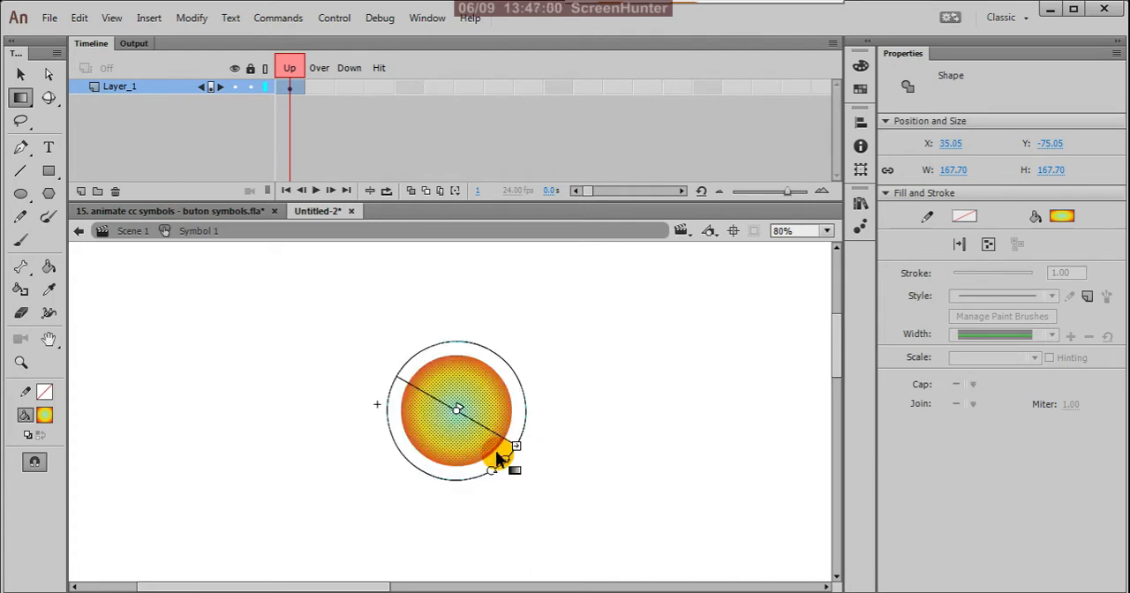
drag(523, 445, 535, 454)
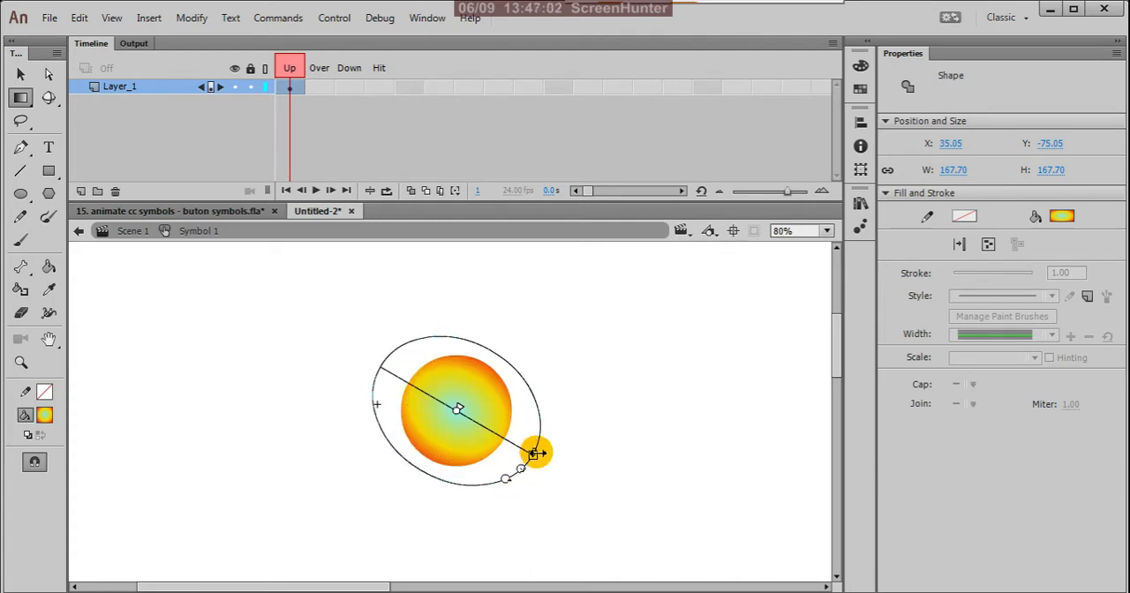
key(ctrl+z)
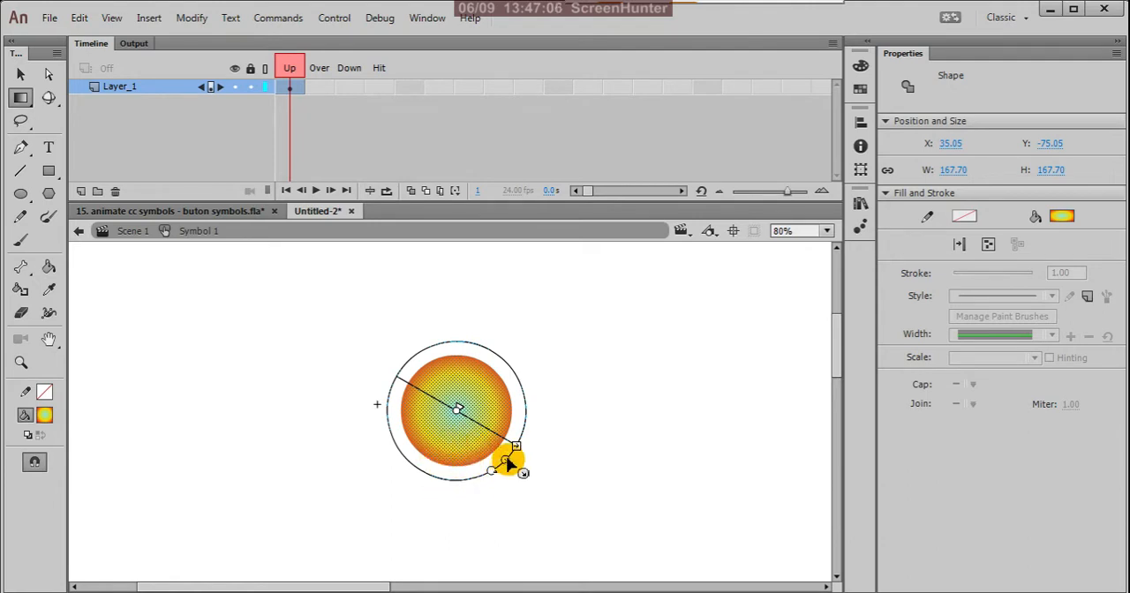
Shrink the gradient's radius slightly so red shows more at the circle's edge, deselect it and check the fill up close.
mouse_move(508, 461)
mouse_down()
mouse_move(520, 464)
mouse_move(500, 460)
mouse_up()
click(562, 392)
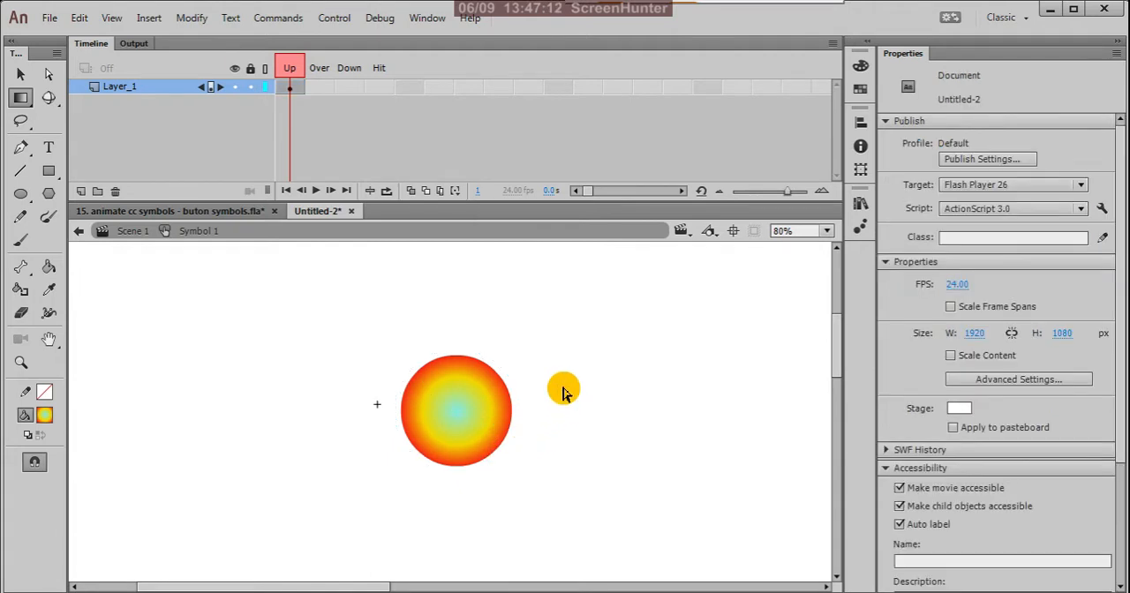
scroll(419, 404, up, 3)
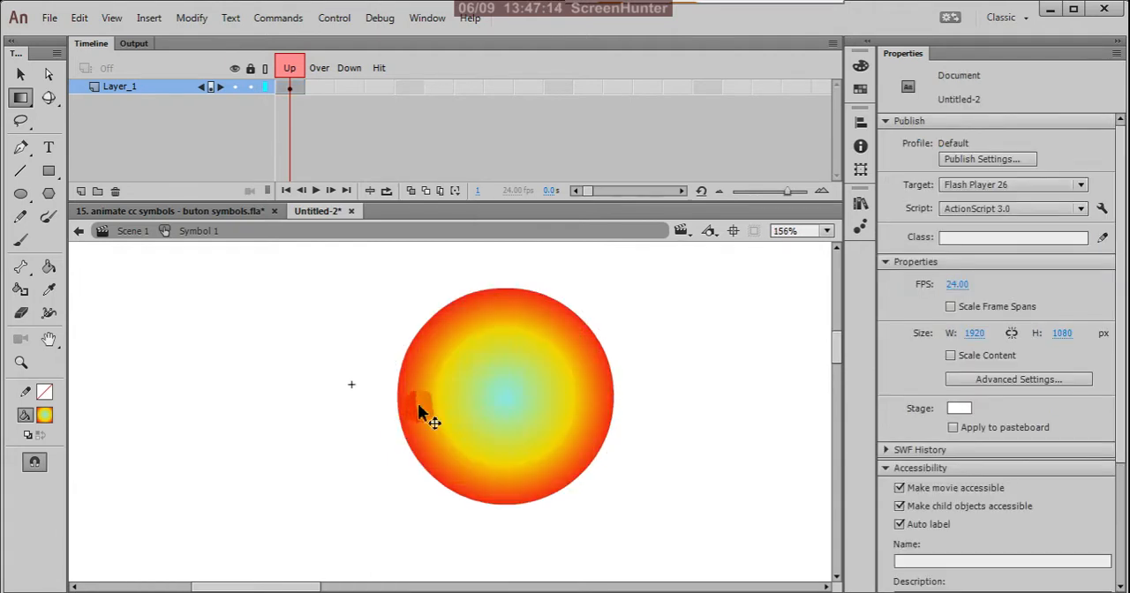
scroll(445, 389, down, 3)
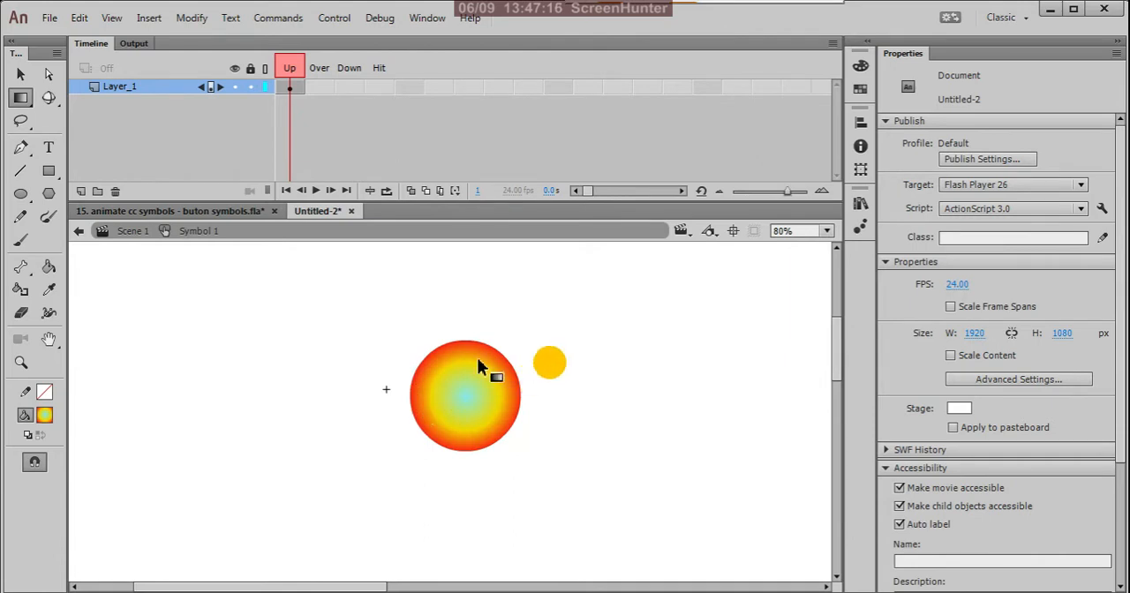
Return to the Selection tool and insert a keyframe in the Over frame of Layer_1.
click(22, 100)
click(69, 95)
click(21, 74)
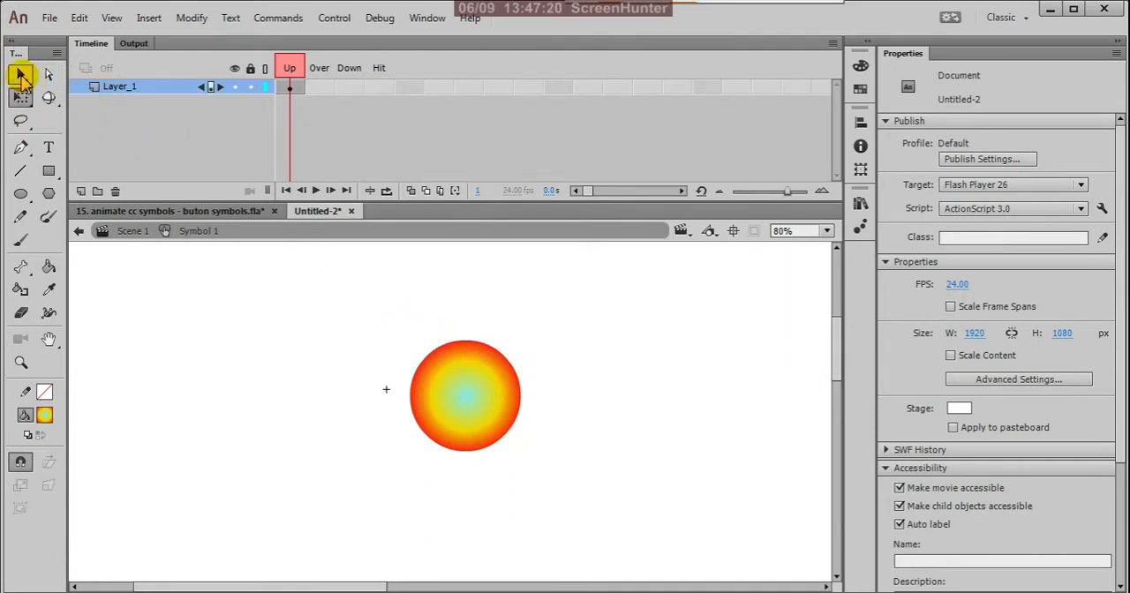
drag(372, 286, 604, 484)
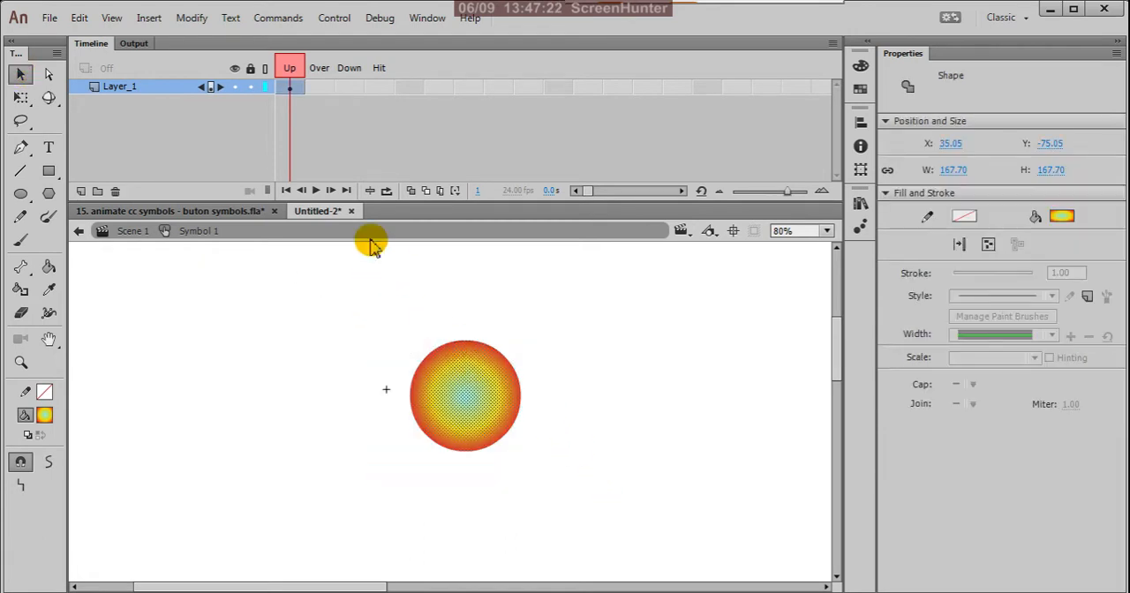
click(296, 117)
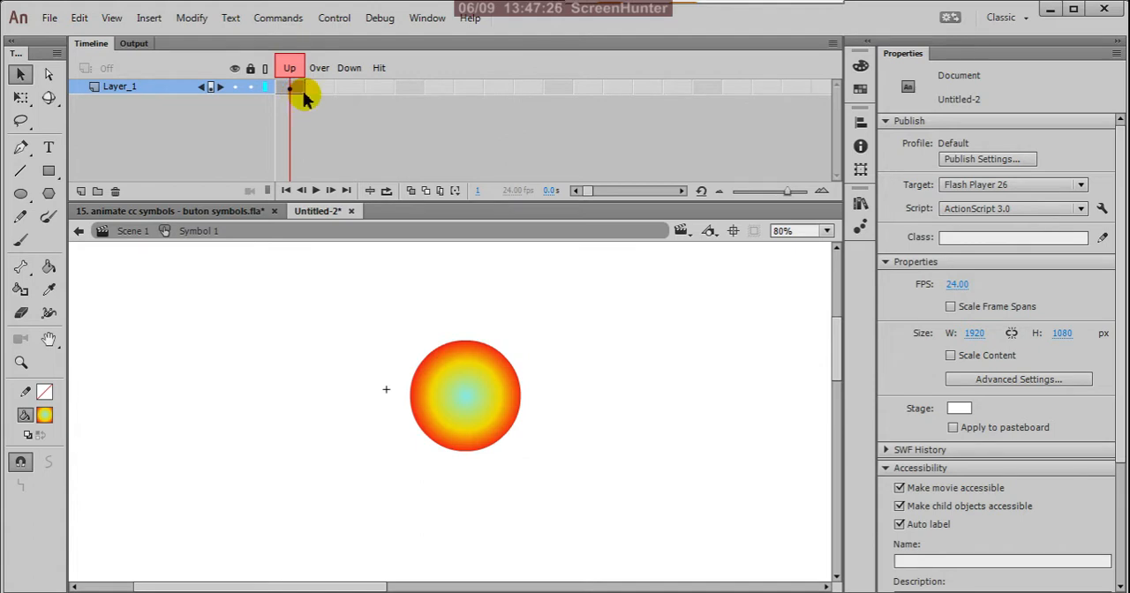
click(320, 88)
right_click(319, 89)
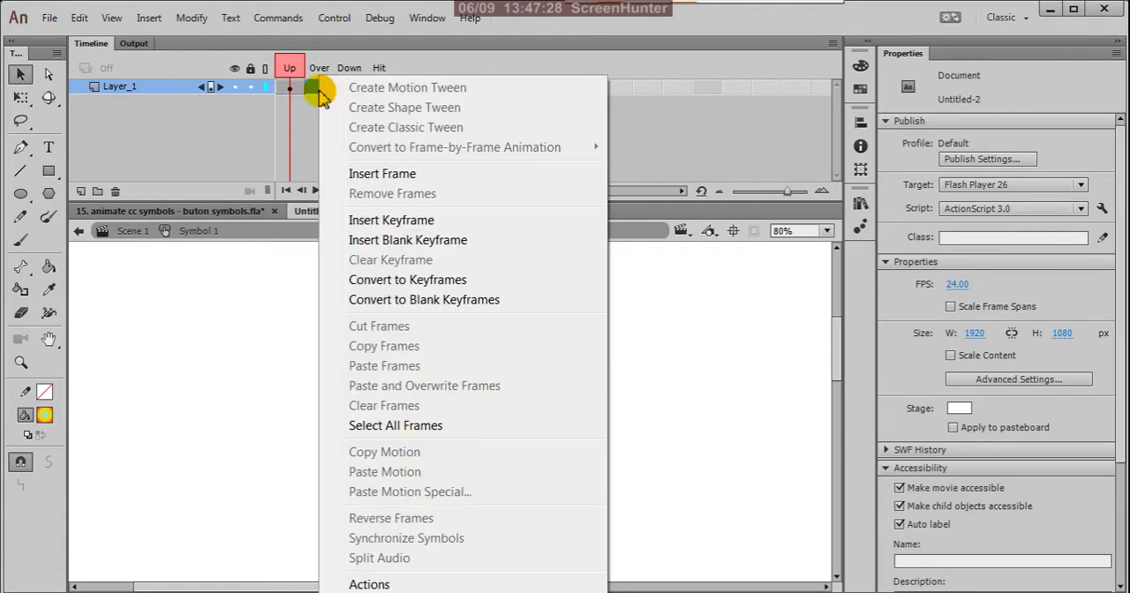
click(393, 220)
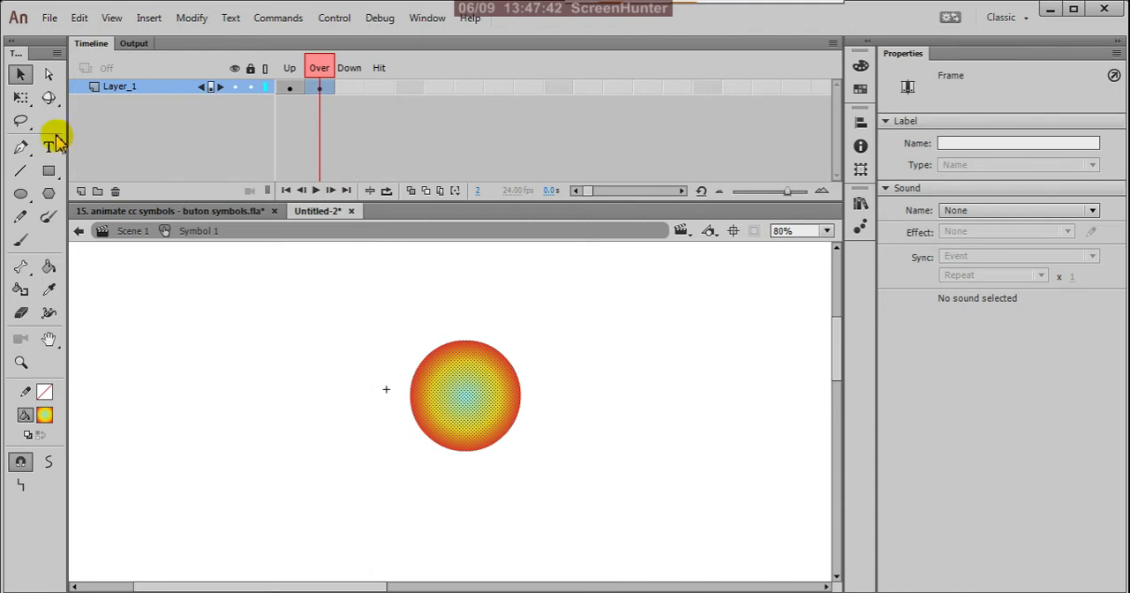
Scale the Over frame's circle up from its center to about 228 px wide with the Free Transform tool.
click(21, 98)
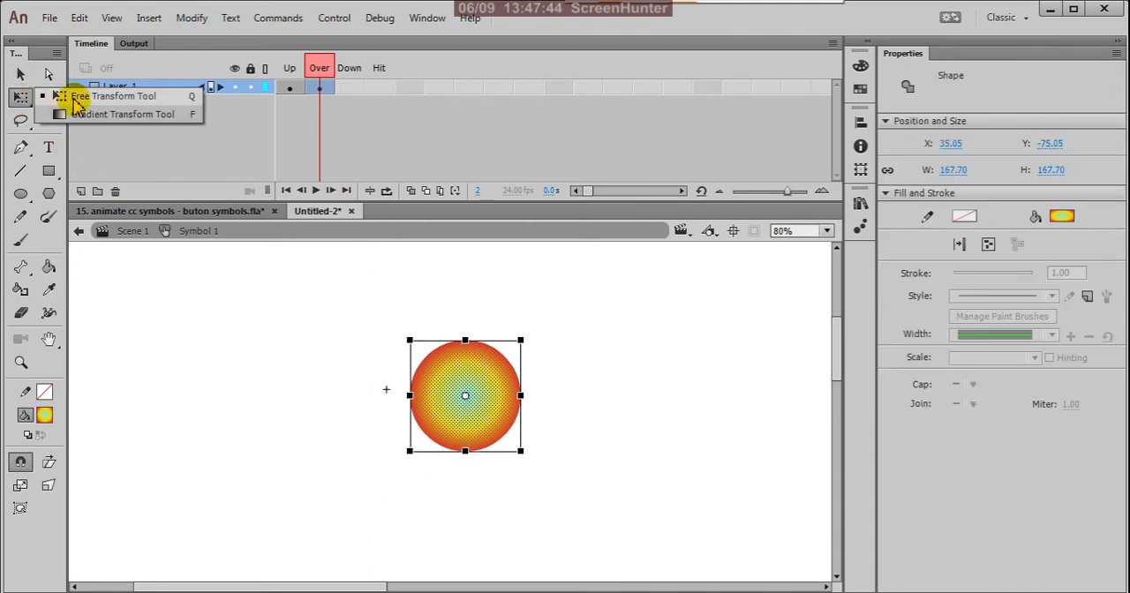
click(72, 99)
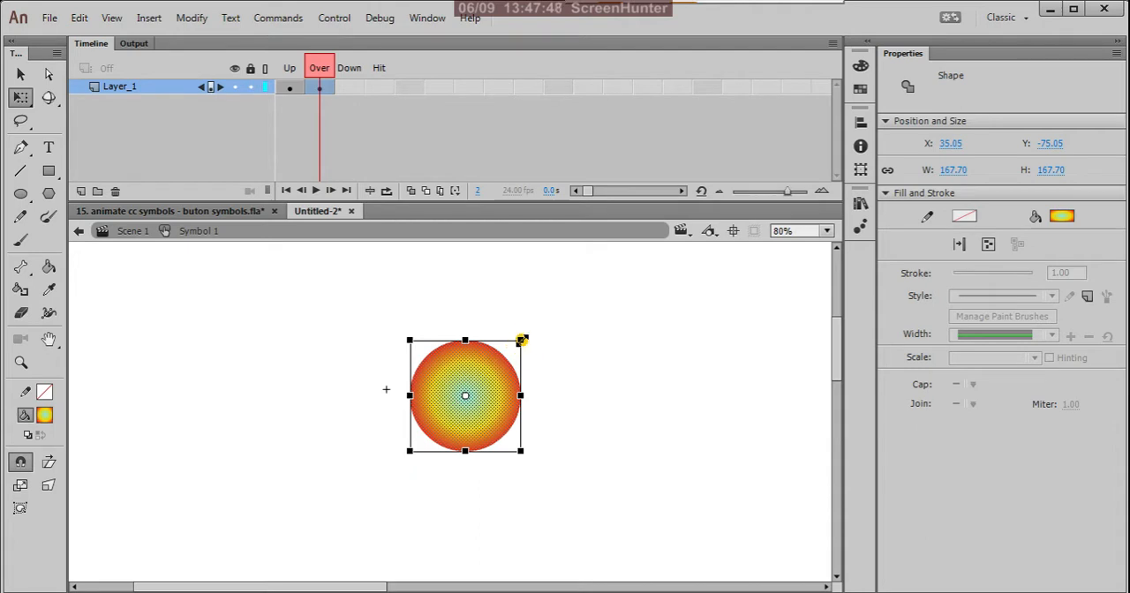
drag(522, 340, 545, 321)
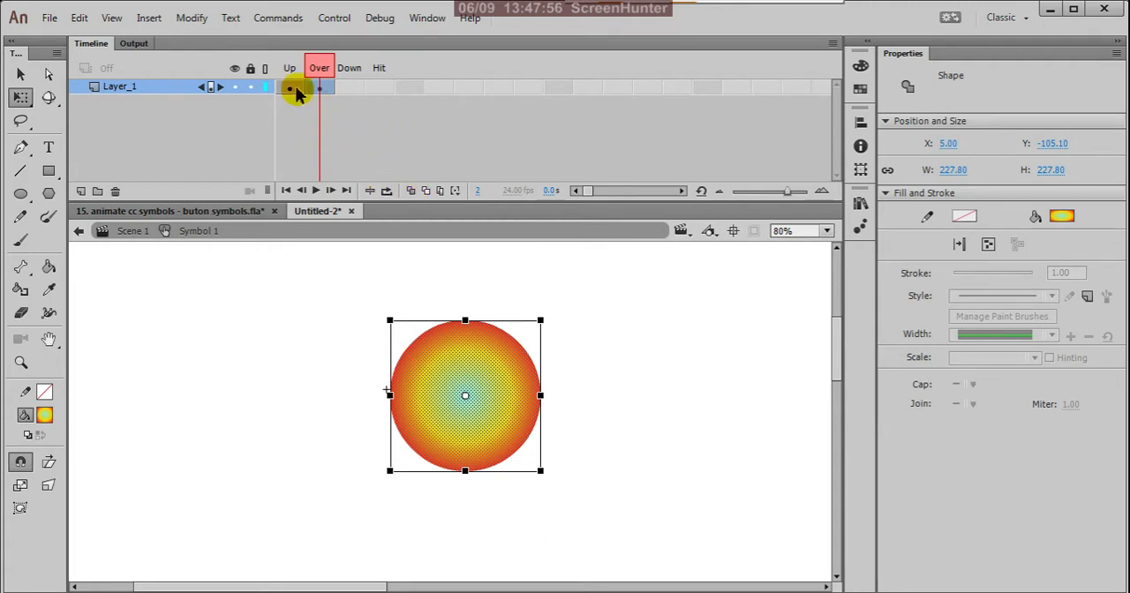
Turn on onion skinning and compare the circle sizes in the Up and Over frames.
click(410, 193)
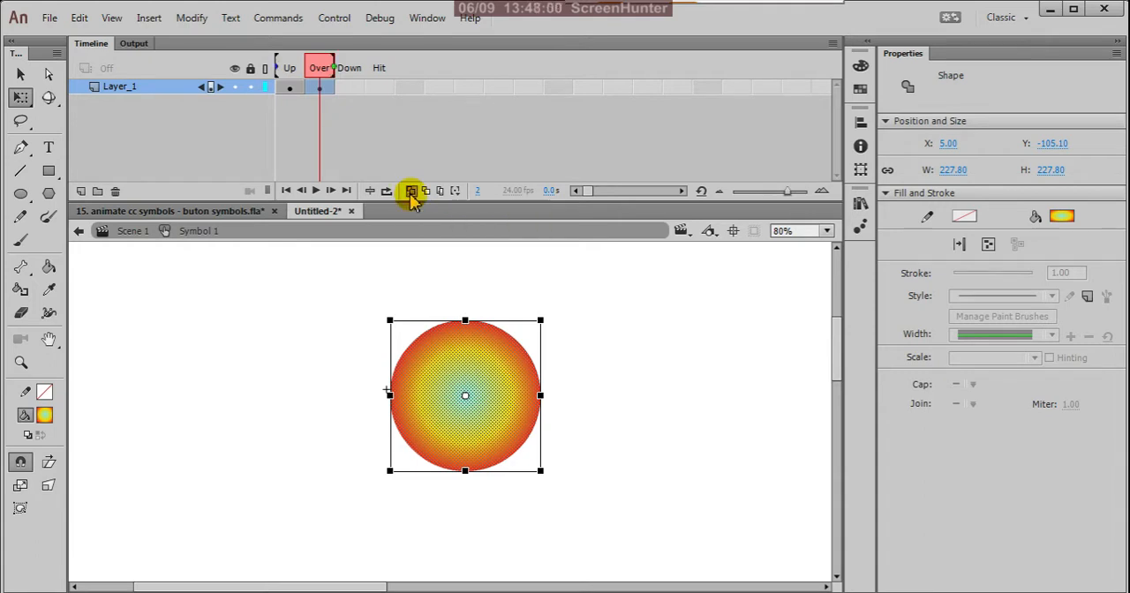
click(290, 88)
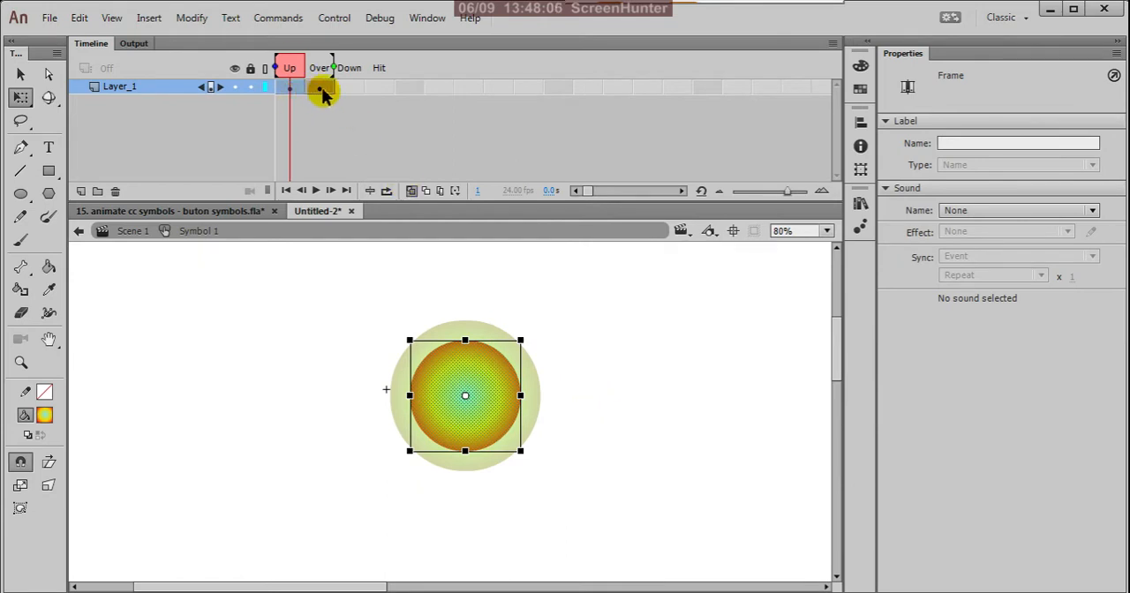
click(321, 88)
click(290, 87)
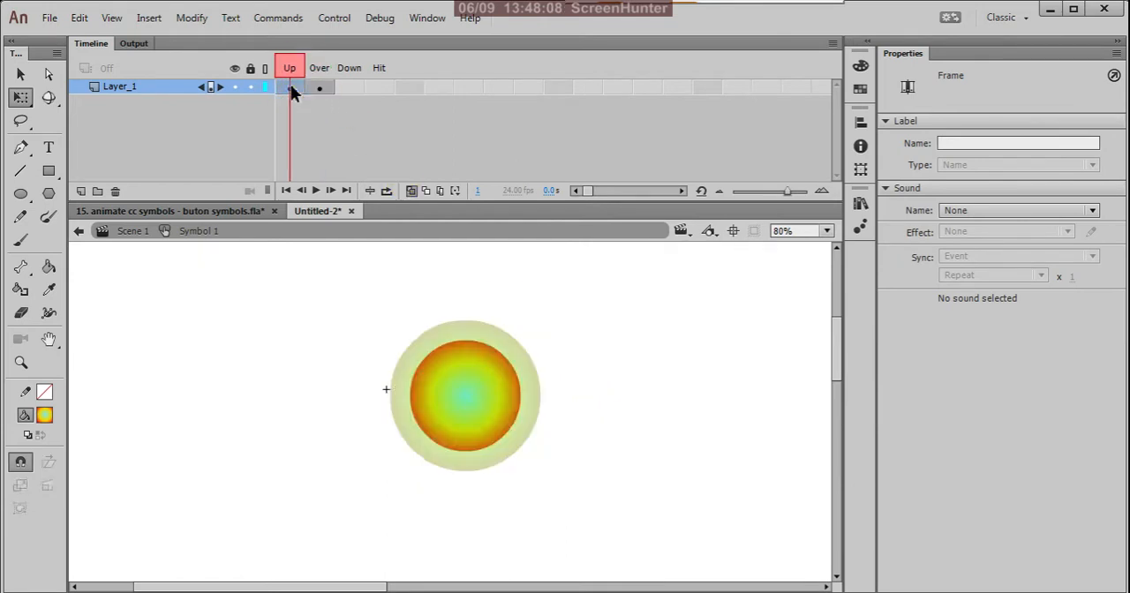
Insert a keyframe in the Down frame and scale its circle down from the center to about 110 px wide.
click(347, 88)
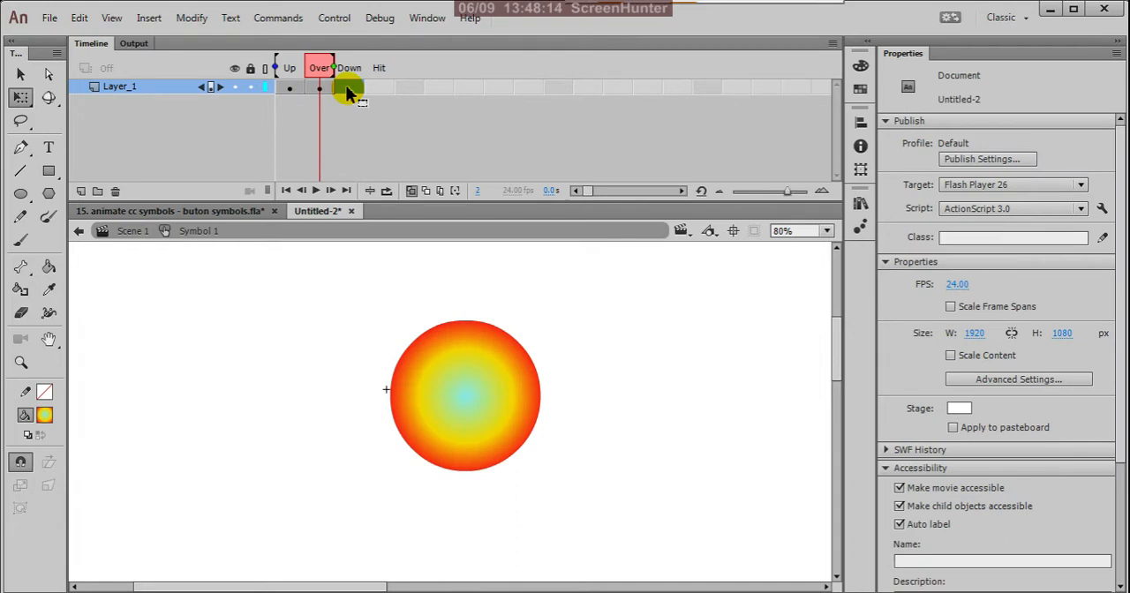
right_click(351, 89)
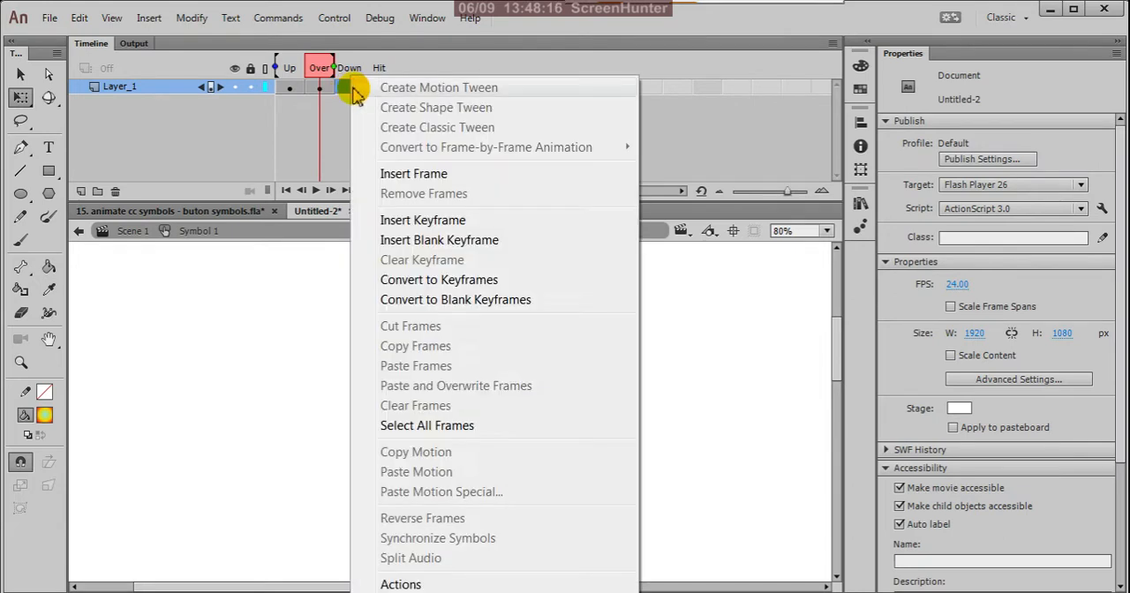
click(406, 220)
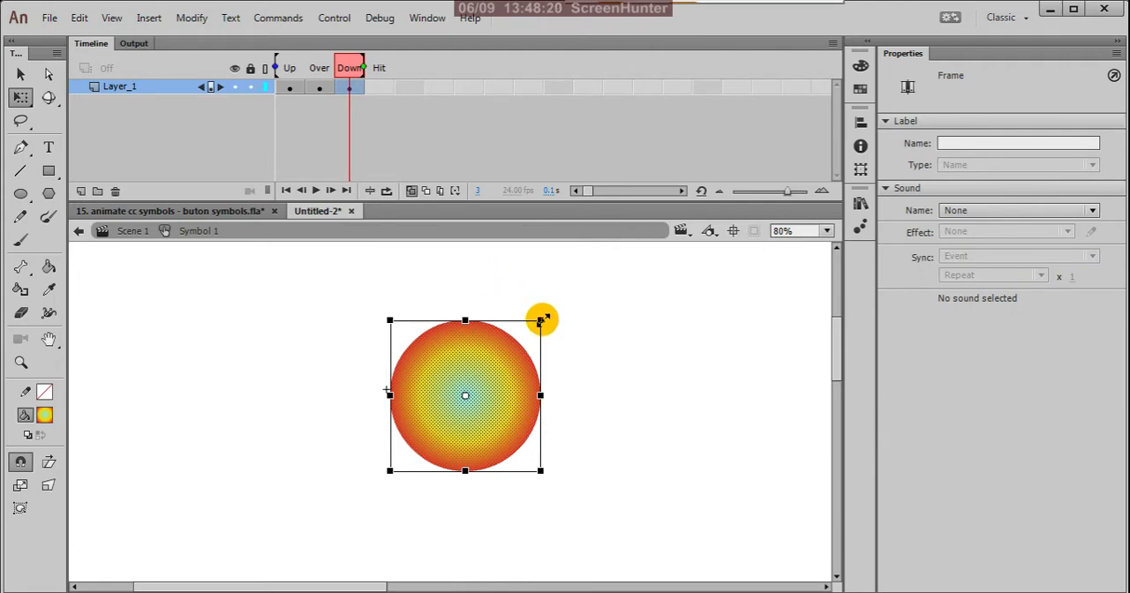
drag(542, 321, 532, 355)
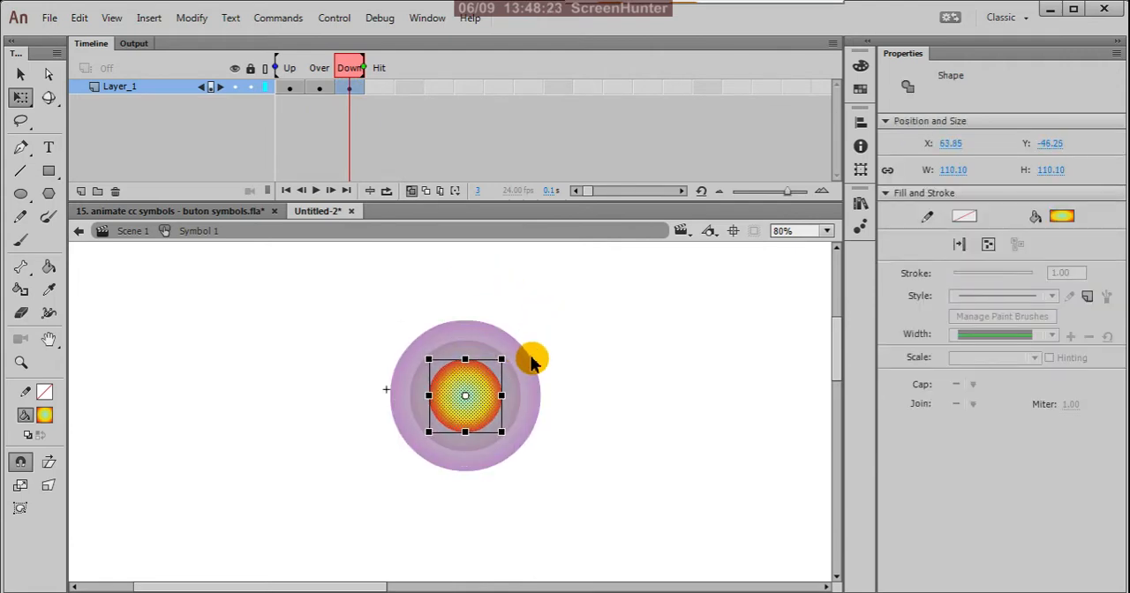
click(578, 331)
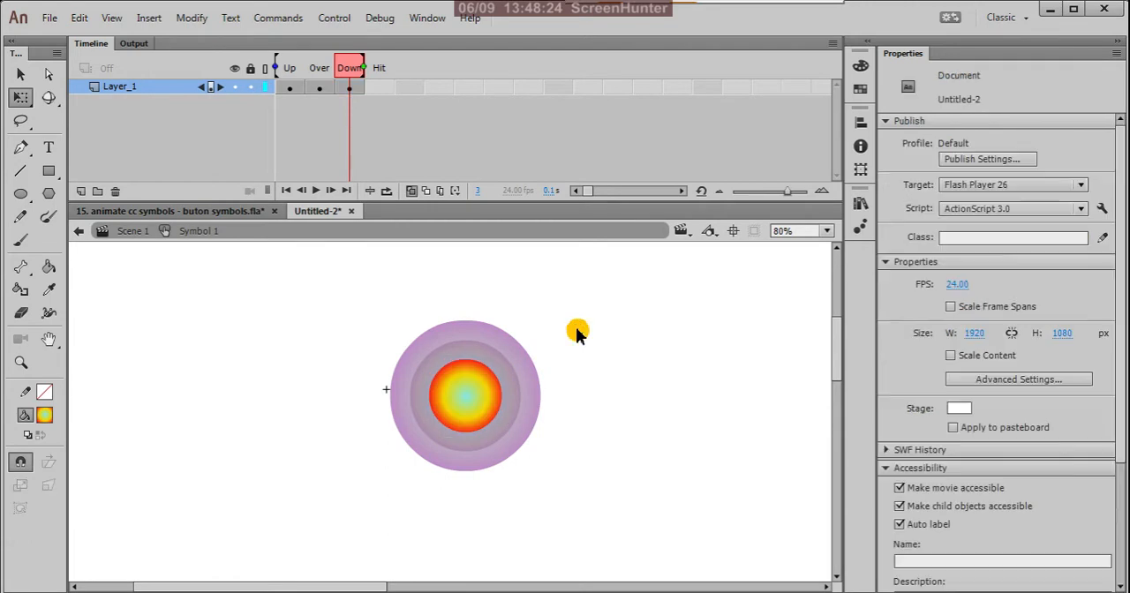
Compare the circle sizes in the Over and Up frames and turn off onion skinning.
click(320, 88)
drag(322, 93, 297, 99)
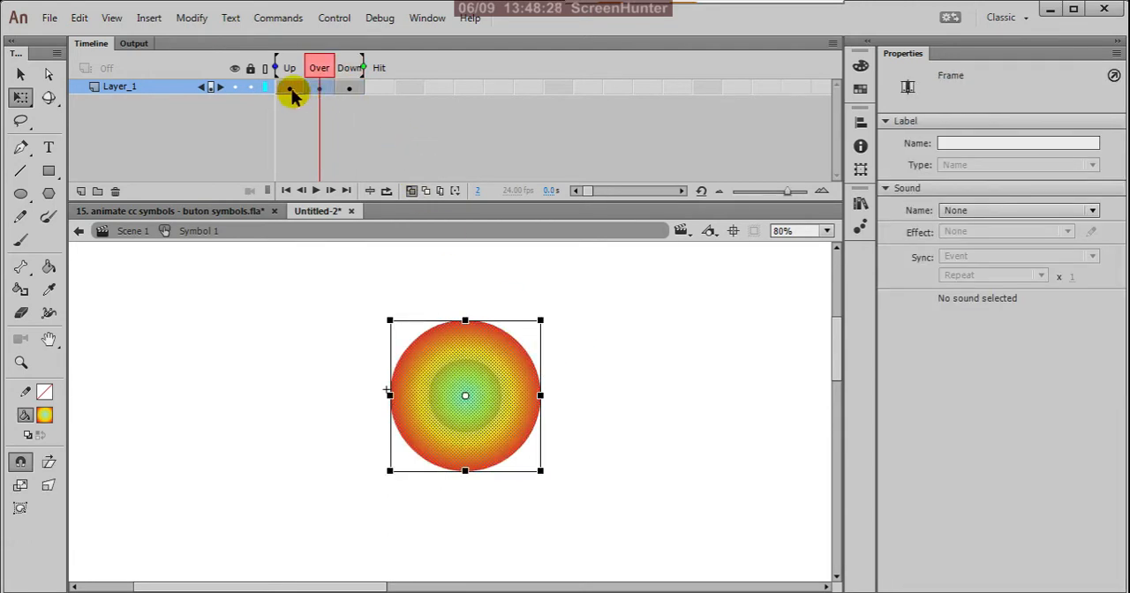
click(294, 92)
click(388, 166)
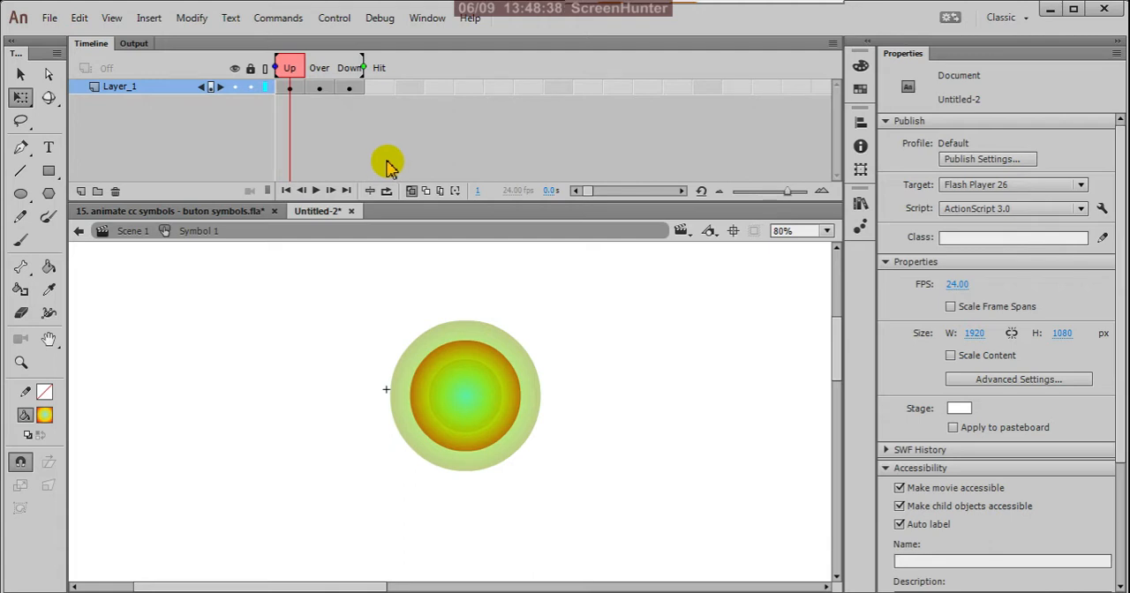
click(410, 192)
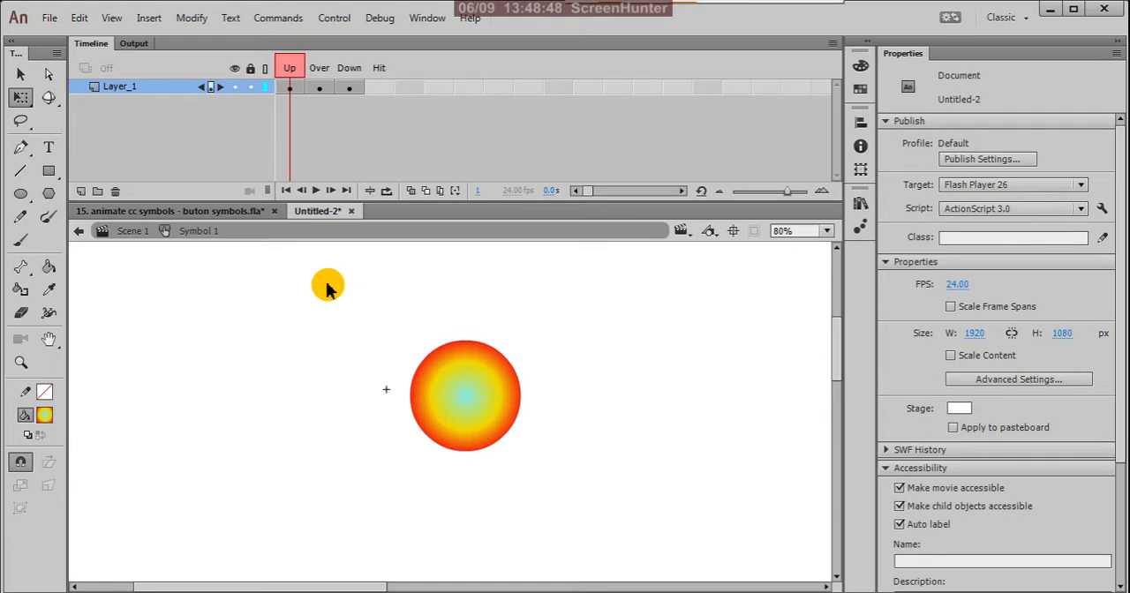
Return to Scene 1 and place an instance of the Symbol 1 button from the library near the middle of the stage.
click(79, 232)
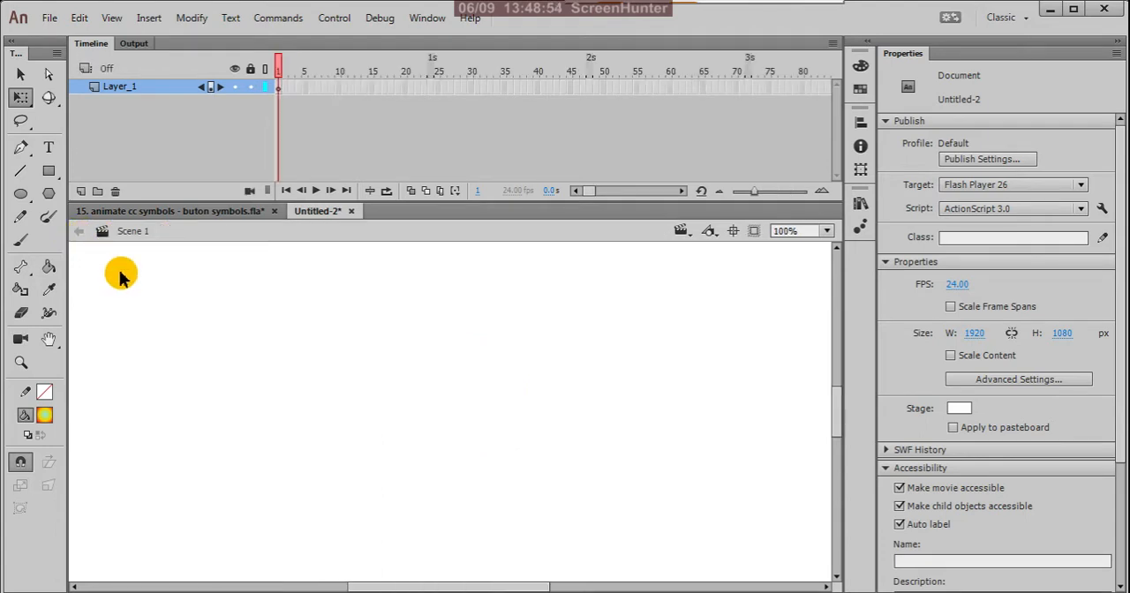
key(ctrl+2)
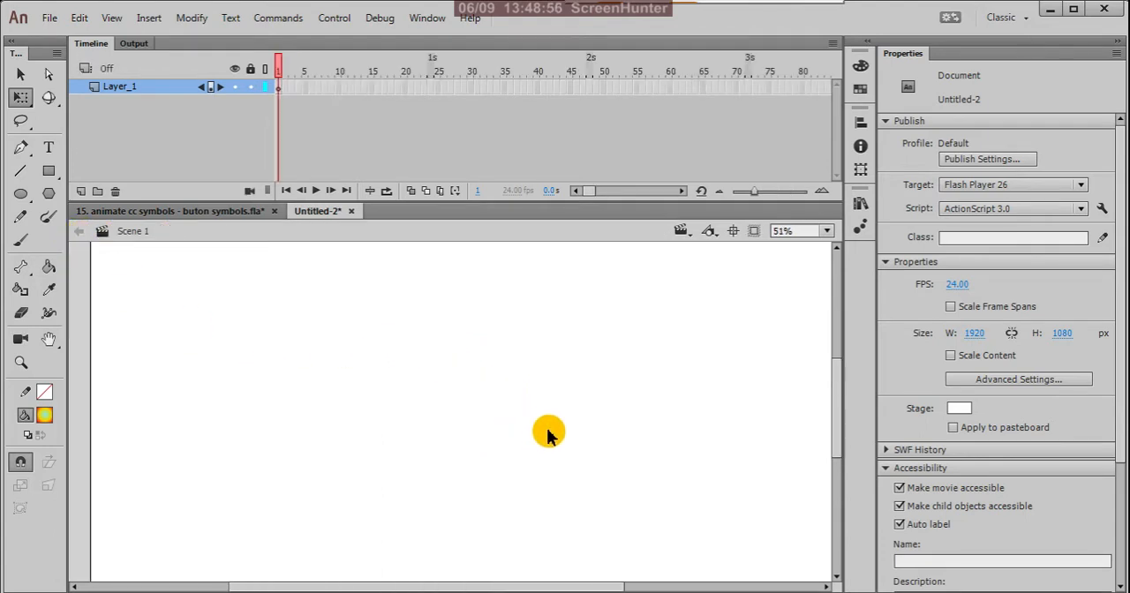
scroll(482, 401, down, 1)
scroll(502, 431, up, 1)
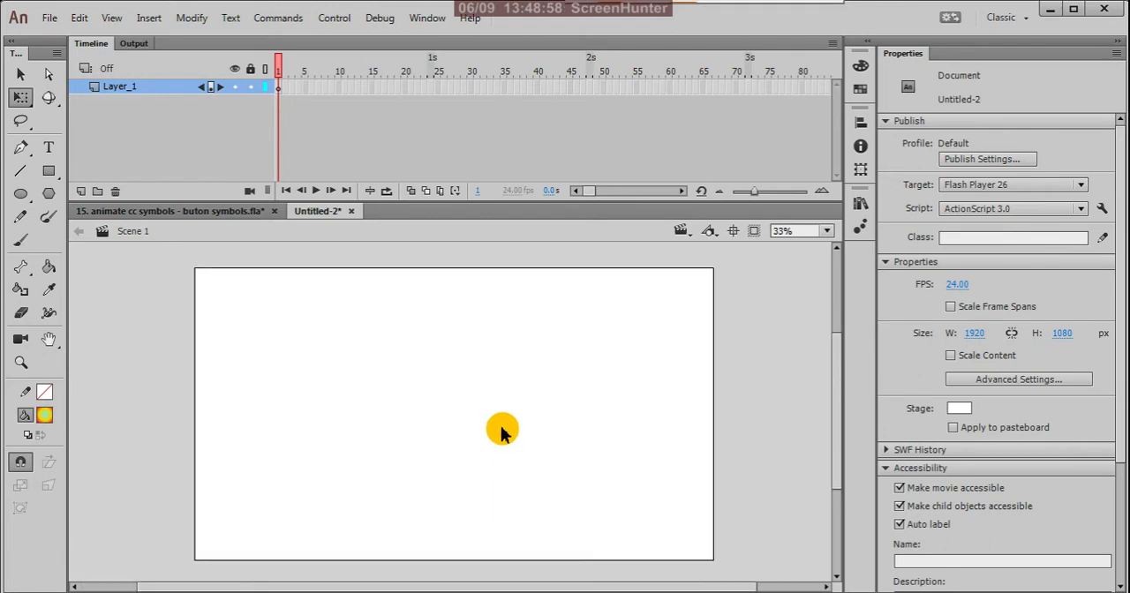
click(861, 206)
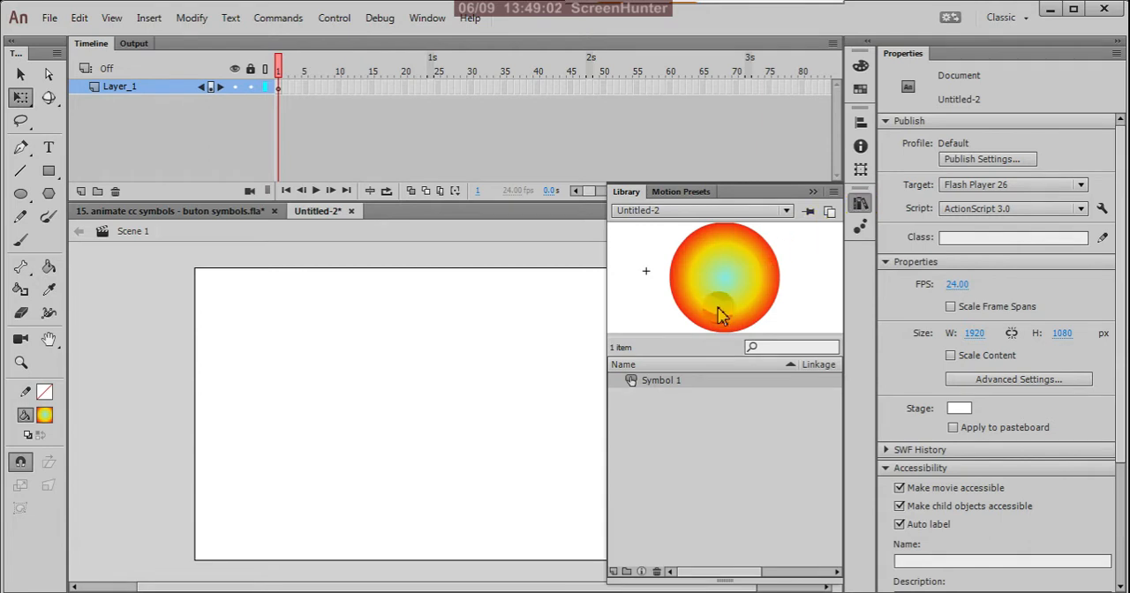
click(671, 382)
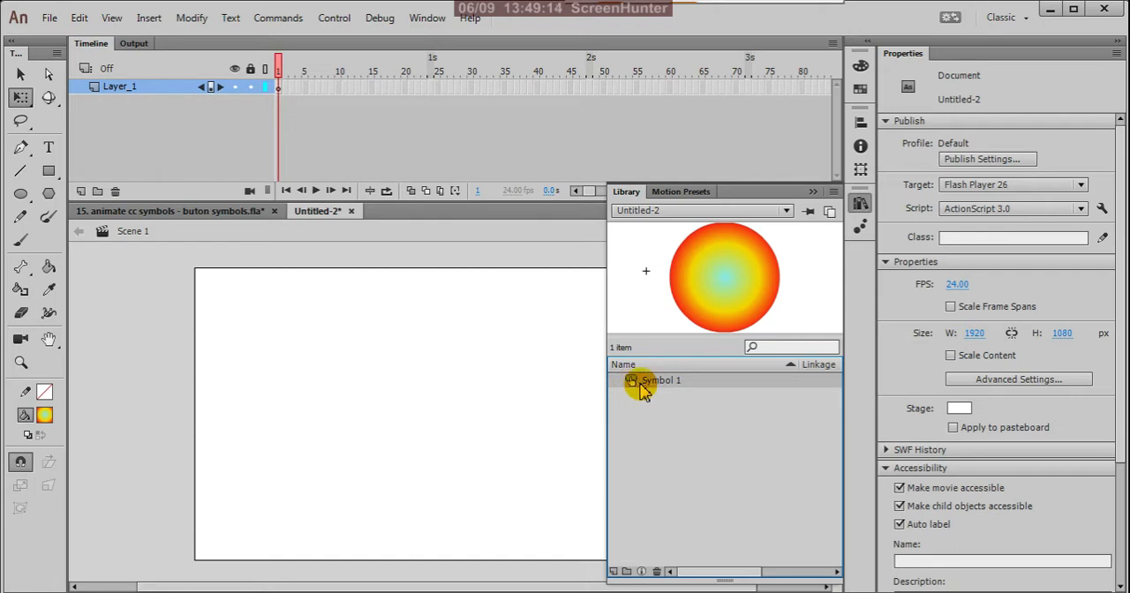
drag(630, 380, 445, 406)
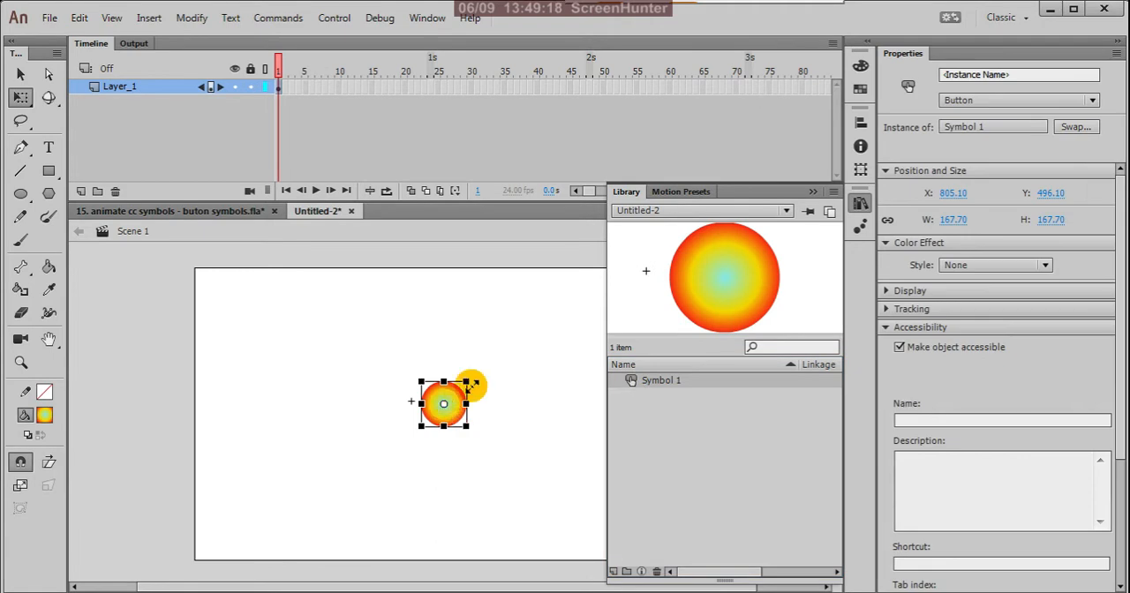
Scale the button instance up proportionally to about 357 px wide and return to the Selection tool.
click(537, 335)
click(448, 413)
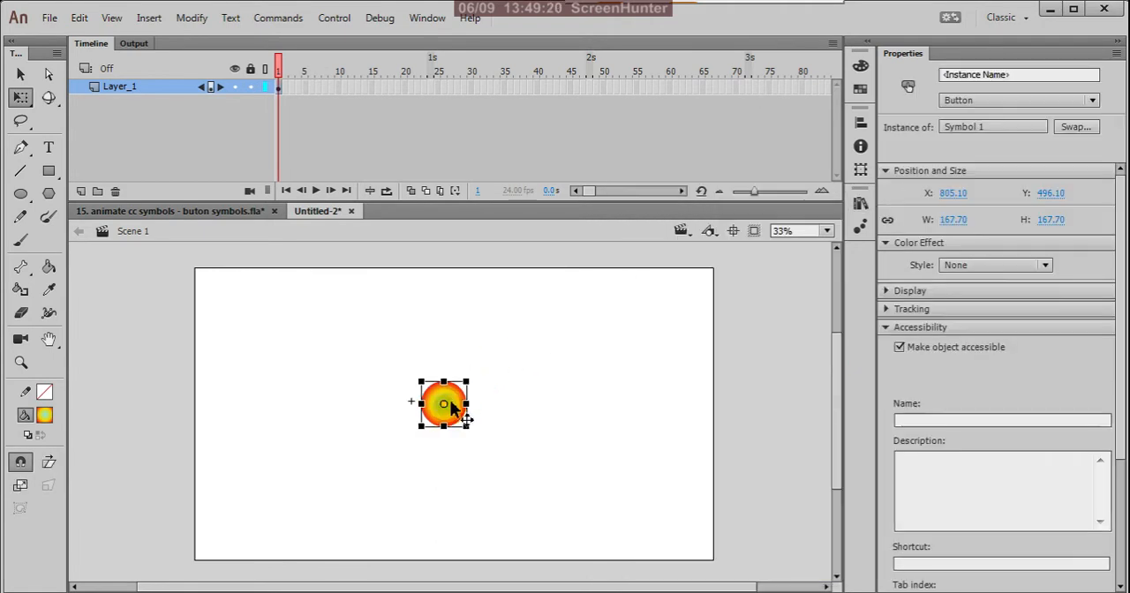
drag(470, 381, 521, 356)
drag(454, 419, 460, 421)
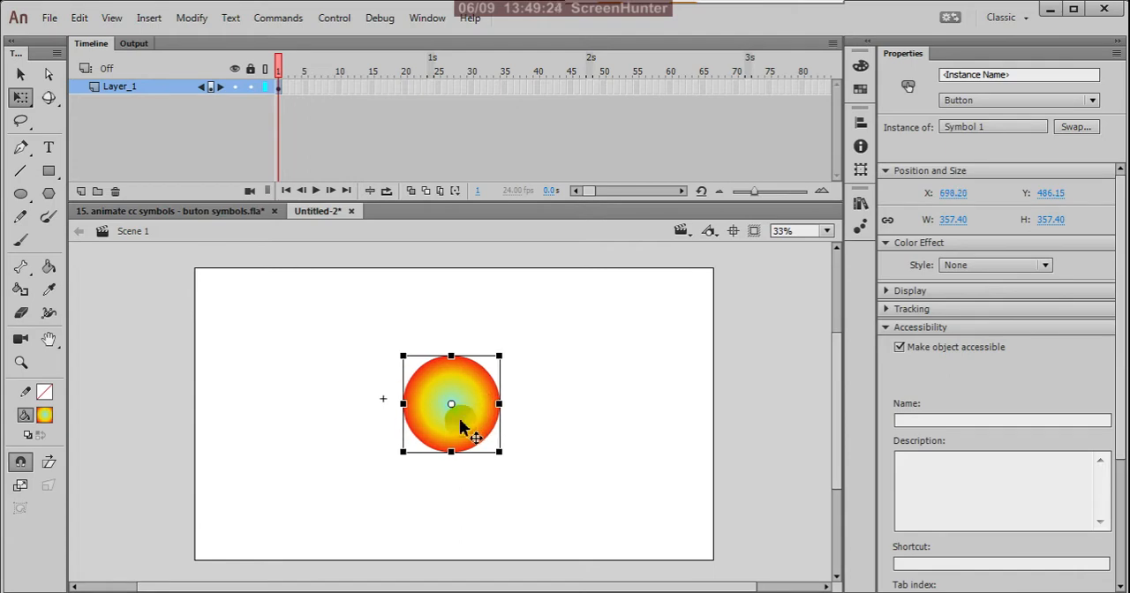
key(v)
click(550, 409)
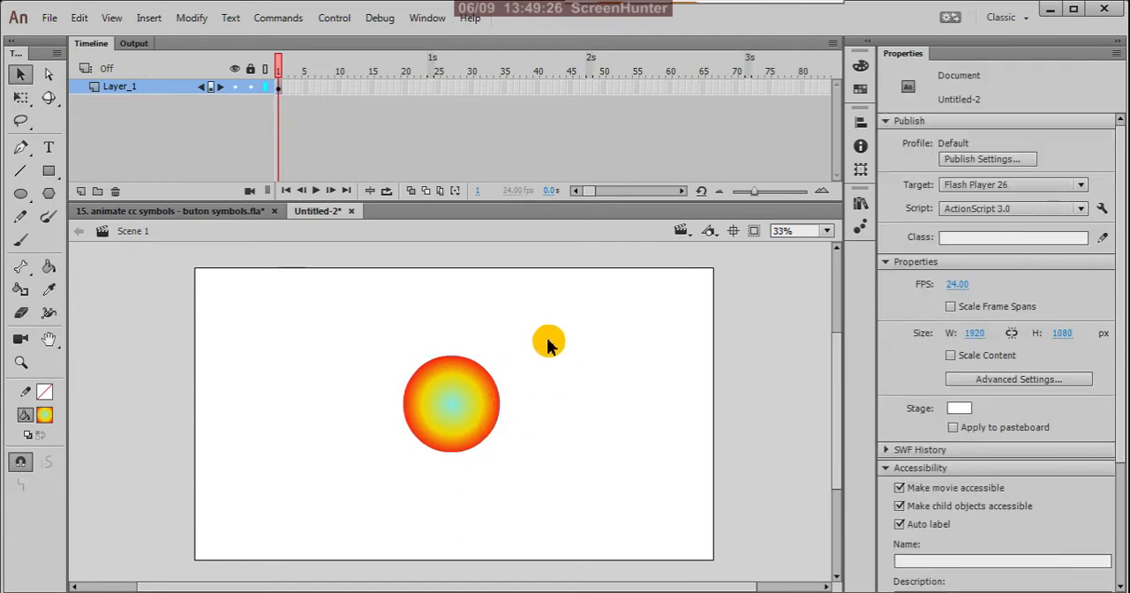
Deselect the button instance and set the stage color to black (#000000).
click(459, 391)
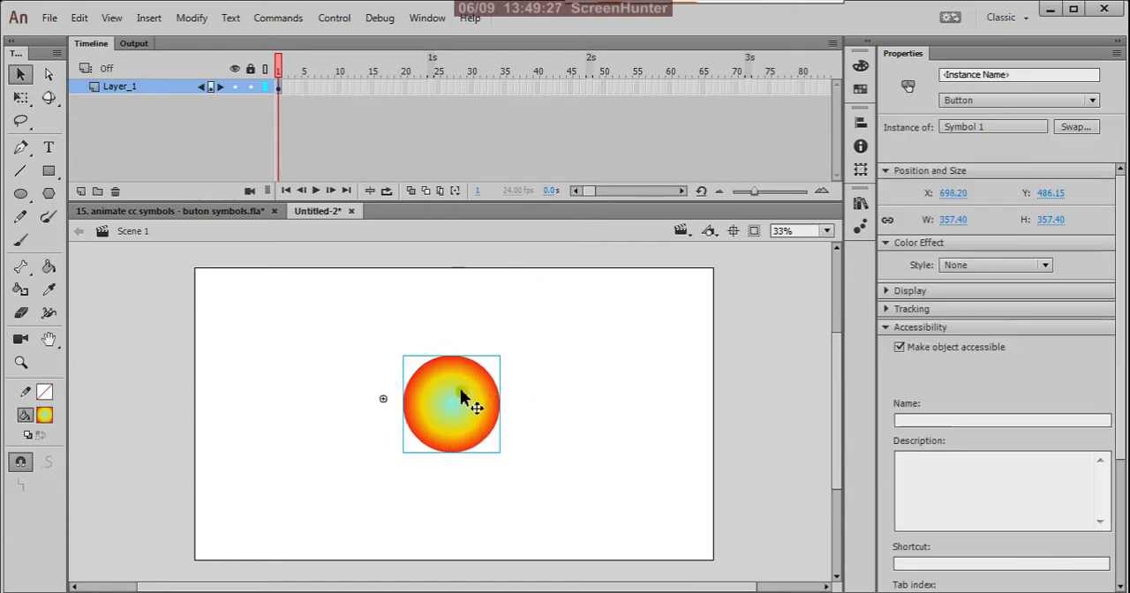
click(533, 346)
click(476, 403)
click(533, 368)
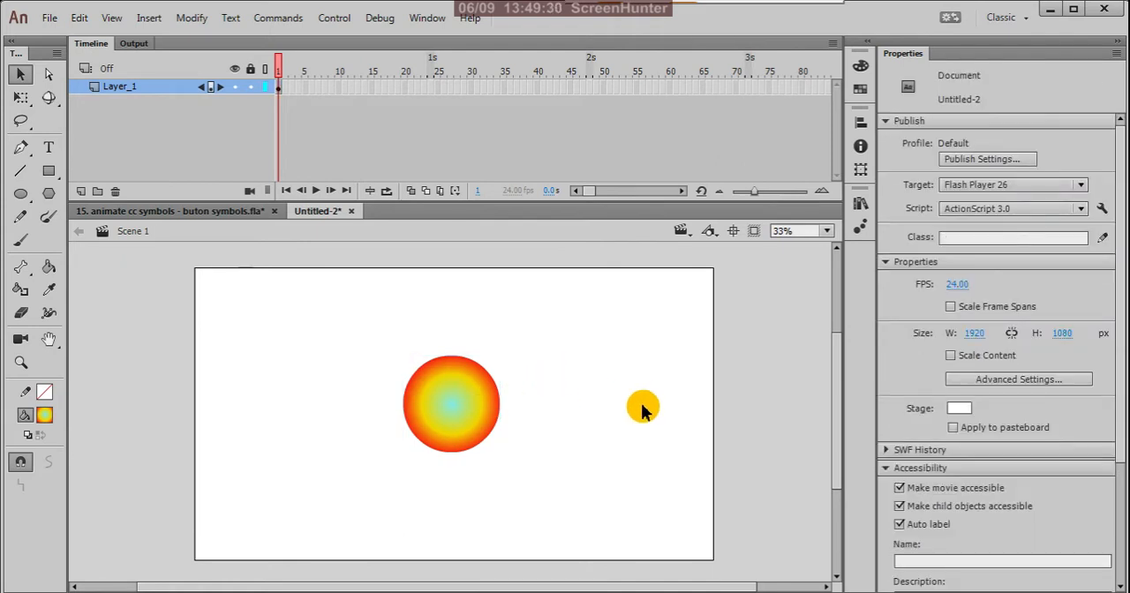
click(959, 408)
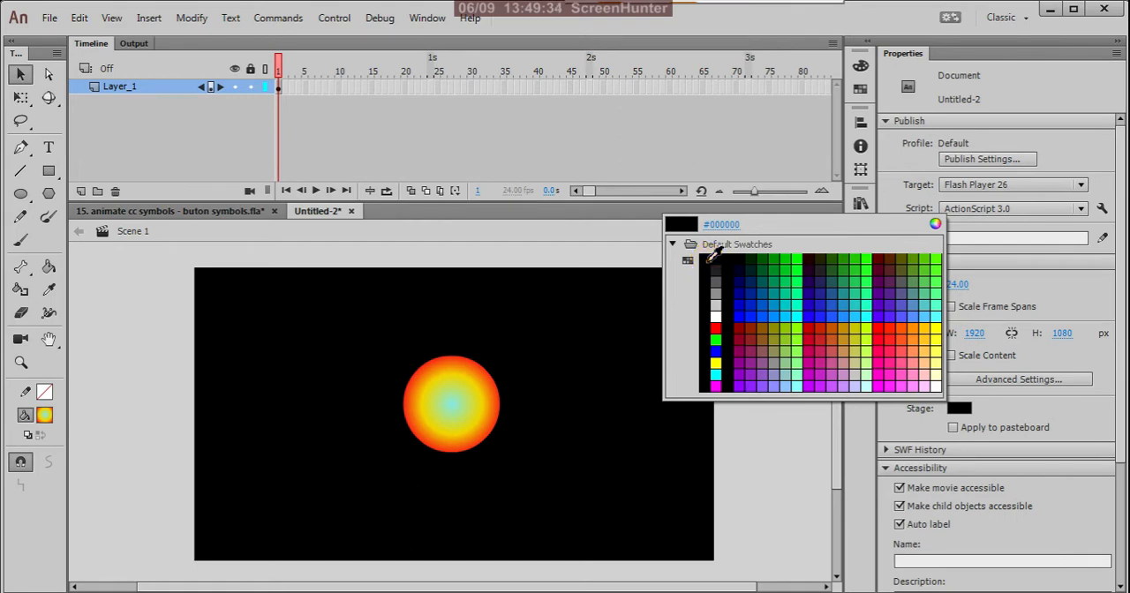
click(707, 263)
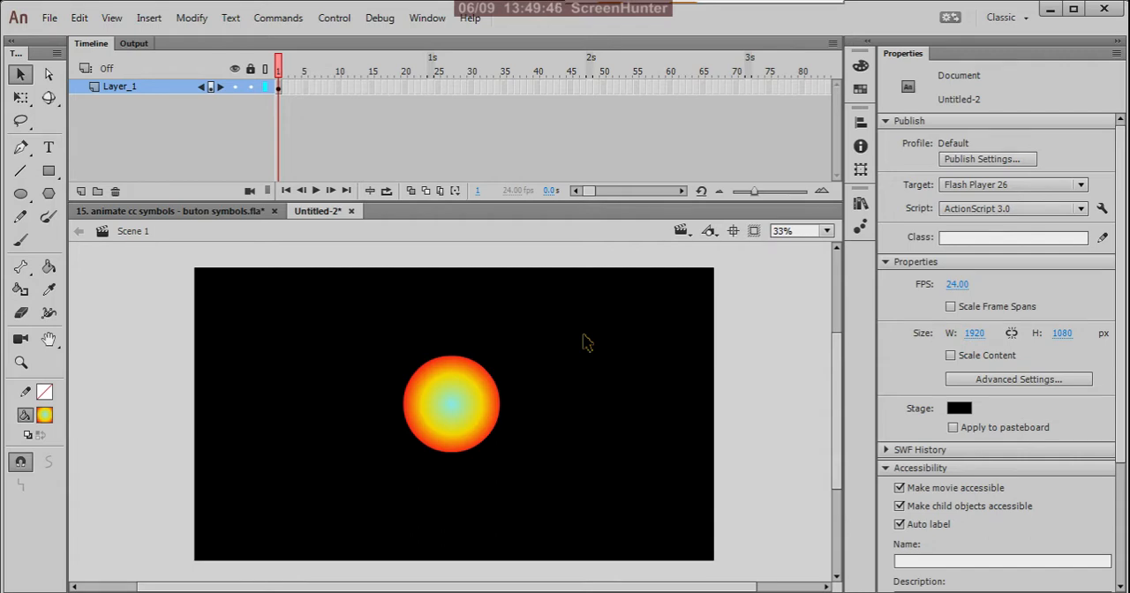
Test the movie, try the button's Up, Over and Down states with the pointer, and close the preview.
key(ctrl+Return)
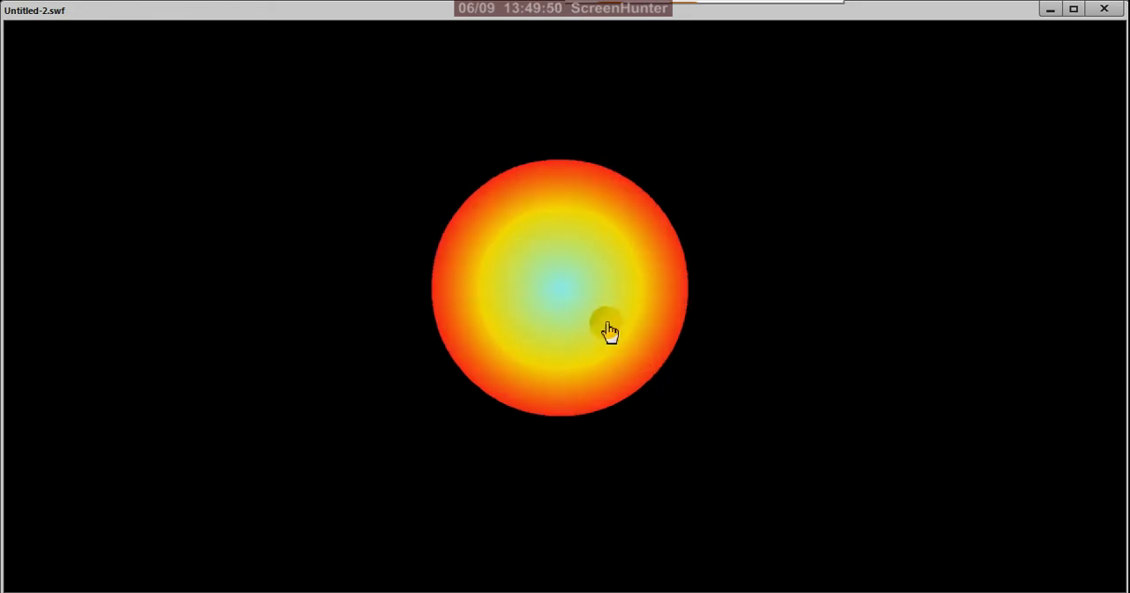
click(564, 285)
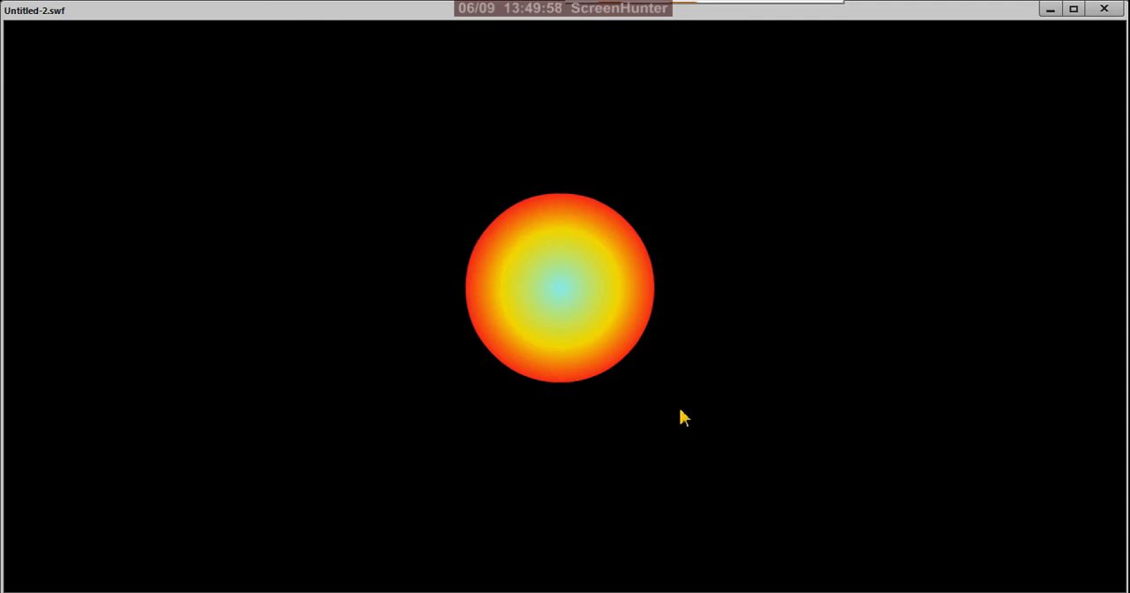
click(577, 315)
click(601, 312)
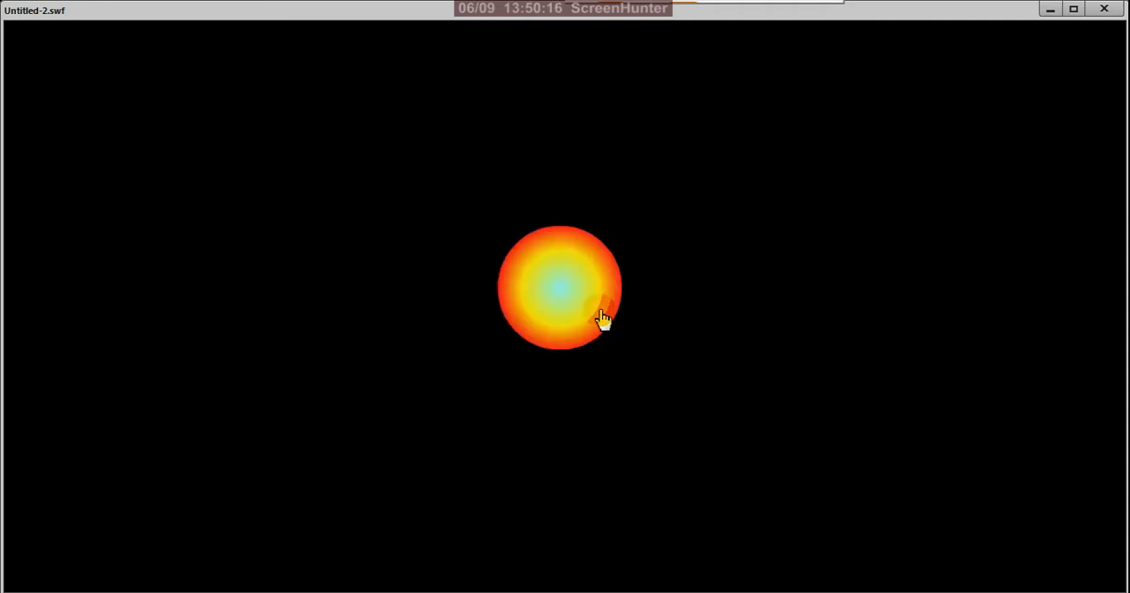
click(600, 312)
click(601, 312)
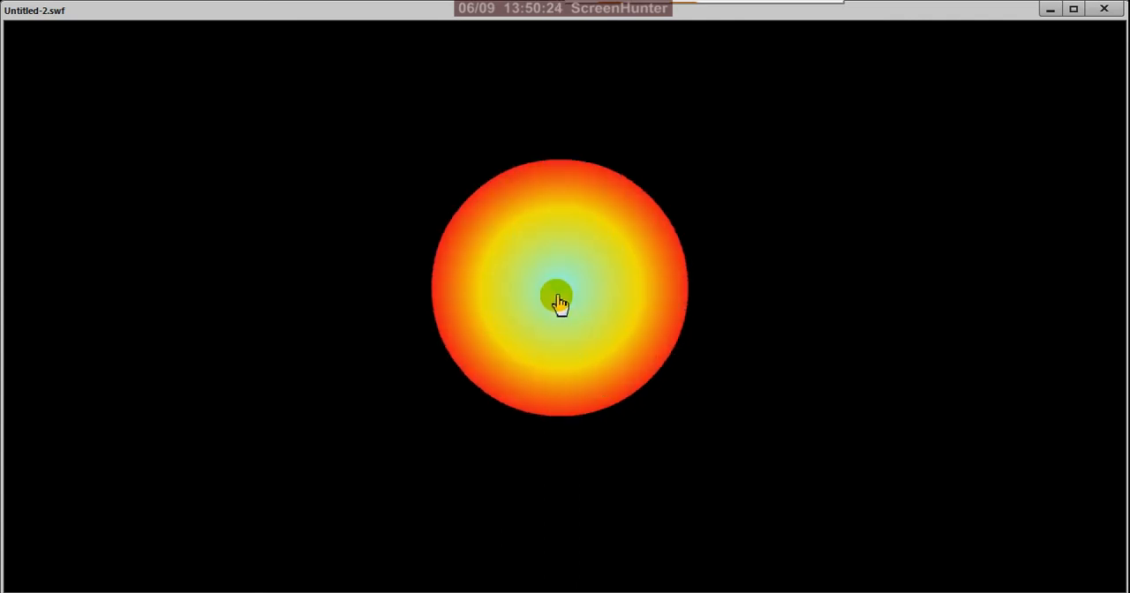
click(561, 303)
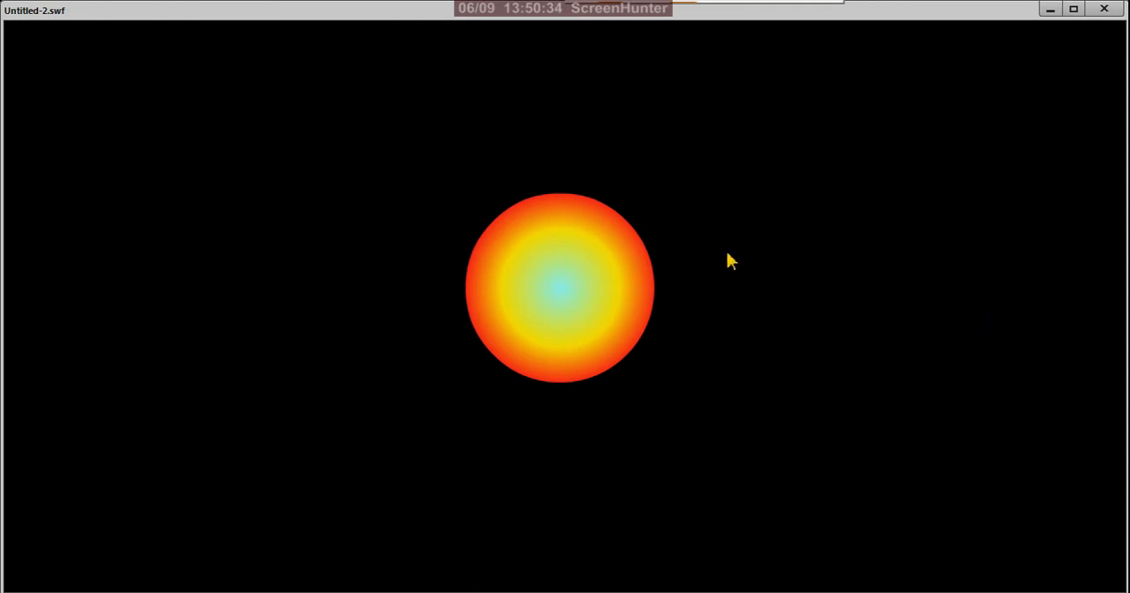
click(538, 303)
click(555, 305)
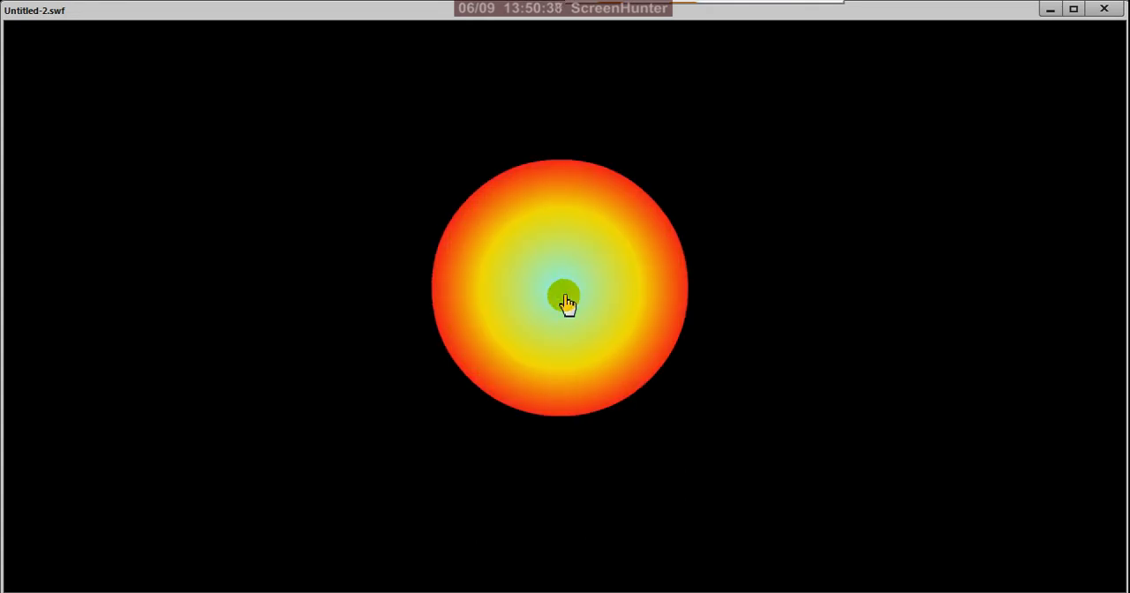
click(567, 304)
click(566, 304)
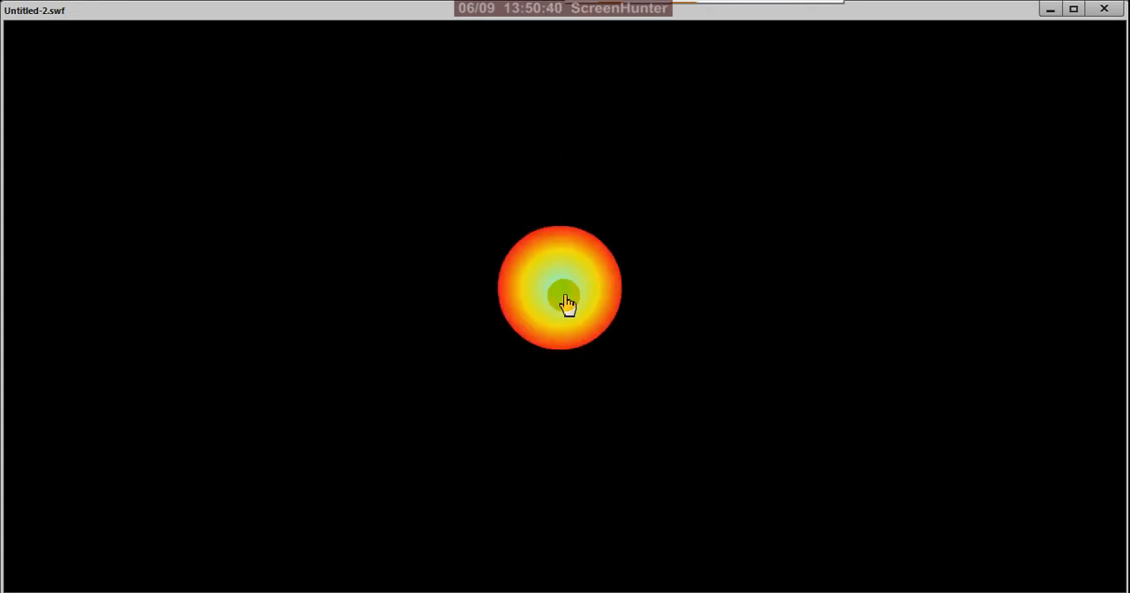
click(1103, 8)
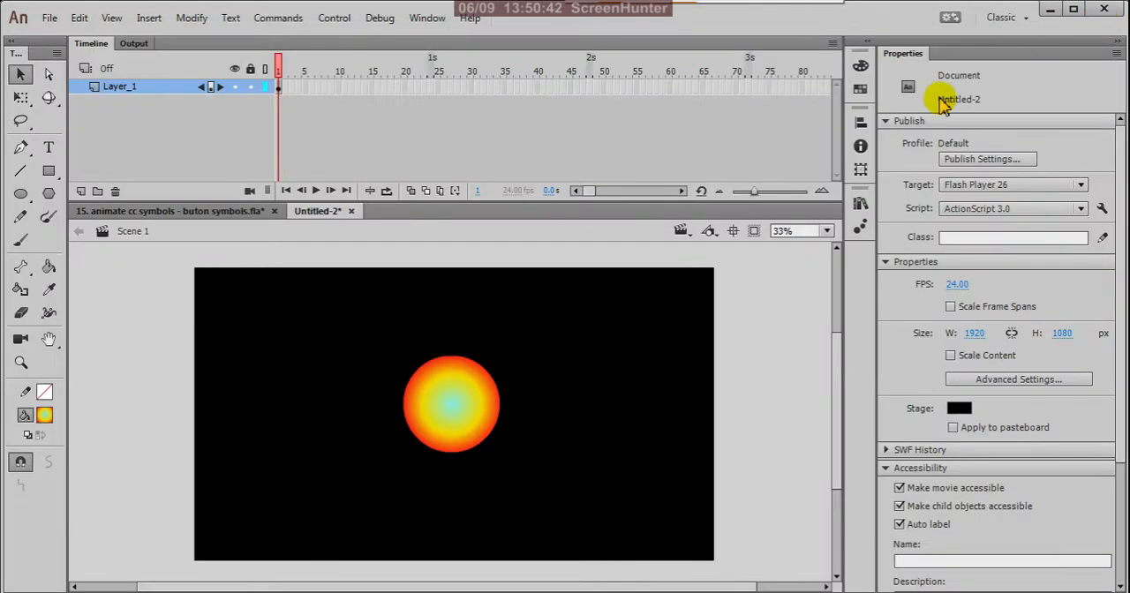
Open the button symbol for editing in place and insert a keyframe in its Hit frame.
click(452, 408)
double_click(456, 406)
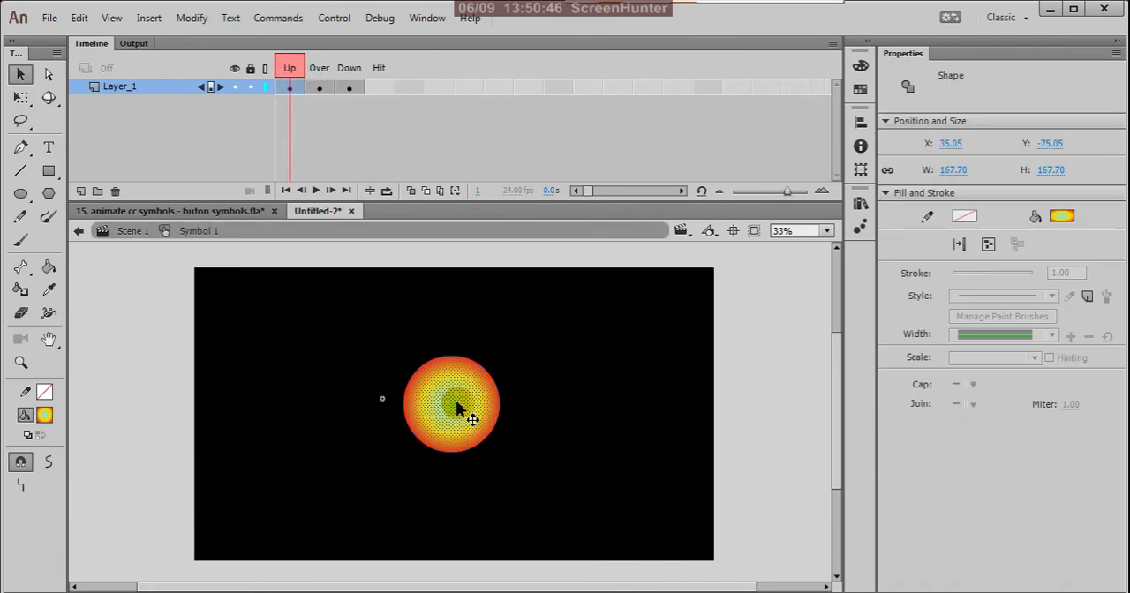
click(378, 87)
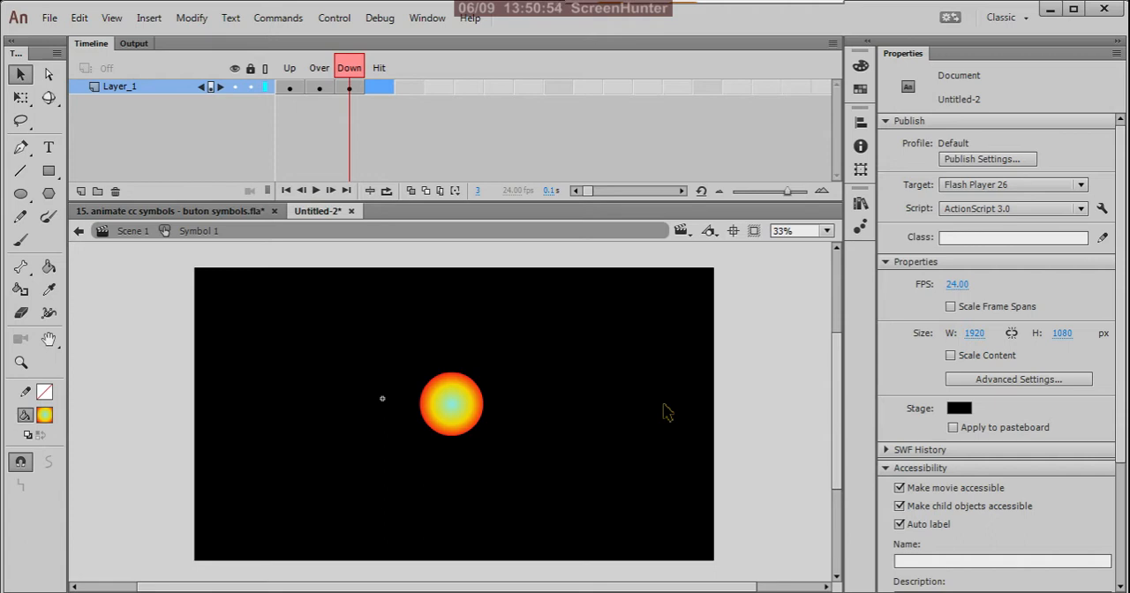
right_click(378, 88)
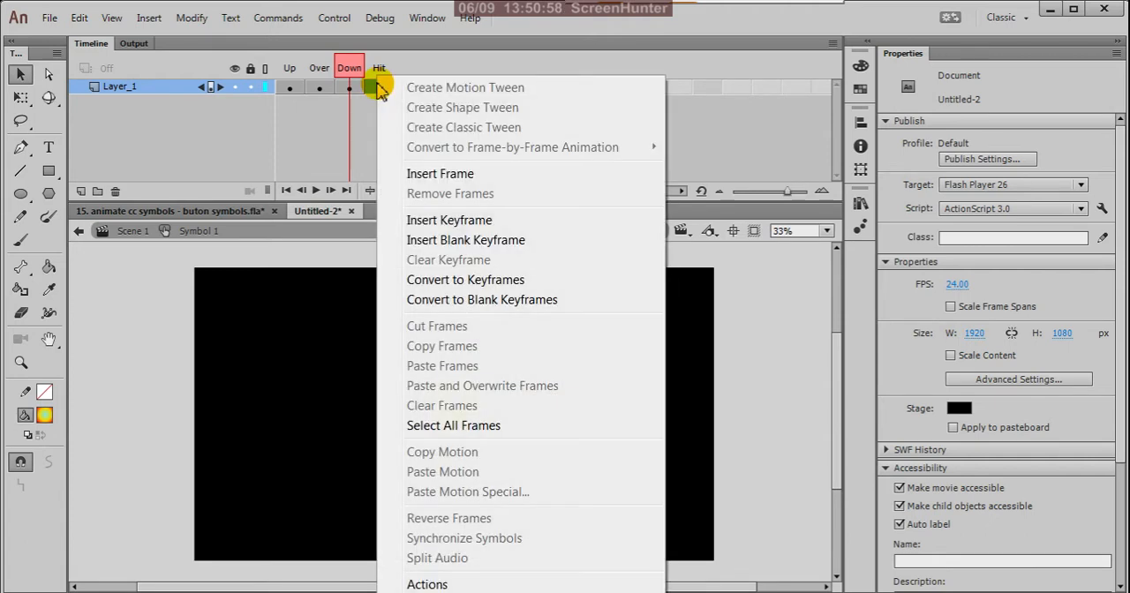
click(458, 224)
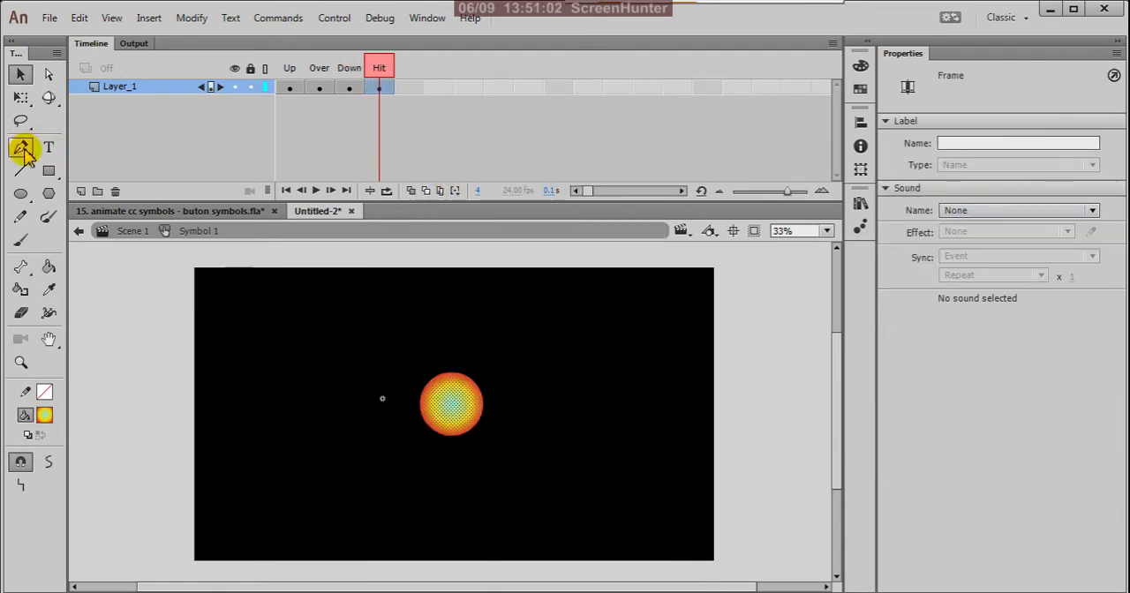
Draw a large rectangle in the Hit frame covering the circle and a wide area around it.
click(48, 172)
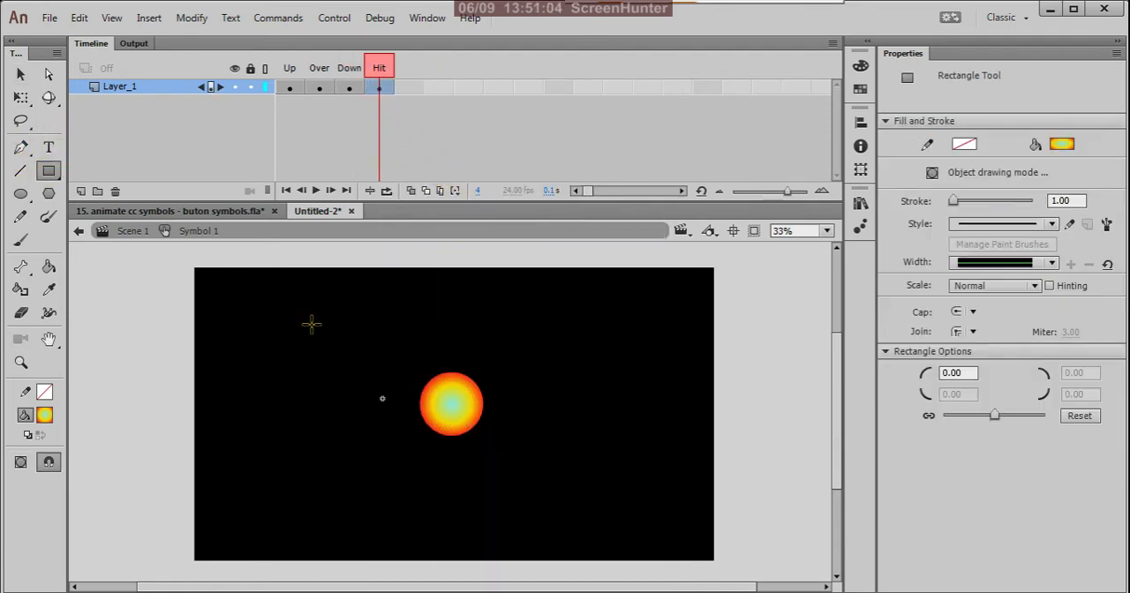
drag(303, 321, 633, 517)
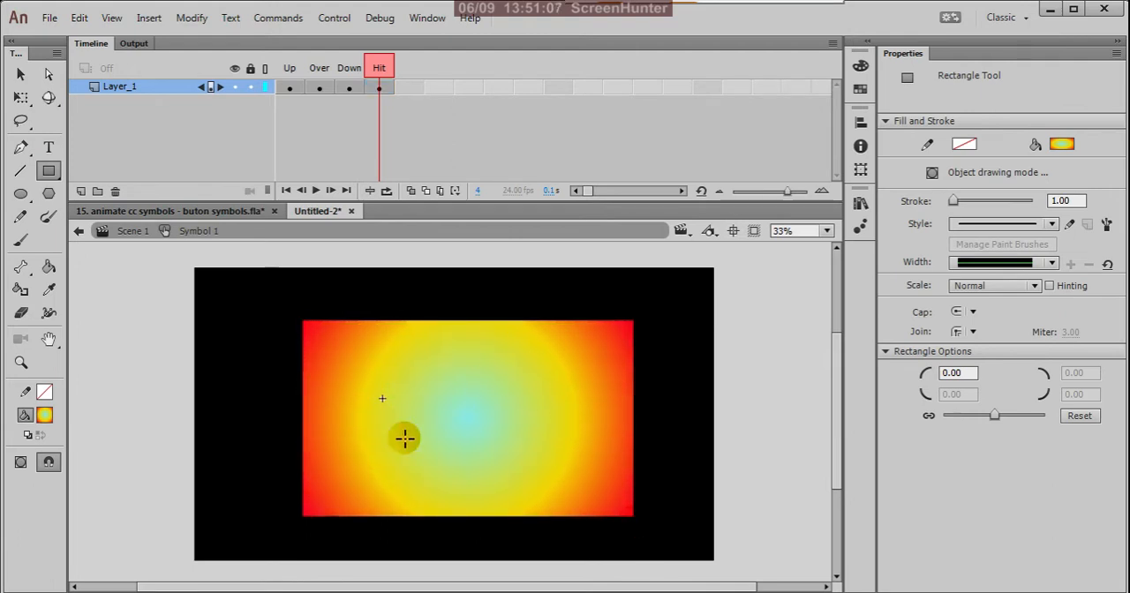
click(20, 75)
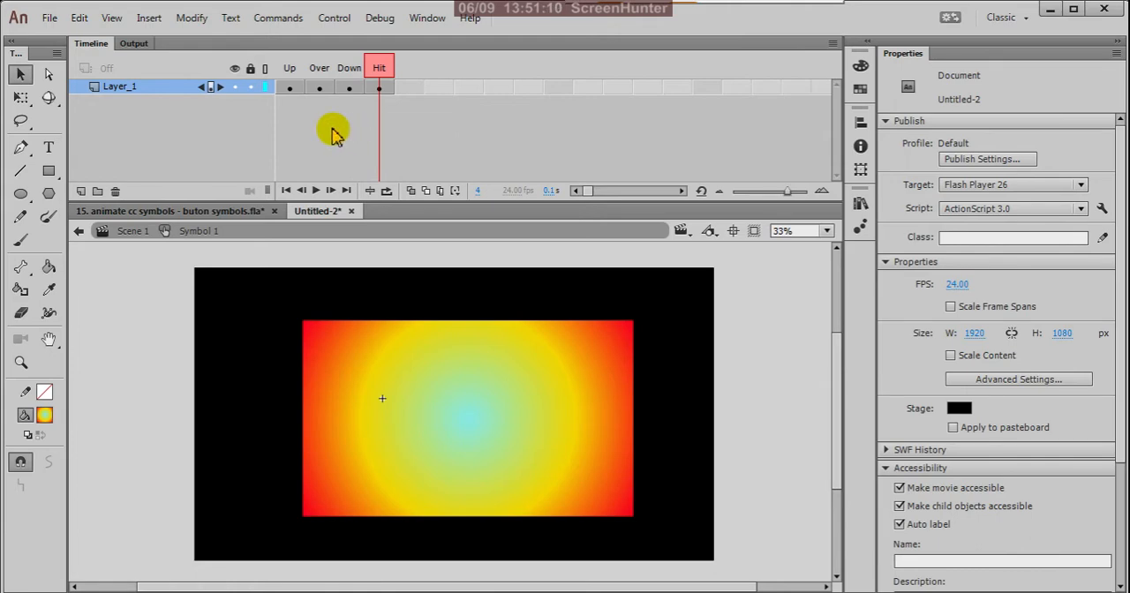
Return to Scene 1 and test the movie to check how the button responds within the rectangular hit area.
click(78, 231)
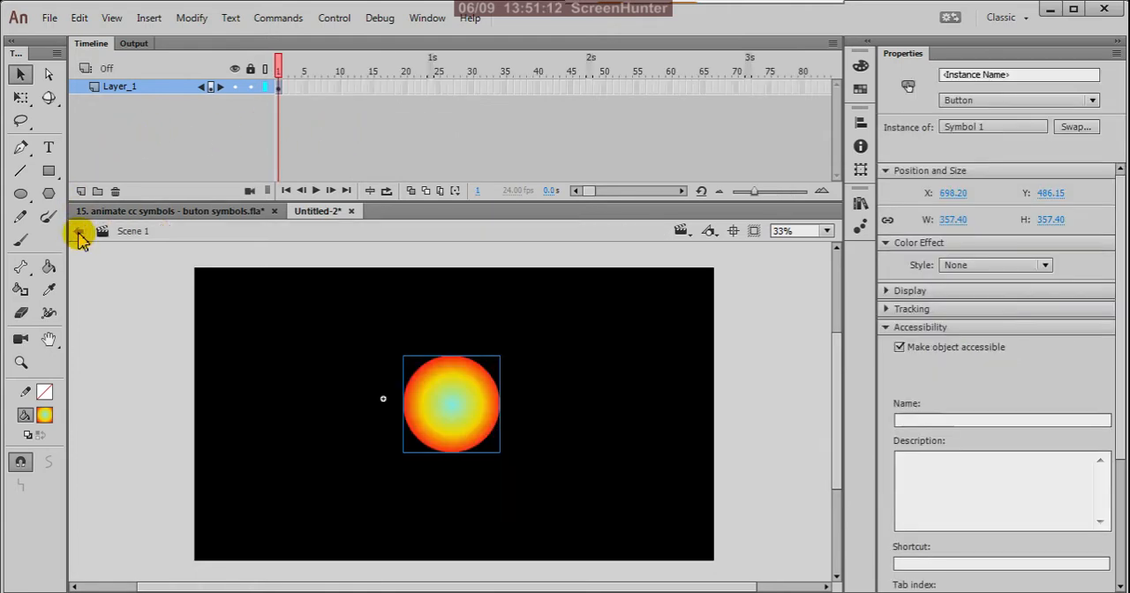
click(324, 269)
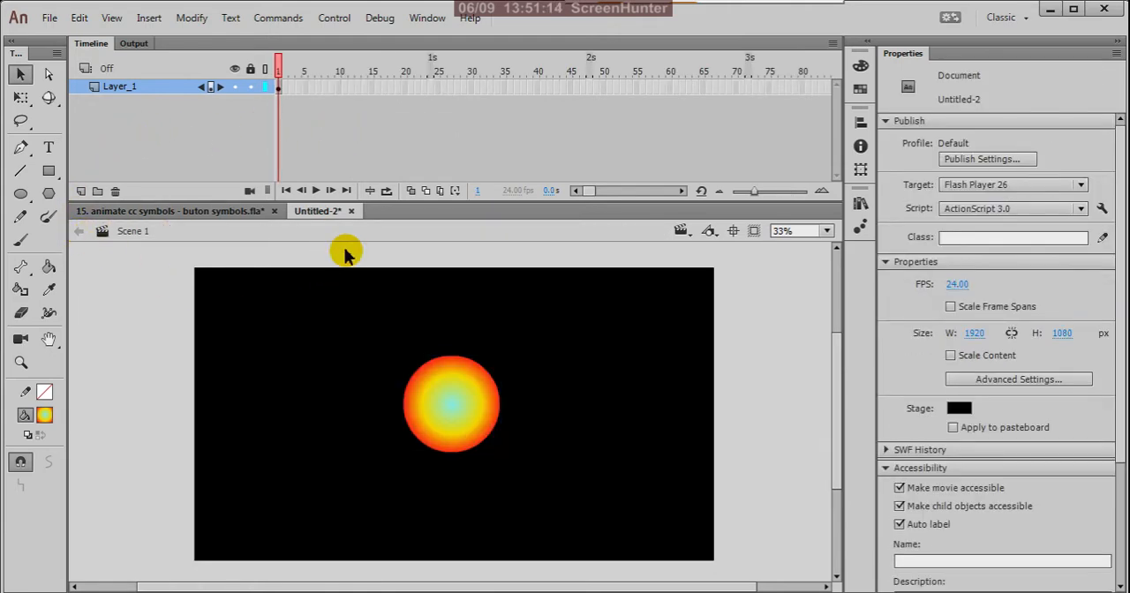
key(ctrl+Return)
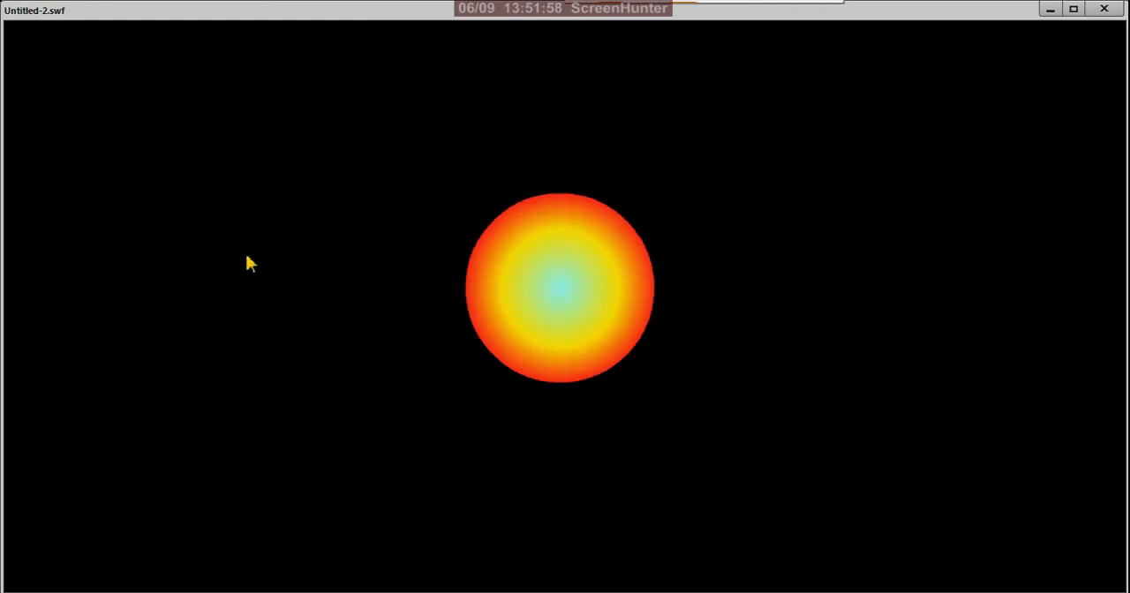
click(581, 315)
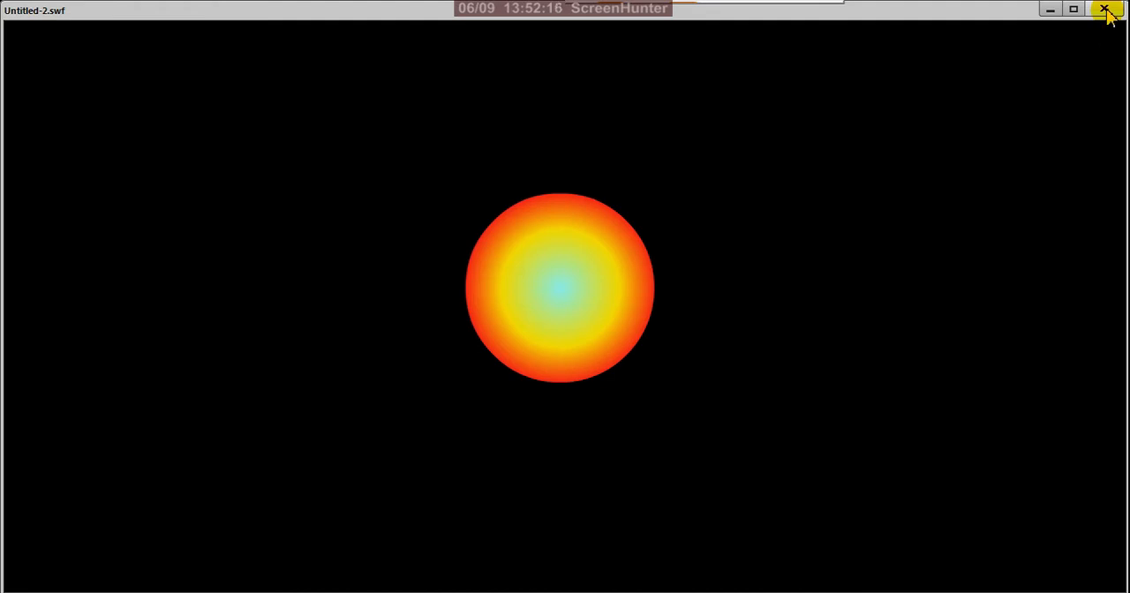
click(1106, 11)
click(251, 87)
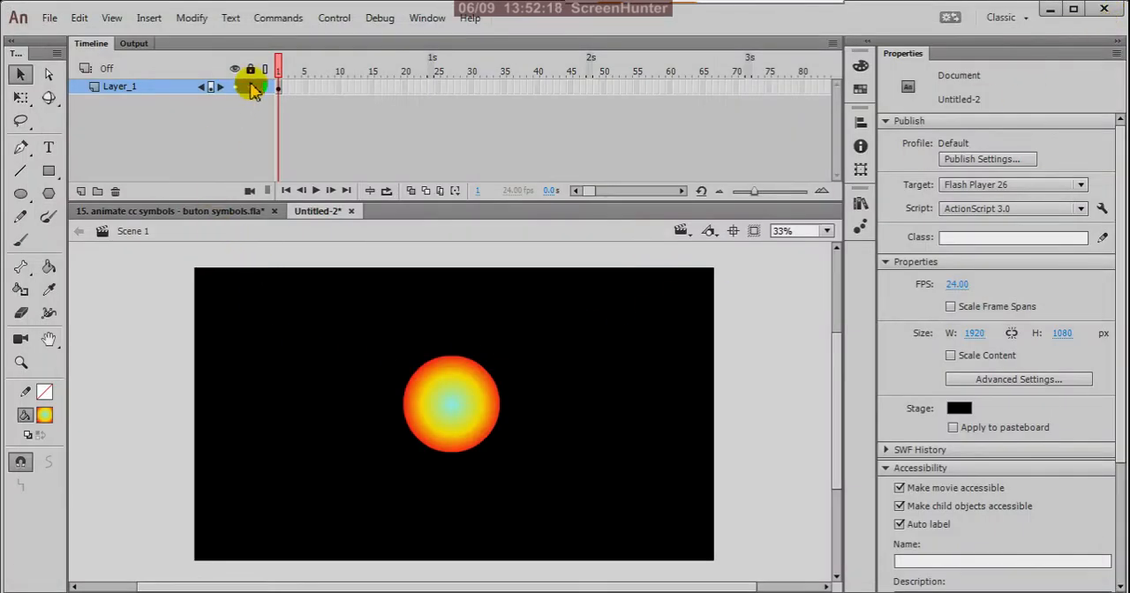
Hide Layer_1, add a new layer above it and select the new layer's first frame.
click(235, 87)
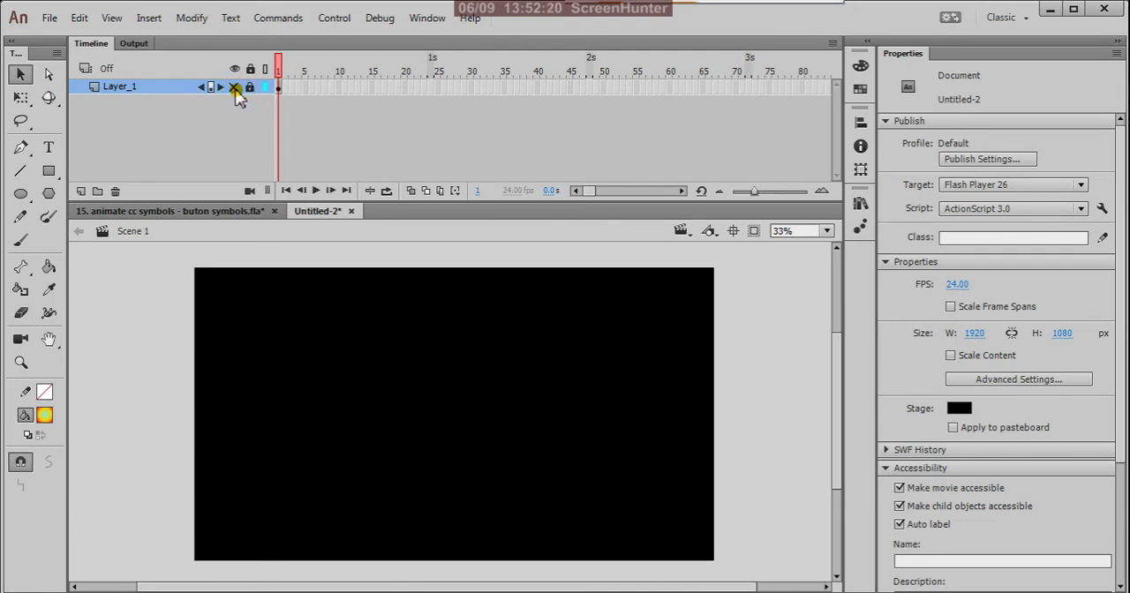
click(81, 191)
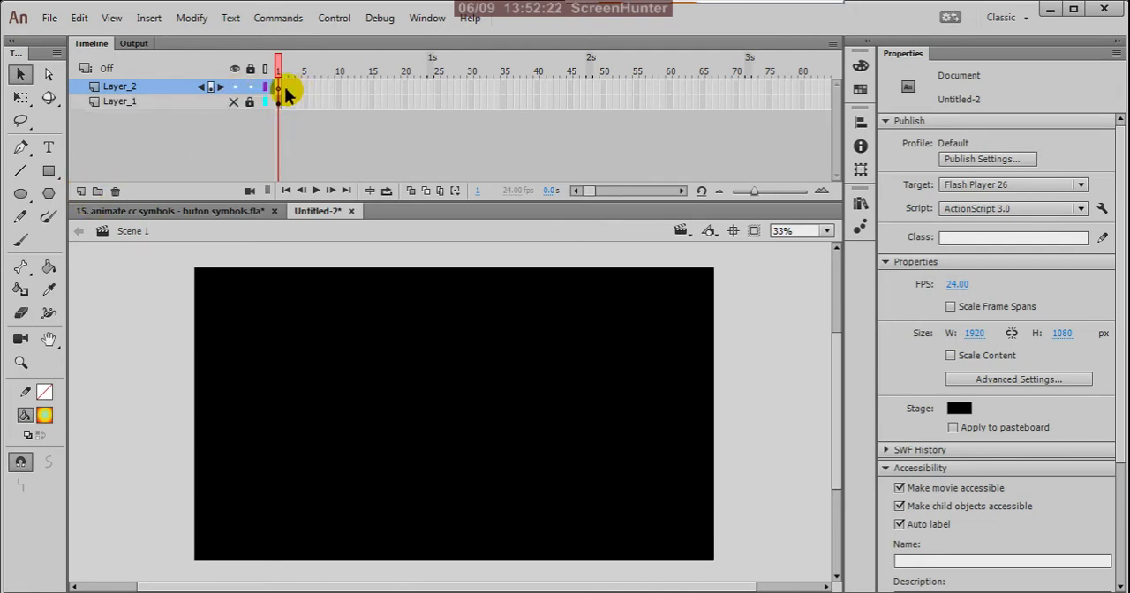
click(281, 88)
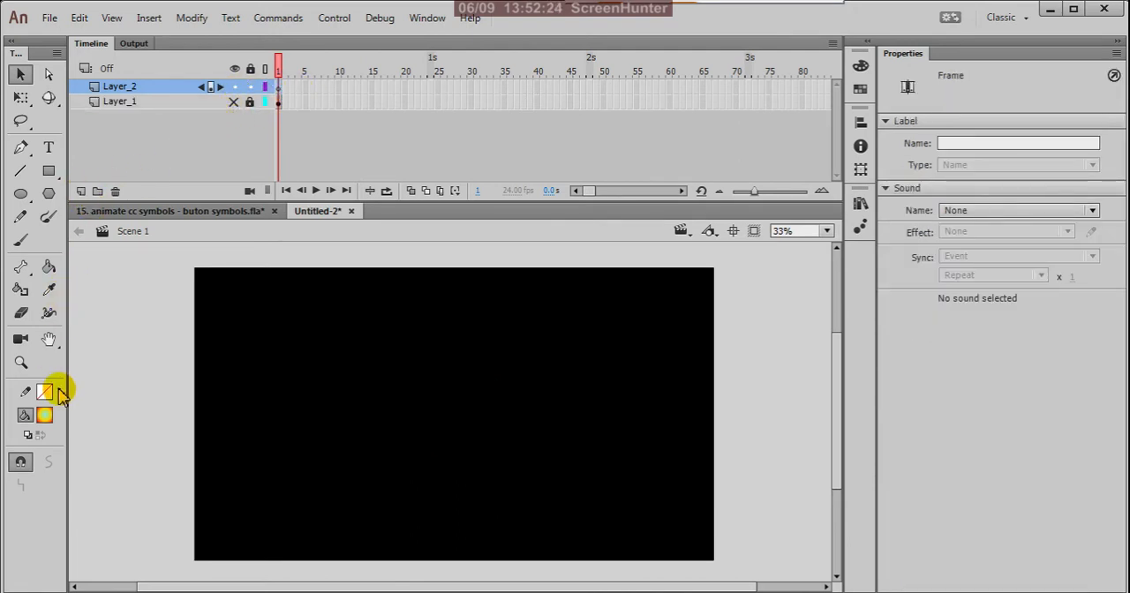
Add an input text field reading "click here" on the stage in Layer_2.
click(51, 152)
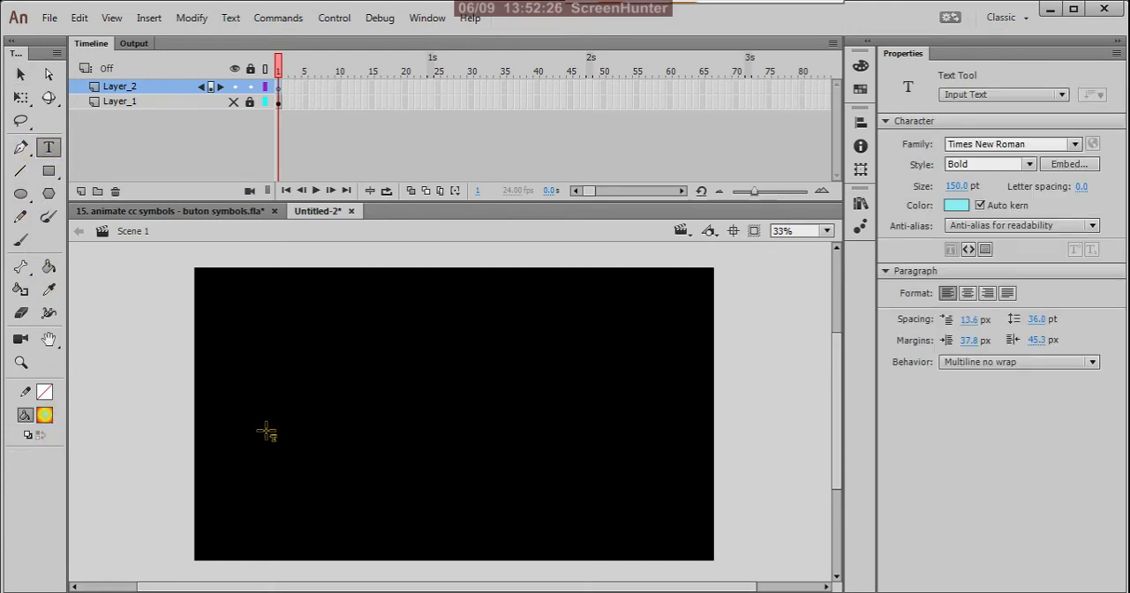
click(278, 402)
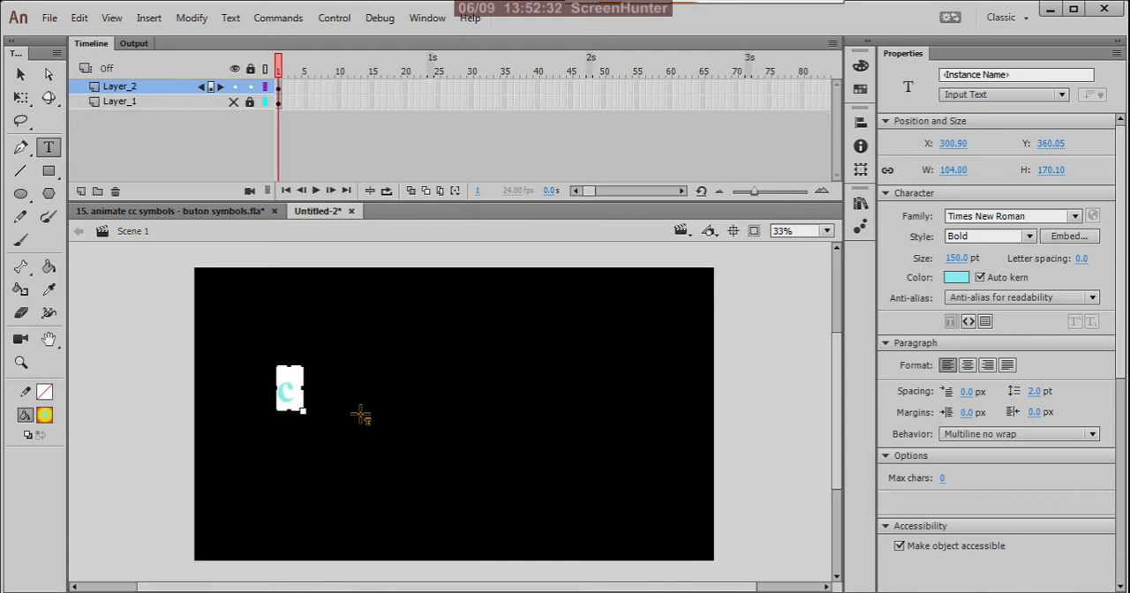
text(click)
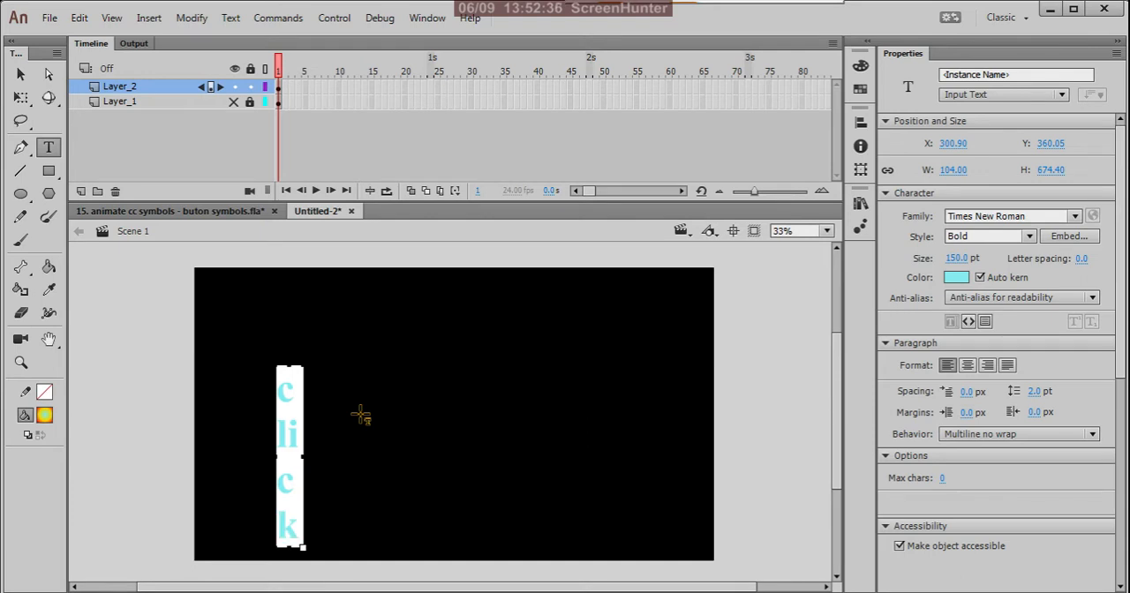
text(h)
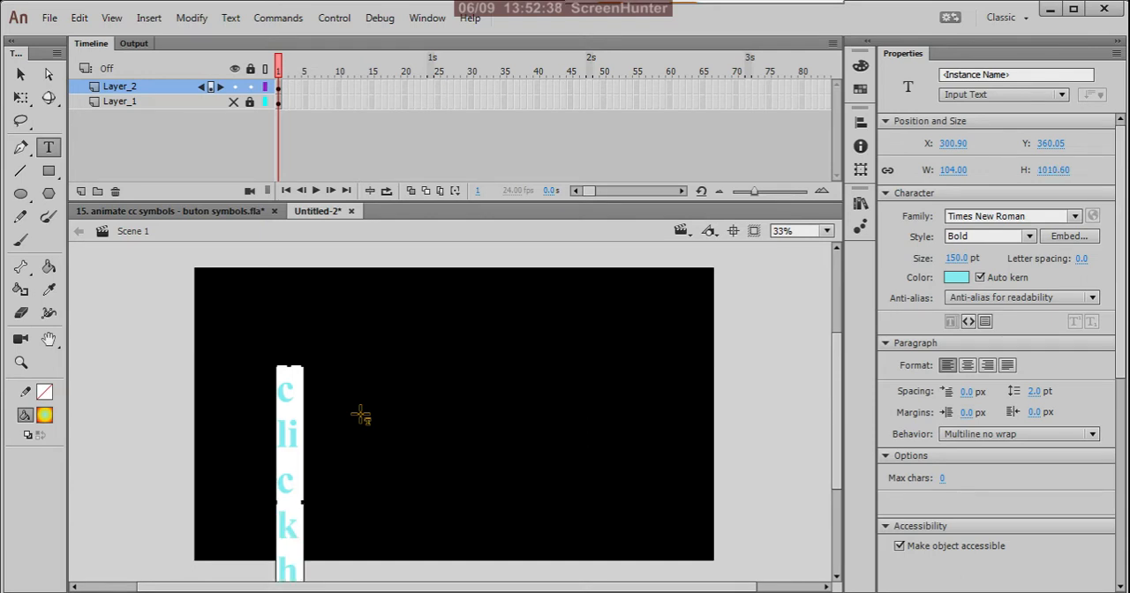
text(e)
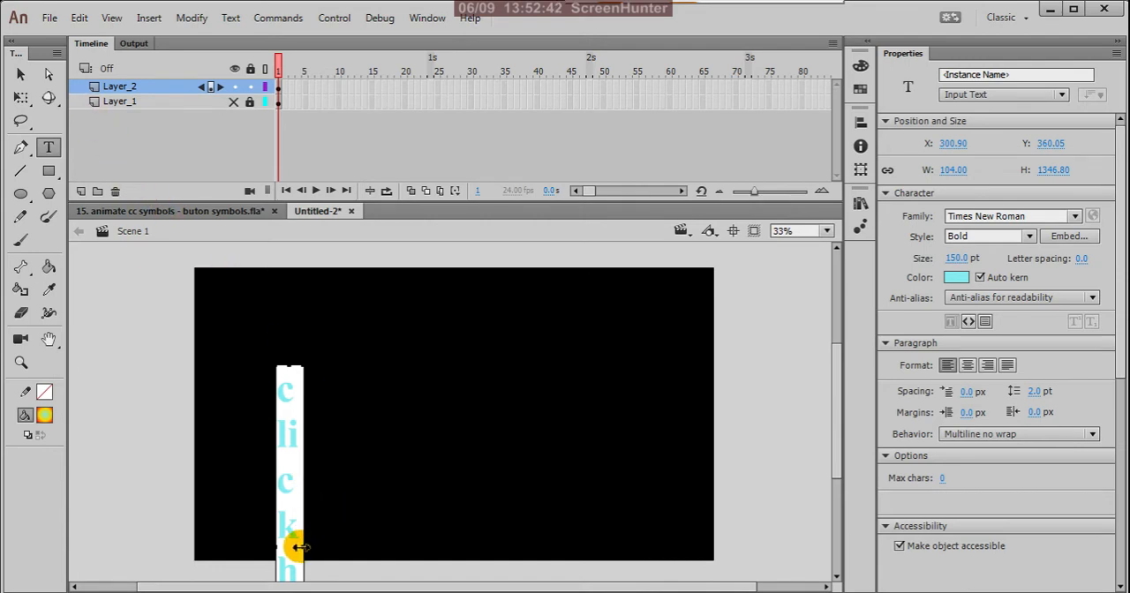
Resize the text field to about 660 by 197 px so "click here" fits on one line.
drag(299, 547, 400, 530)
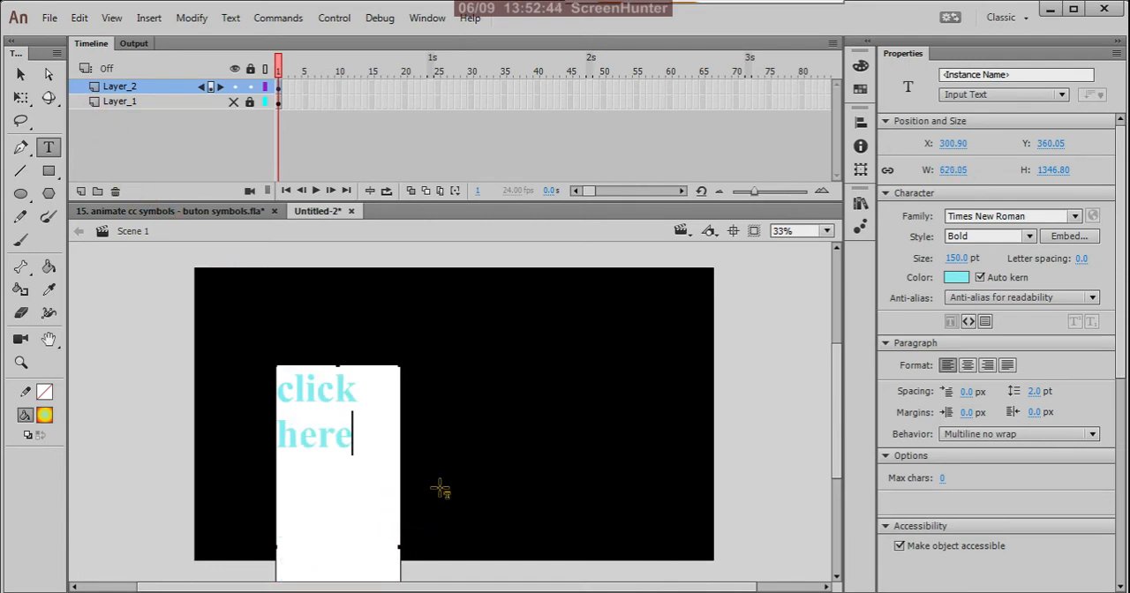
drag(441, 491, 469, 411)
scroll(386, 504, down, 5)
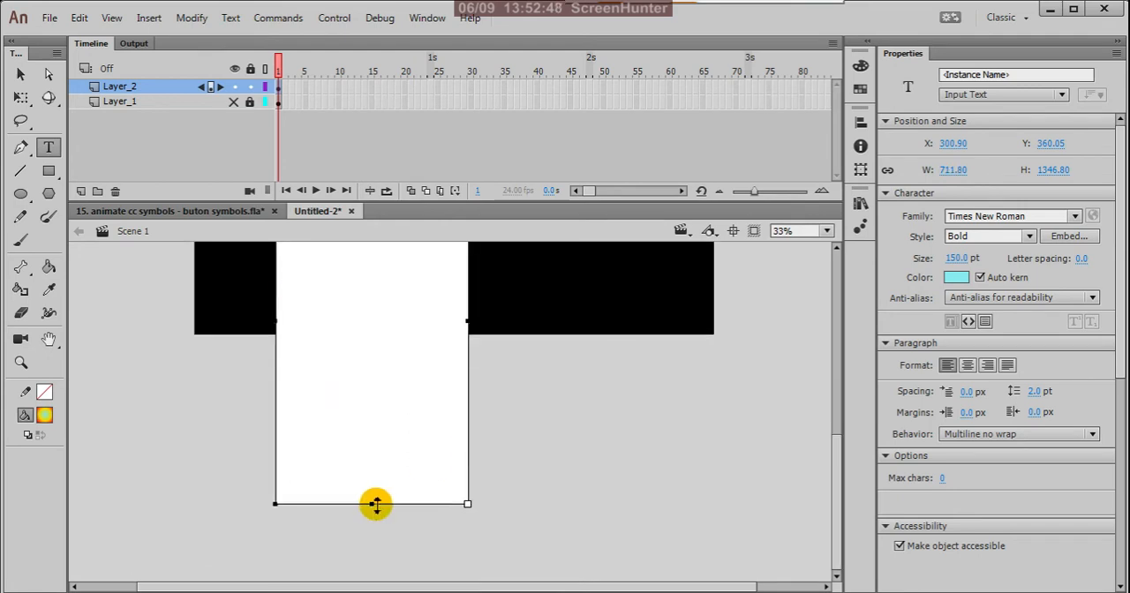
drag(376, 504, 392, 292)
scroll(444, 442, up, 5)
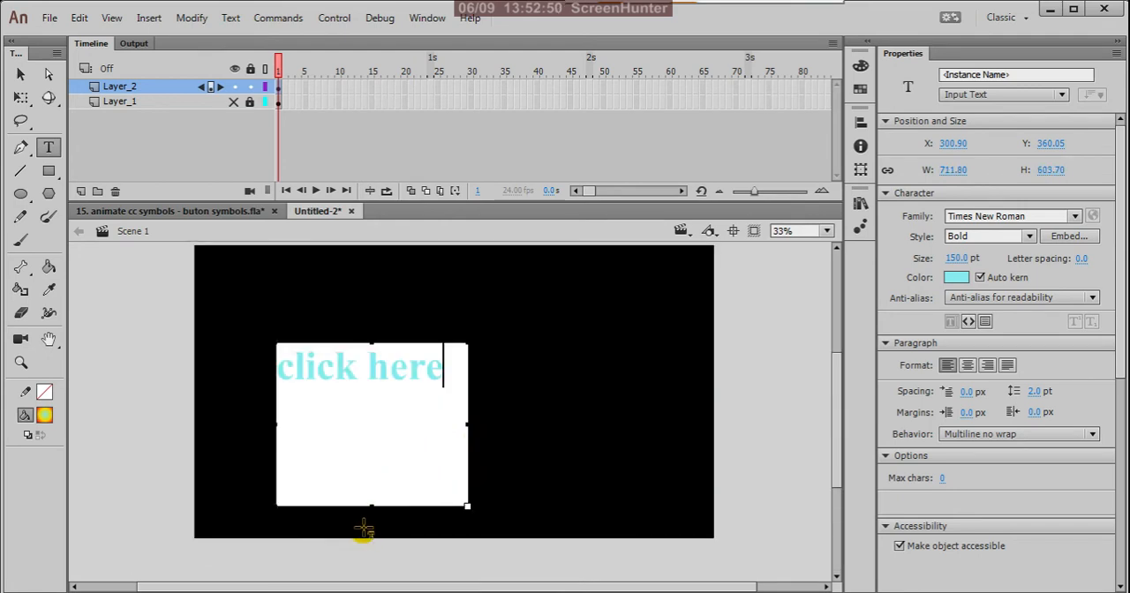
drag(371, 498, 391, 396)
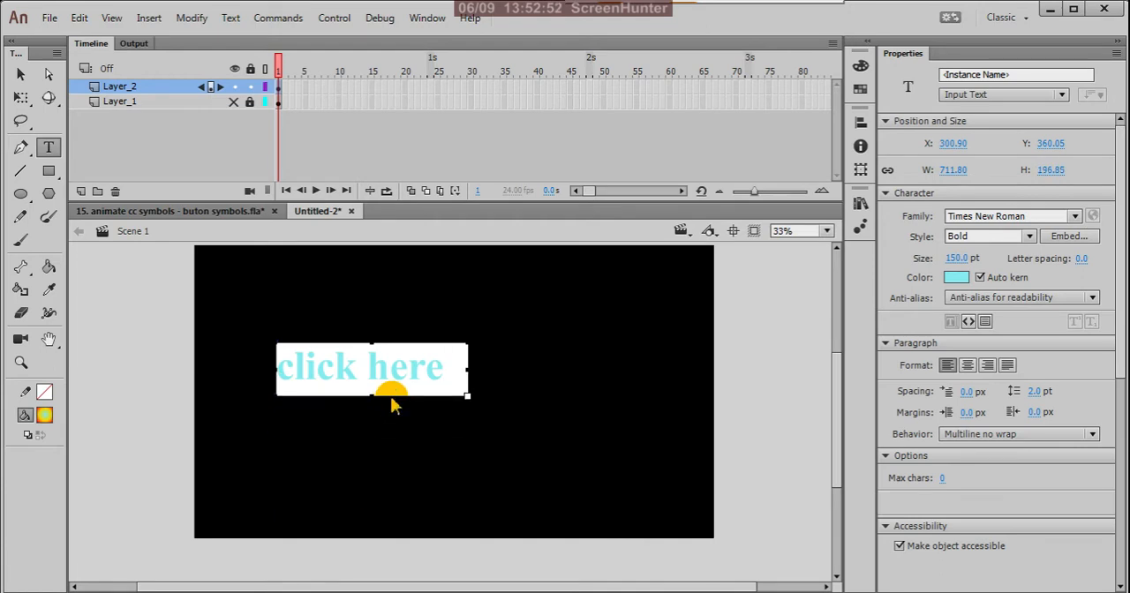
drag(468, 382, 451, 383)
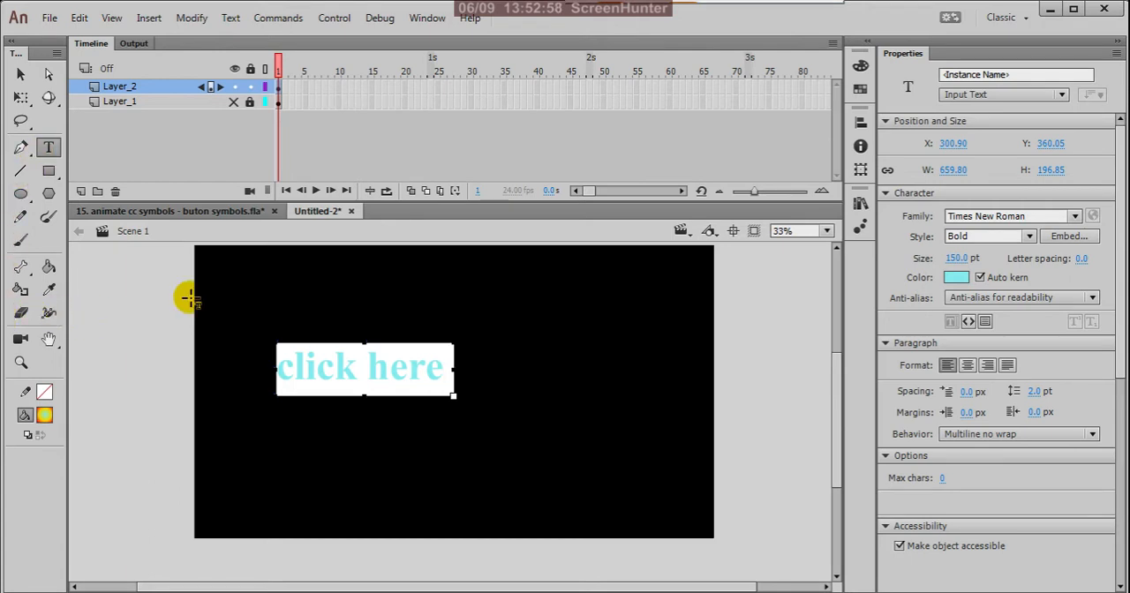
Replace the text with "CLICK HERE" and resize its field to about 981 by 172 px to fit one line.
drag(446, 375, 283, 377)
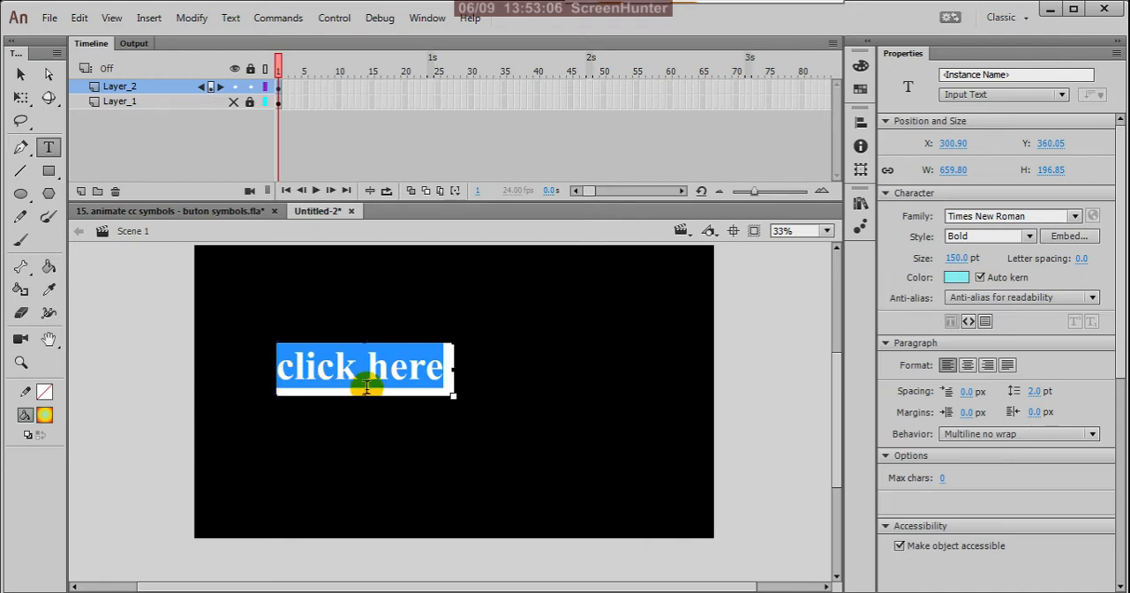
text(CLIC)
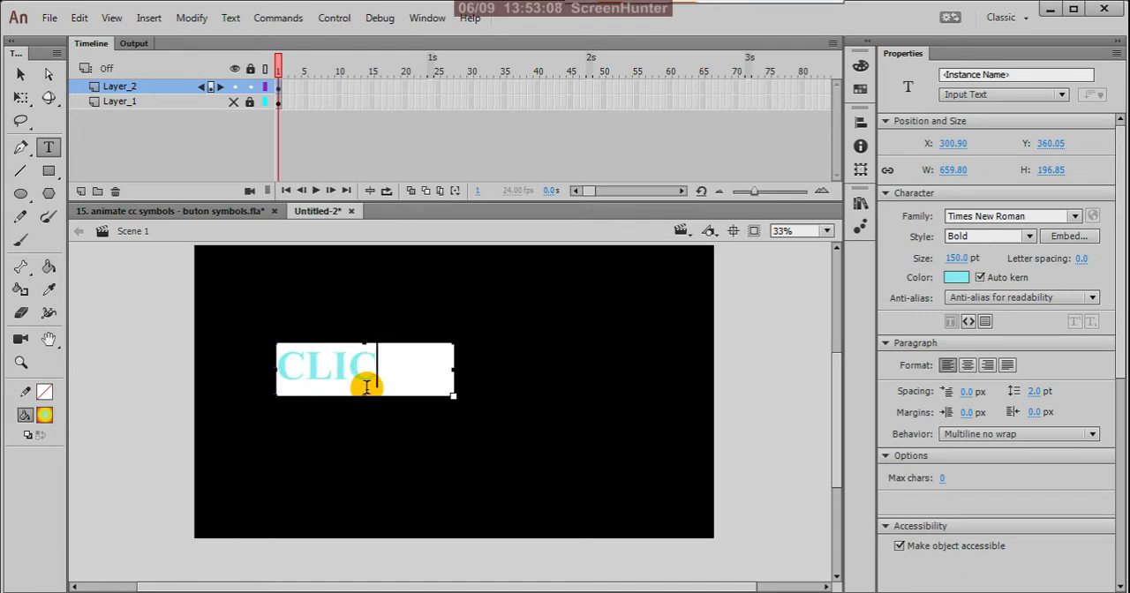
text(K)
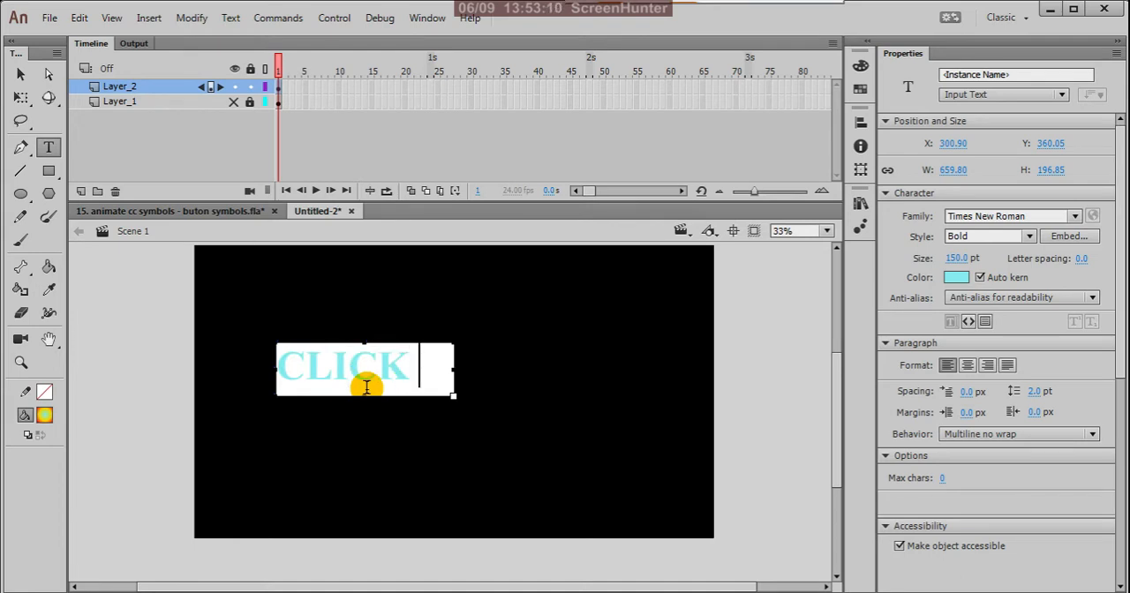
text( HERE)
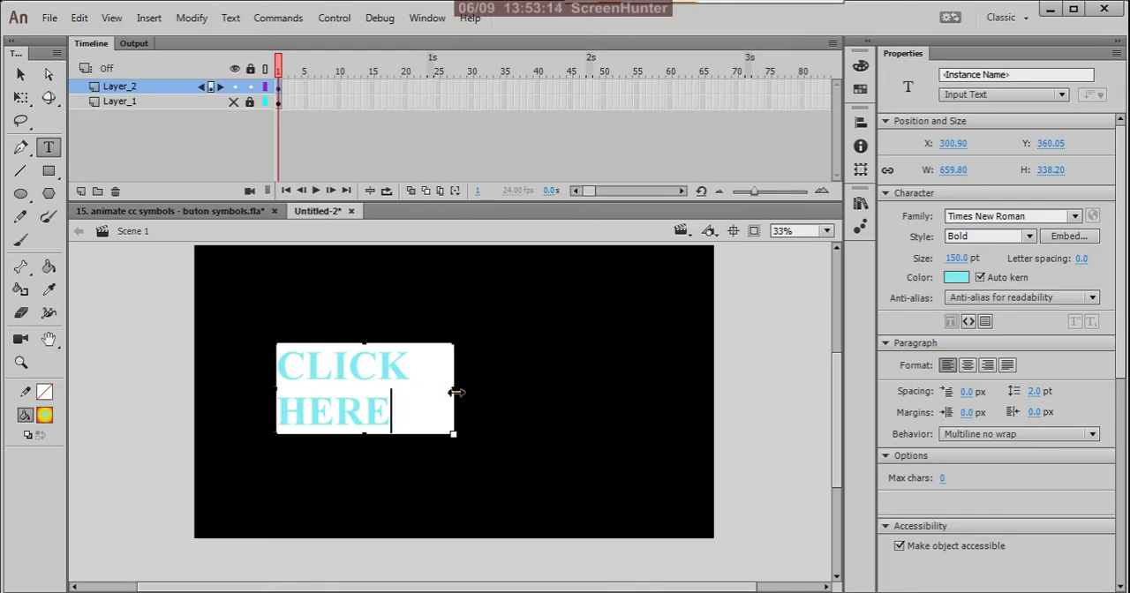
drag(454, 391, 542, 392)
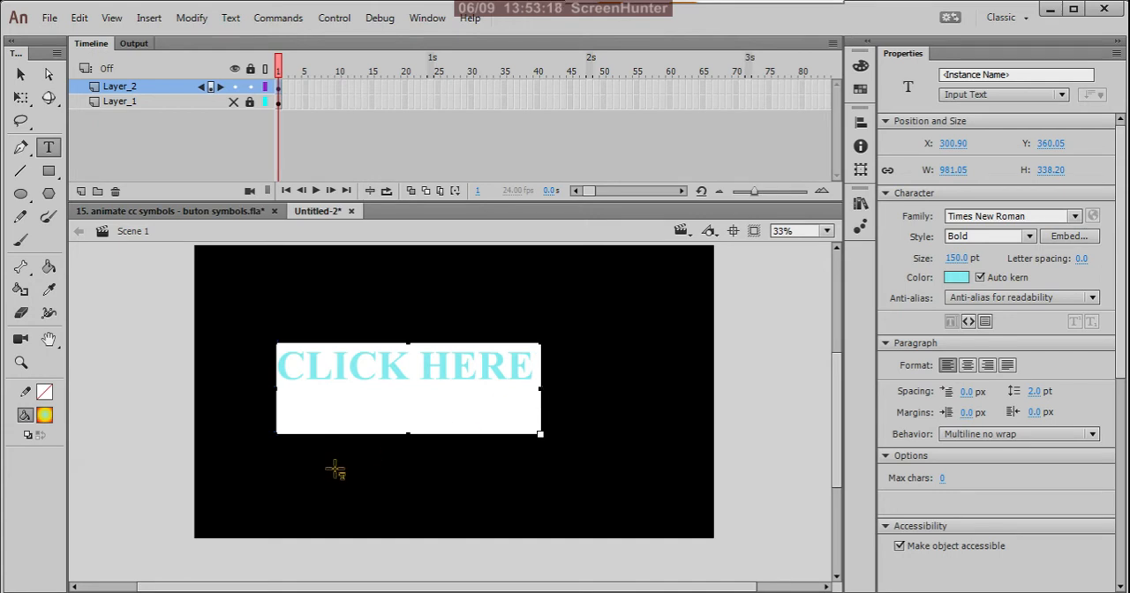
drag(407, 433, 420, 399)
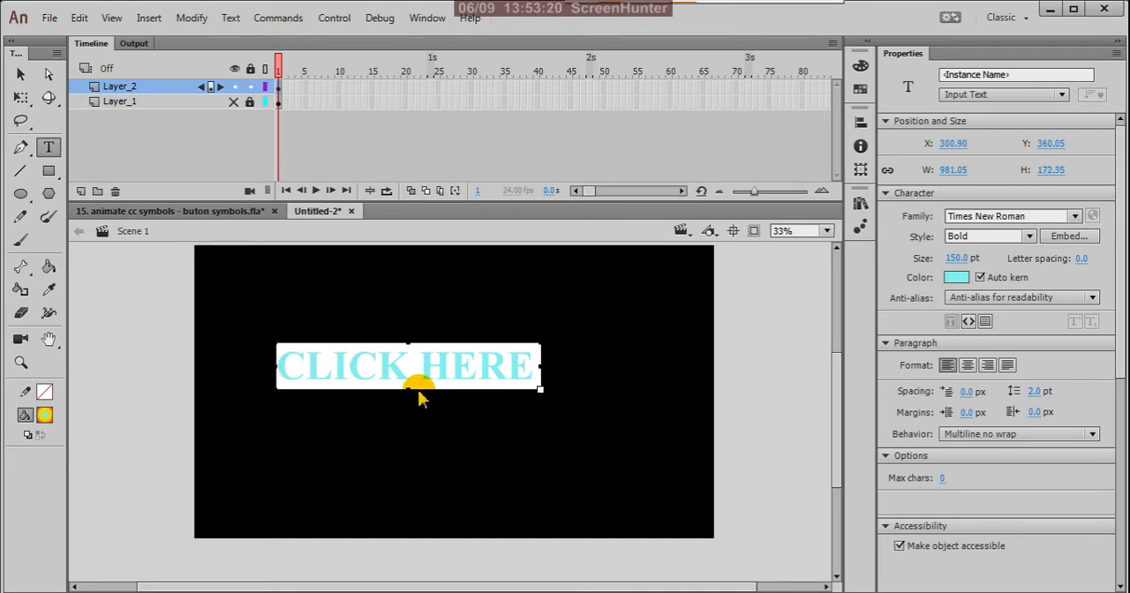
Move the "CLICK HERE" text closer to the middle of the stage, at about X 420, Y 412, and deselect it.
click(20, 75)
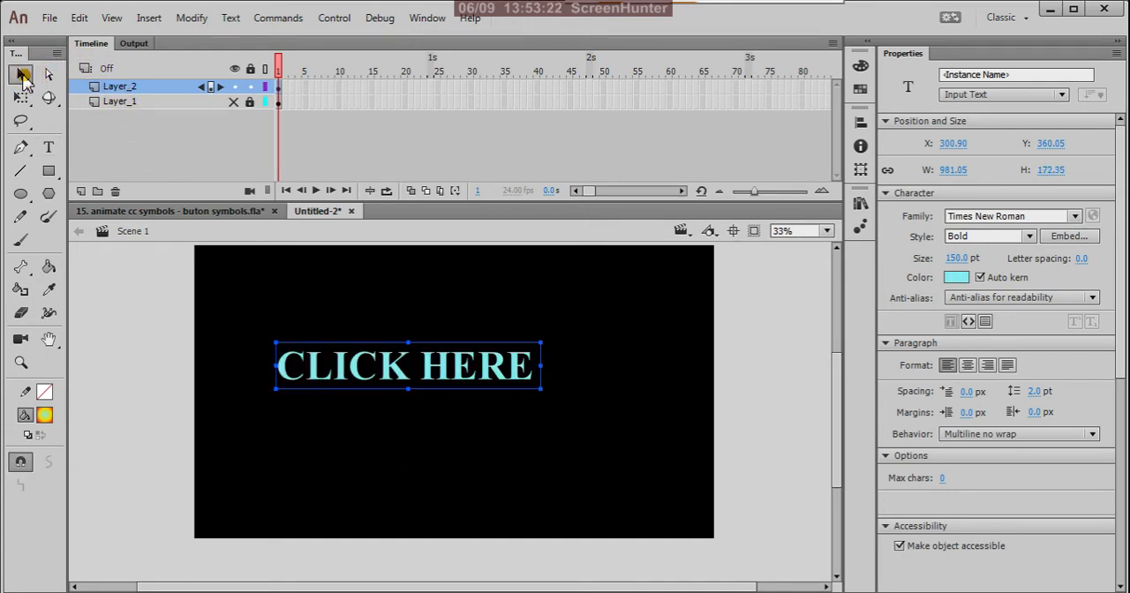
click(433, 391)
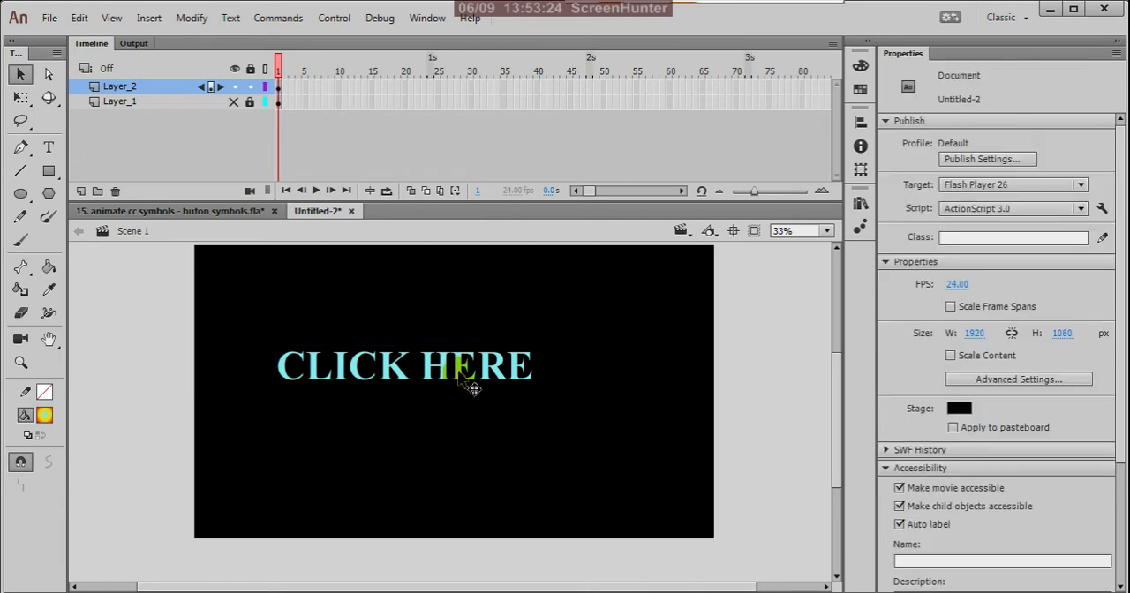
click(474, 388)
drag(473, 388, 505, 401)
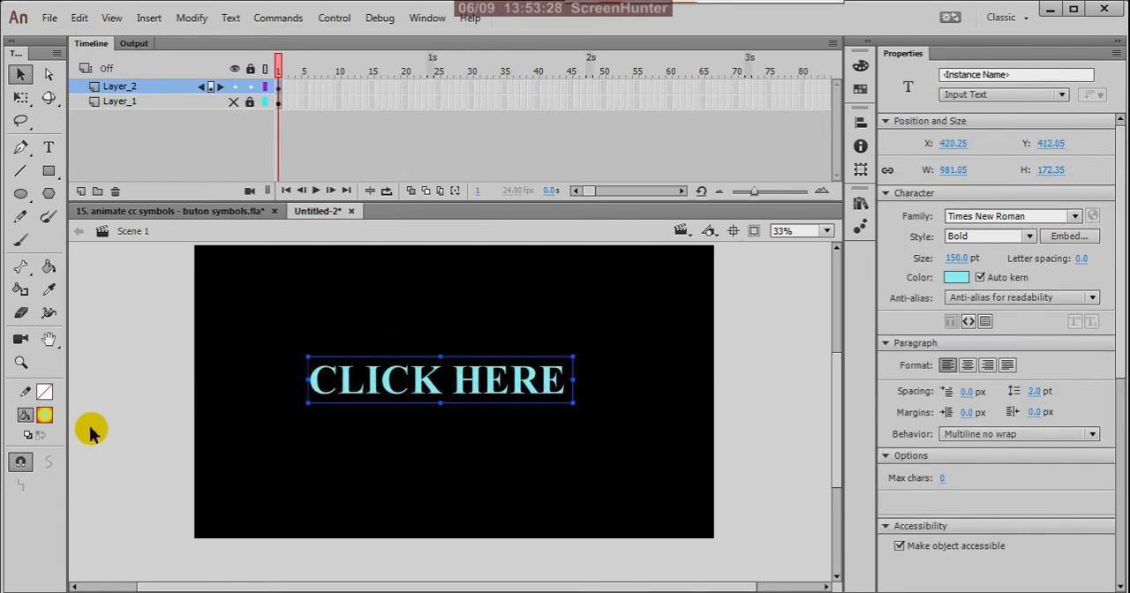
click(651, 464)
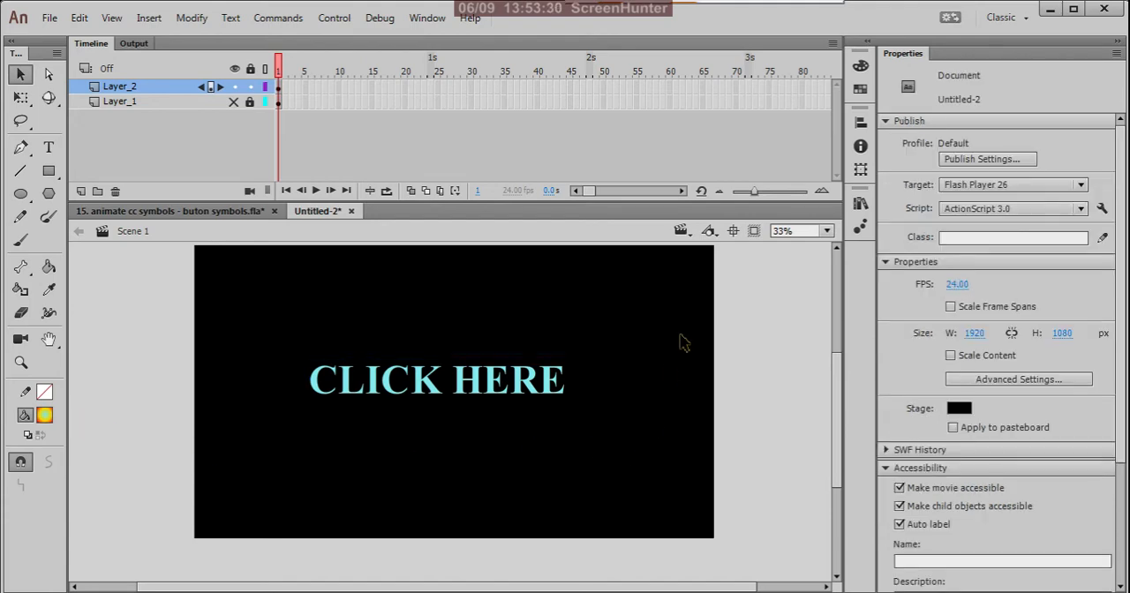
Resize the "CLICK HERE" field from its upper corner to about 940 by 338 px and deselect it.
click(536, 387)
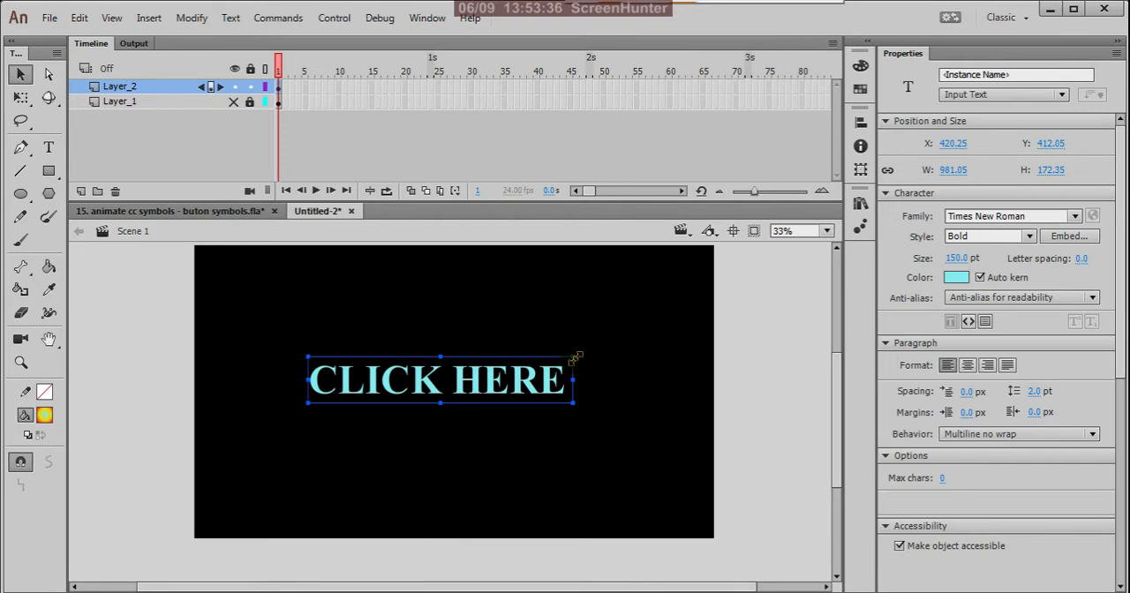
drag(576, 356, 569, 378)
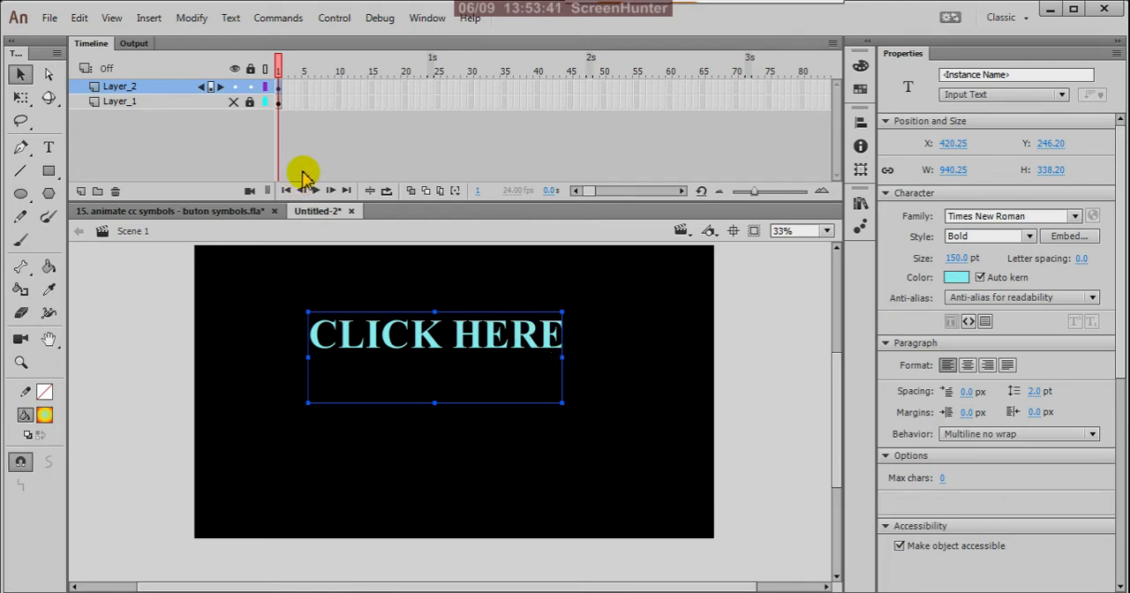
click(235, 160)
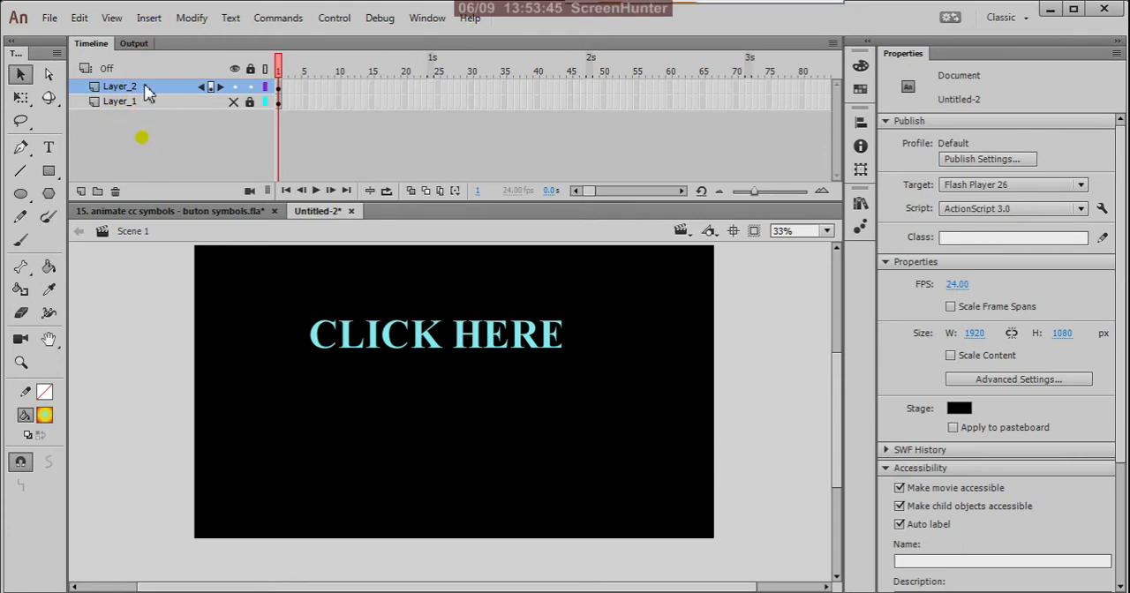
Create a new empty button symbol named Symbol 2.
click(148, 17)
click(190, 39)
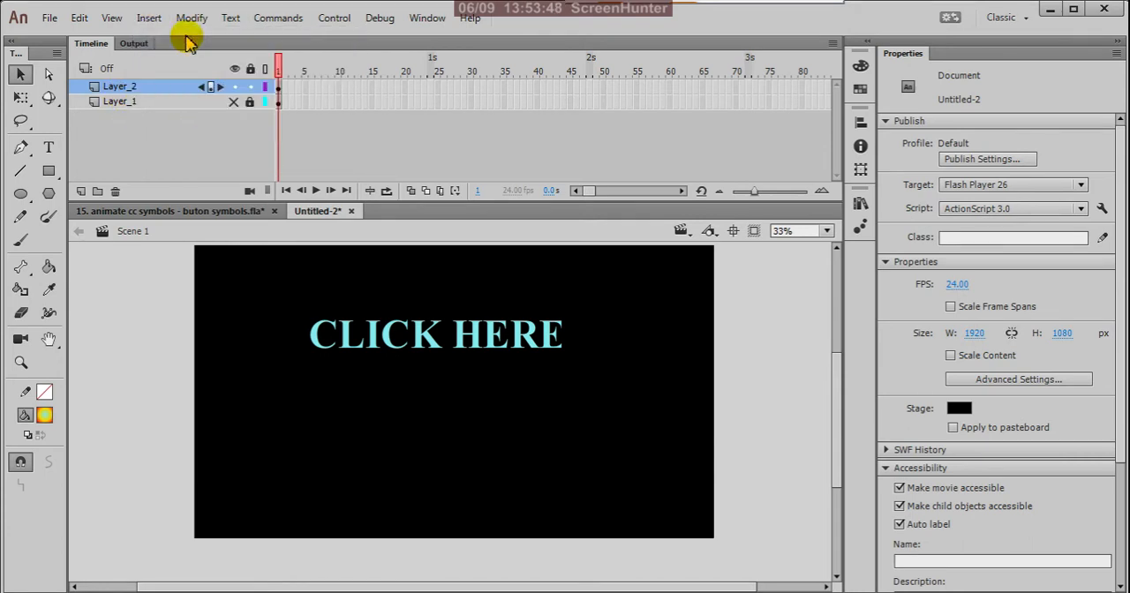
click(757, 373)
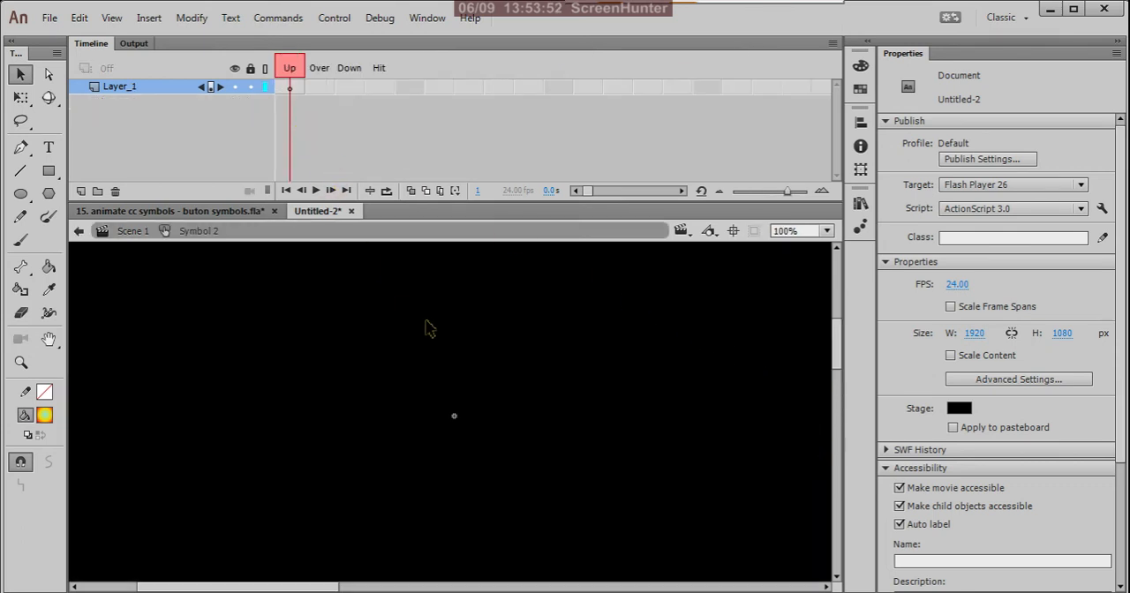
Return to Scene 1 and delete the "CLICK HERE" text from the stage.
click(78, 230)
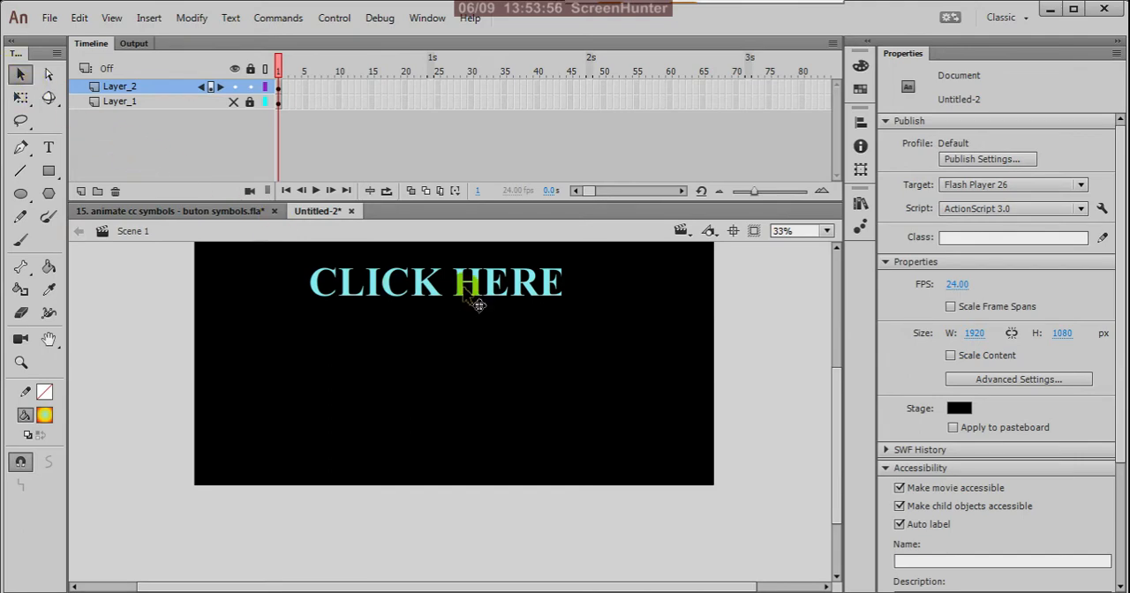
click(493, 306)
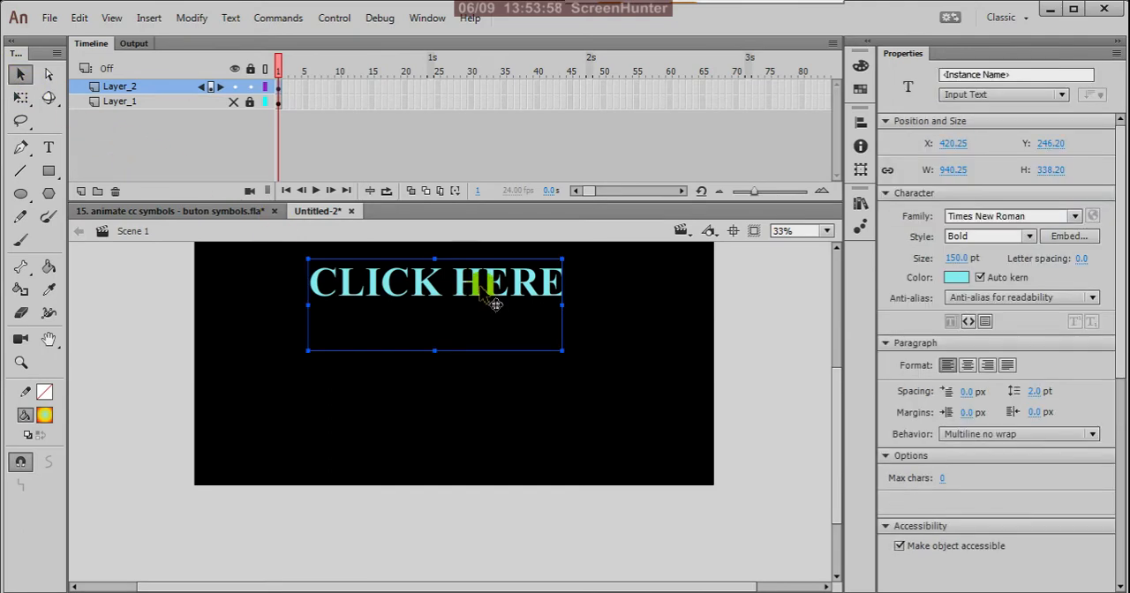
key(Delete)
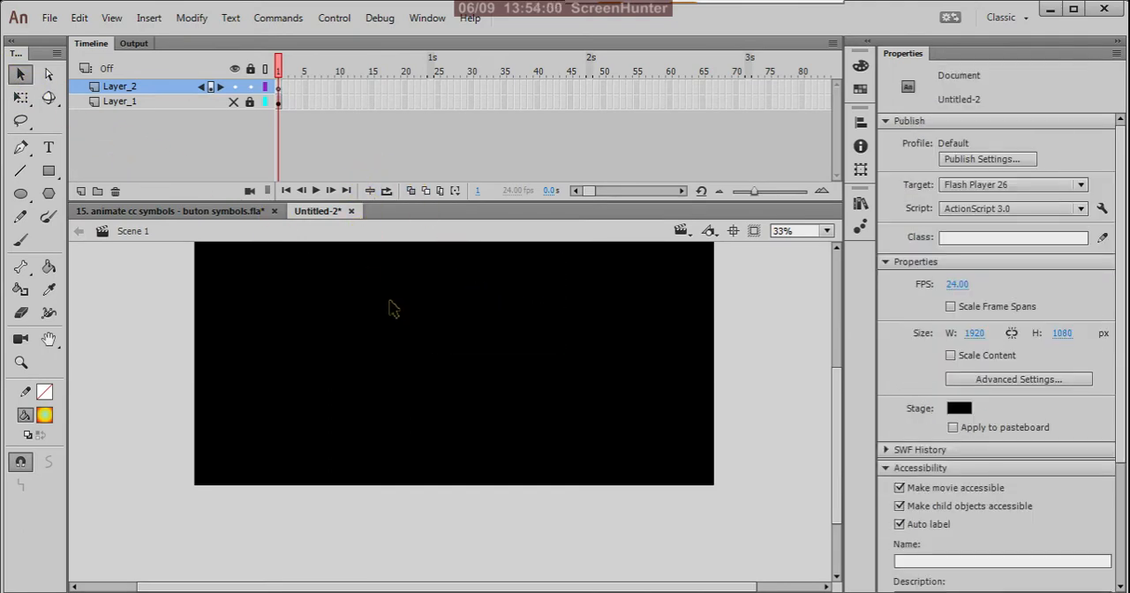
Open the Symbol 2 button for editing at its empty Up frame.
scroll(441, 322, up, 3)
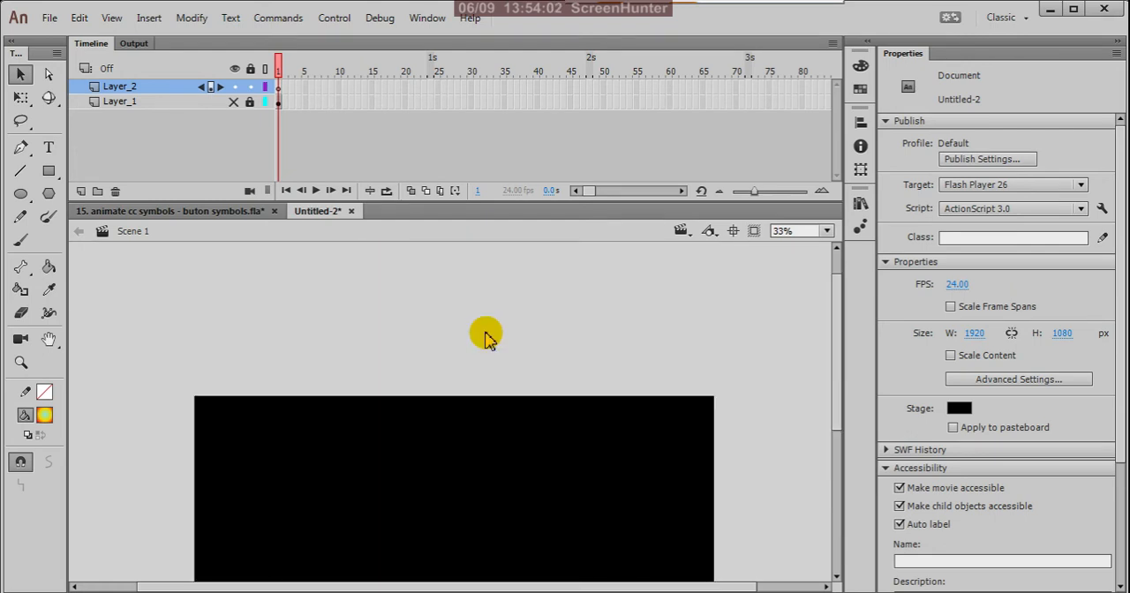
scroll(548, 309, down, 3)
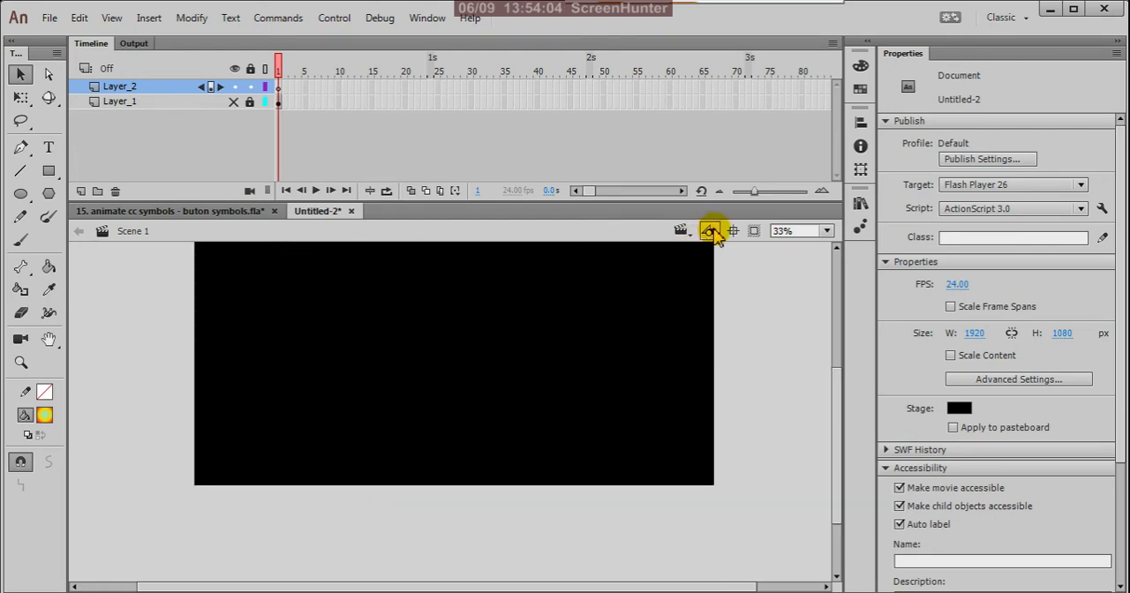
click(710, 230)
click(740, 274)
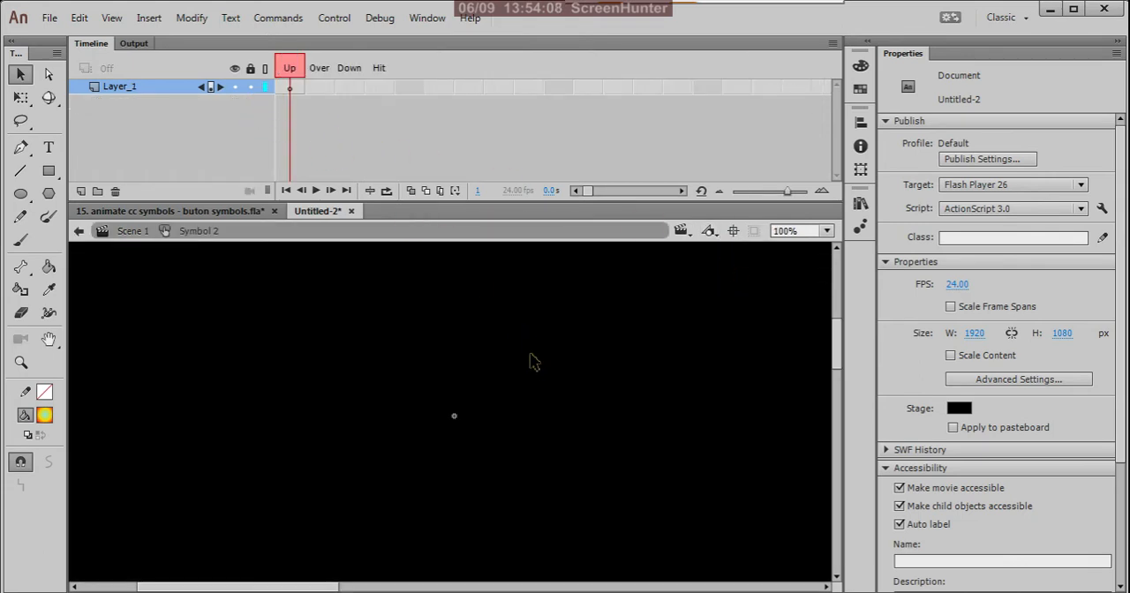
scroll(551, 413, down, 3)
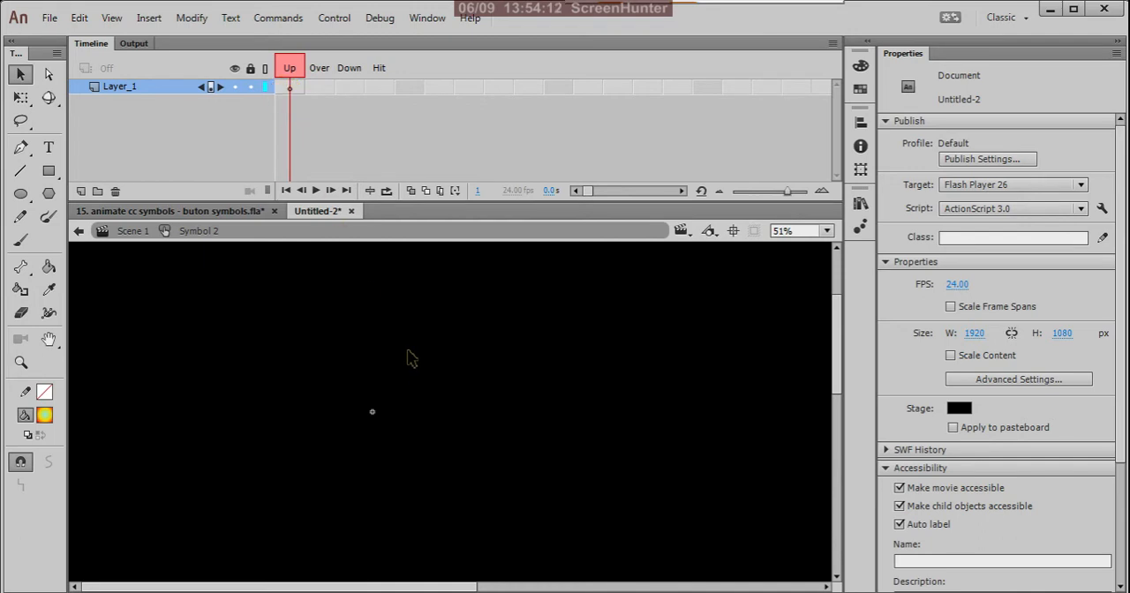
Paste the "CLICK HERE" text into the Up frame and try to shorten its field with Free Transform.
key(ctrl+v)
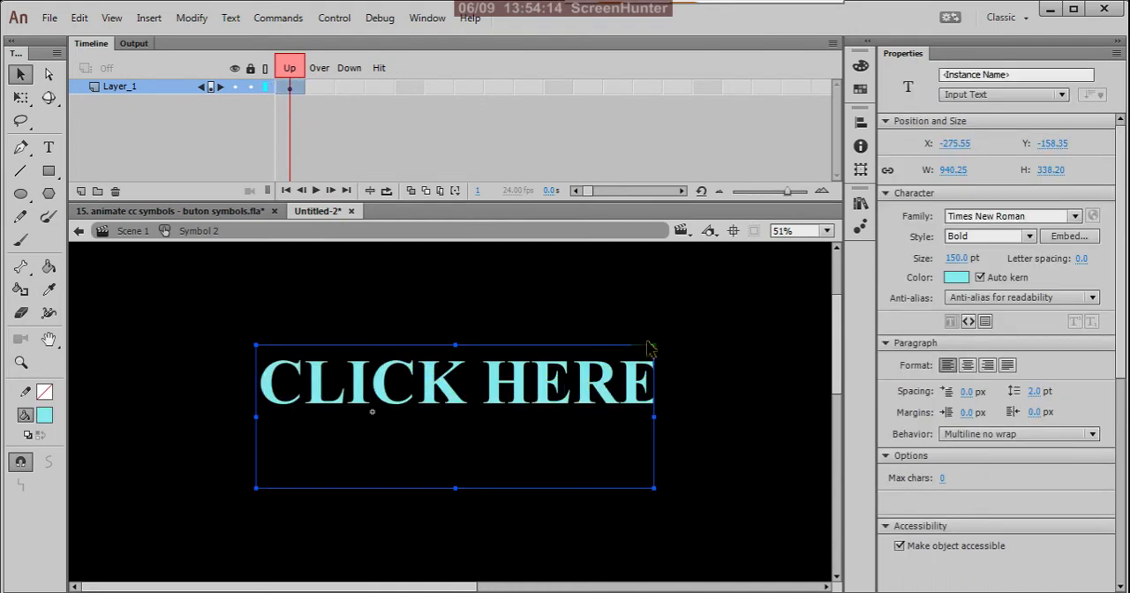
click(22, 97)
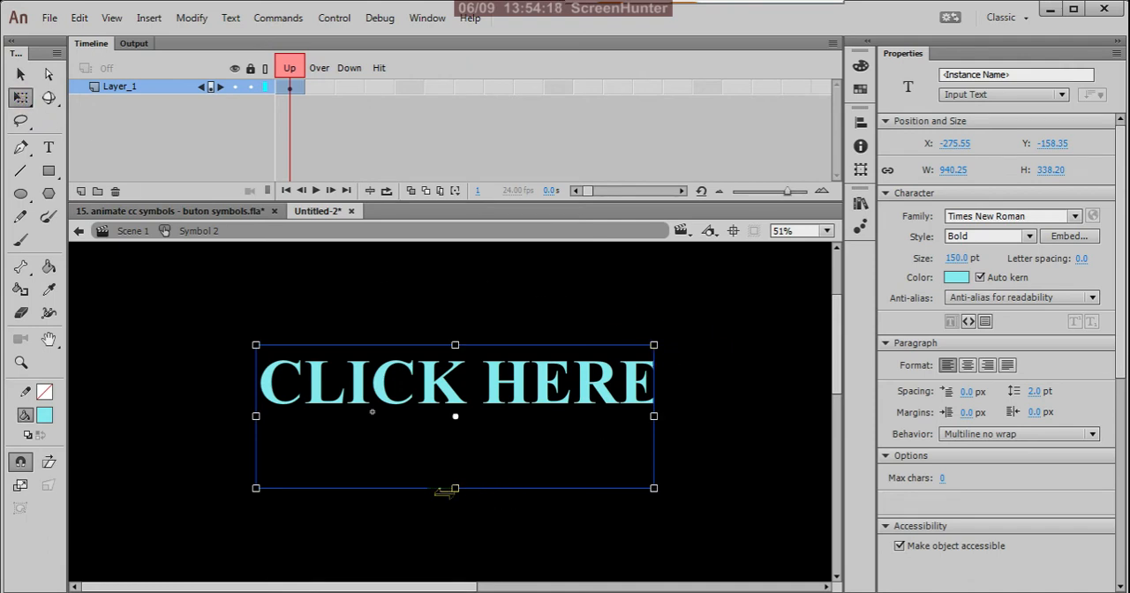
mouse_move(455, 488)
mouse_down()
mouse_move(457, 449)
mouse_move(464, 488)
mouse_up()
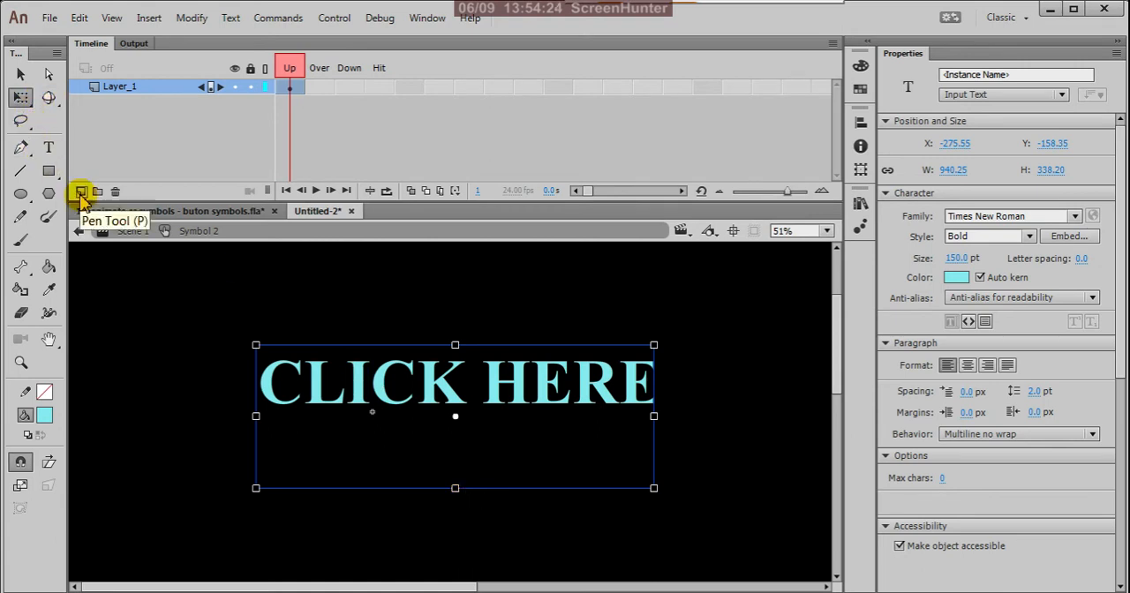
Resize the "CLICK HERE" text field with the Text tool to about 999 by 180 px and deselect it.
click(51, 149)
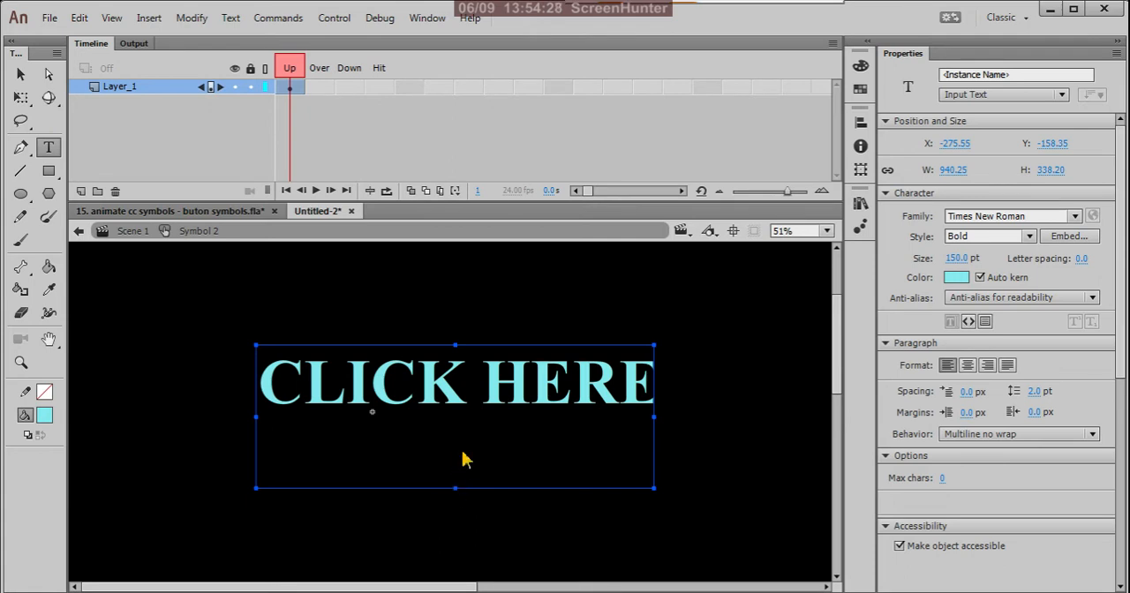
click(649, 394)
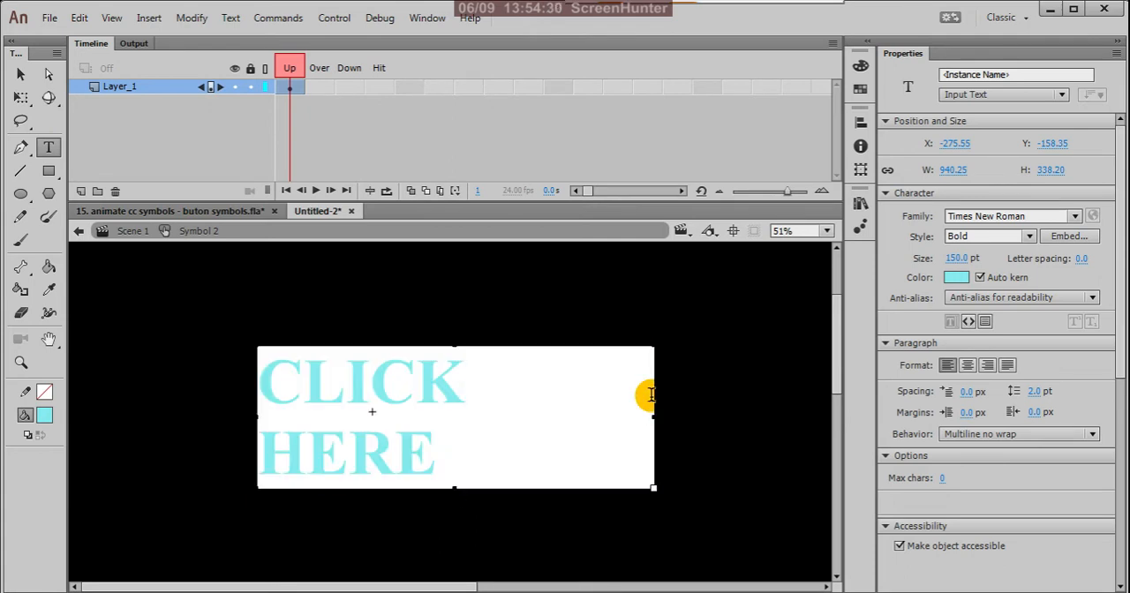
drag(652, 418, 718, 415)
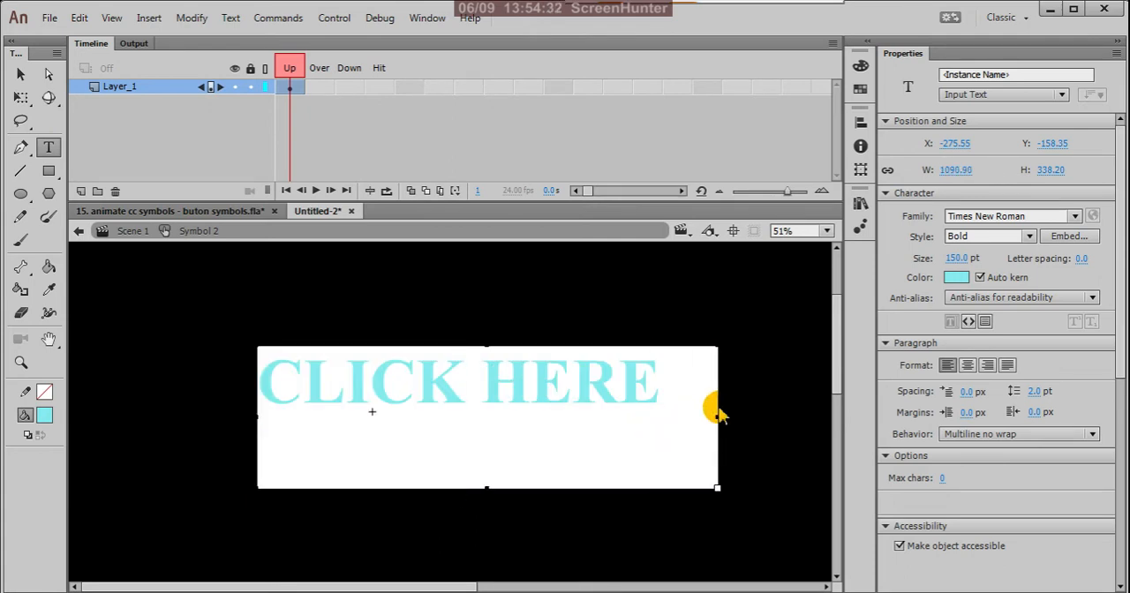
drag(486, 488, 504, 419)
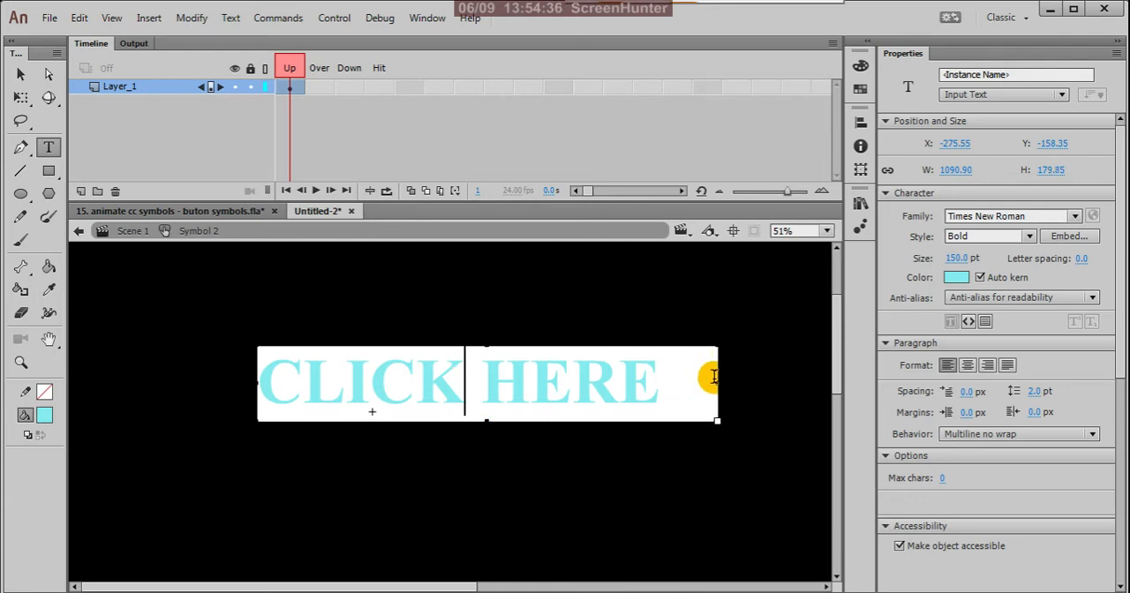
drag(711, 386, 678, 384)
click(20, 76)
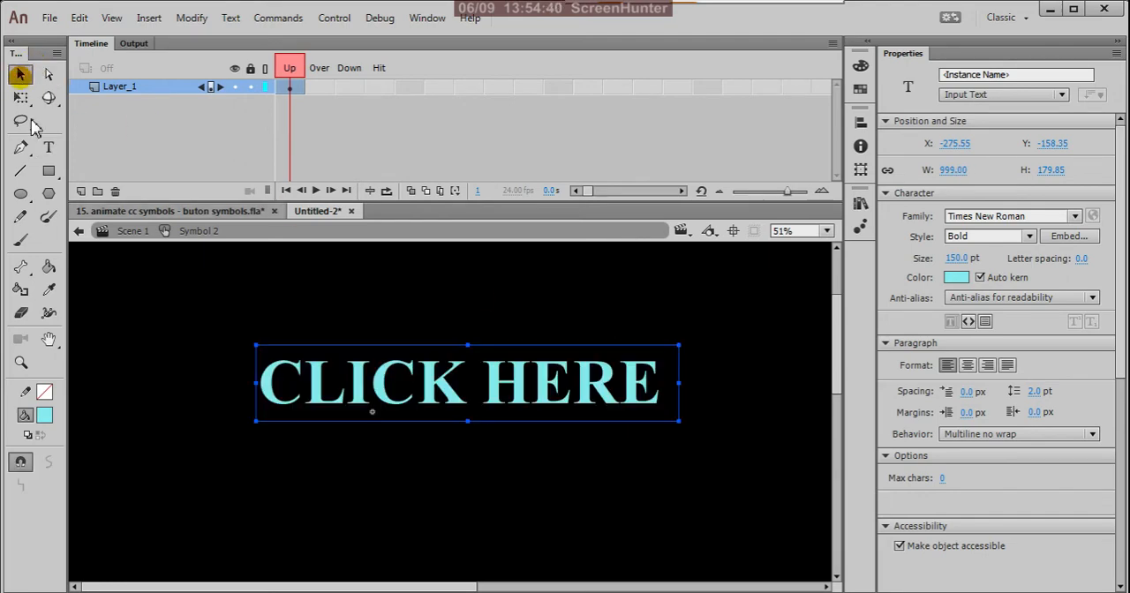
click(249, 327)
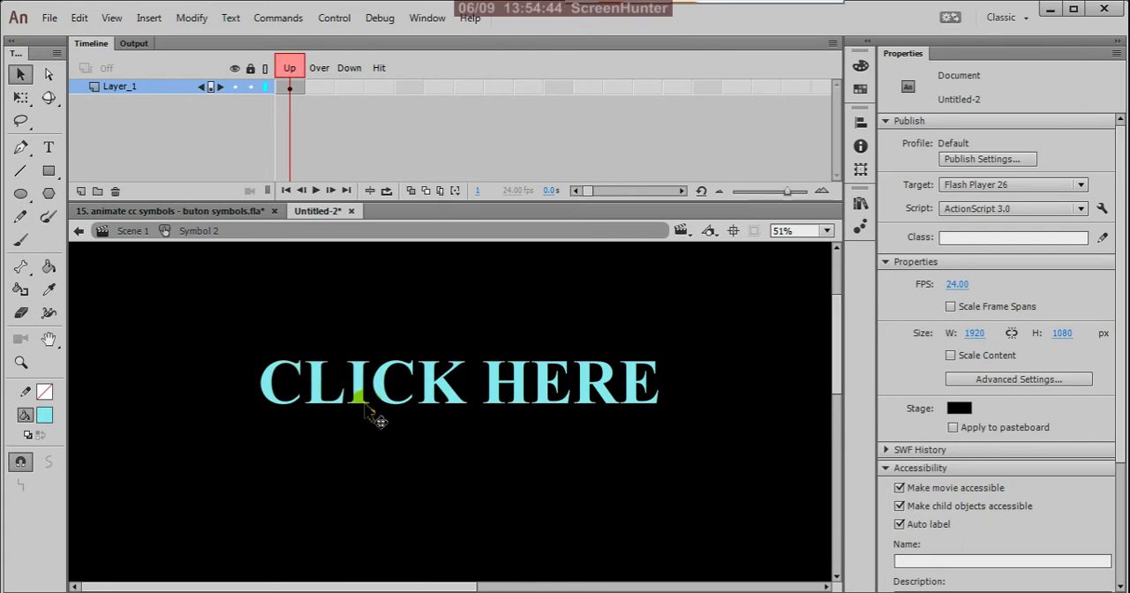
Add a Bevel filter to the "CLICK HERE" text and set its highlight color to yellow.
click(604, 387)
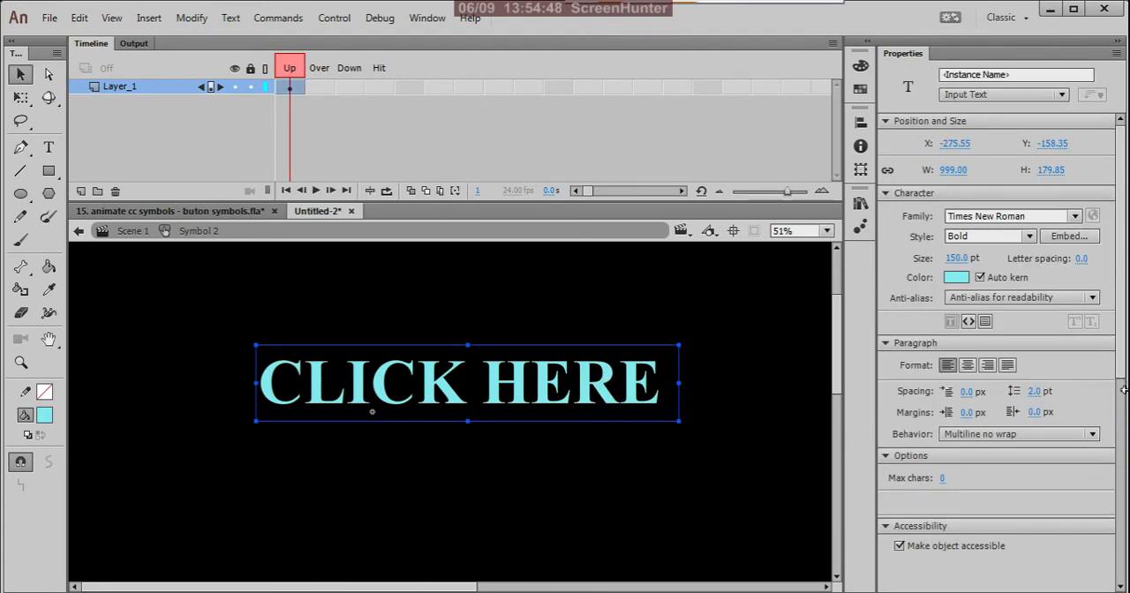
drag(1121, 373, 1129, 536)
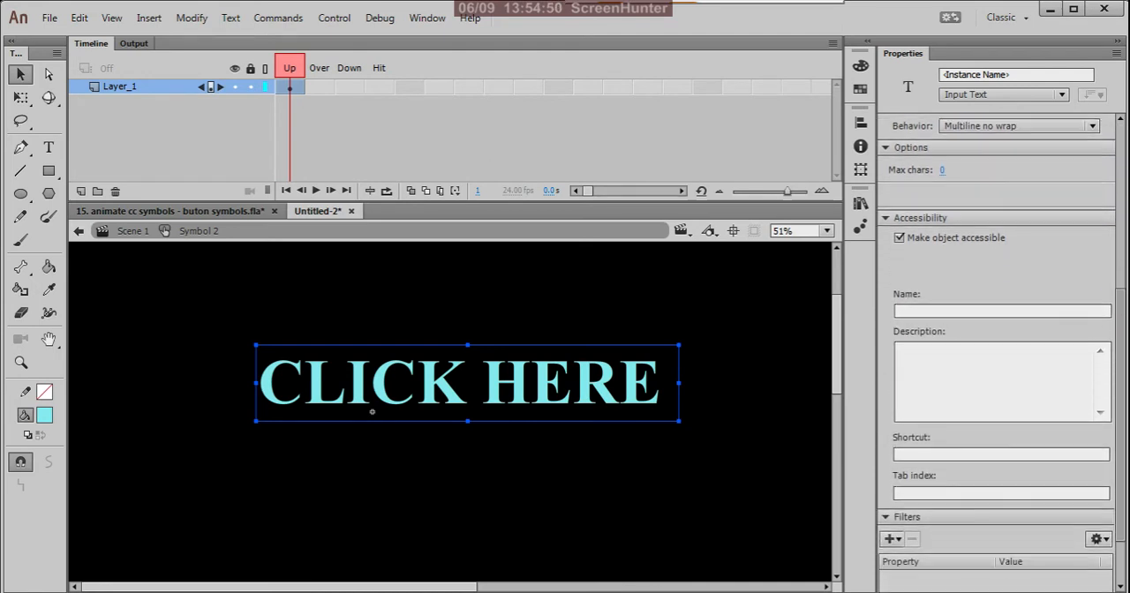
click(894, 538)
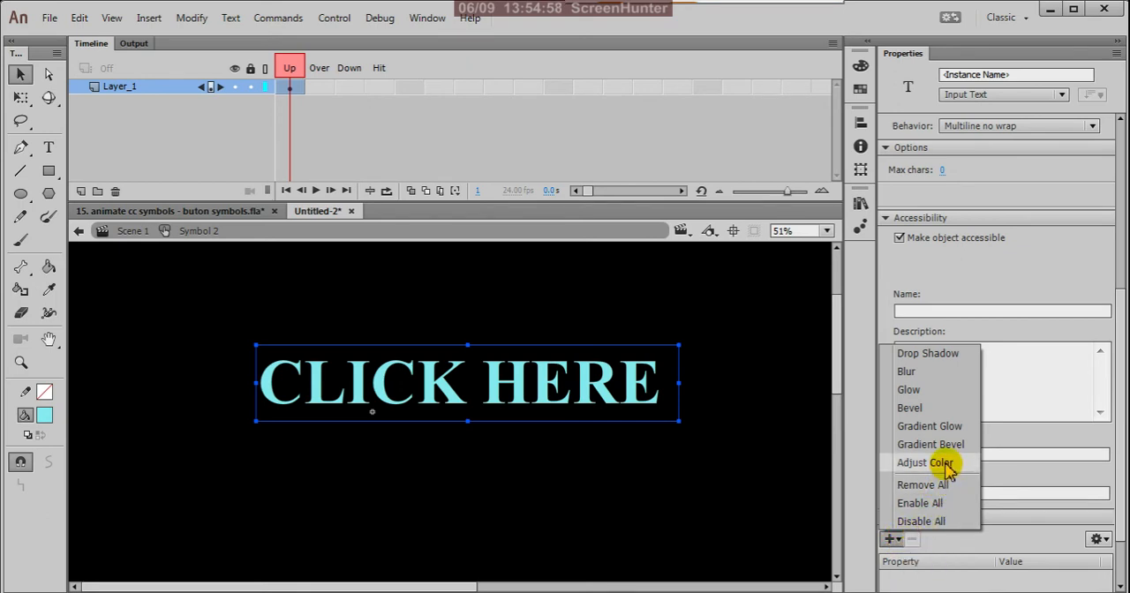
click(938, 409)
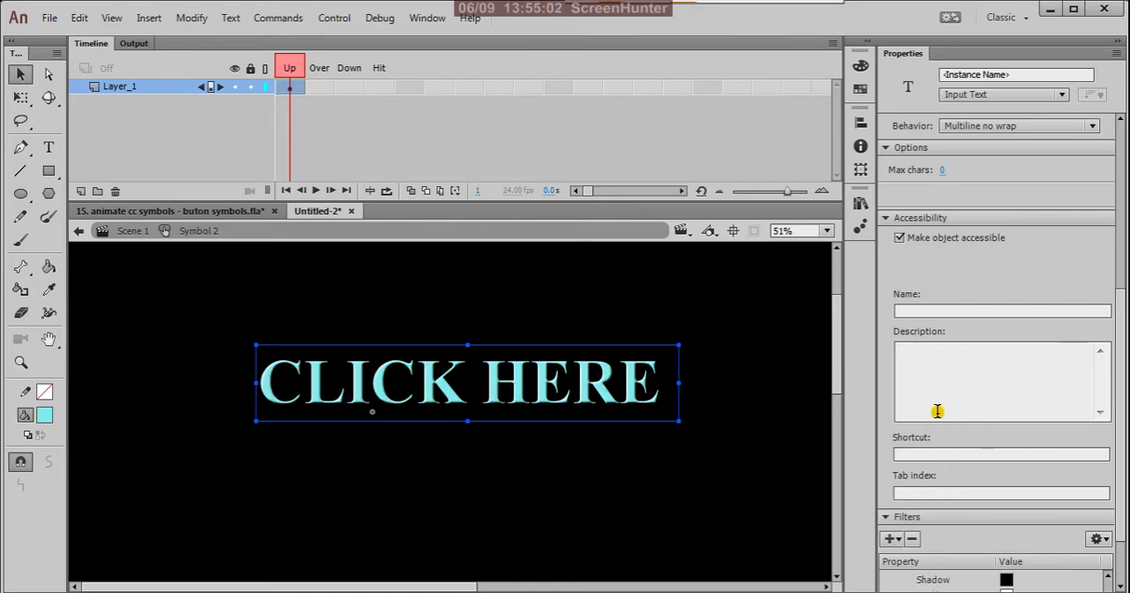
scroll(1073, 466, down, 3)
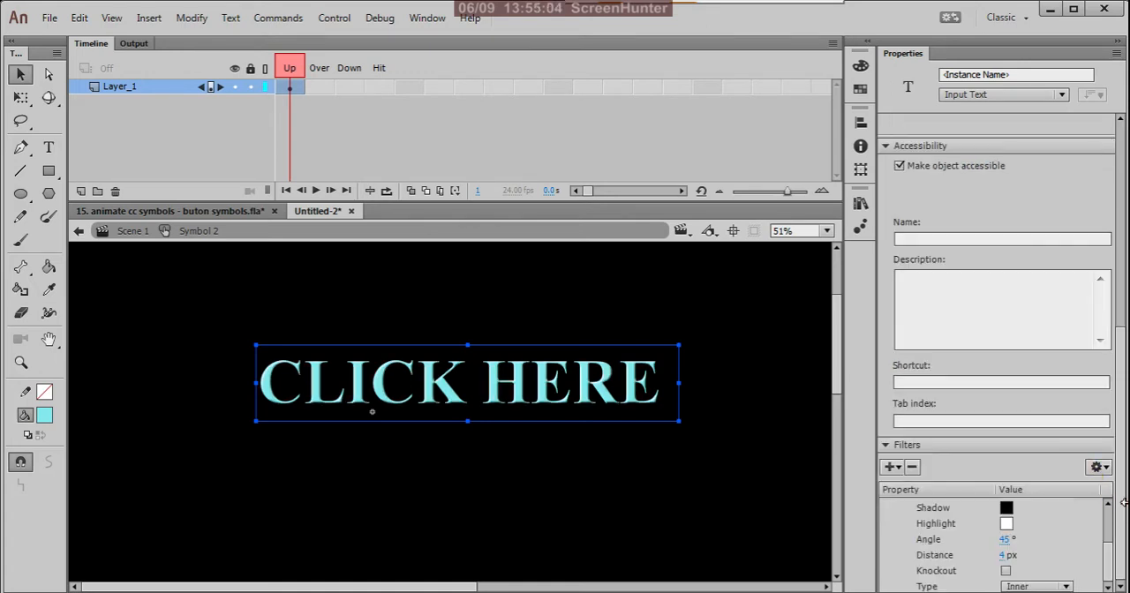
click(1007, 525)
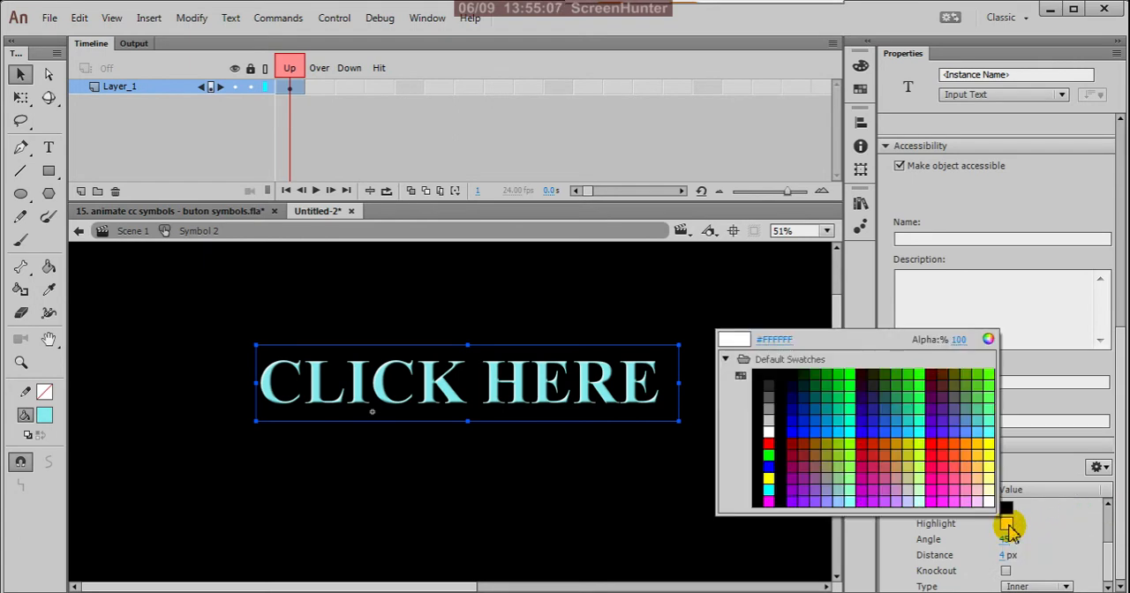
click(986, 438)
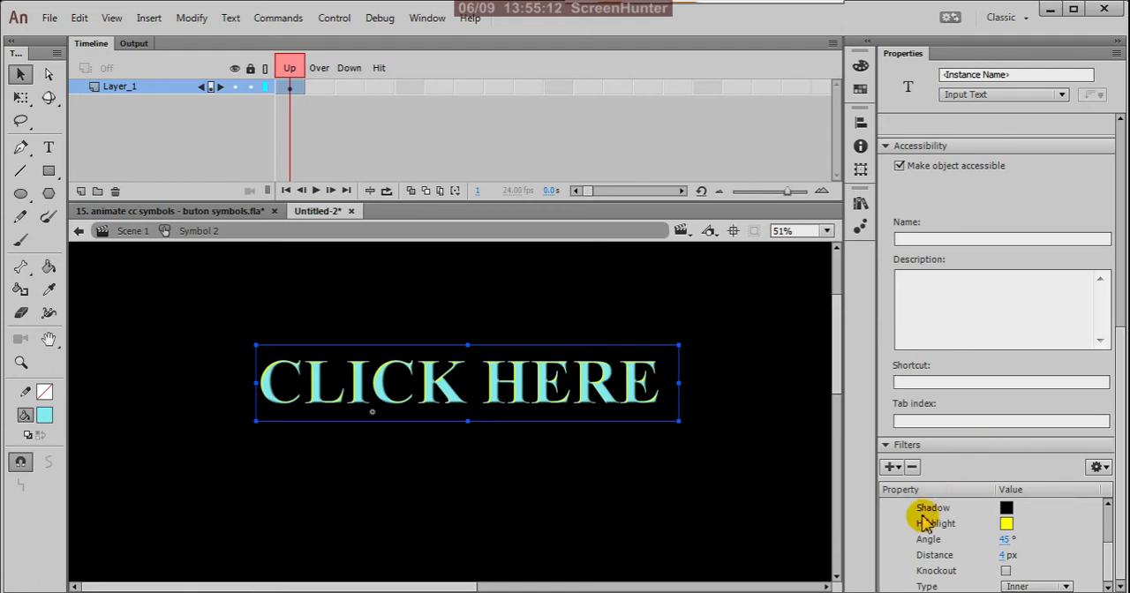
Try a bevel angle of 171° and a distance of 6 px on the "CLICK HERE" text.
drag(1001, 549, 1123, 558)
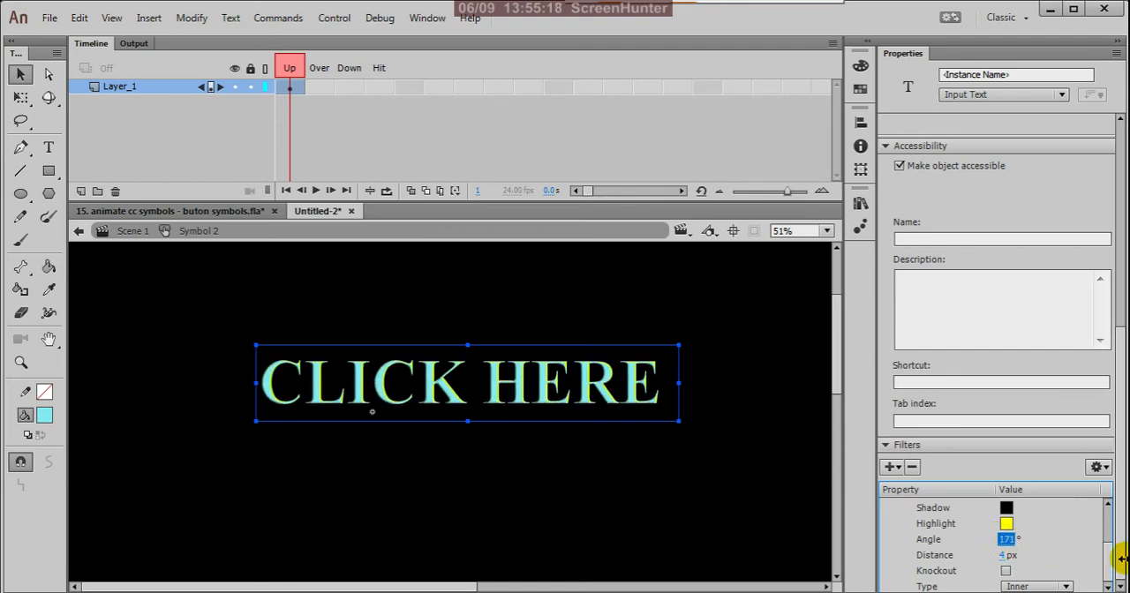
click(1107, 505)
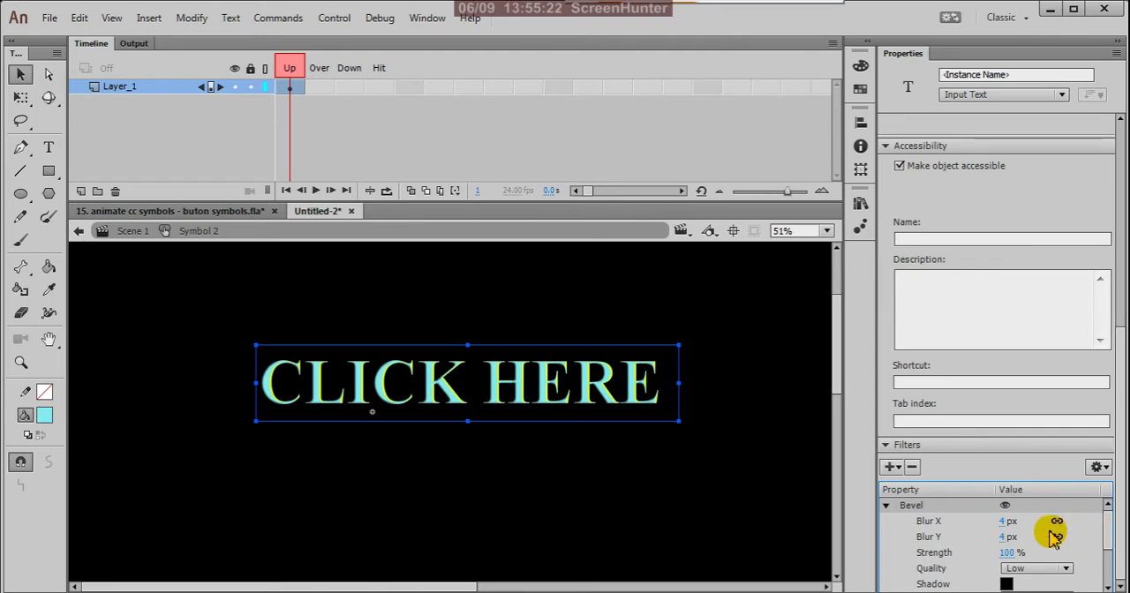
scroll(1055, 537, down, 3)
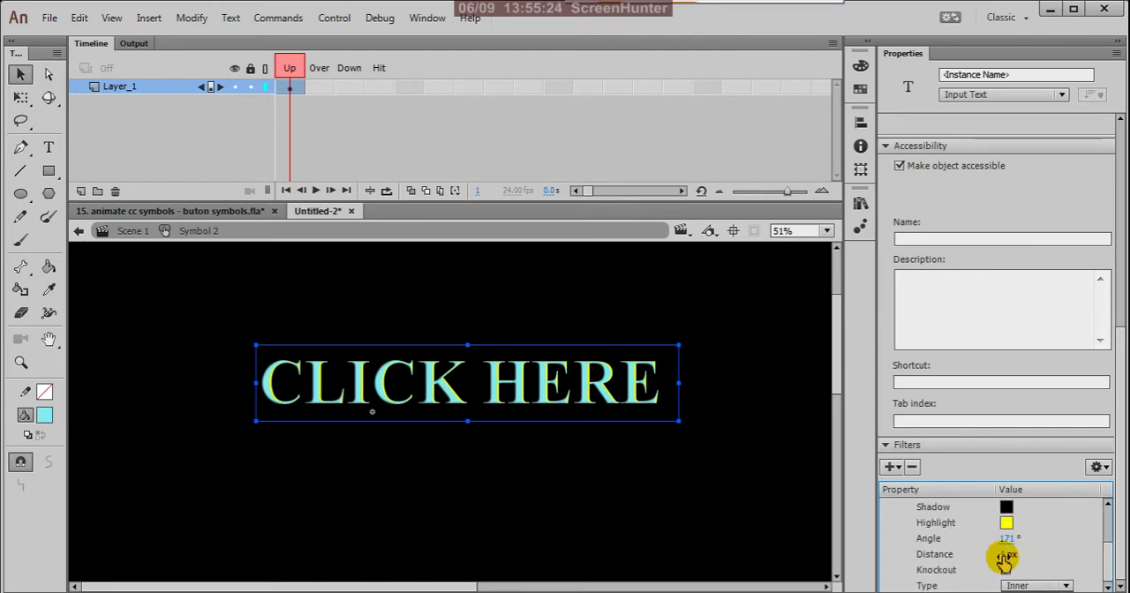
mouse_move(1005, 557)
mouse_down()
mouse_move(1030, 554)
mouse_move(1004, 555)
mouse_up()
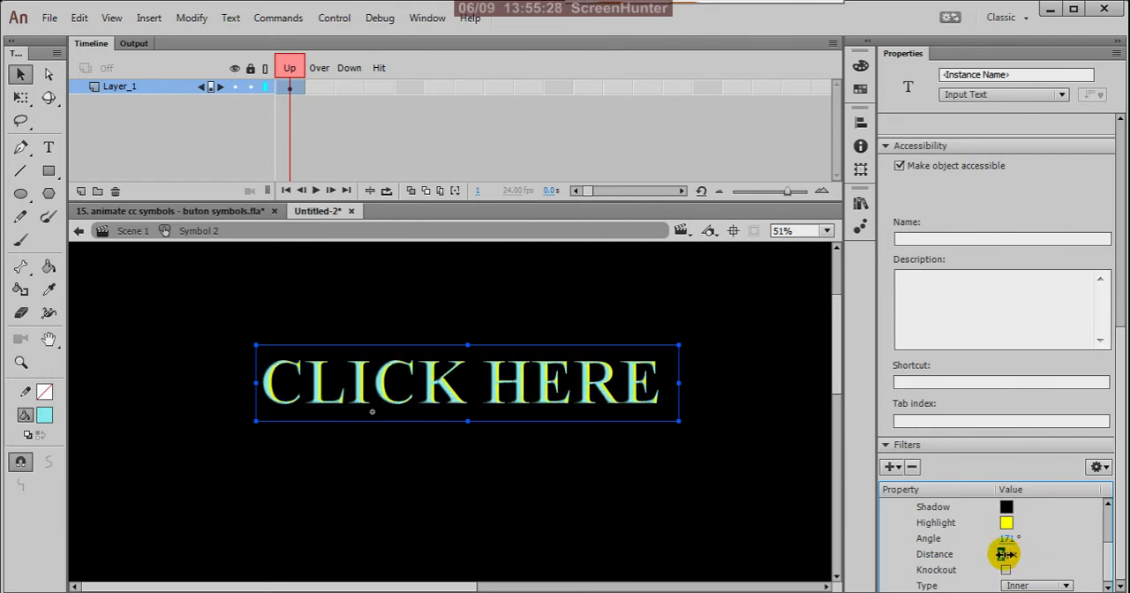
Try a bevel angle of 50° and a distance of 50 px on the "CLICK HERE" text.
click(1008, 538)
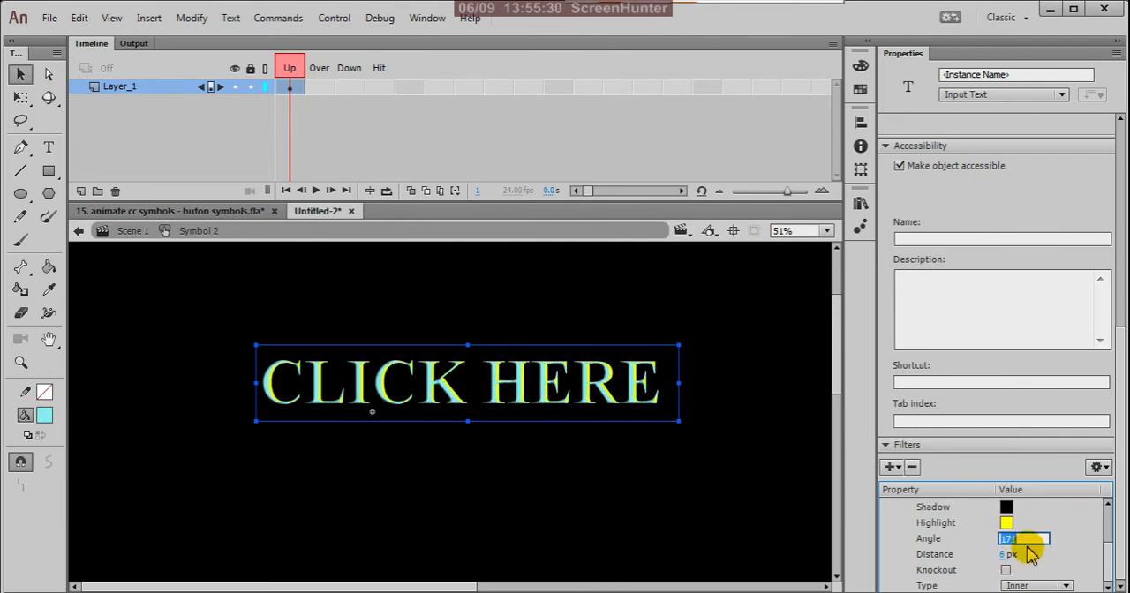
text(50)
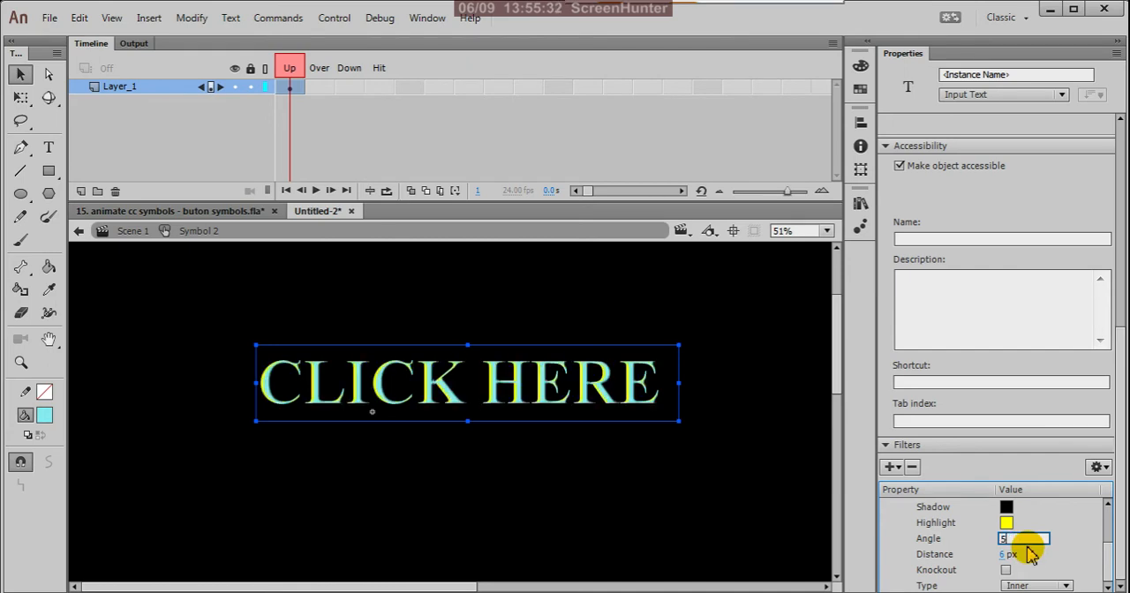
click(1007, 556)
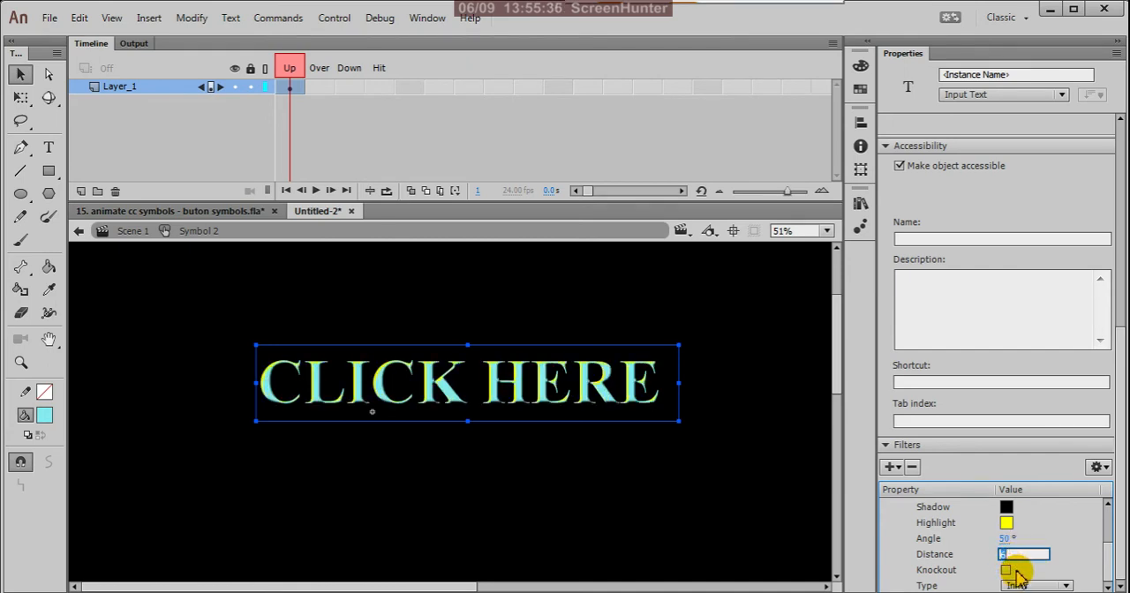
text(5)
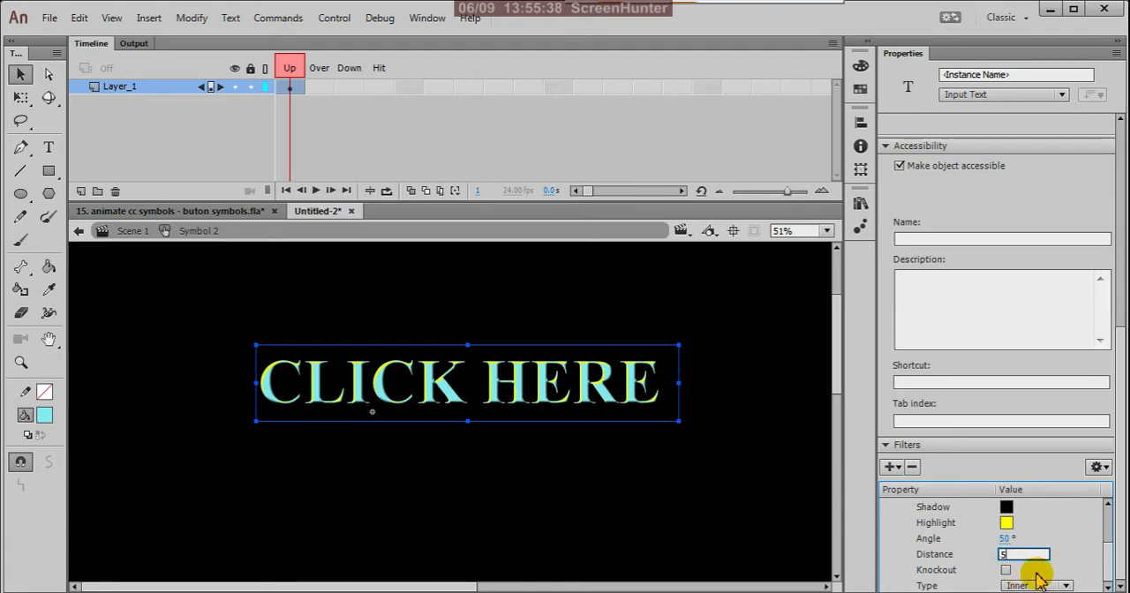
text(0)
key(Return)
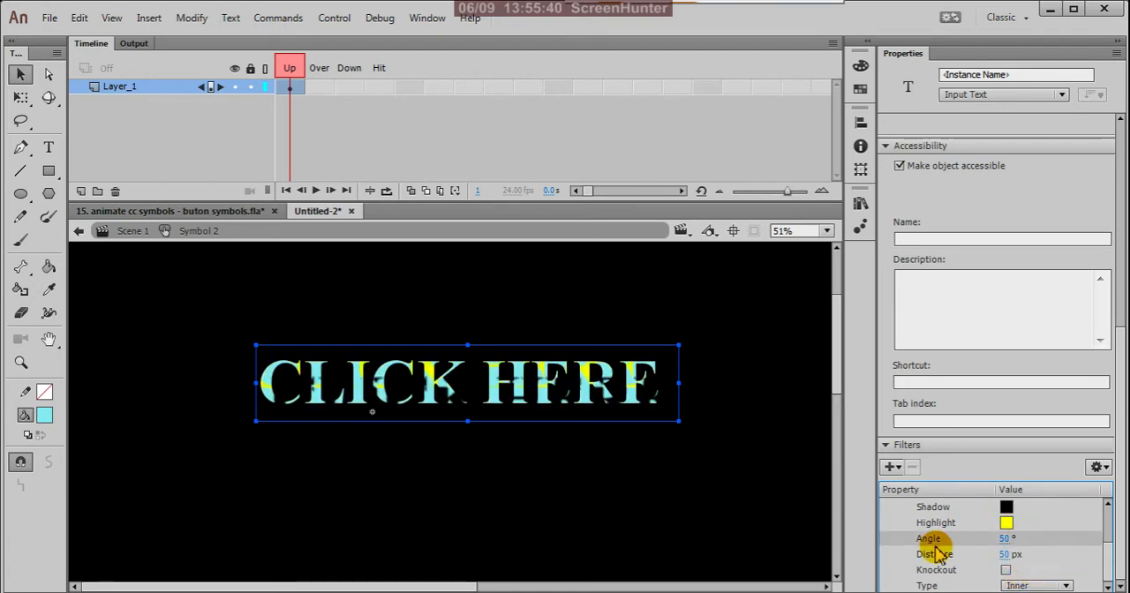
Try a bevel angle of 15° and a distance of 15 px on the "CLICK HERE" text.
drag(1107, 562, 1110, 537)
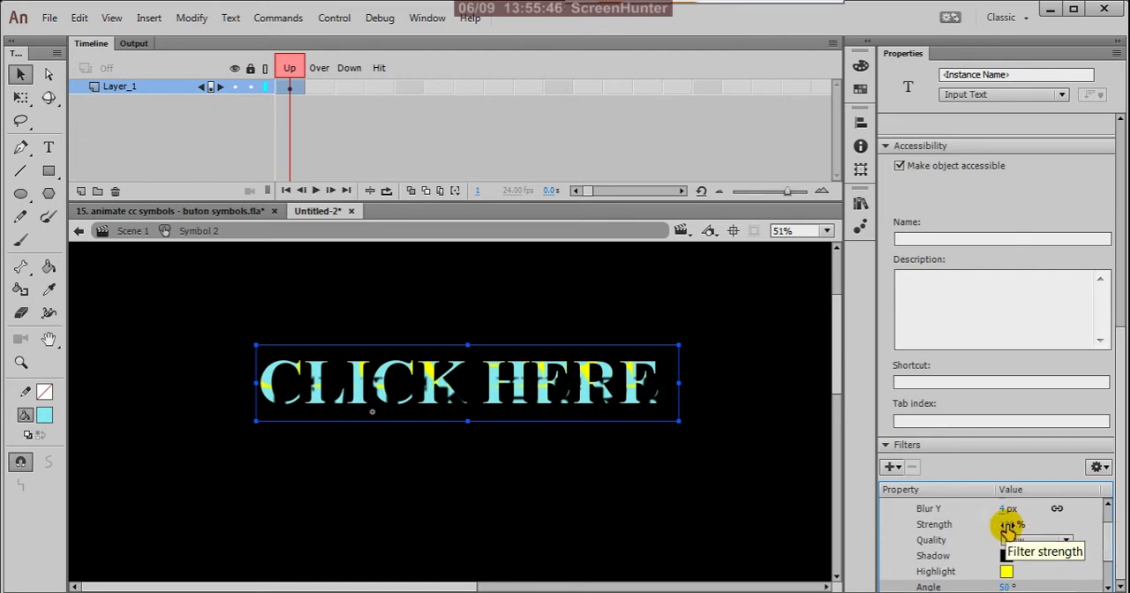
scroll(972, 530, down, 1)
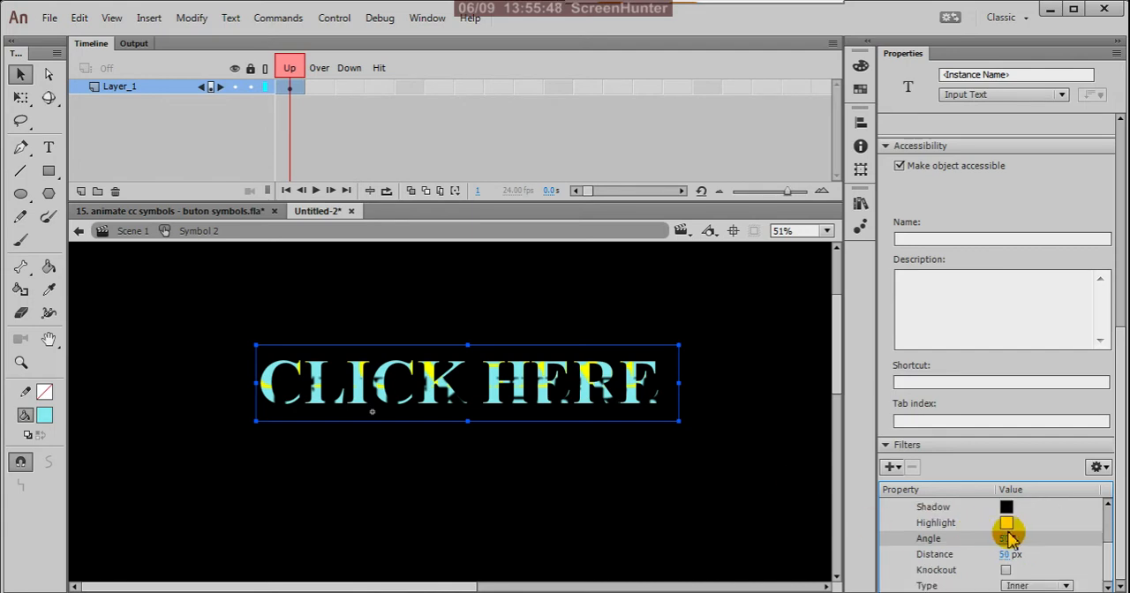
click(1007, 541)
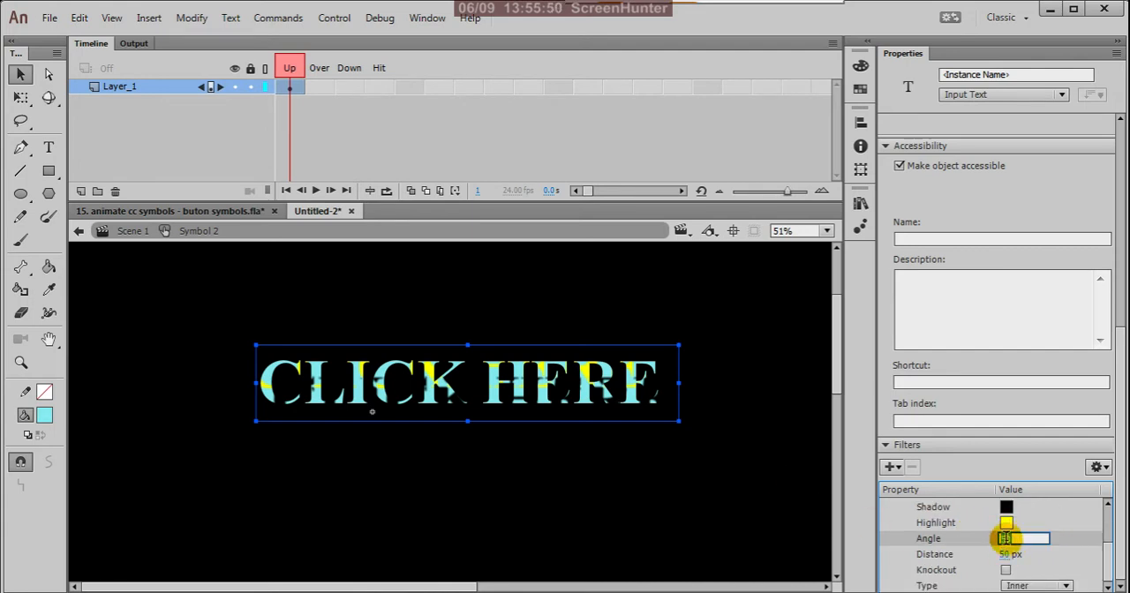
text(15)
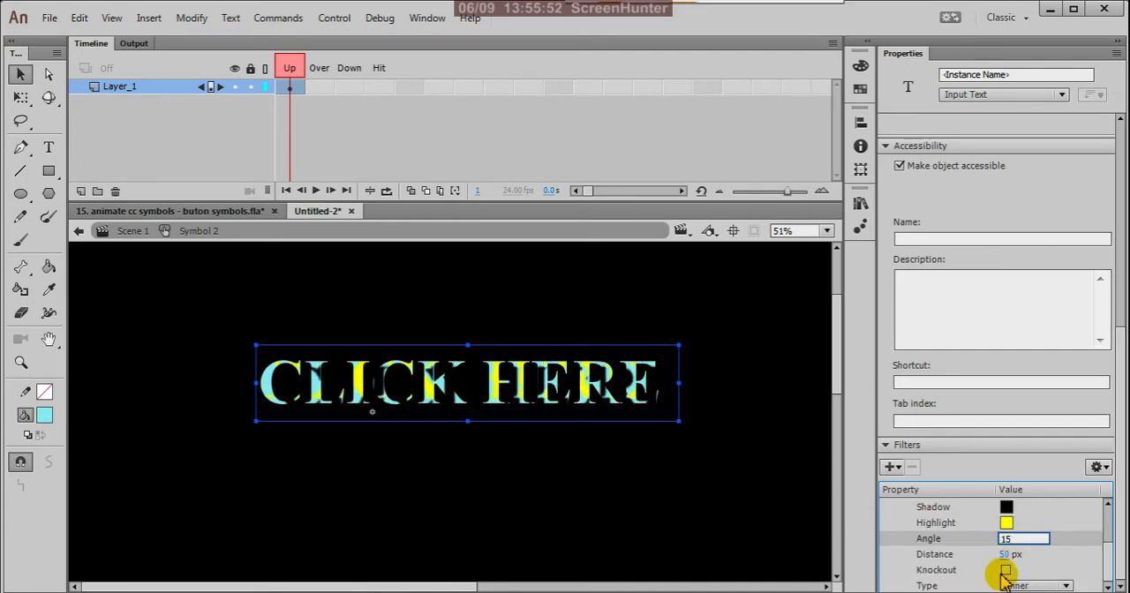
click(1009, 555)
text(15)
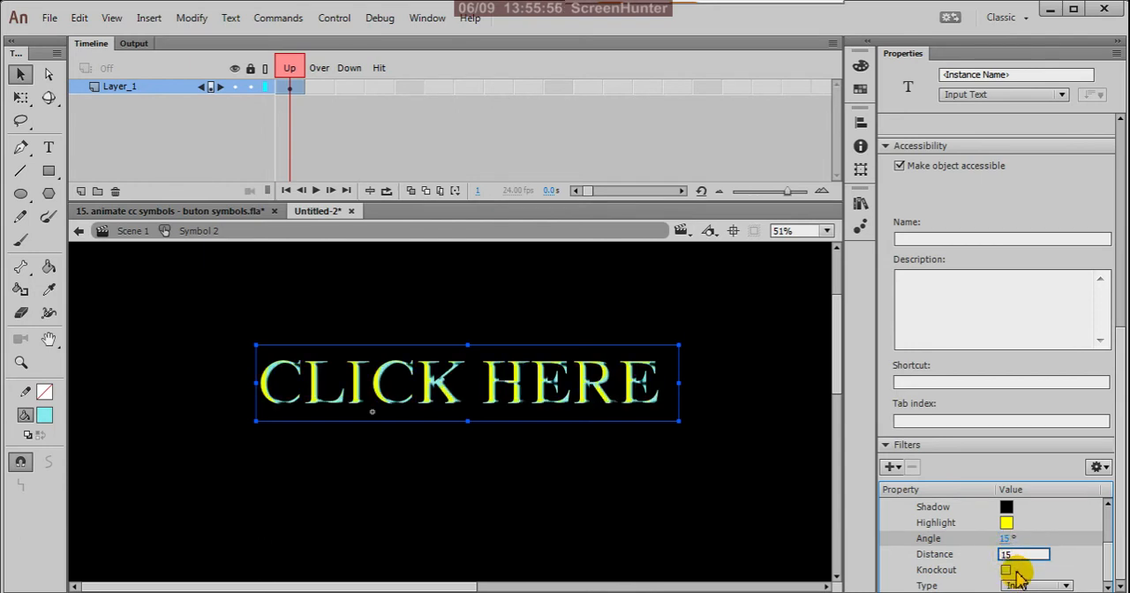
Set the text's bevel distance to 10 px and angle to 10°, and deselect the text to inspect it up close.
drag(1020, 556, 996, 557)
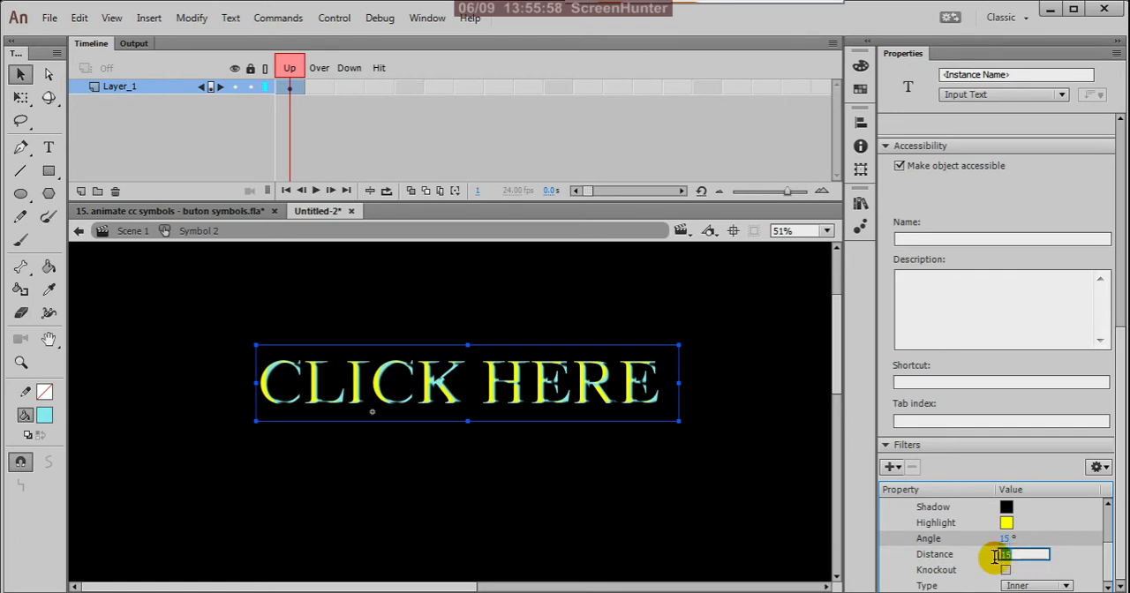
text(10)
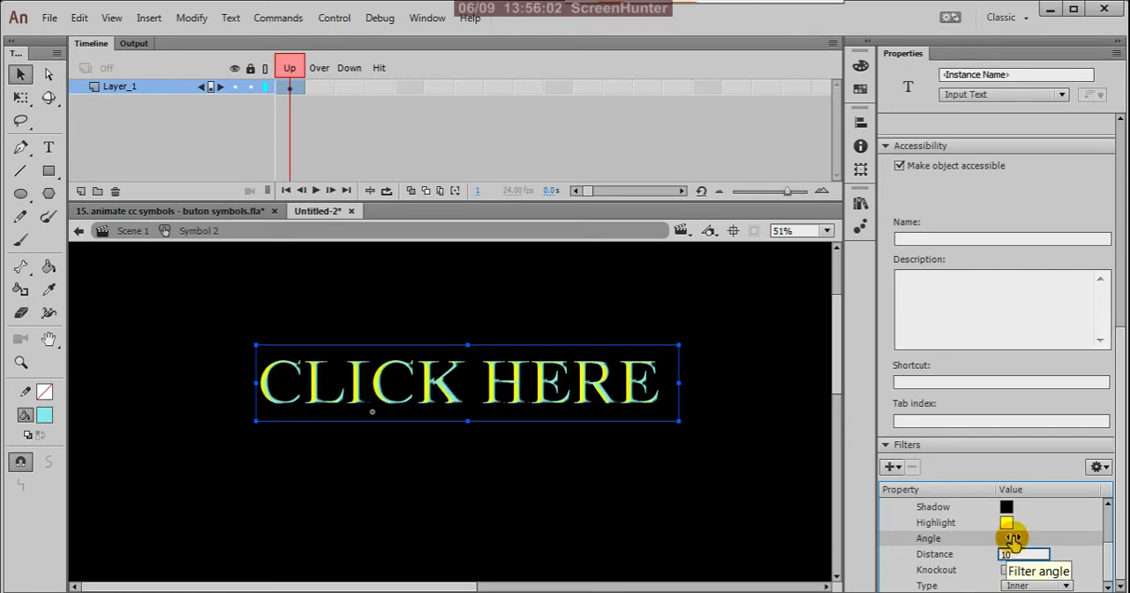
click(1006, 539)
text(10)
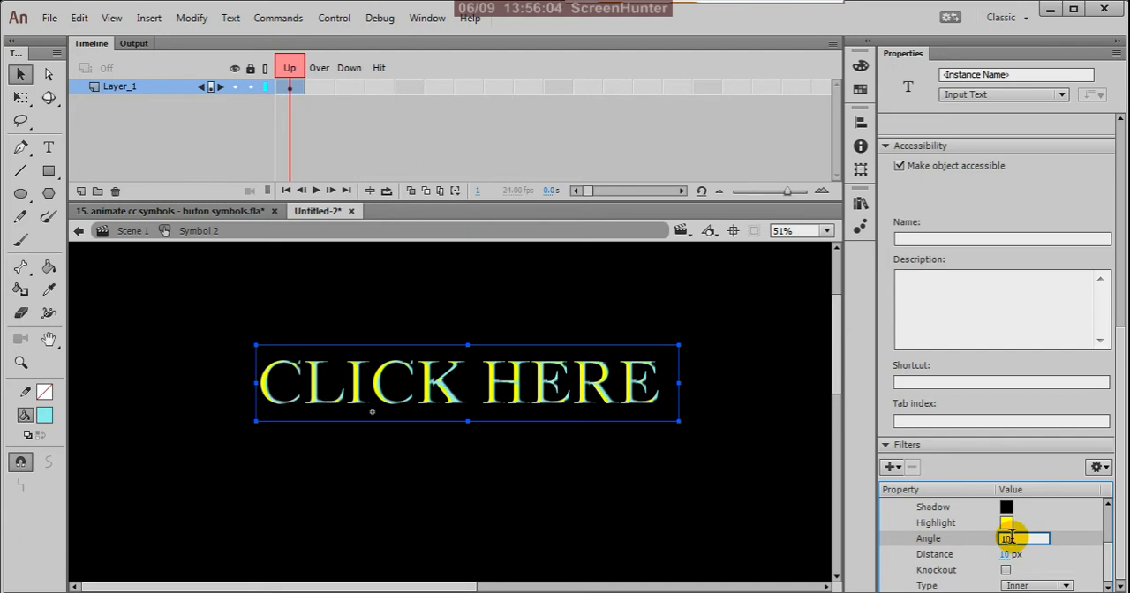
click(1073, 544)
click(717, 530)
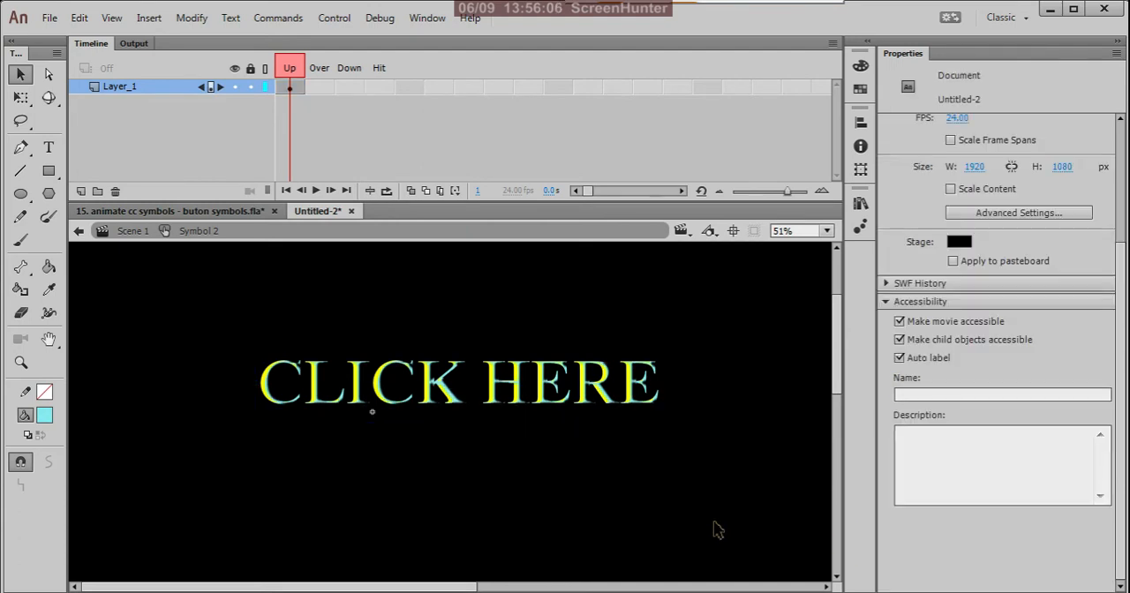
scroll(578, 468, up, 2)
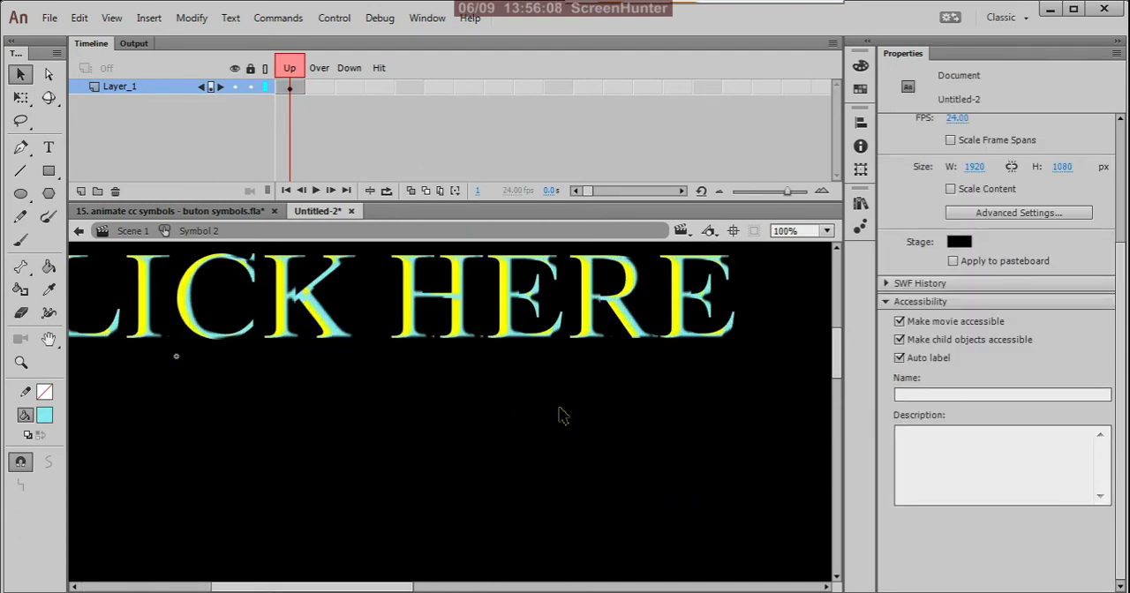
Insert a keyframe in the Over frame of Symbol 2's Layer_1.
scroll(602, 438, down, 2)
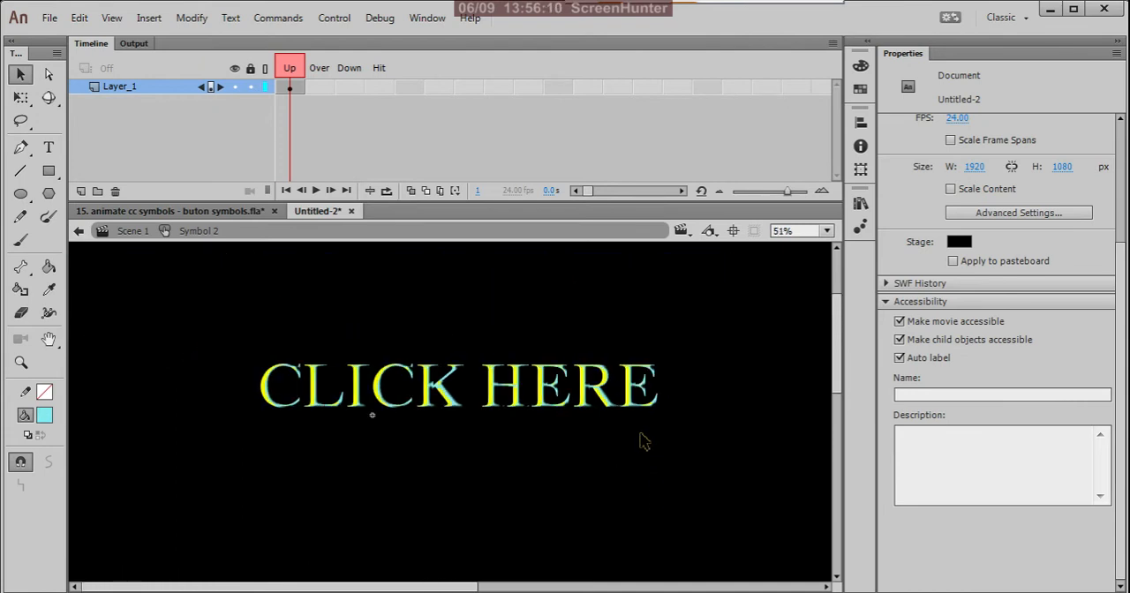
scroll(643, 508, down, 1)
scroll(242, 456, up, 1)
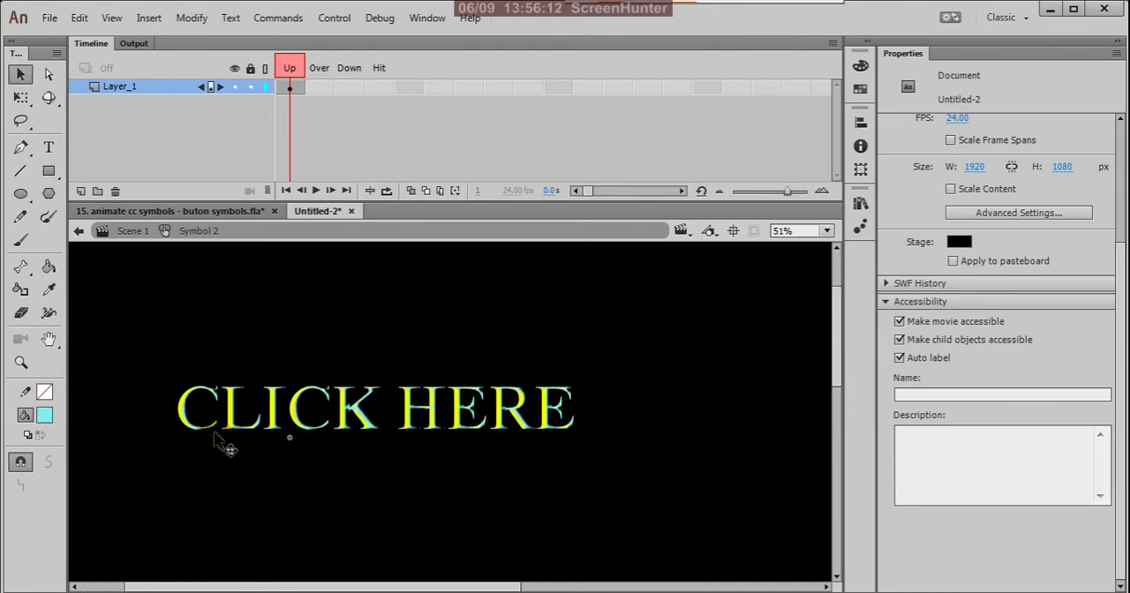
click(290, 88)
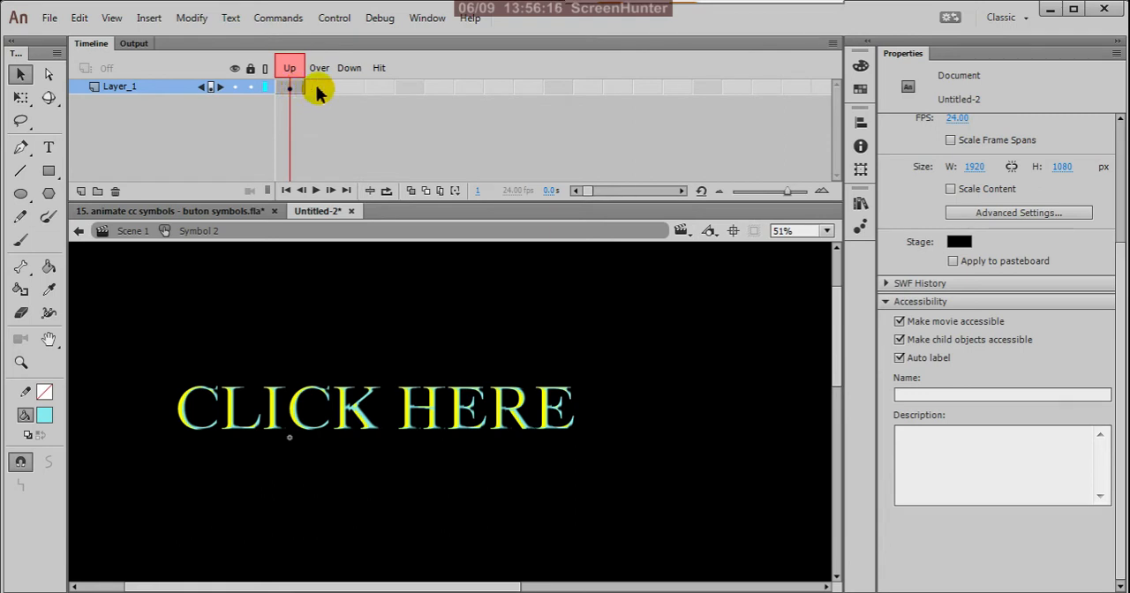
click(318, 89)
right_click(317, 87)
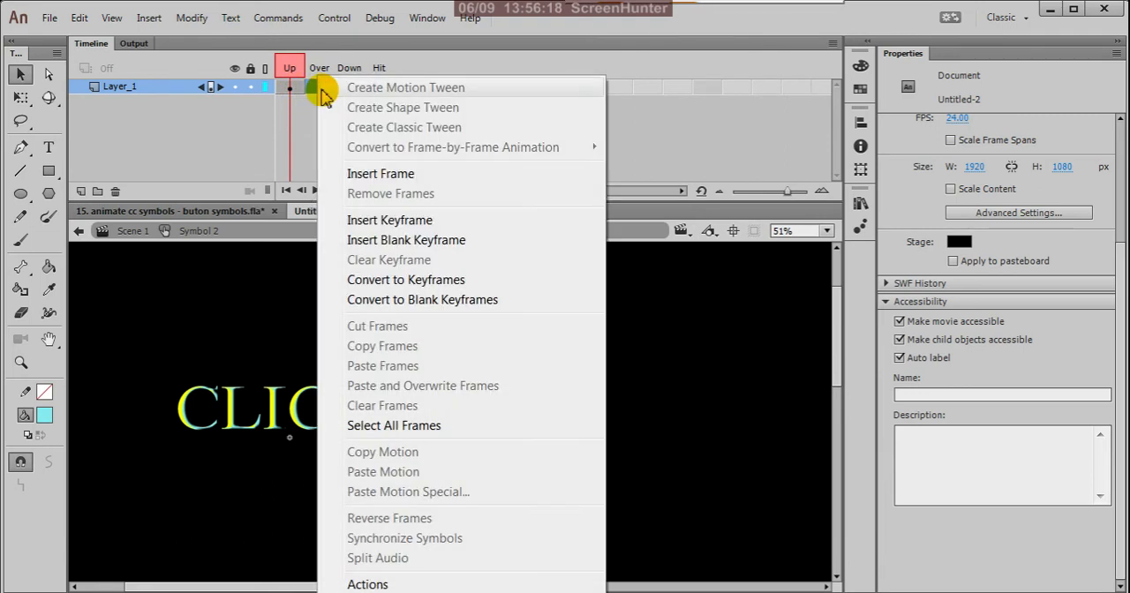
click(366, 222)
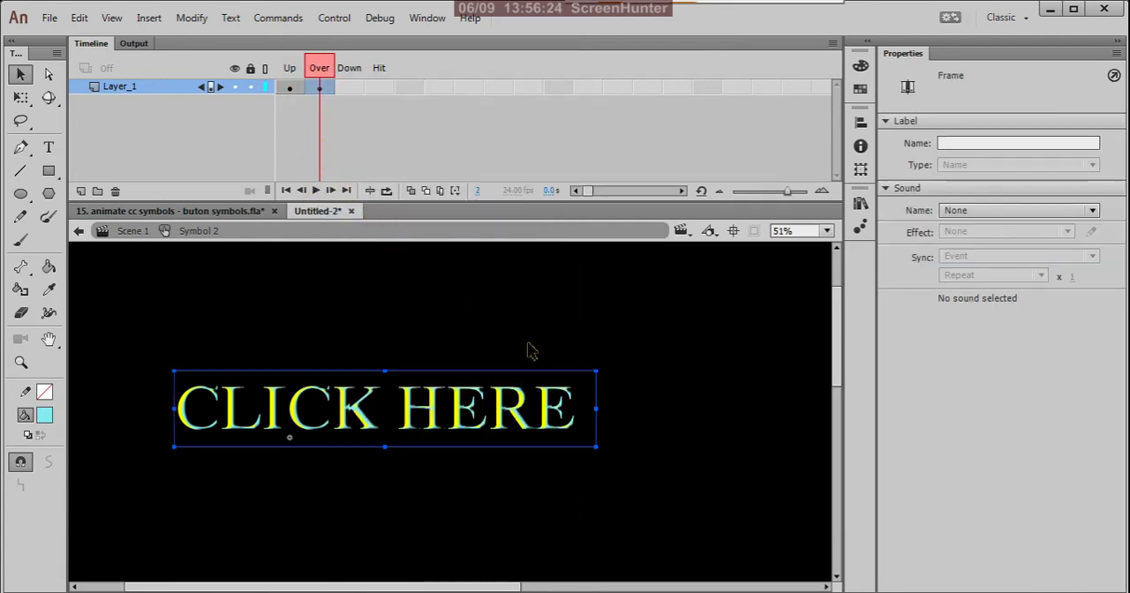
Enlarge the Over-state text about its centre to about 1552 × 279 px, and turn on Onion Skin to compare it with the Up state.
click(21, 97)
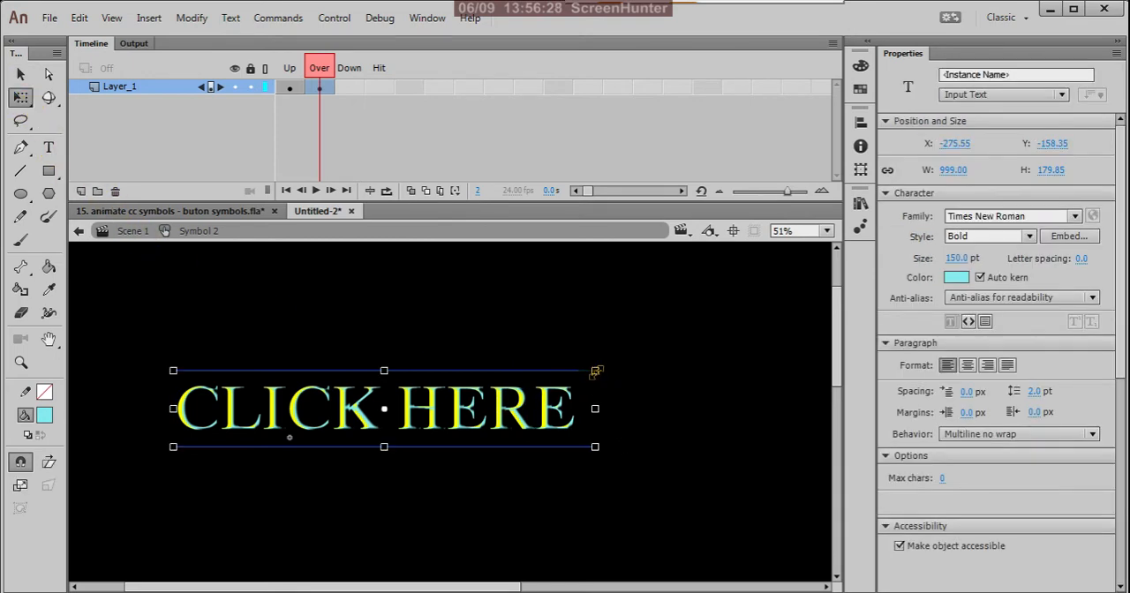
drag(596, 371, 711, 300)
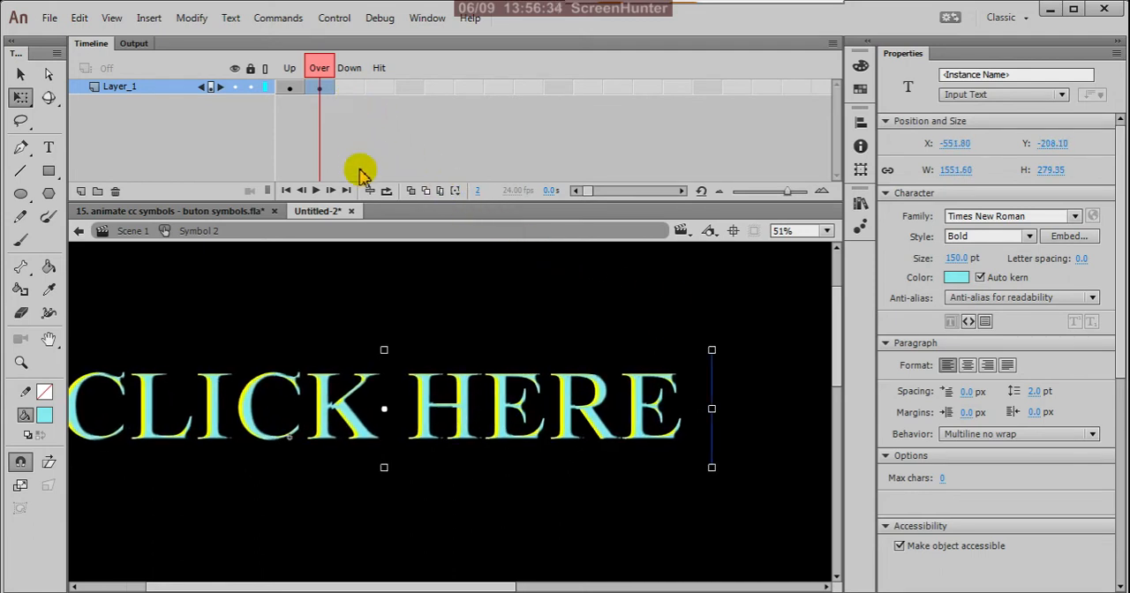
click(410, 191)
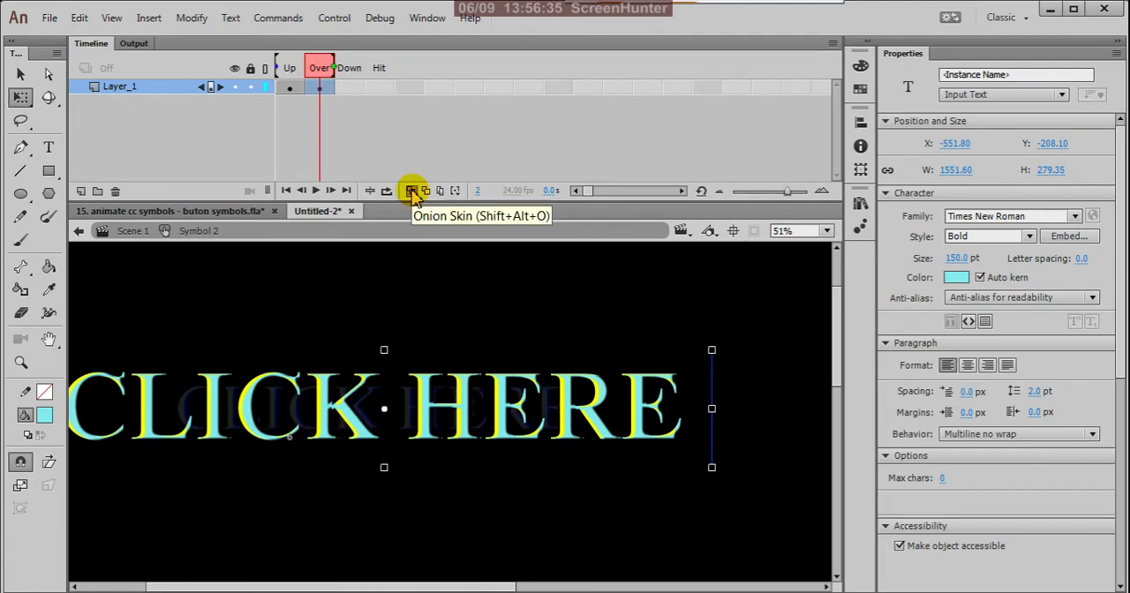
click(293, 94)
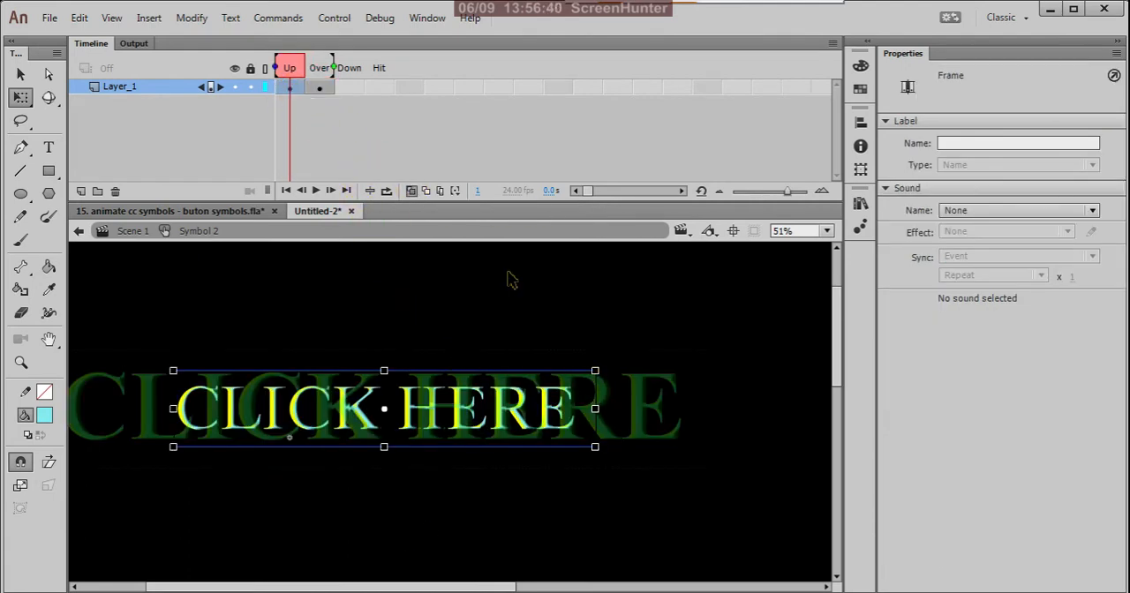
Insert a keyframe in the Down frame and shrink its "CLICK HERE" text about its centre to about 354 × 64 px.
click(349, 92)
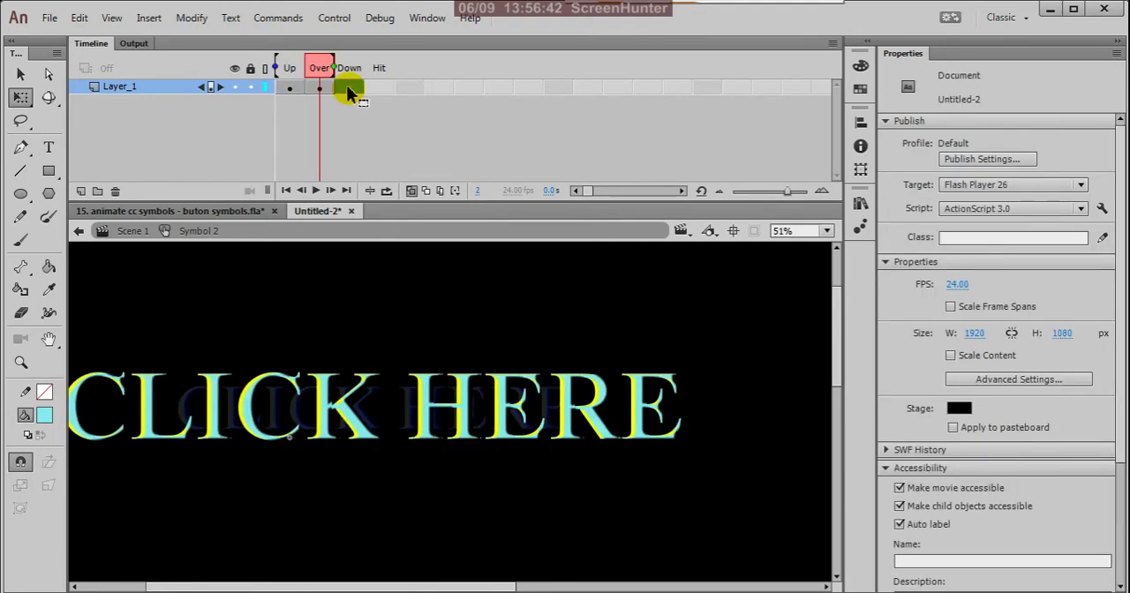
right_click(348, 89)
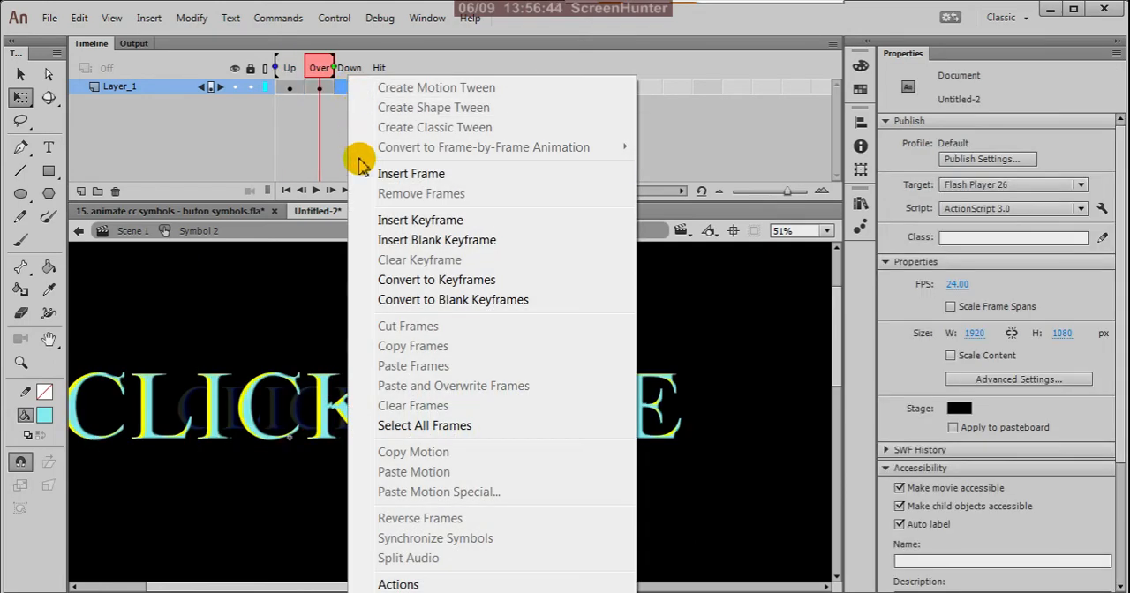
click(395, 221)
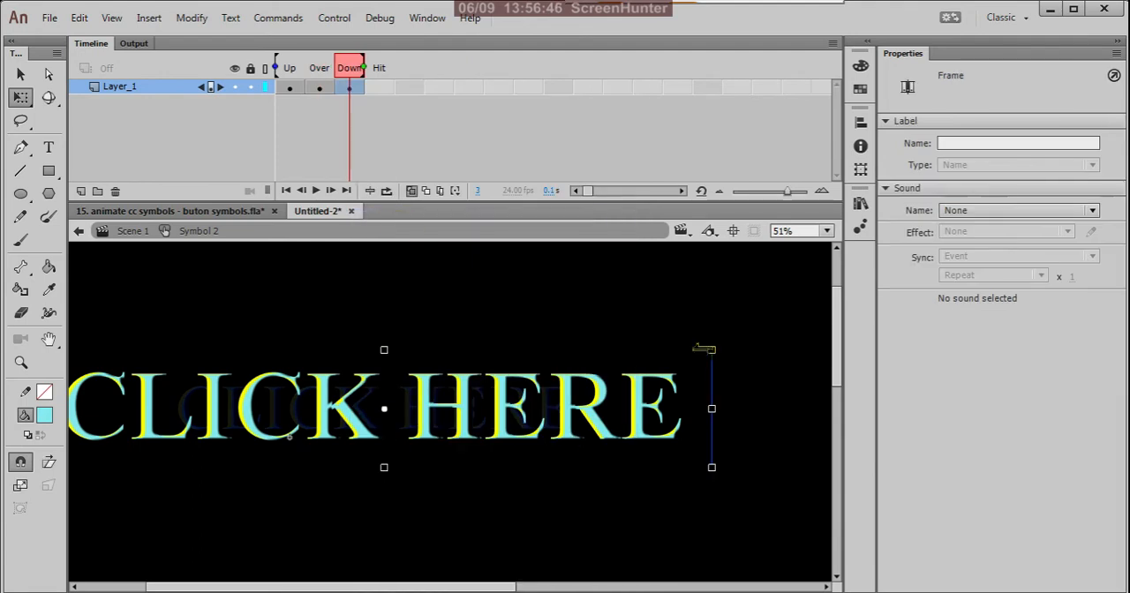
drag(712, 350, 463, 395)
drag(643, 394, 639, 394)
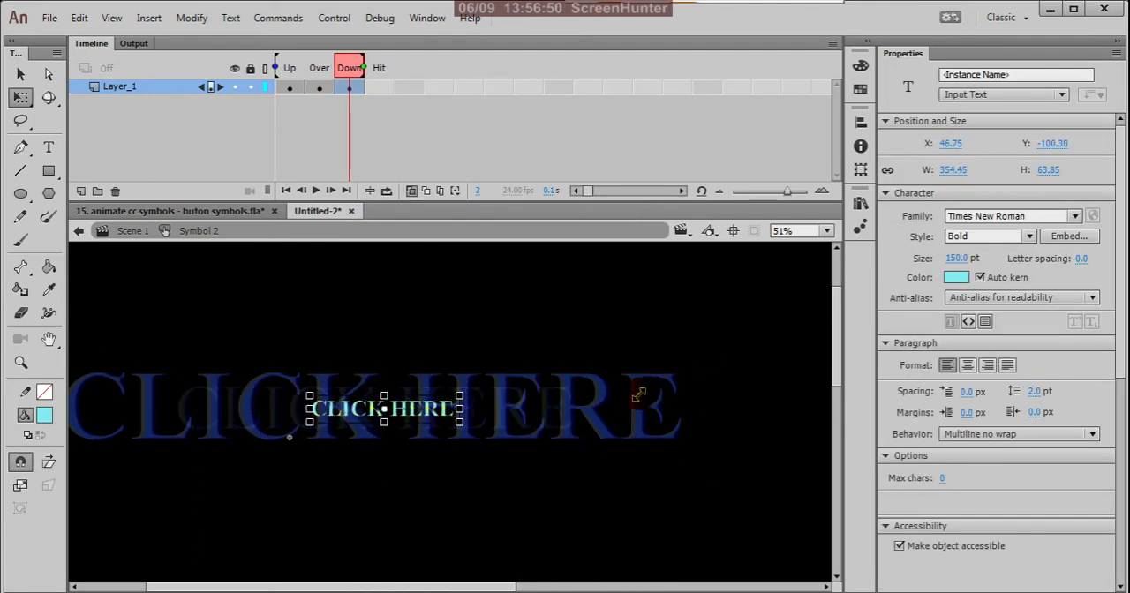
click(285, 88)
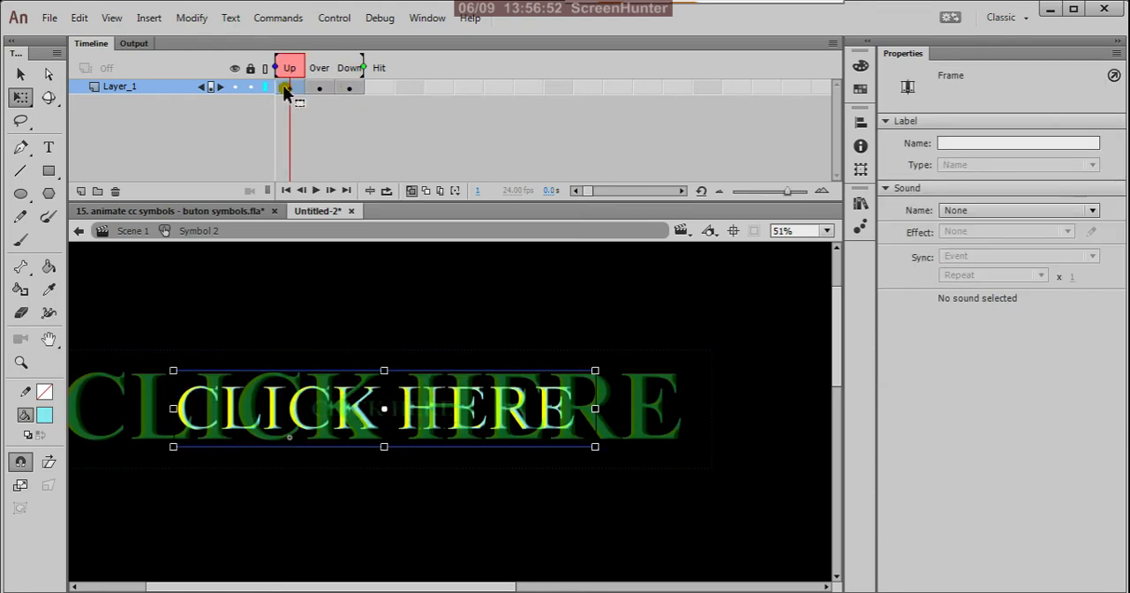
click(349, 89)
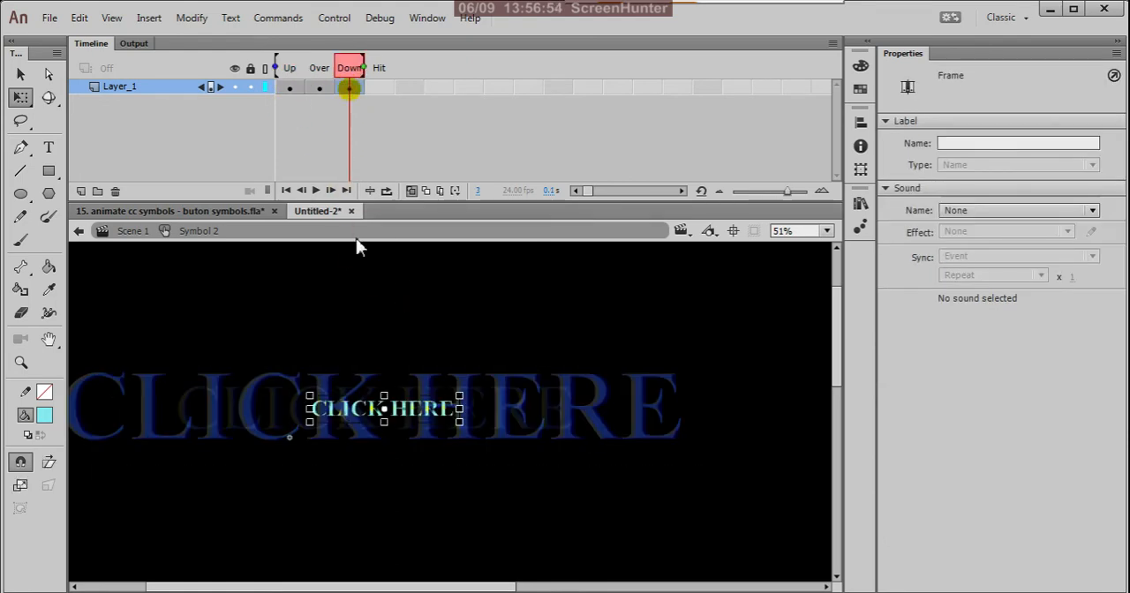
click(413, 323)
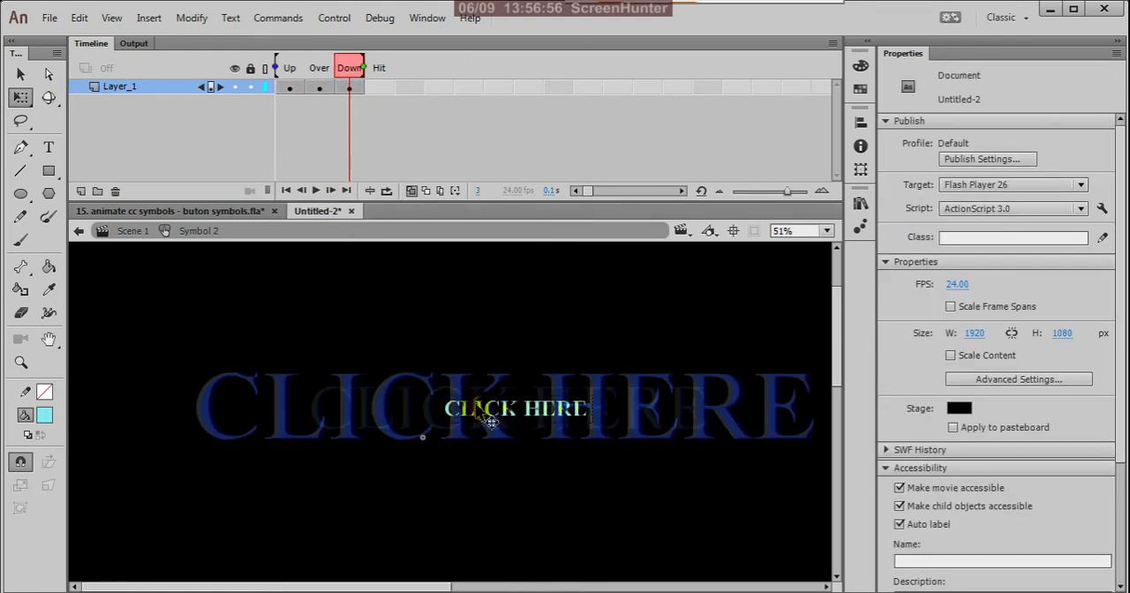
scroll(444, 389, right, 2)
scroll(515, 423, left, 1)
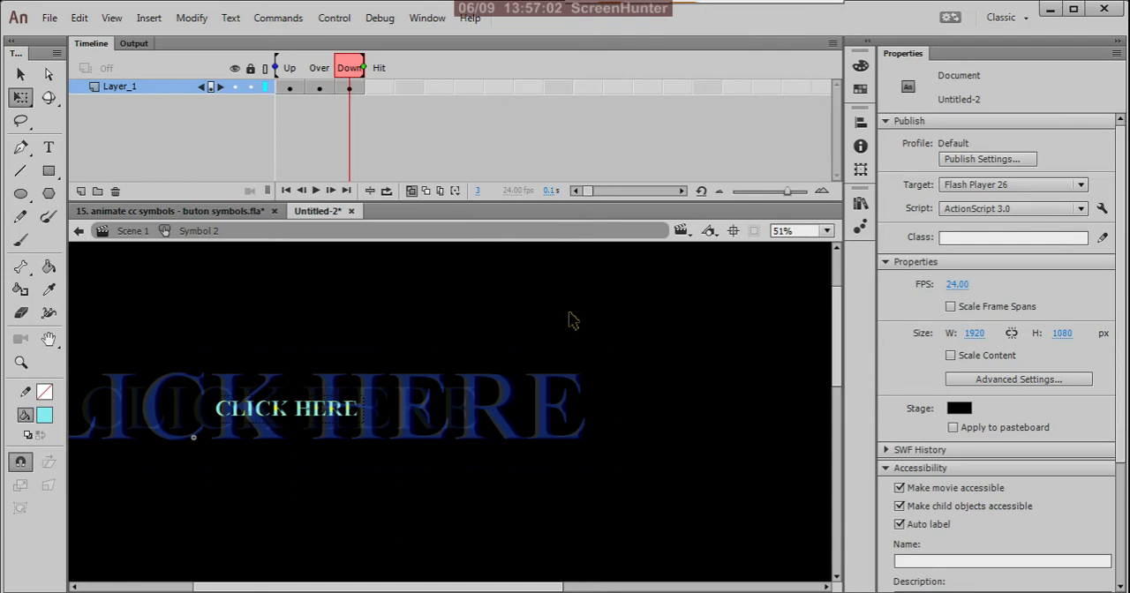
Return to Scene 1 and place an instance of Symbol 2 on the stage in Layer_2.
click(79, 230)
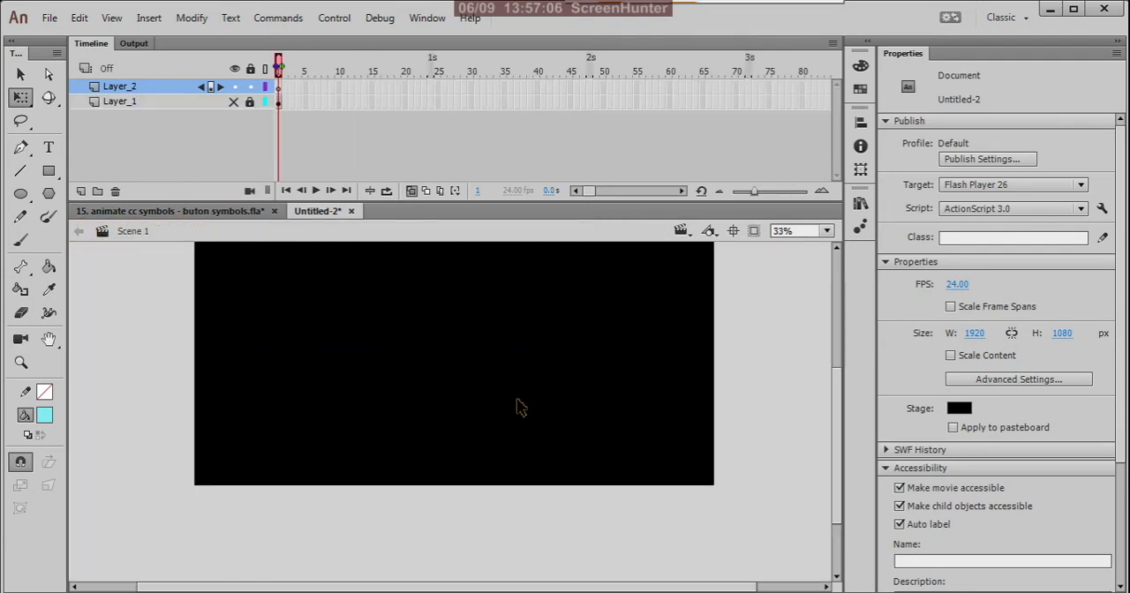
scroll(520, 401, up, 3)
scroll(523, 389, down, 2)
scroll(527, 390, down, 2)
click(862, 206)
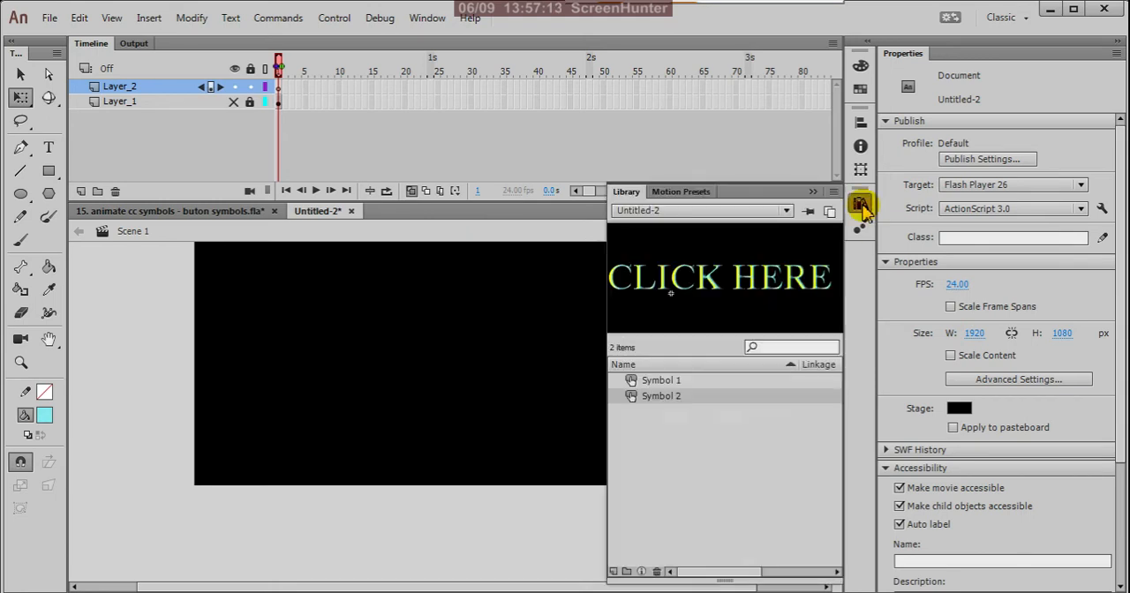
click(676, 382)
click(676, 397)
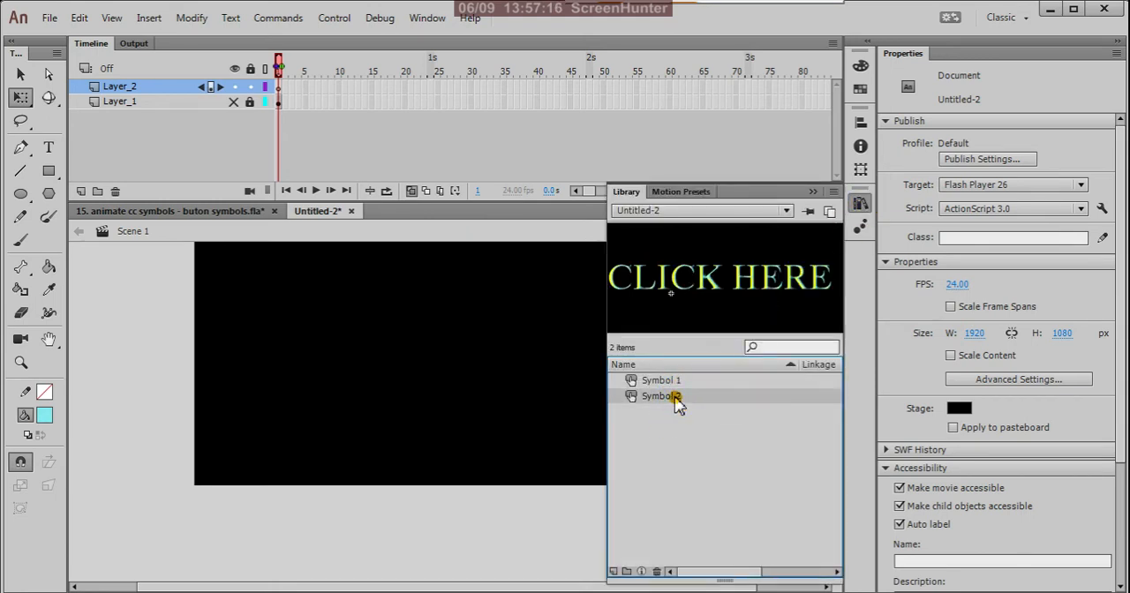
drag(671, 397, 446, 351)
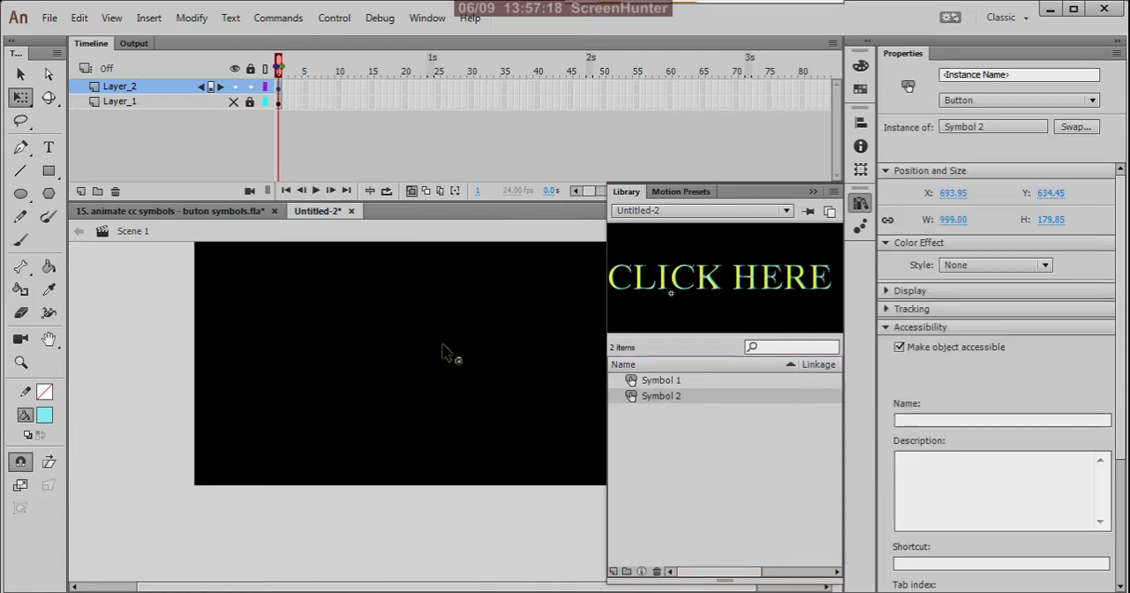
click(444, 409)
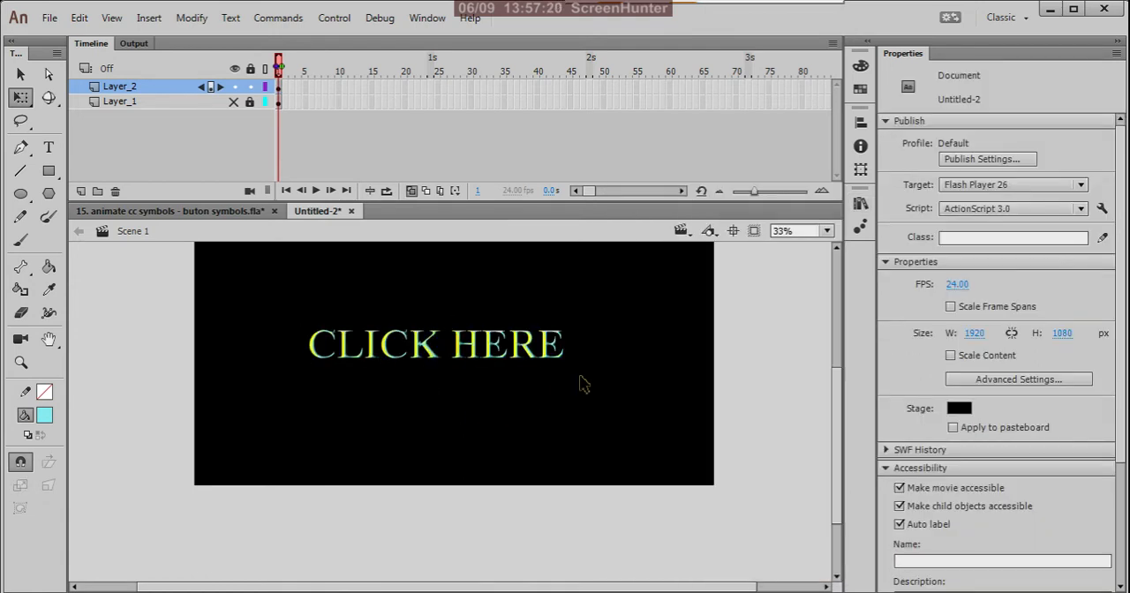
Test the movie with the "CLICK HERE" button on stage, and return to the scene's timeline.
key(v)
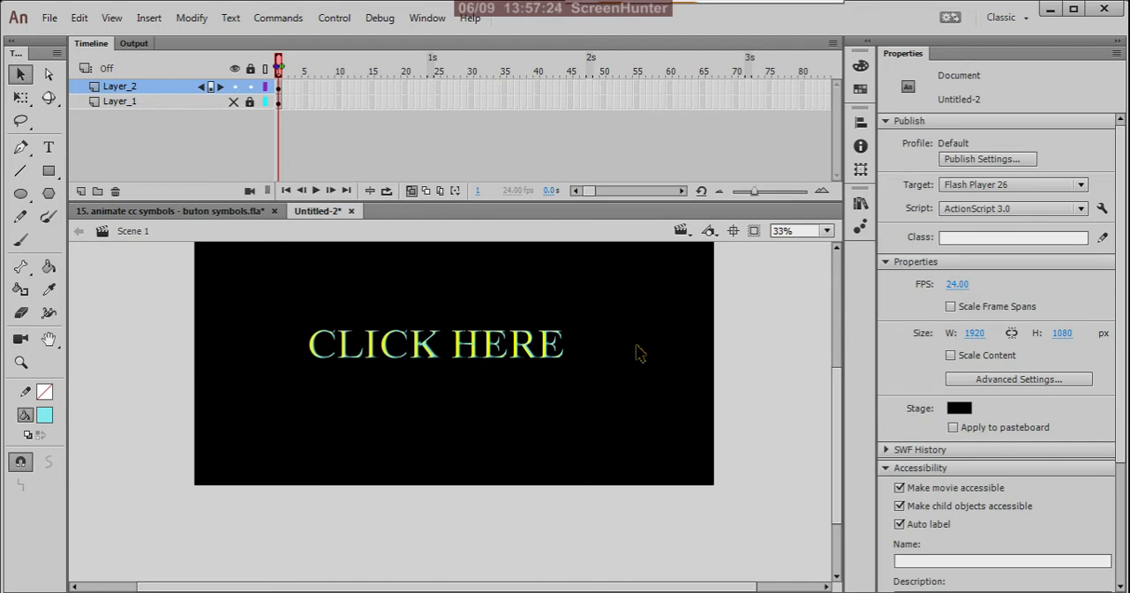
key(ctrl+Return)
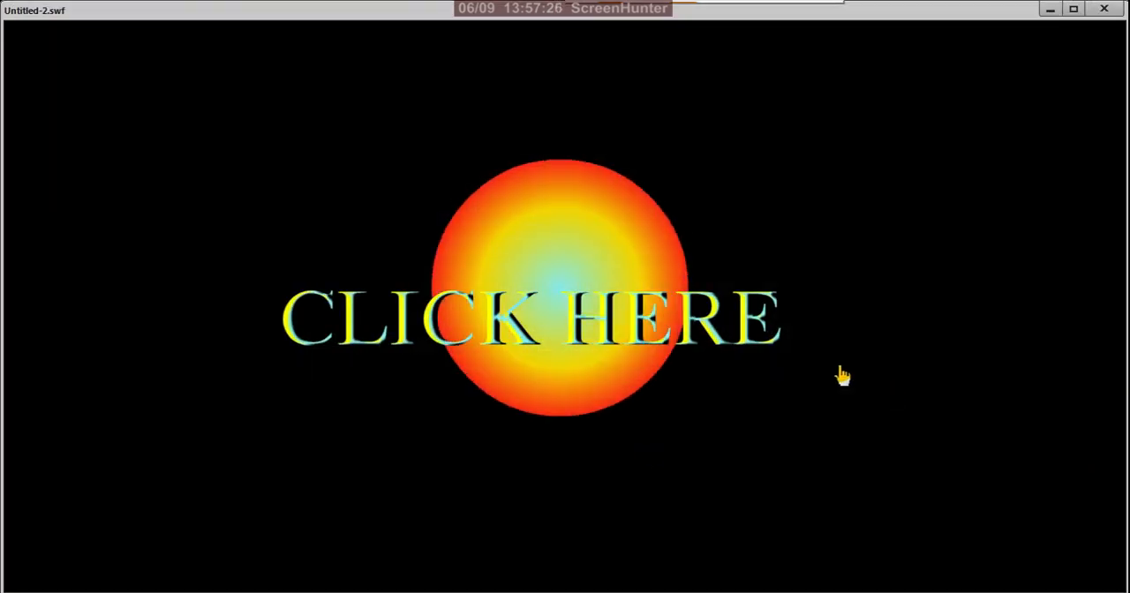
click(1103, 9)
click(520, 364)
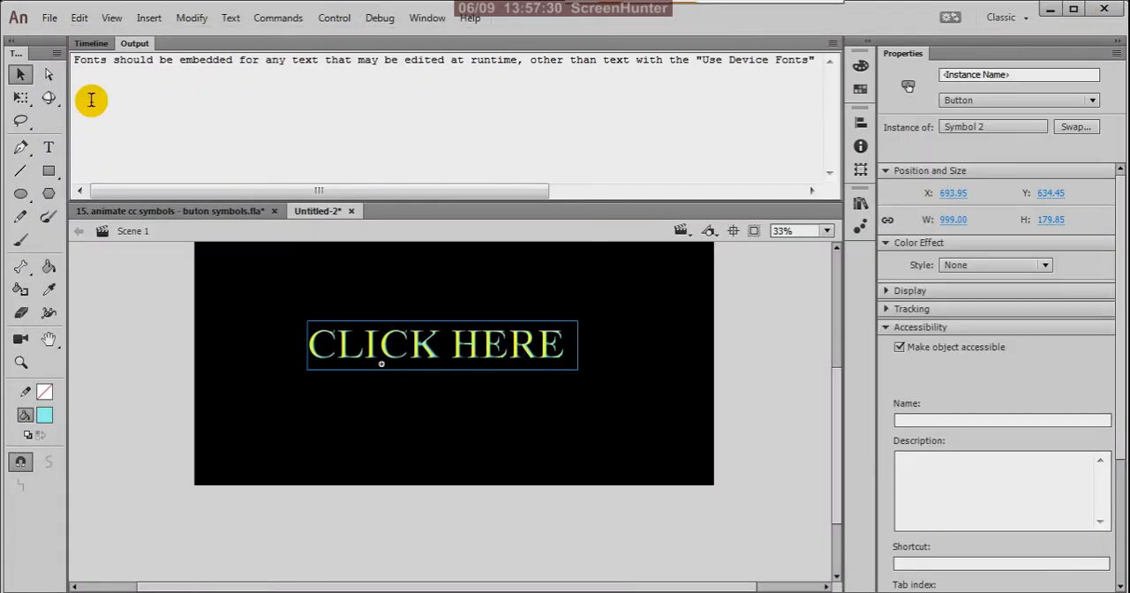
click(91, 44)
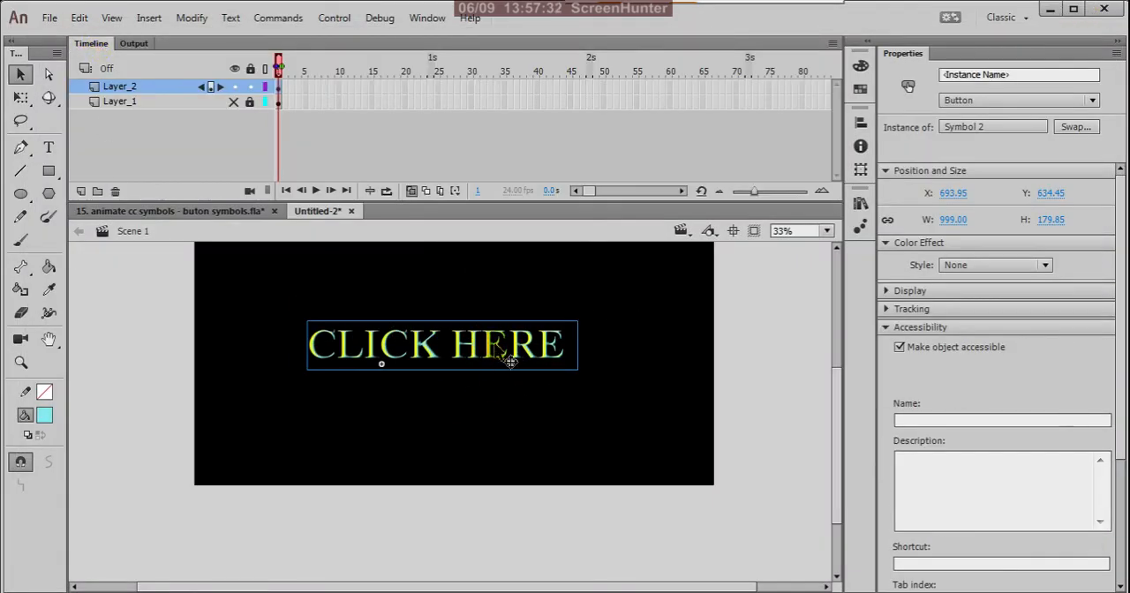
Delete Symbol 1, the gradient circle button, from the library.
click(864, 209)
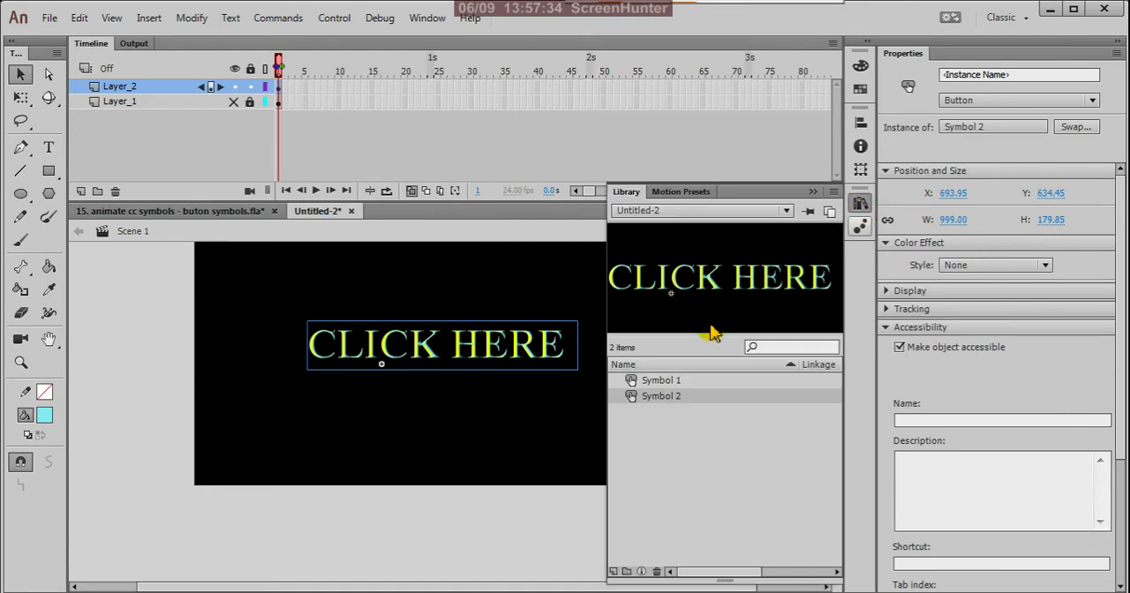
click(671, 383)
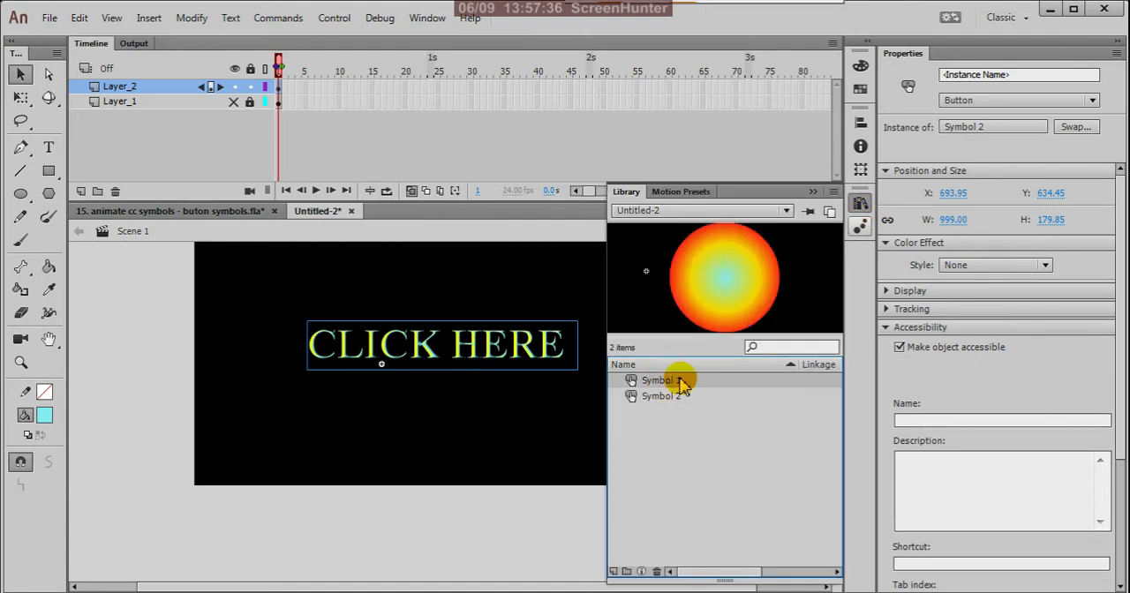
key(Delete)
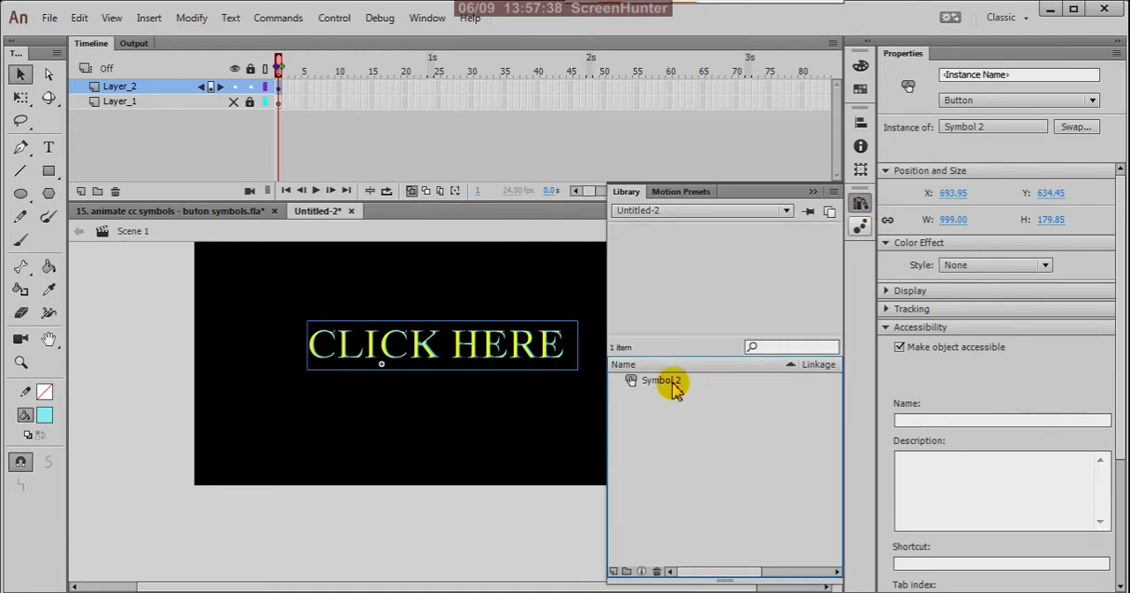
click(674, 386)
click(570, 420)
click(545, 357)
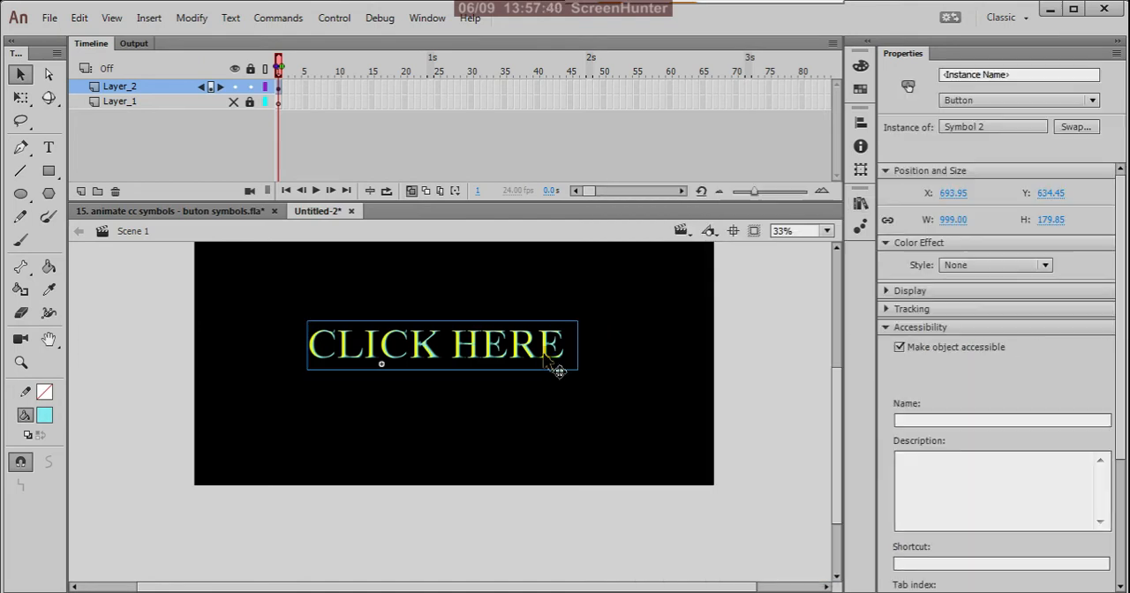
Test the movie with only the "CLICK HERE" button, return to the timeline and deselect the button.
key(ctrl+Return)
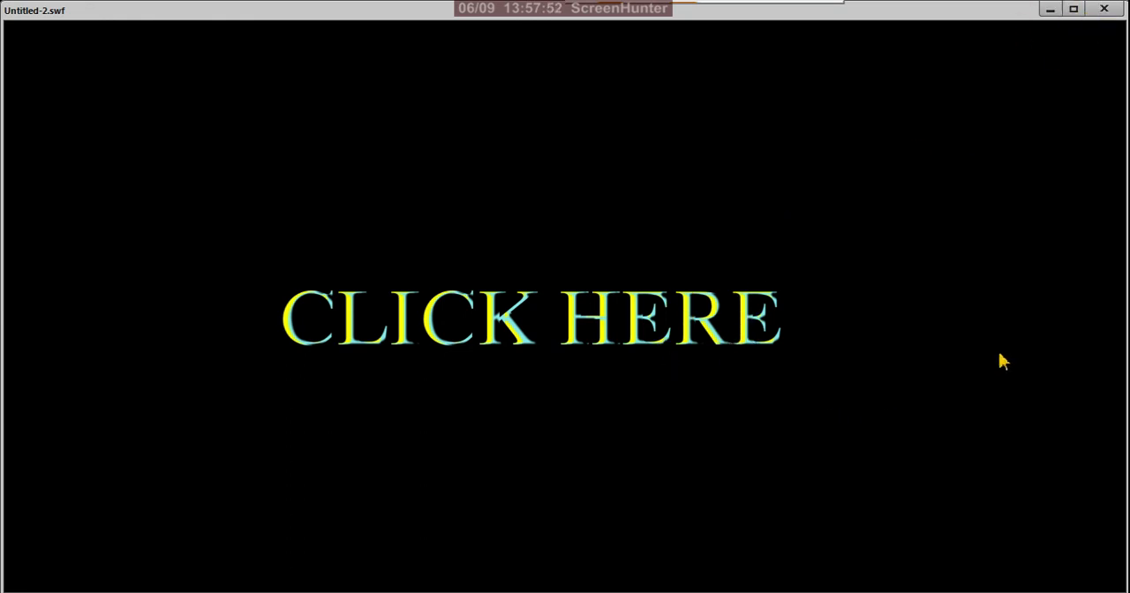
click(1103, 11)
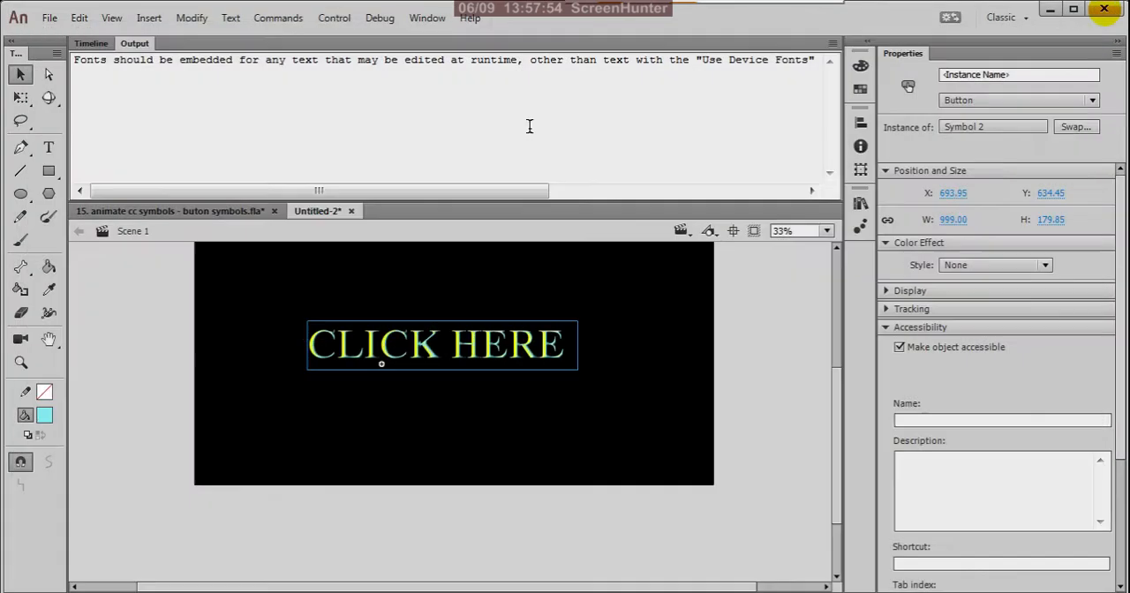
click(88, 43)
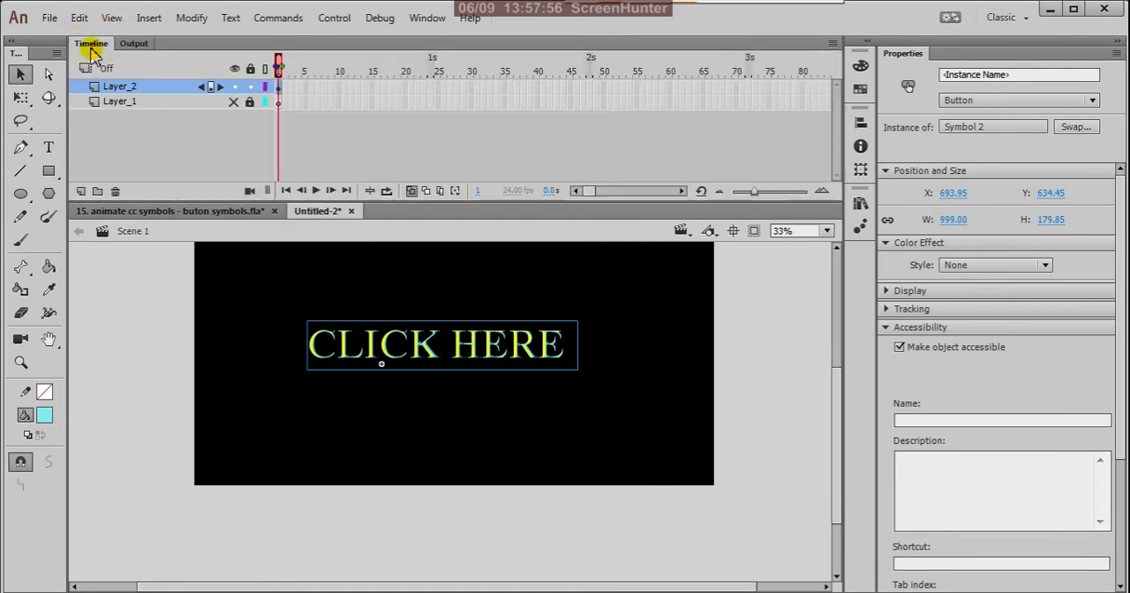
click(289, 350)
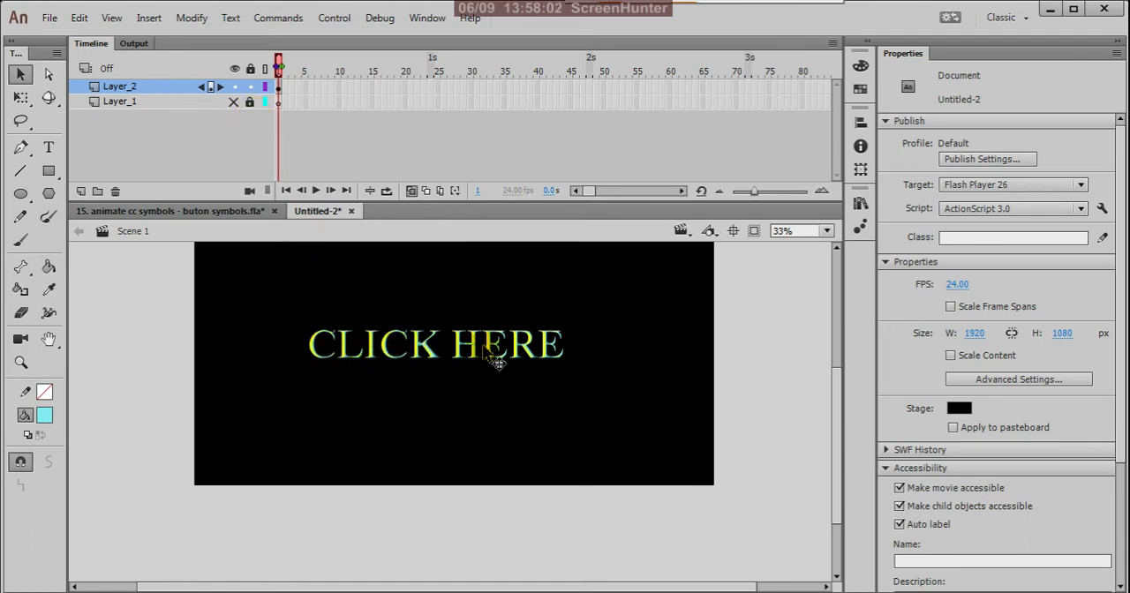
Turn off onion skinning, then delete the "CLICK HERE" button from the stage along with its layer, Layer_2.
scroll(534, 353, up, 3)
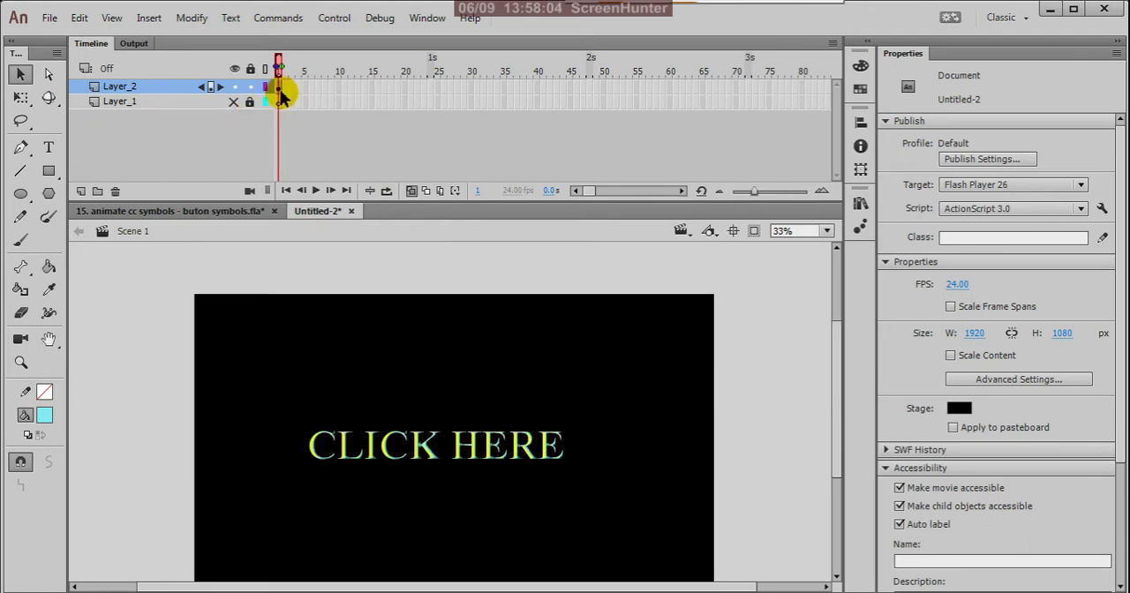
click(280, 89)
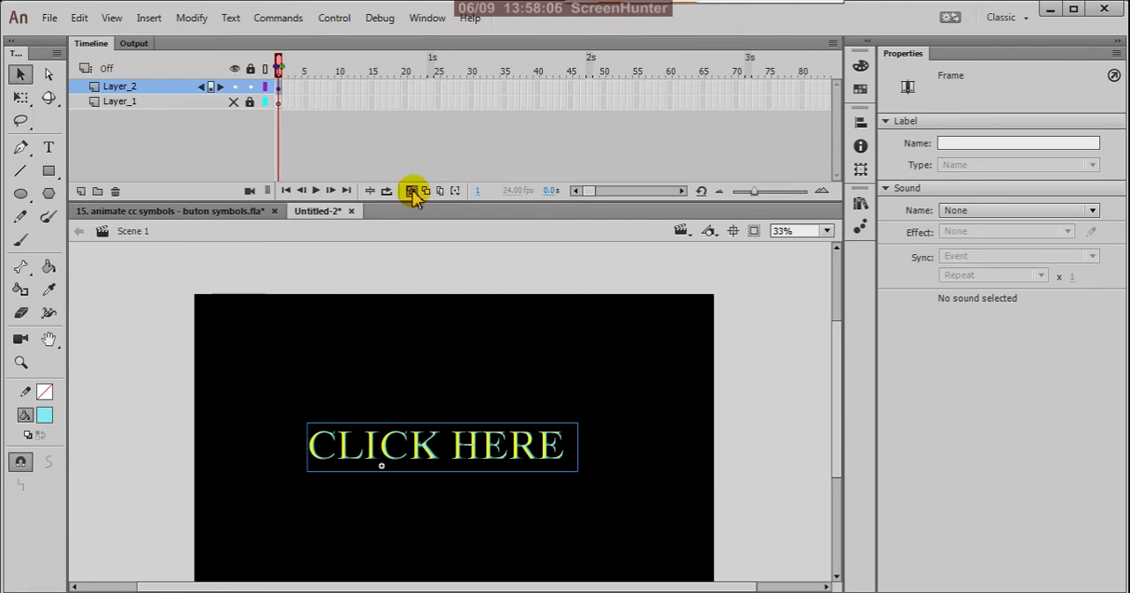
click(413, 192)
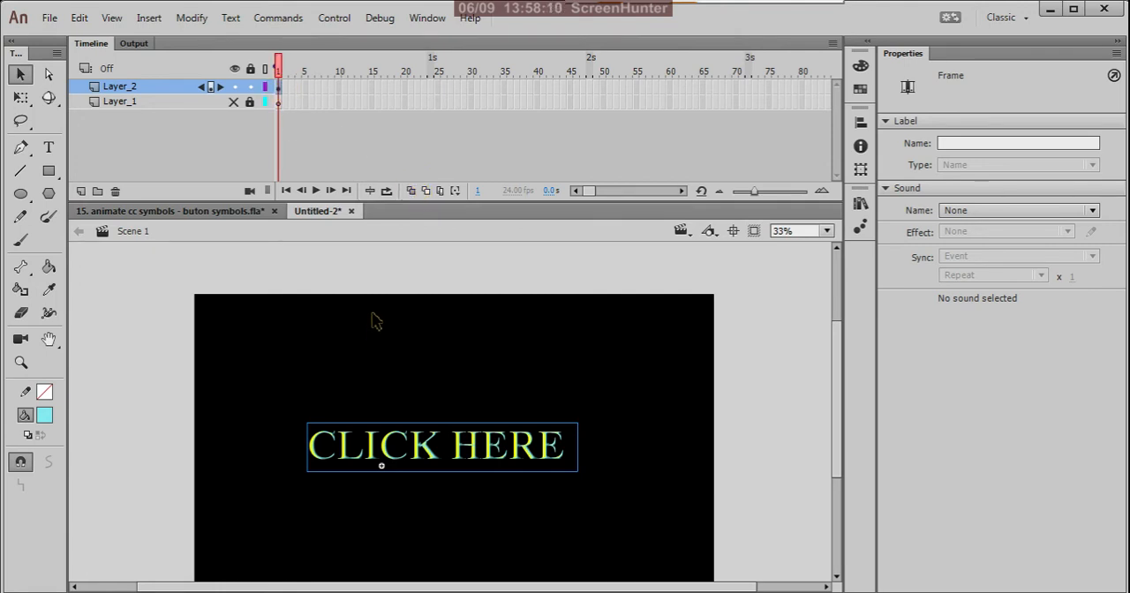
key(Delete)
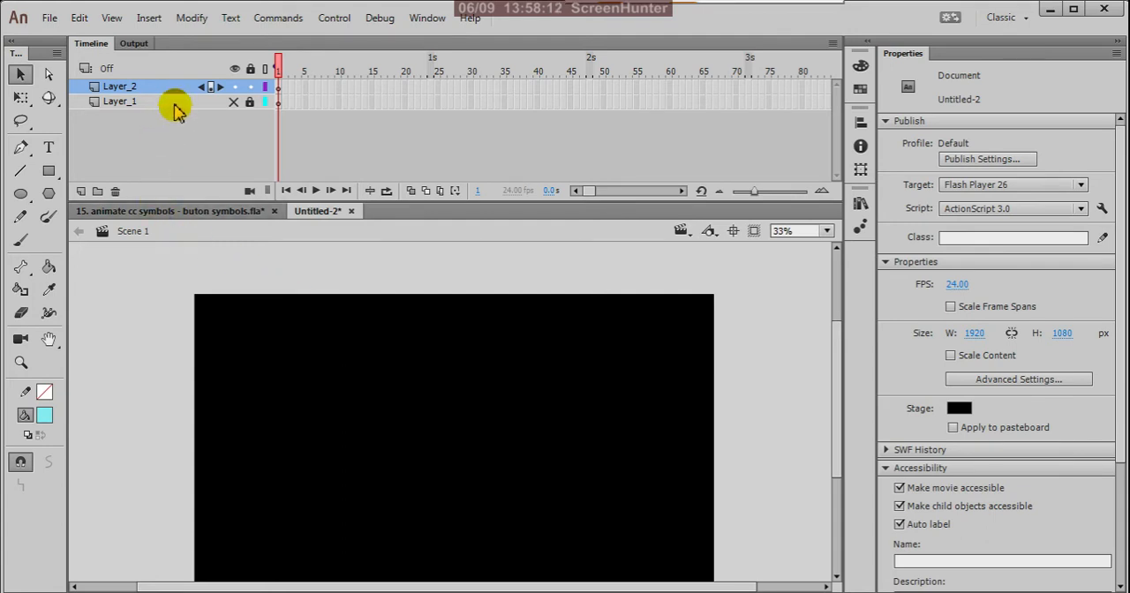
click(172, 92)
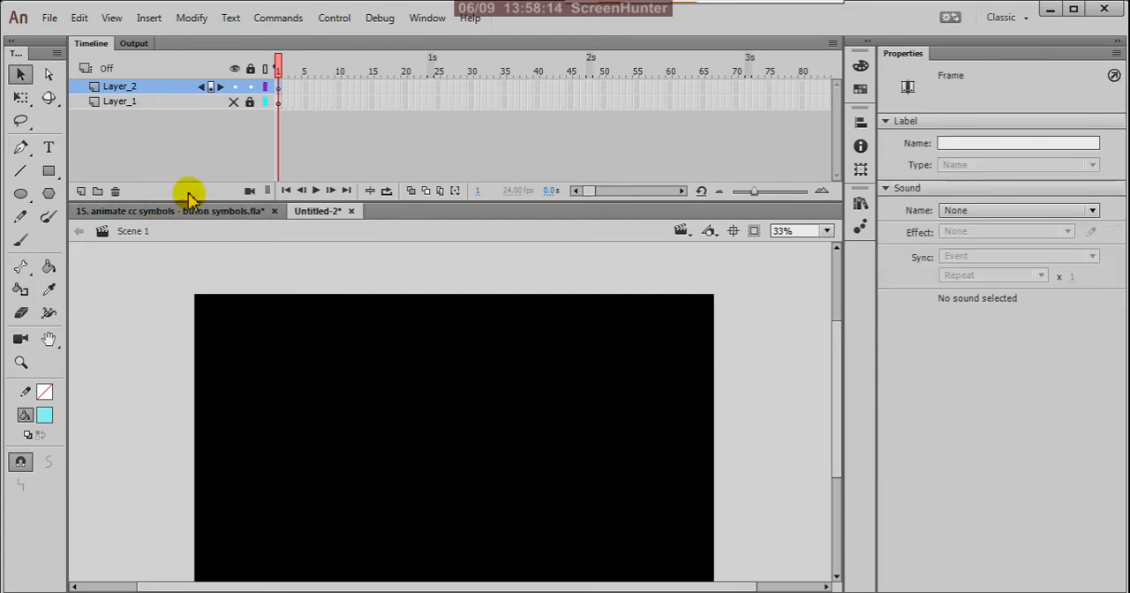
click(114, 192)
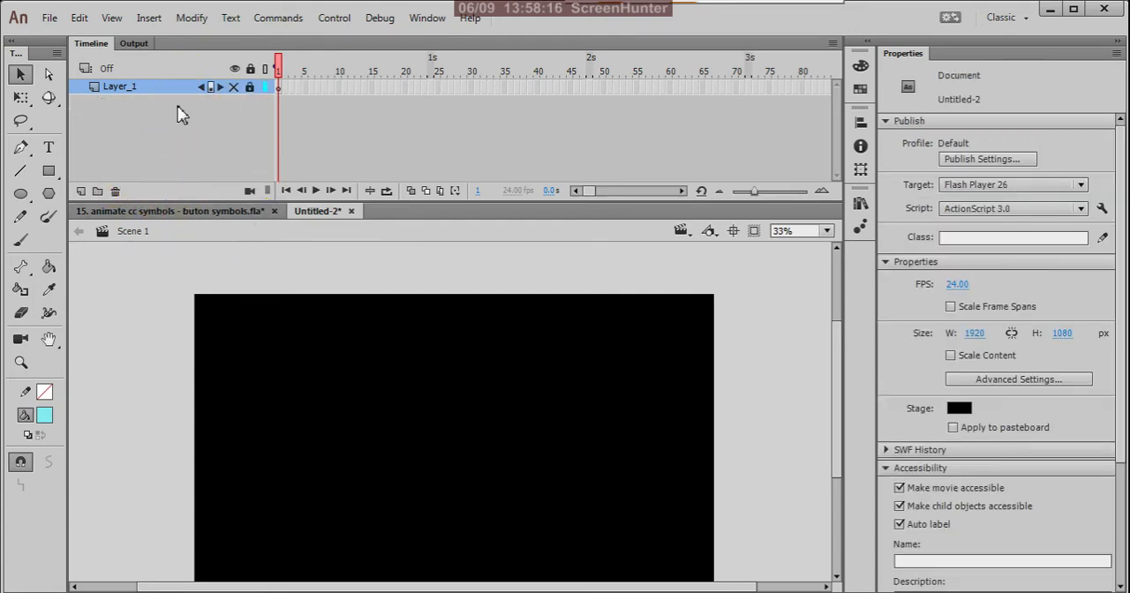
Create a new ActionScript 3.0 document, 1920 × 1080 px at 24 fps.
click(148, 18)
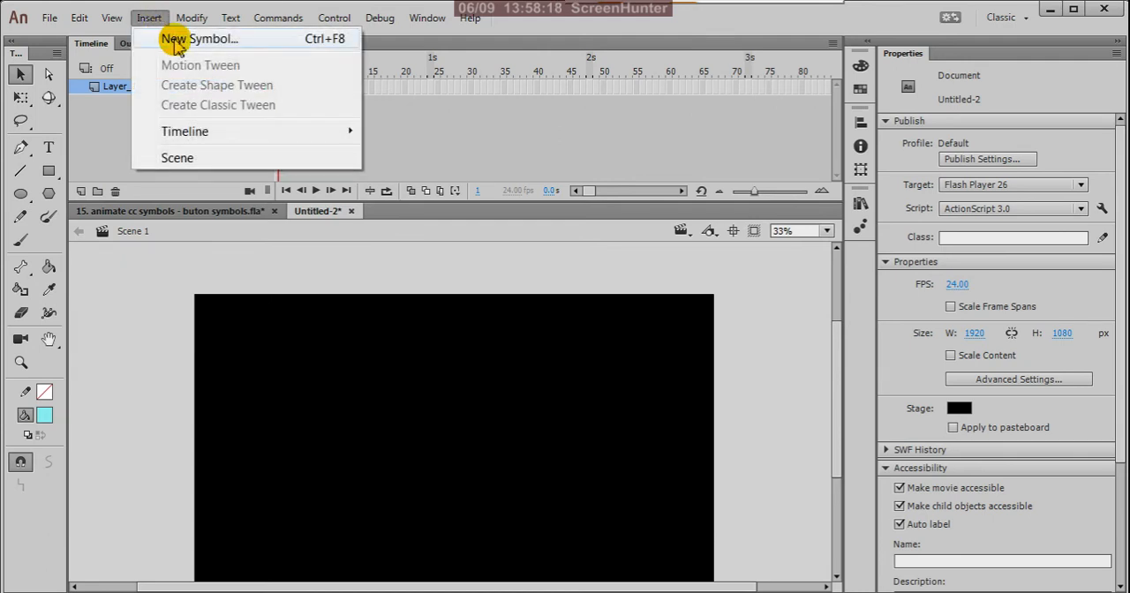
click(115, 124)
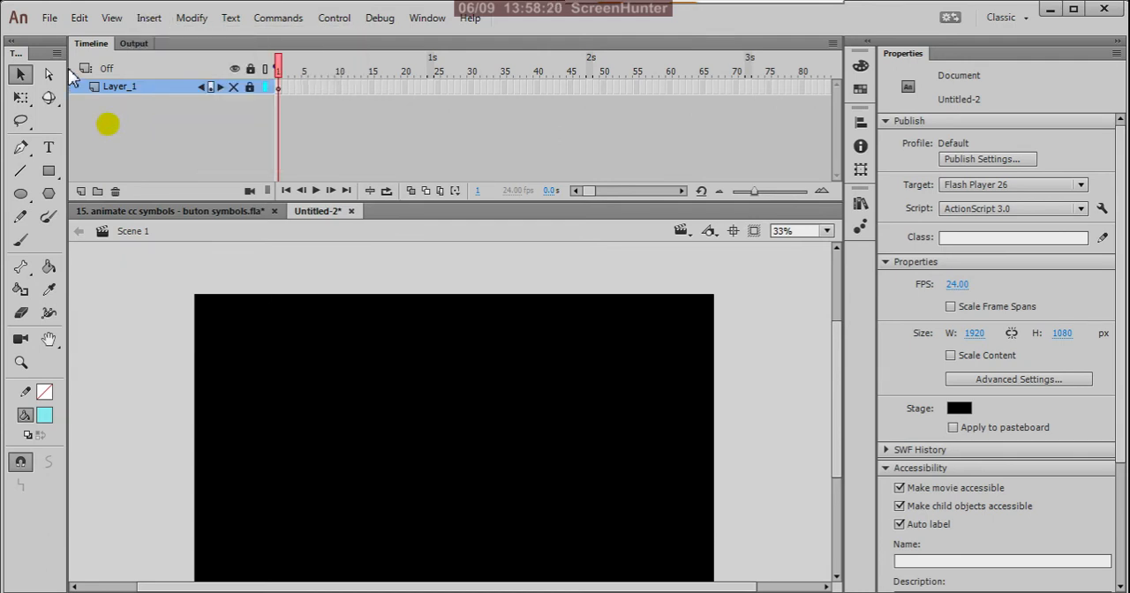
click(49, 18)
click(97, 40)
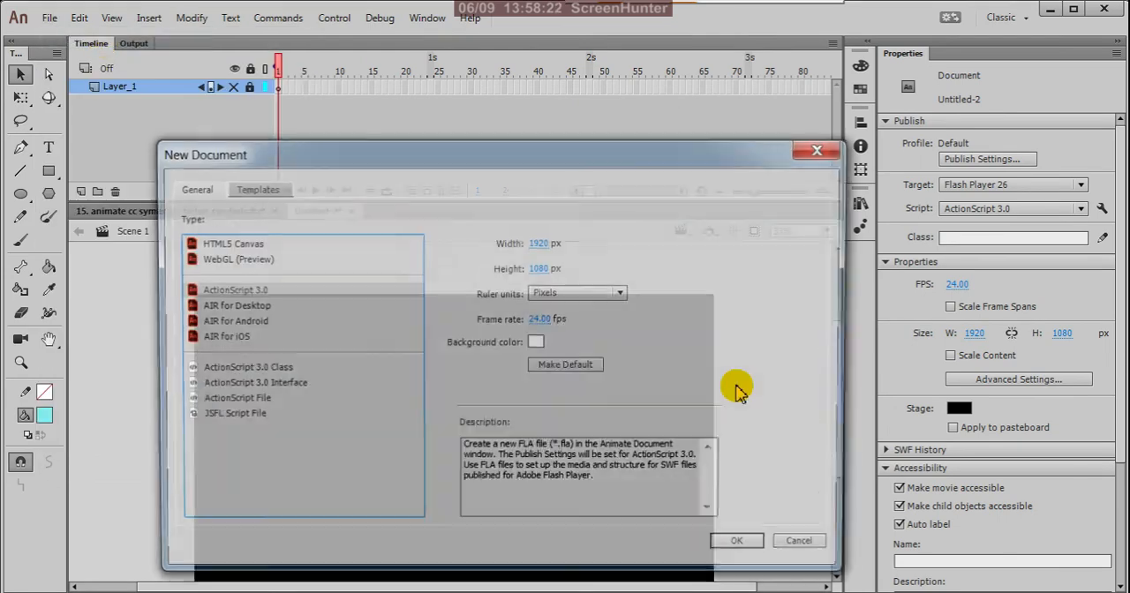
click(740, 549)
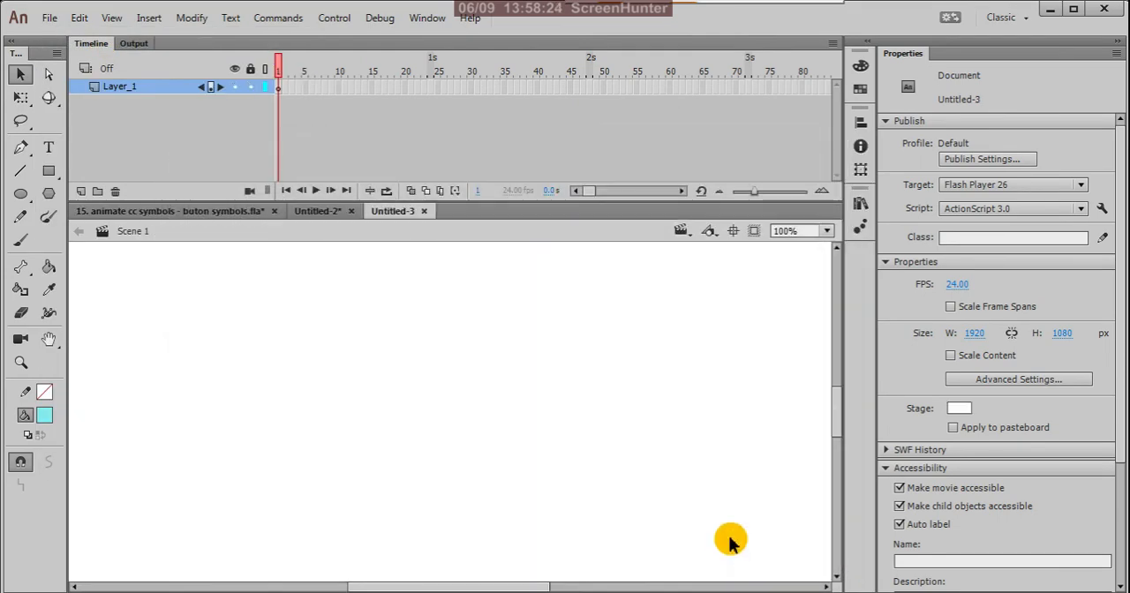
Create a new symbol named Symbol 1 with the Button type.
click(148, 18)
click(176, 38)
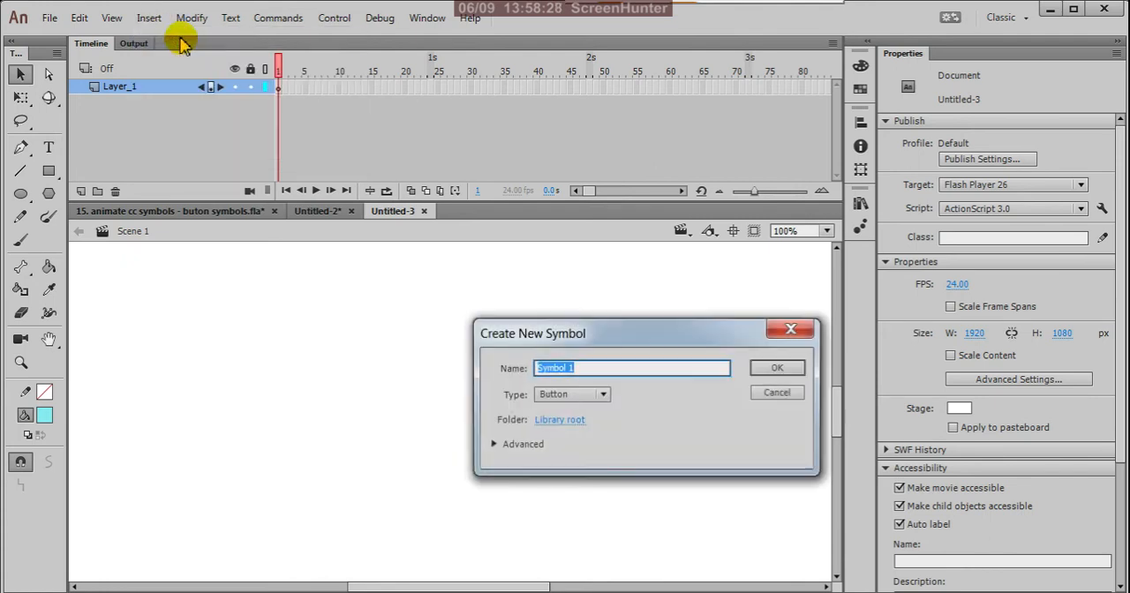
click(764, 374)
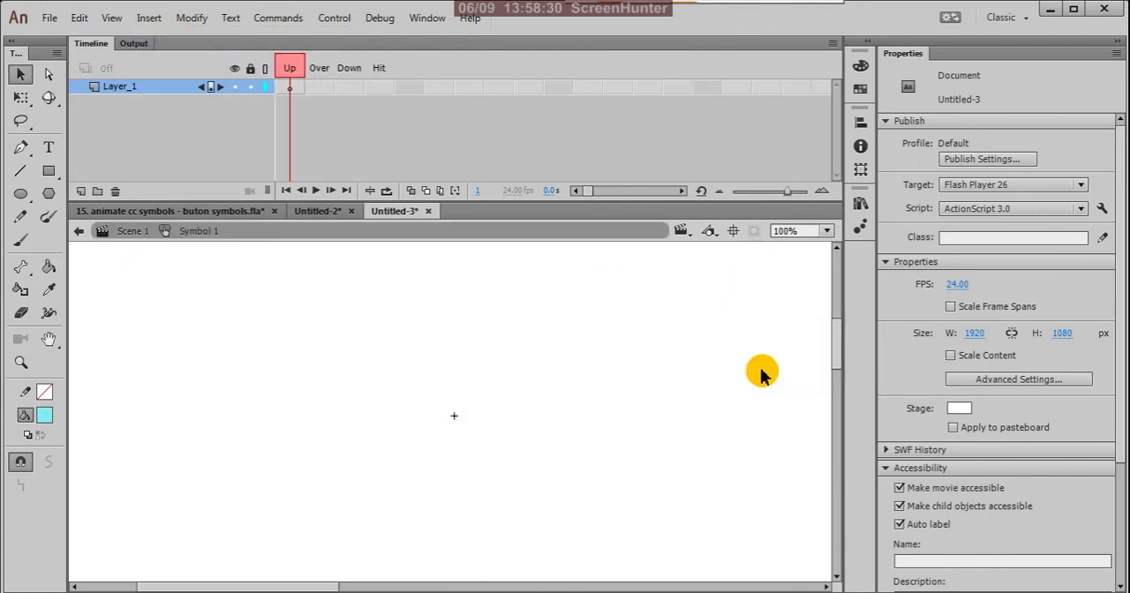
Paste the copied "CLICK HERE" button into the Up frame of Symbol 1.
click(292, 88)
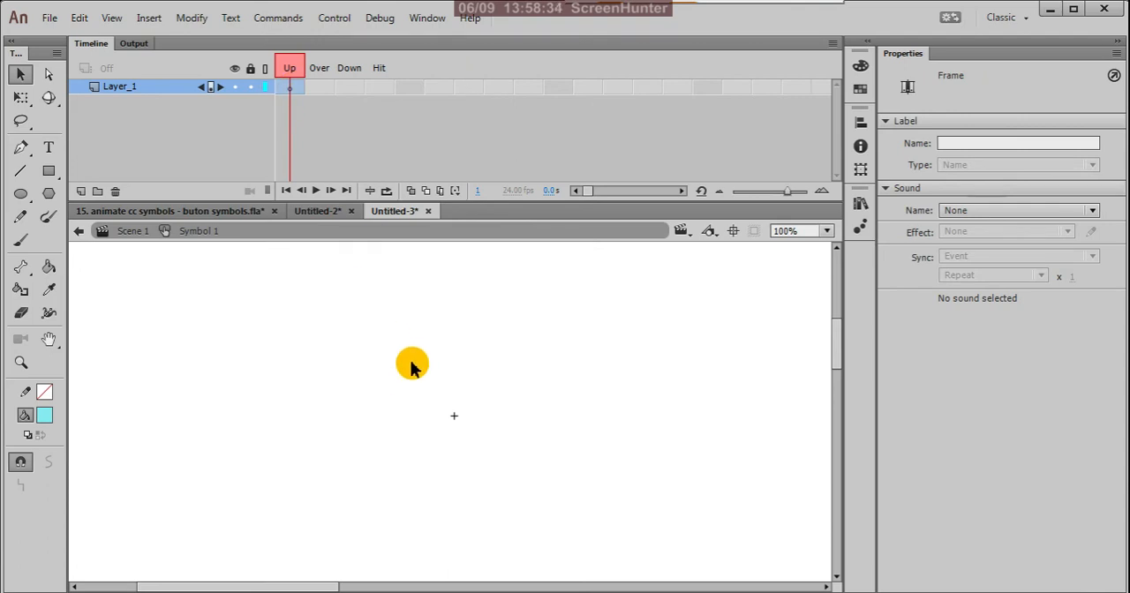
key(ctrl+v)
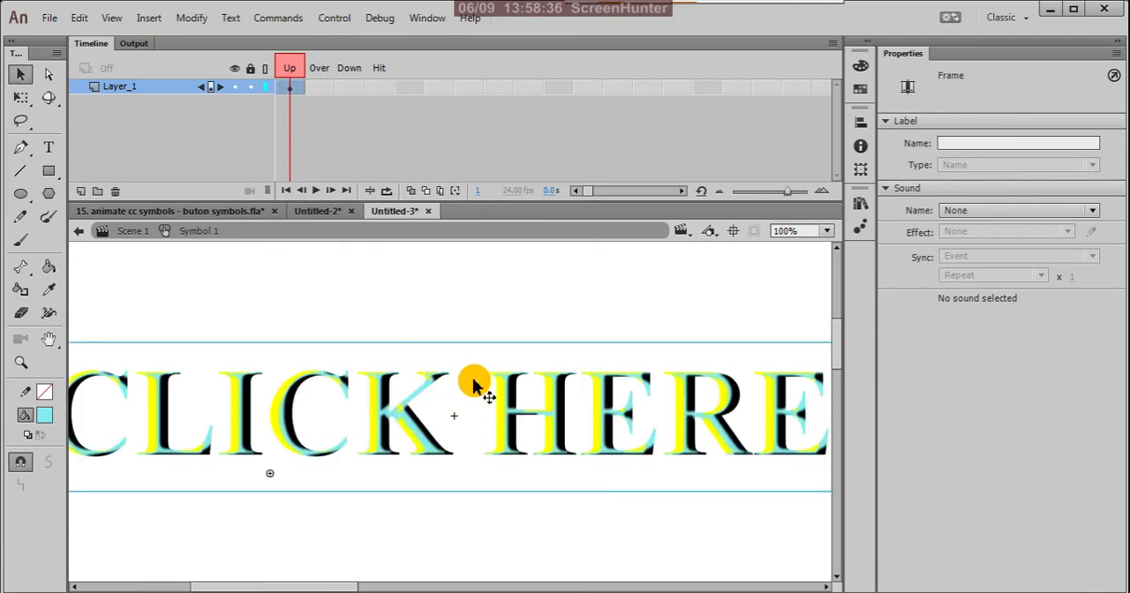
scroll(501, 417, down, 1)
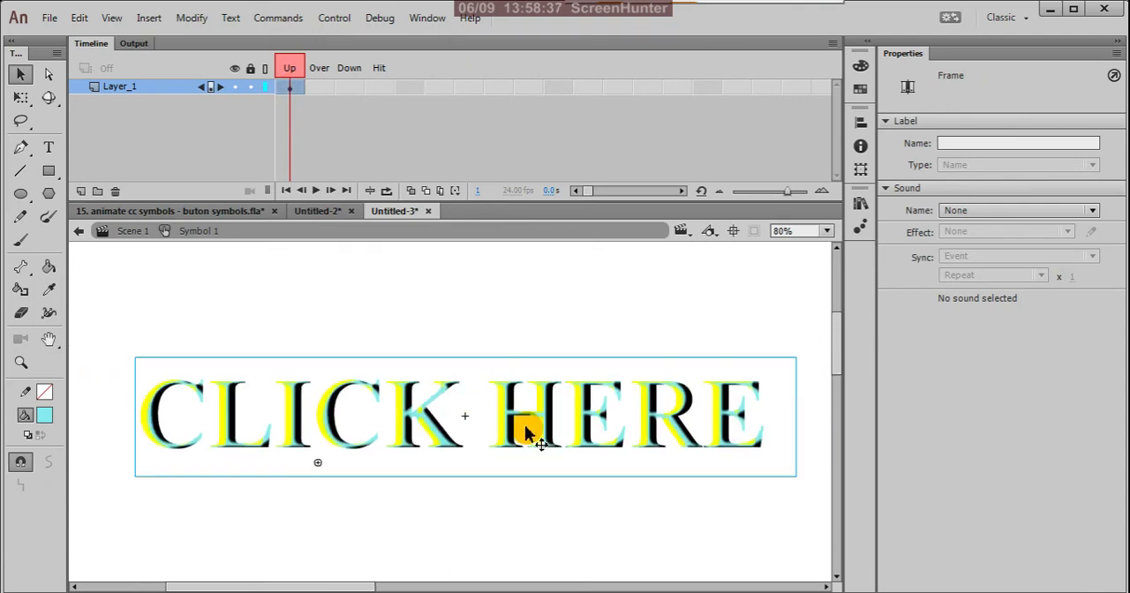
Deselect the "CLICK HERE" text and set the document's stage colour to black (#000000).
click(720, 425)
click(729, 320)
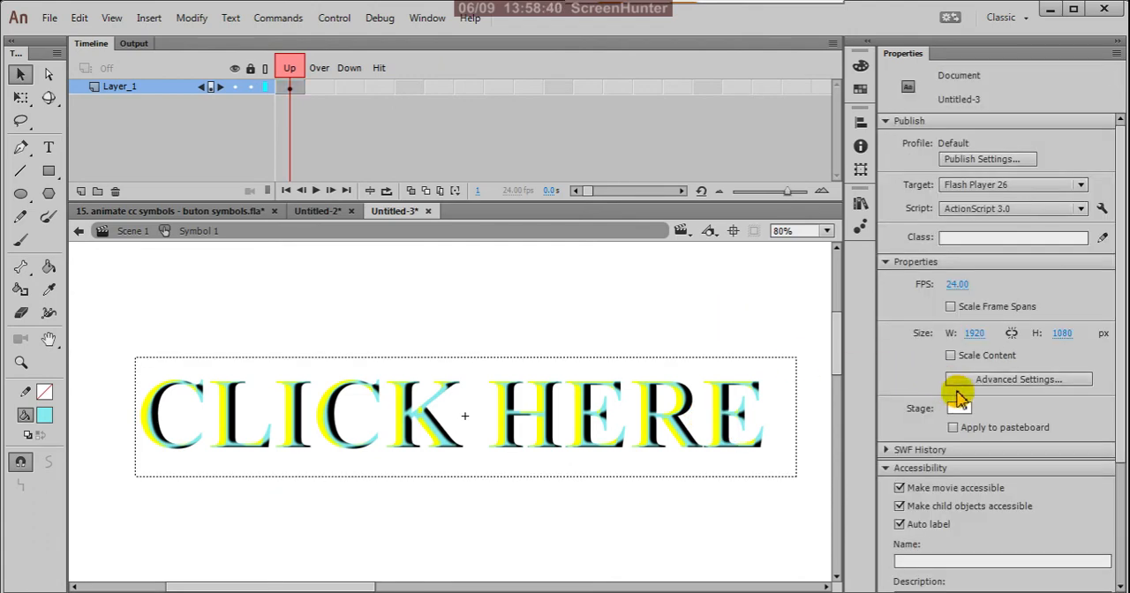
click(961, 411)
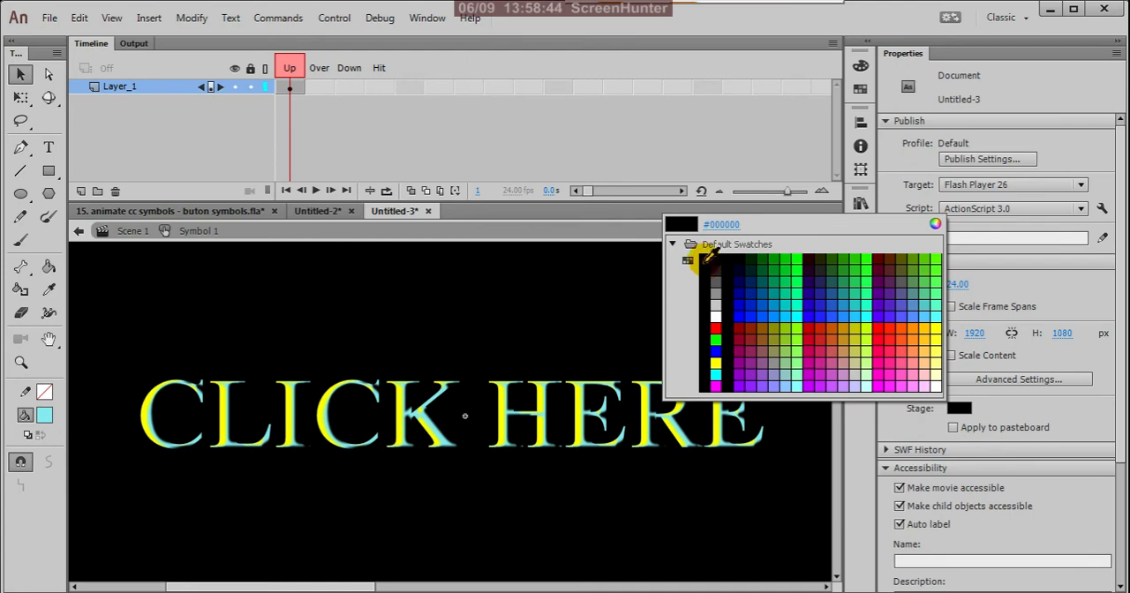
click(708, 256)
Scale down the "CLICK HERE" instance in the Up frame with Free Transform and deselect it.
click(678, 402)
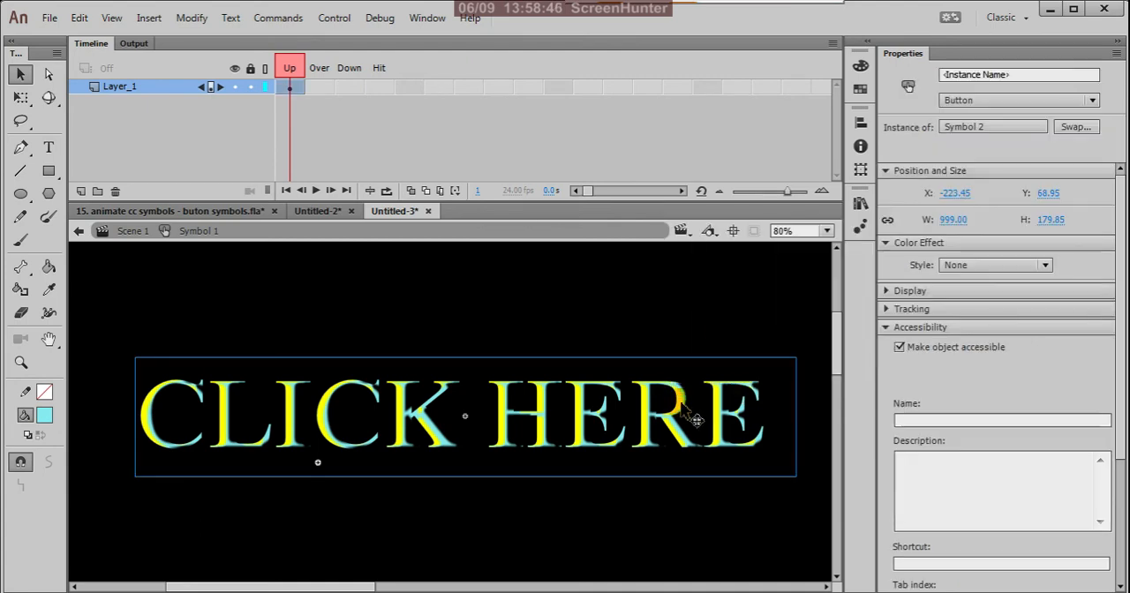
key(q)
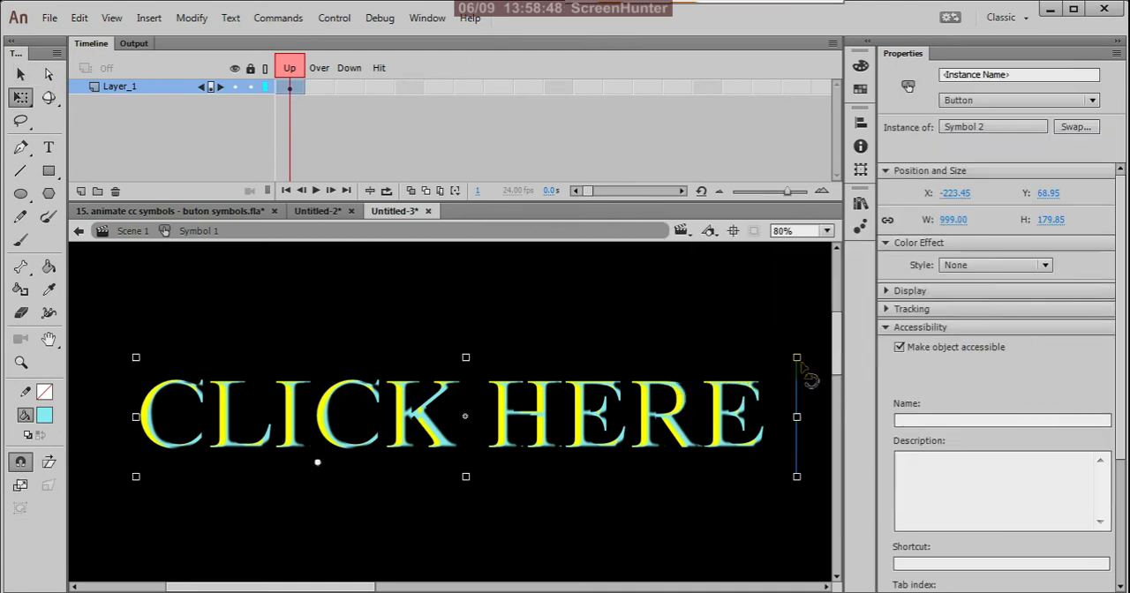
drag(797, 359, 782, 377)
click(672, 325)
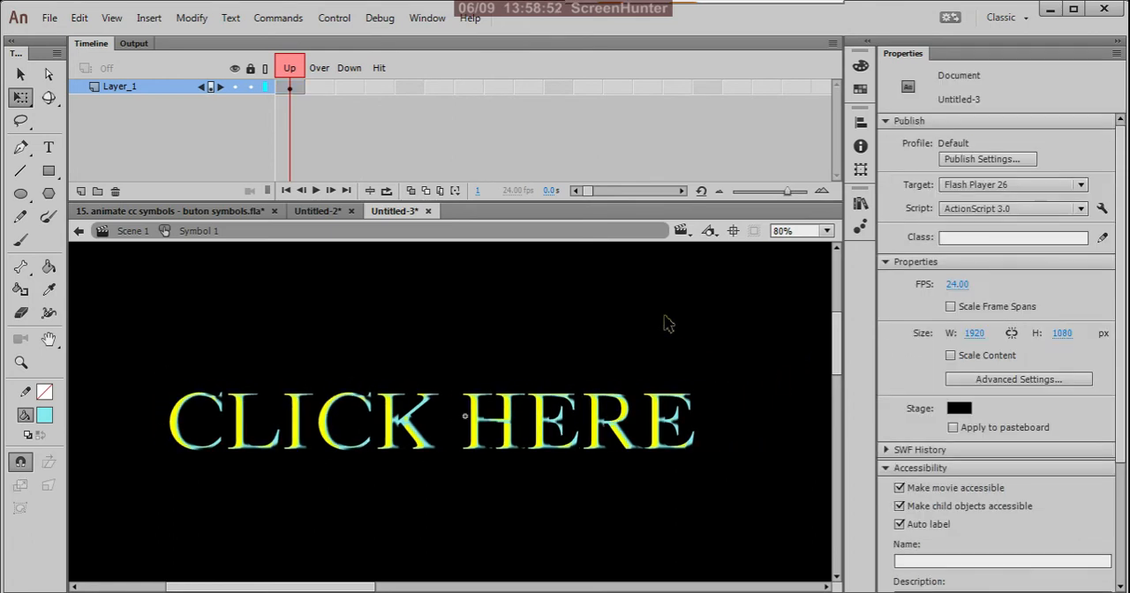
Insert a keyframe in the Over frame and enlarge the "CLICK HERE" instance to about 1193 × 215 px.
click(320, 88)
right_click(320, 88)
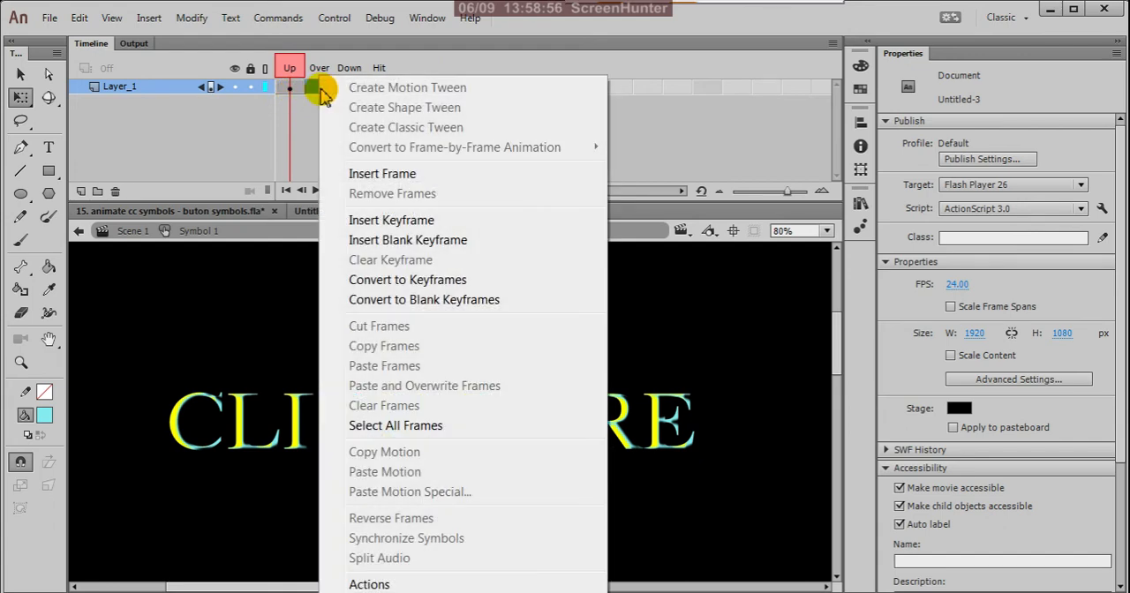
click(381, 223)
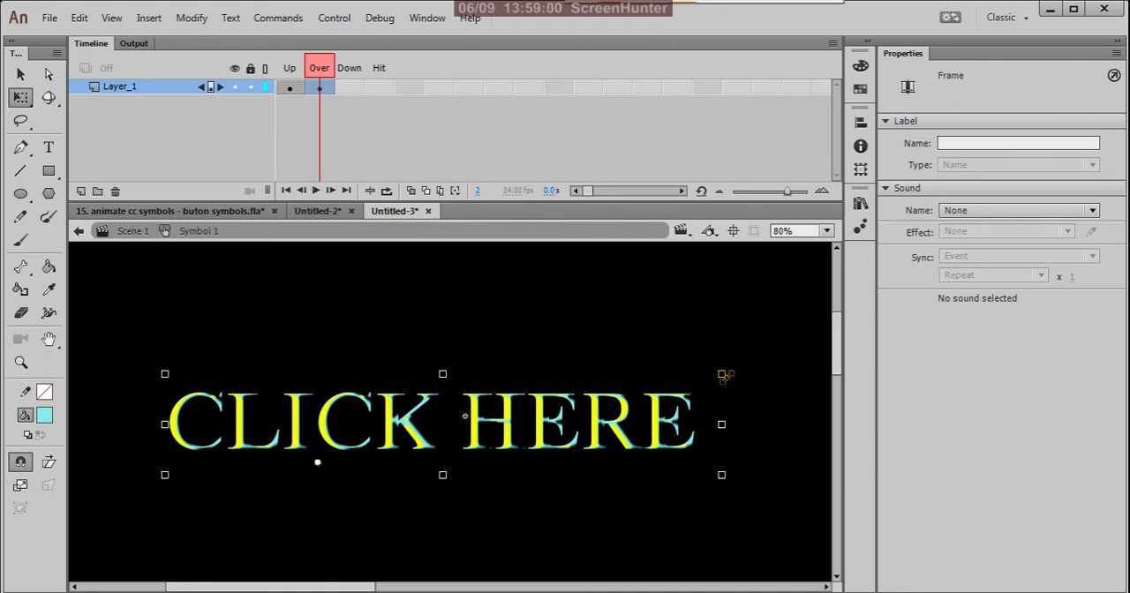
drag(724, 377, 889, 232)
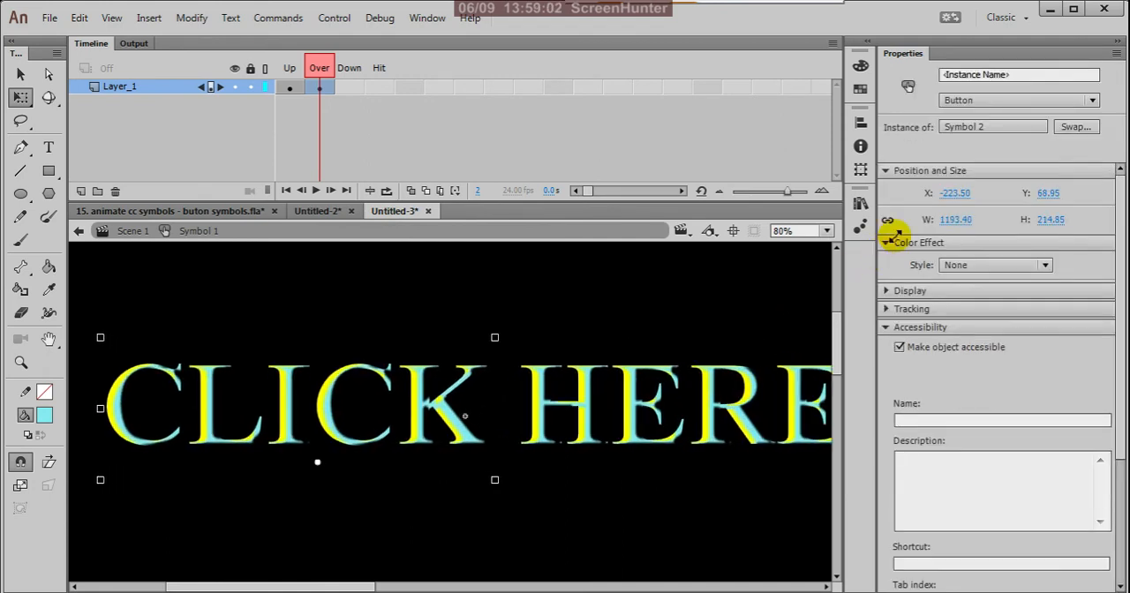
Turn on onion skinning and compare the Up frame's "CLICK HERE" text with the enlarged Over version.
click(410, 192)
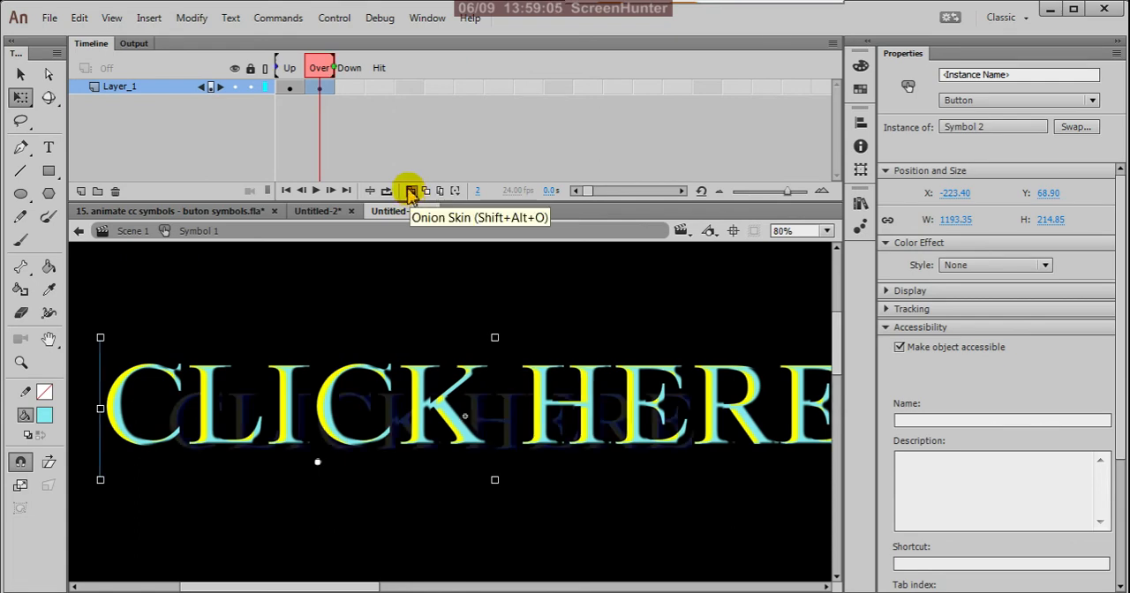
click(288, 87)
scroll(490, 360, down, 1)
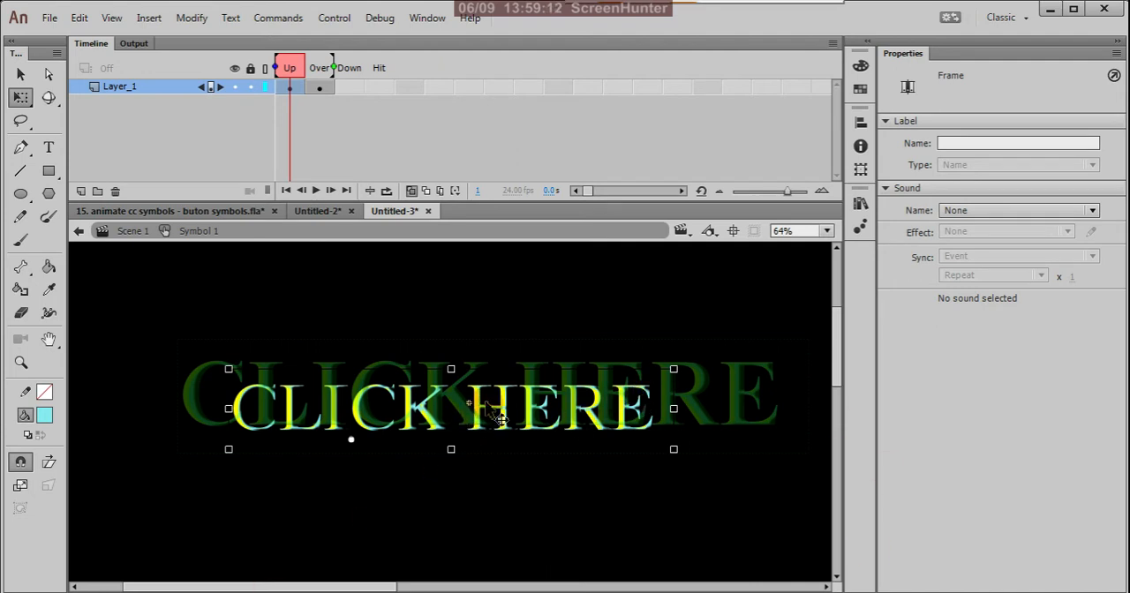
Remove the Over frame with the enlarged "CLICK HERE" text from Symbol 1's timeline.
click(322, 88)
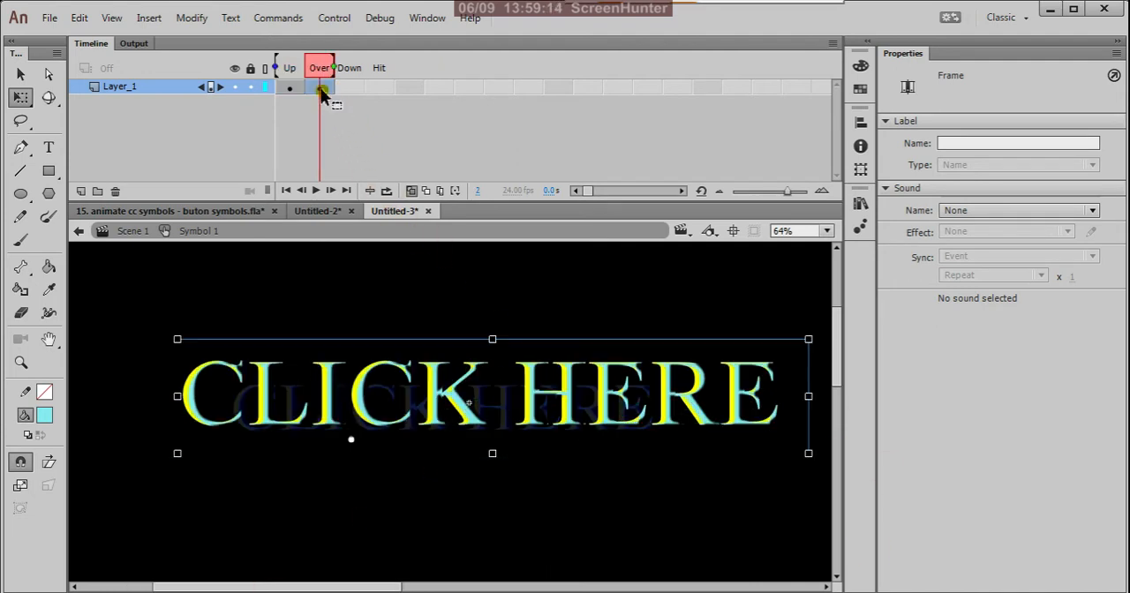
right_click(321, 90)
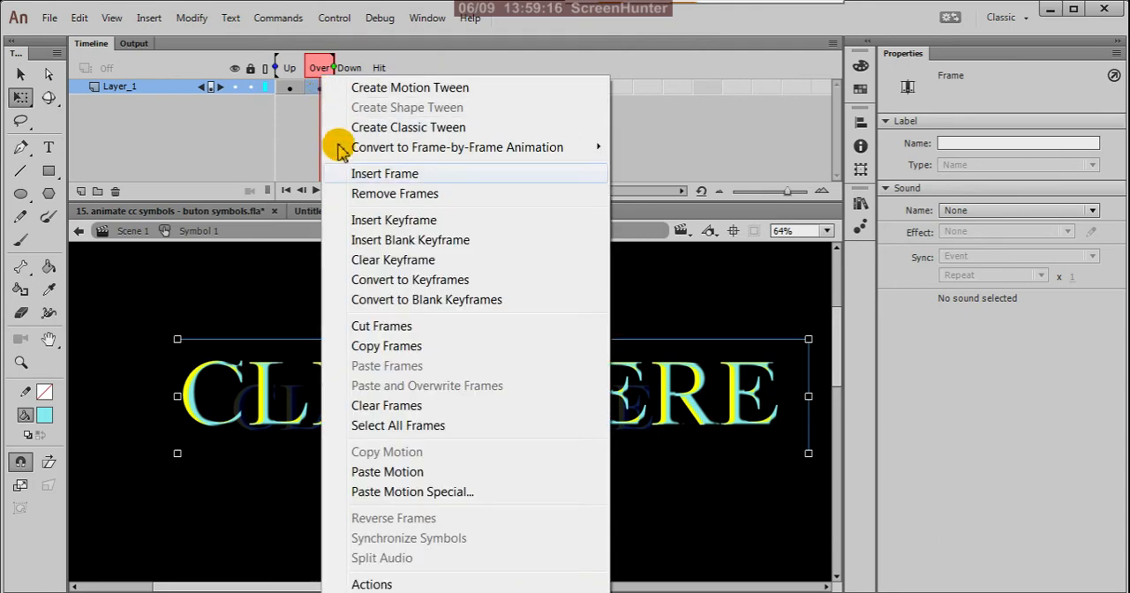
click(395, 193)
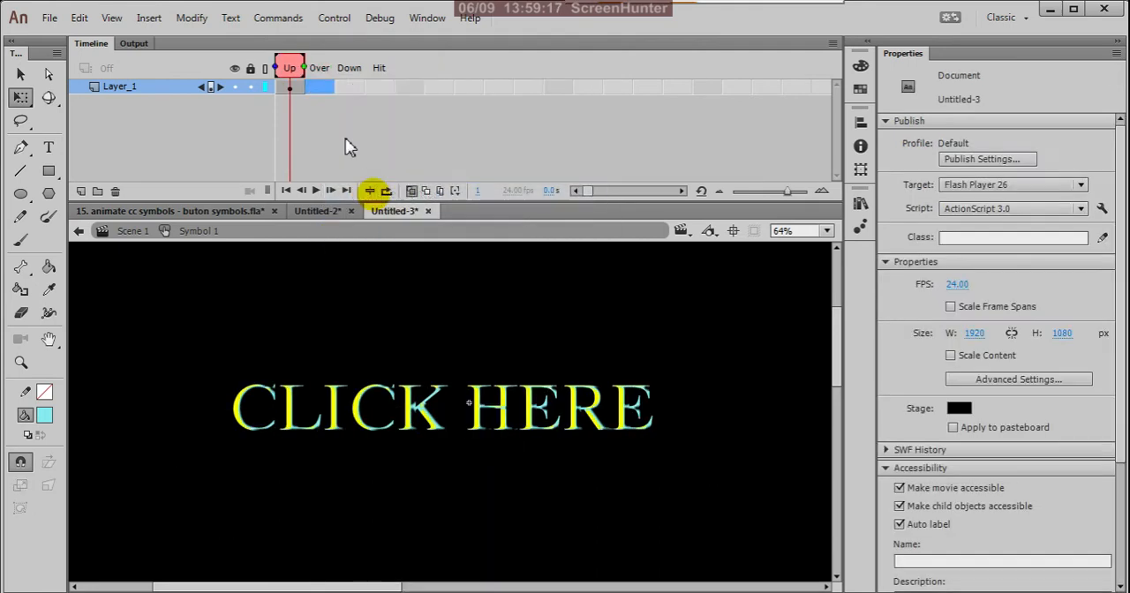
Insert a new keyframe in the Over frame and enlarge its "CLICK HERE" instance to about 1279 × 230 px.
right_click(321, 89)
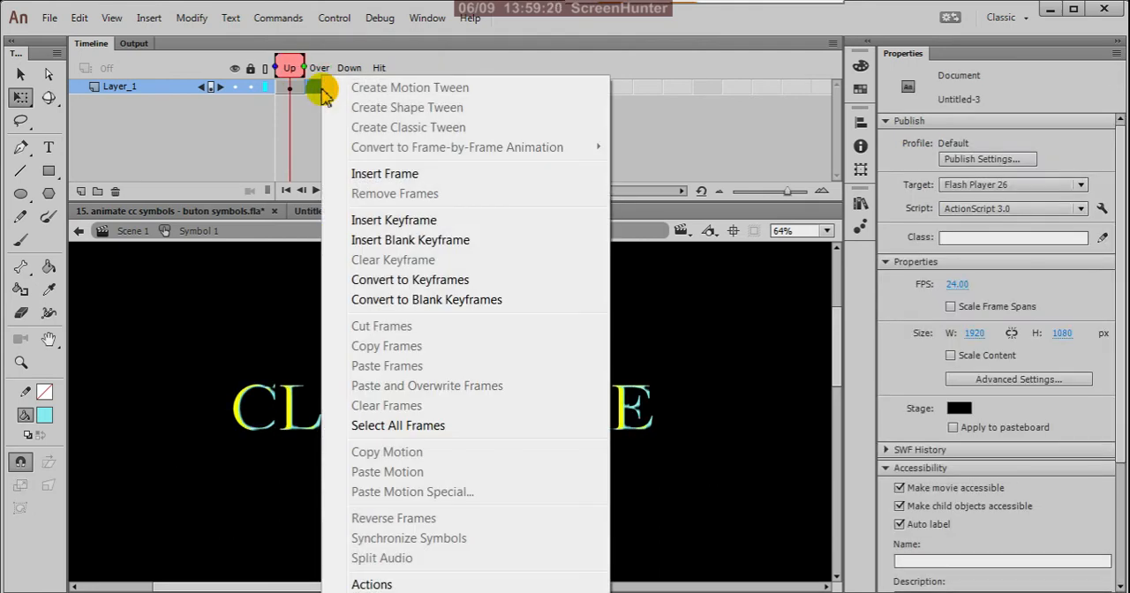
click(364, 222)
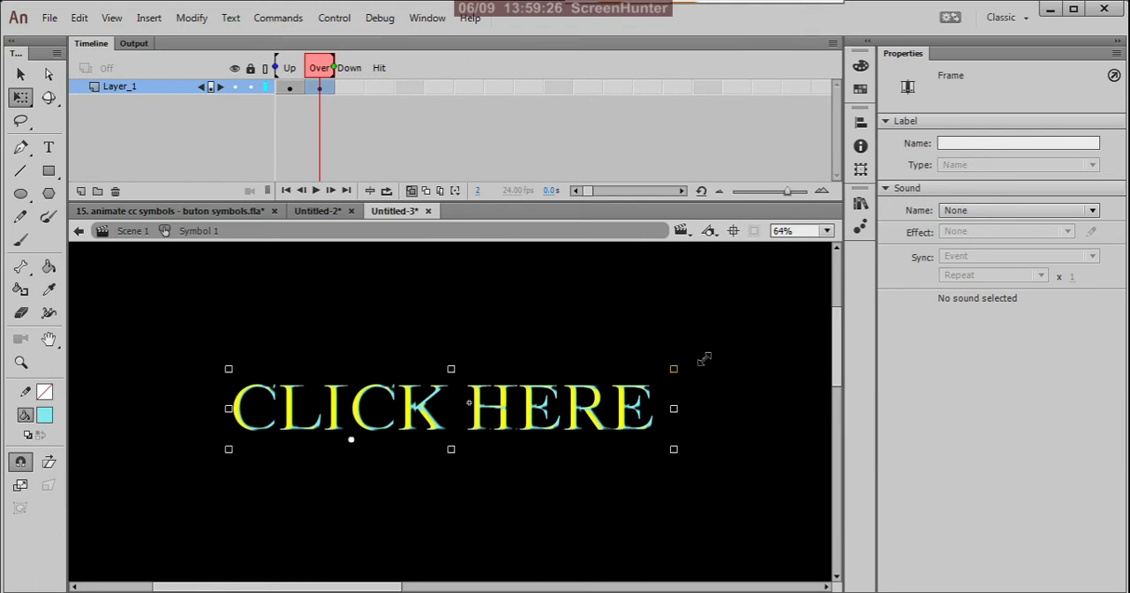
drag(704, 358, 843, 271)
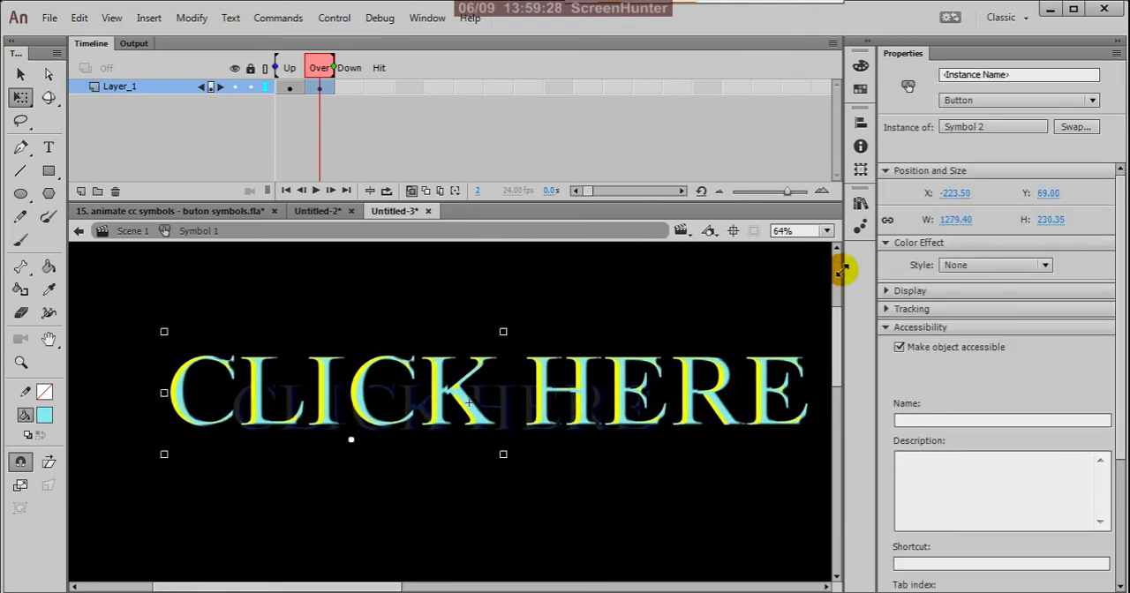
Compare the Up and Over frames with onion skinning, and remove the Over frame from Layer_1.
click(290, 88)
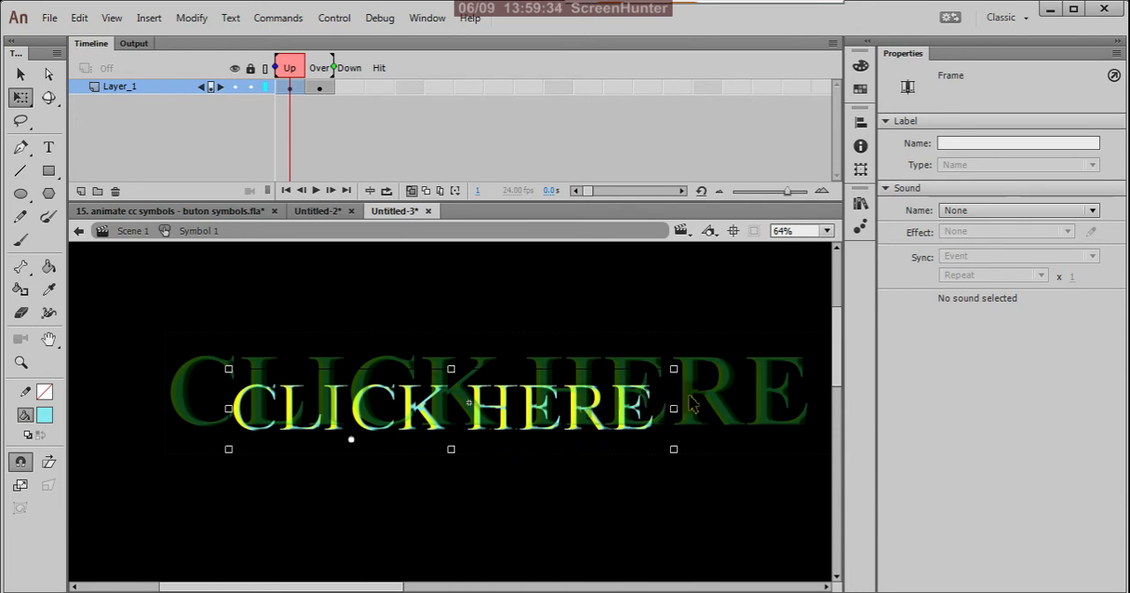
click(321, 89)
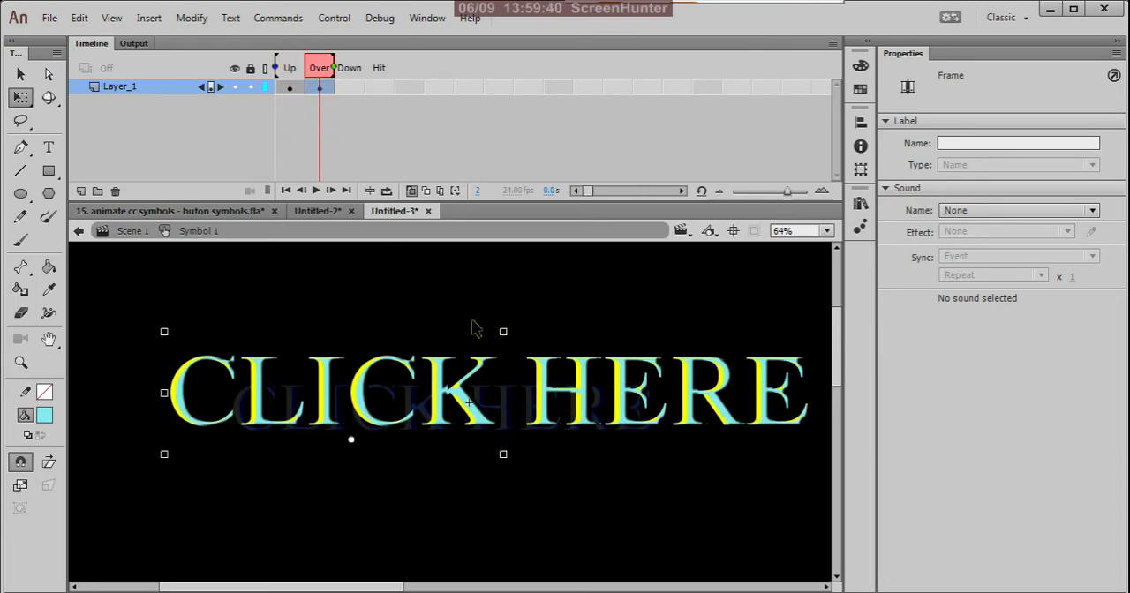
right_click(325, 88)
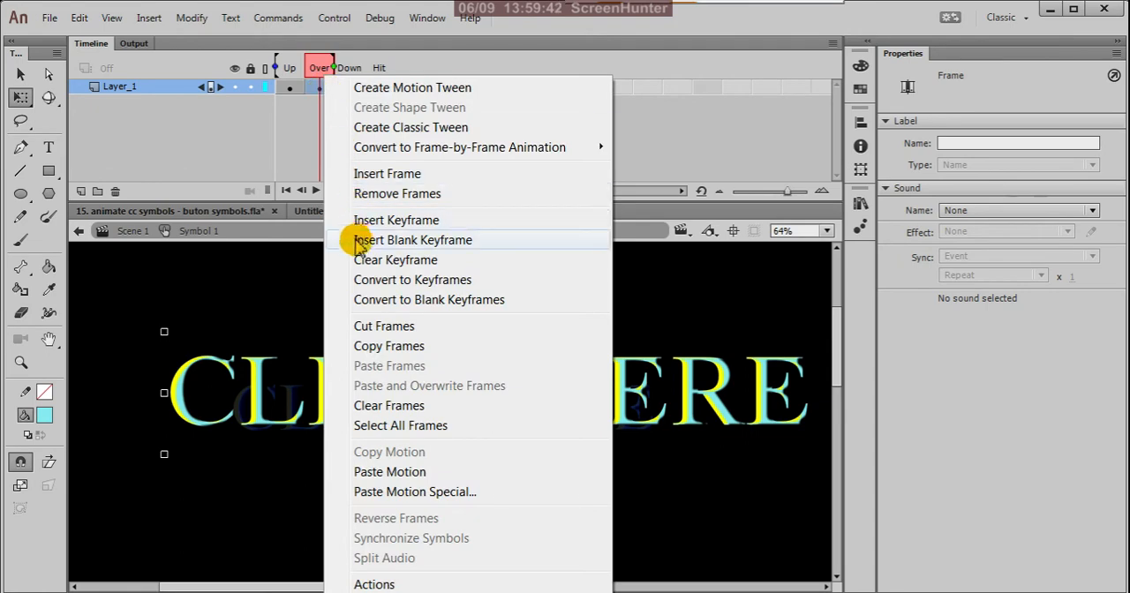
click(378, 194)
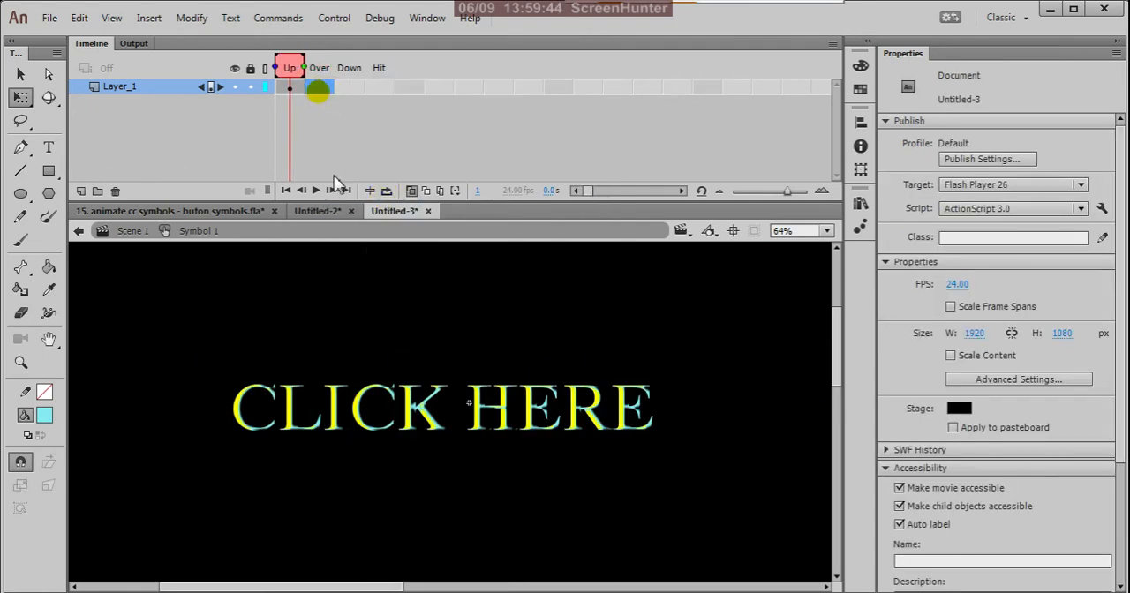
Insert a keyframe in the Over frame and enlarge its "CLICK HERE" instance to about 1217 × 219 px.
right_click(323, 87)
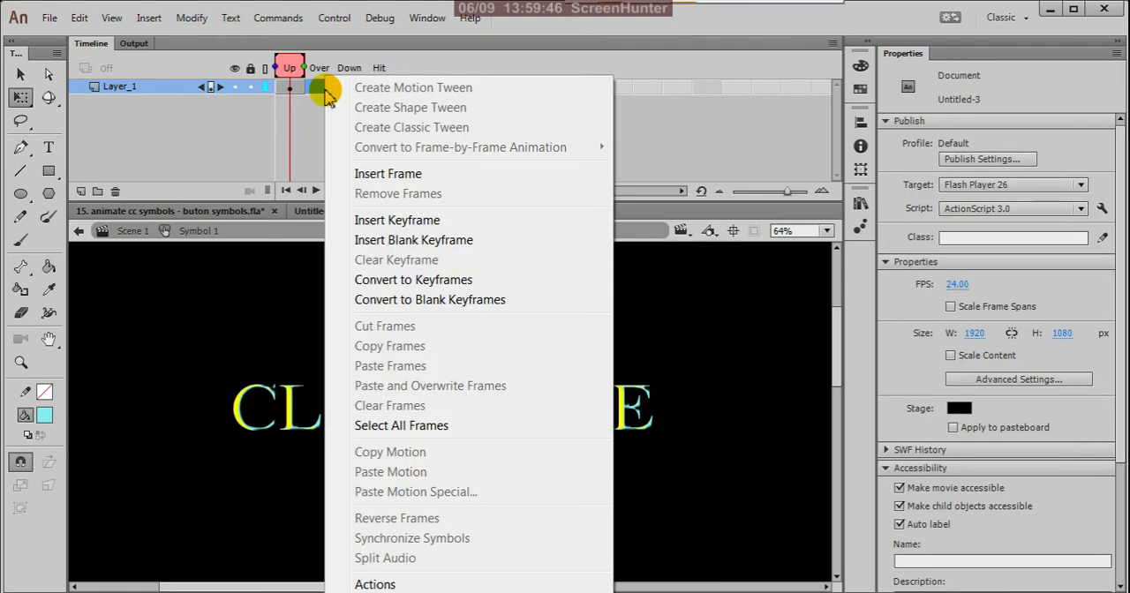
click(385, 223)
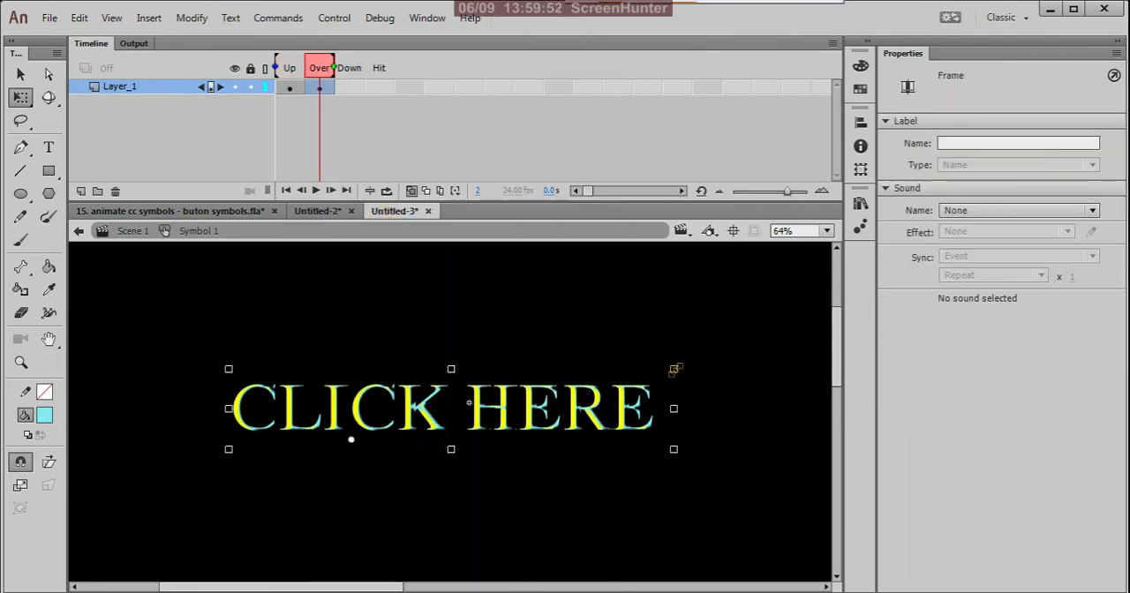
drag(674, 369, 819, 285)
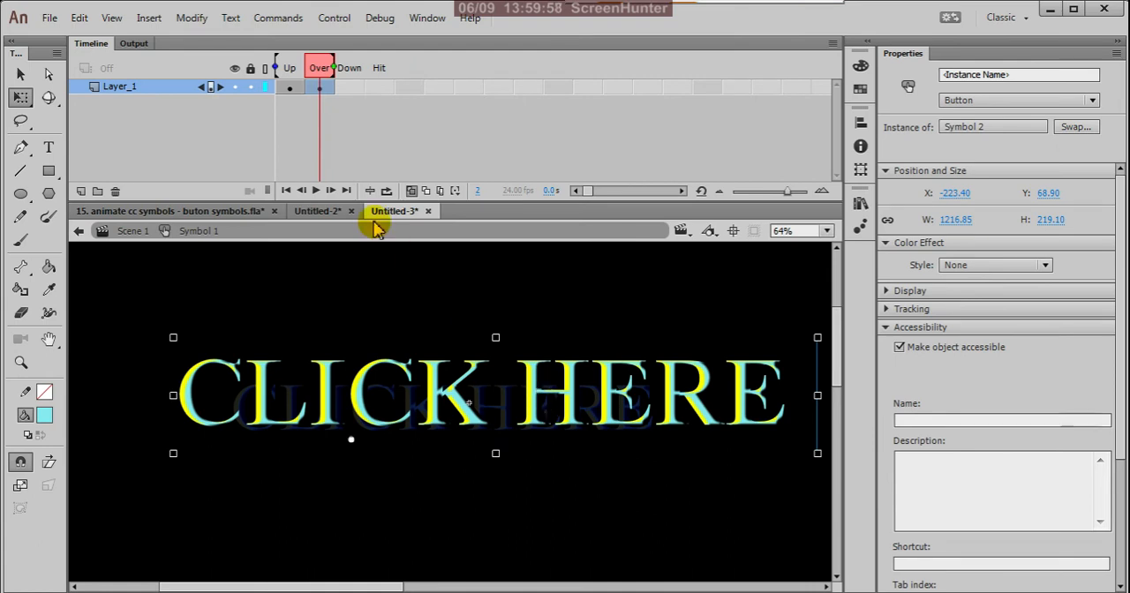
Nudge the Up frame's "CLICK HERE" text so it is centred on the onion-skinned enlarged Over version.
click(291, 88)
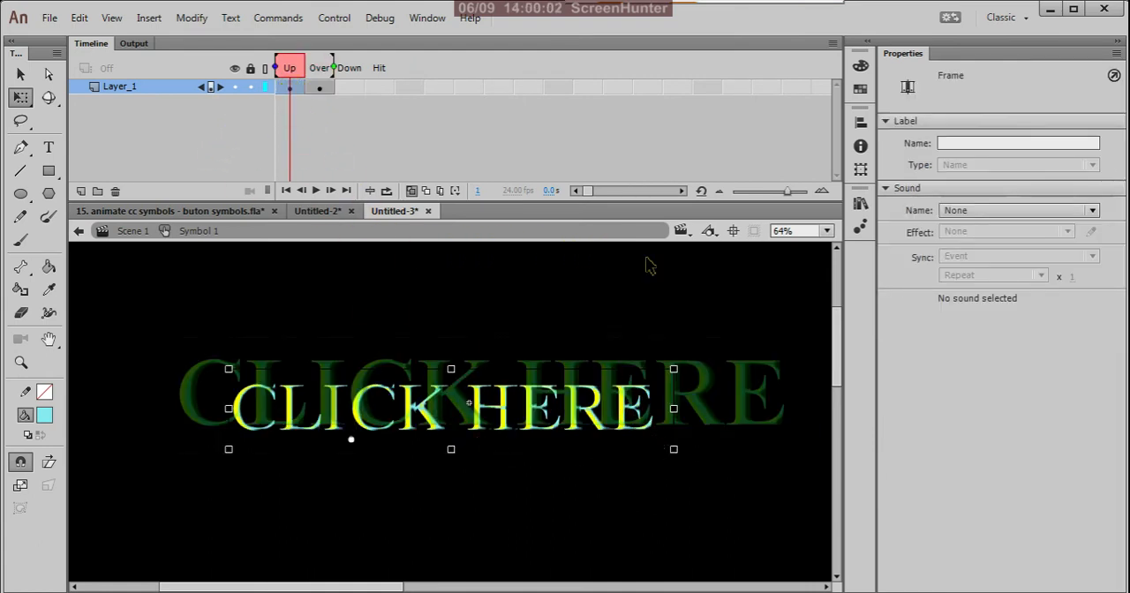
key(Up)
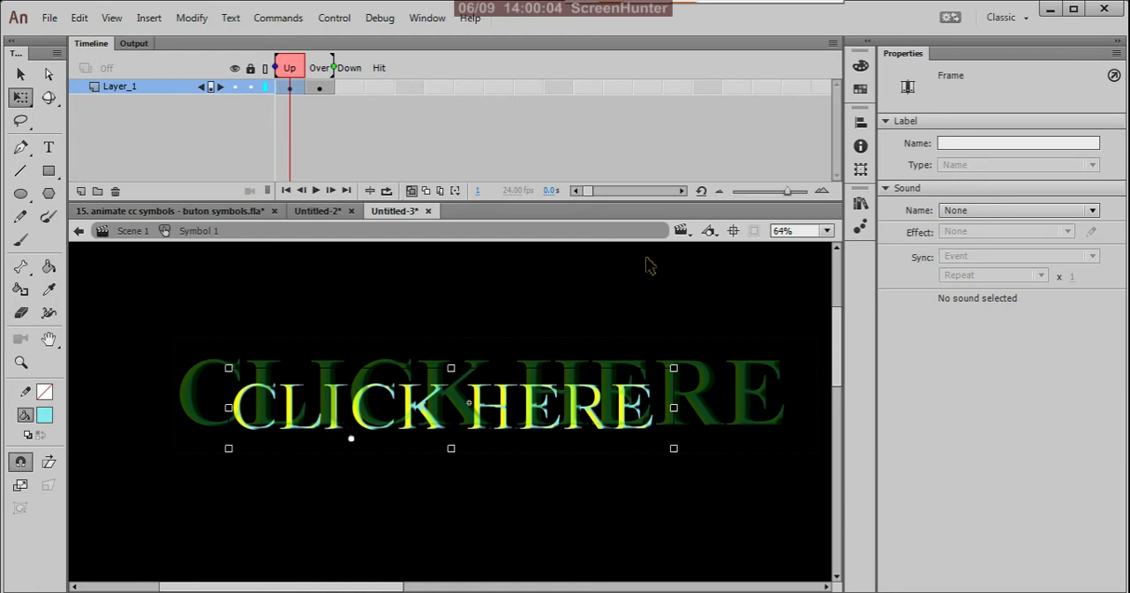
key(shift+Up)
key(shift+Up)
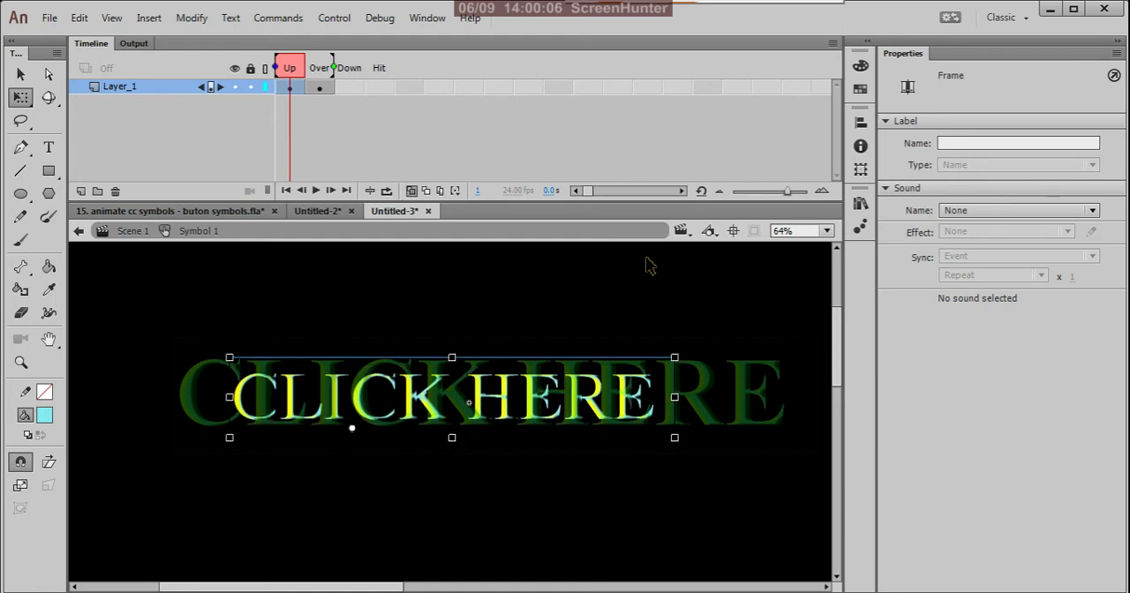
key(shift+Right)
key(shift+Right)
key(shift+Right)
key(Up)
key(Up)
key(Up)
key(Up)
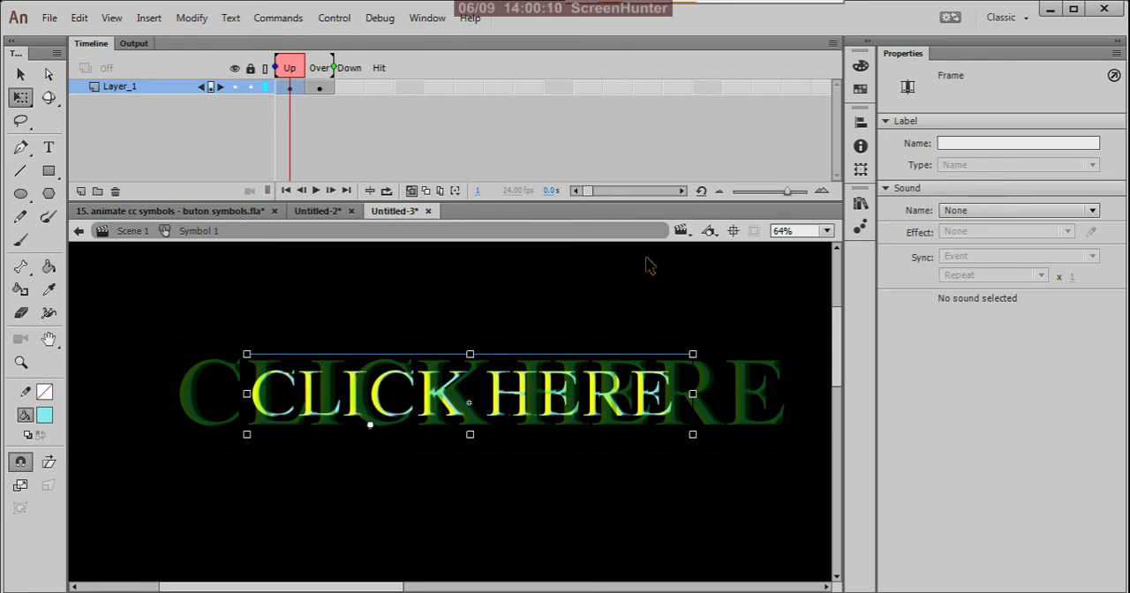
key(Right)
key(Right)
key(Right)
key(Right)
key(Right)
key(Right)
key(Right)
key(Right)
key(Right)
key(Right)
key(Right)
key(Right)
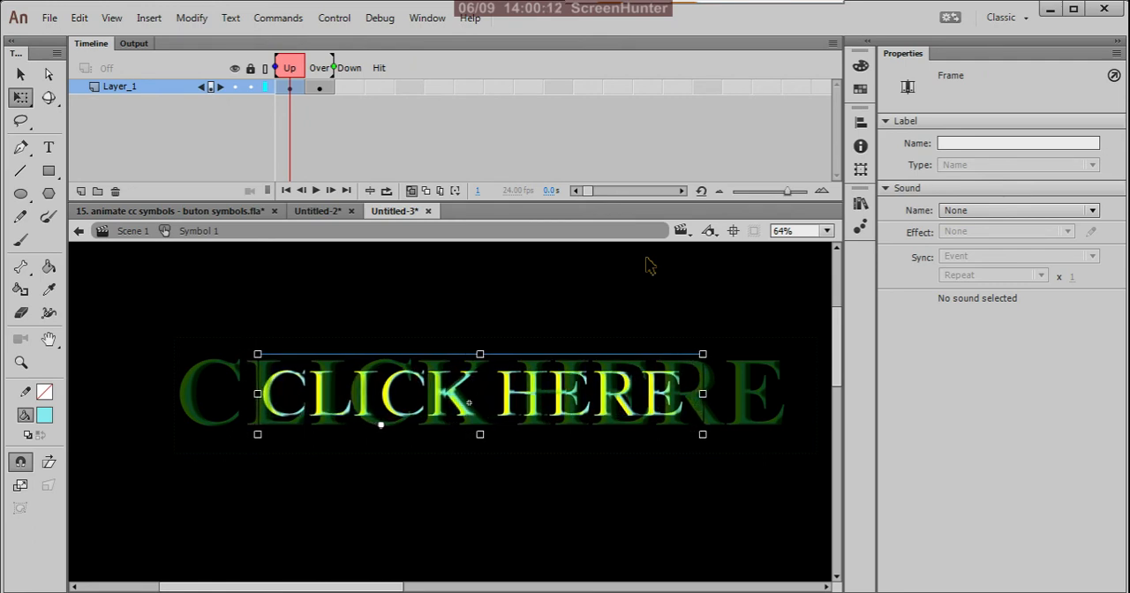
key(Right)
key(Right)
key(Right)
key(Right)
key(Right)
key(Right)
key(Right)
key(Right)
key(Right)
key(Right)
key(Up)
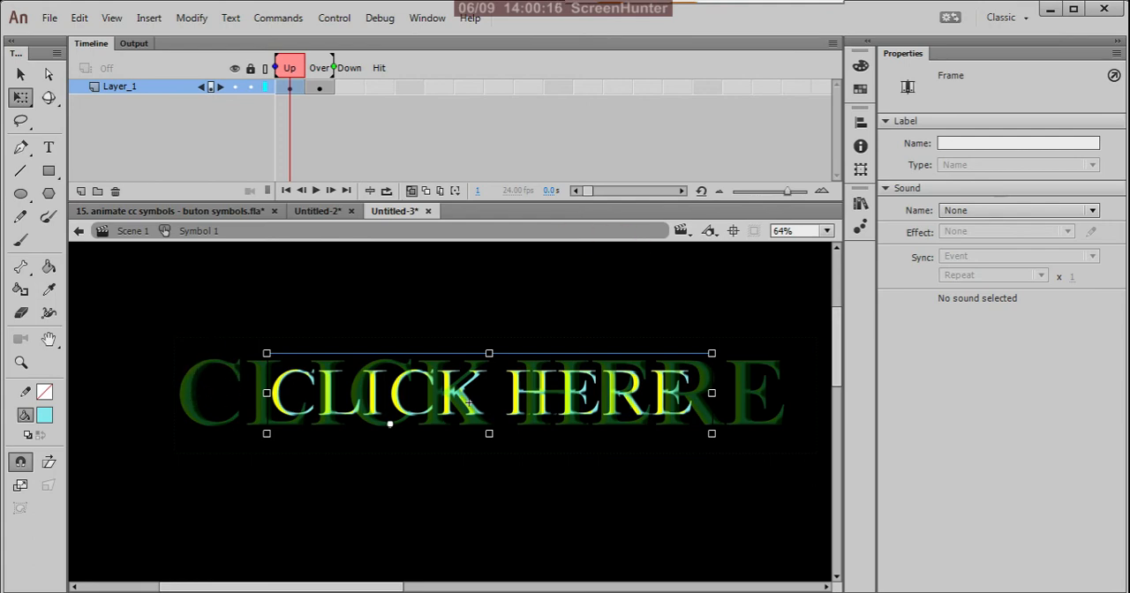
Copy the Up frame of Layer_1 and paste it into the Down frame.
right_click(292, 88)
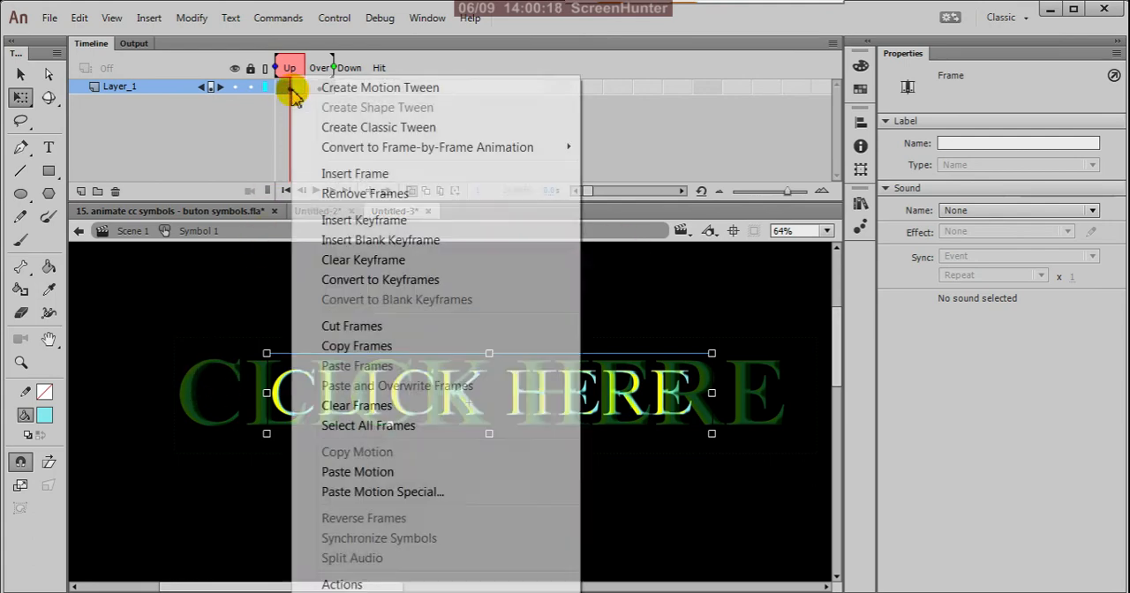
click(357, 346)
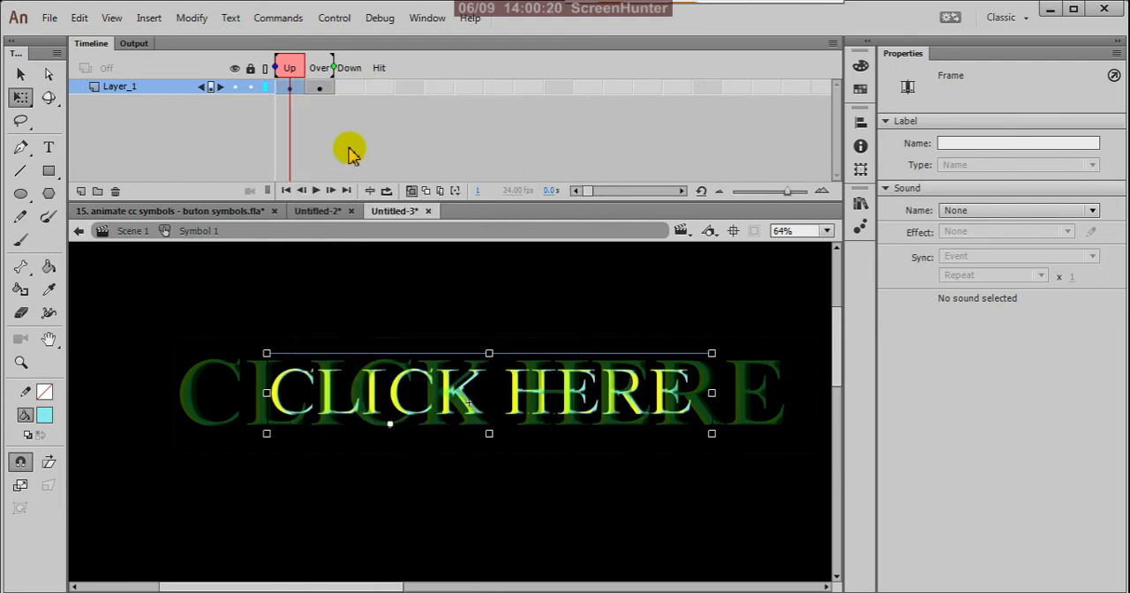
click(329, 88)
right_click(348, 88)
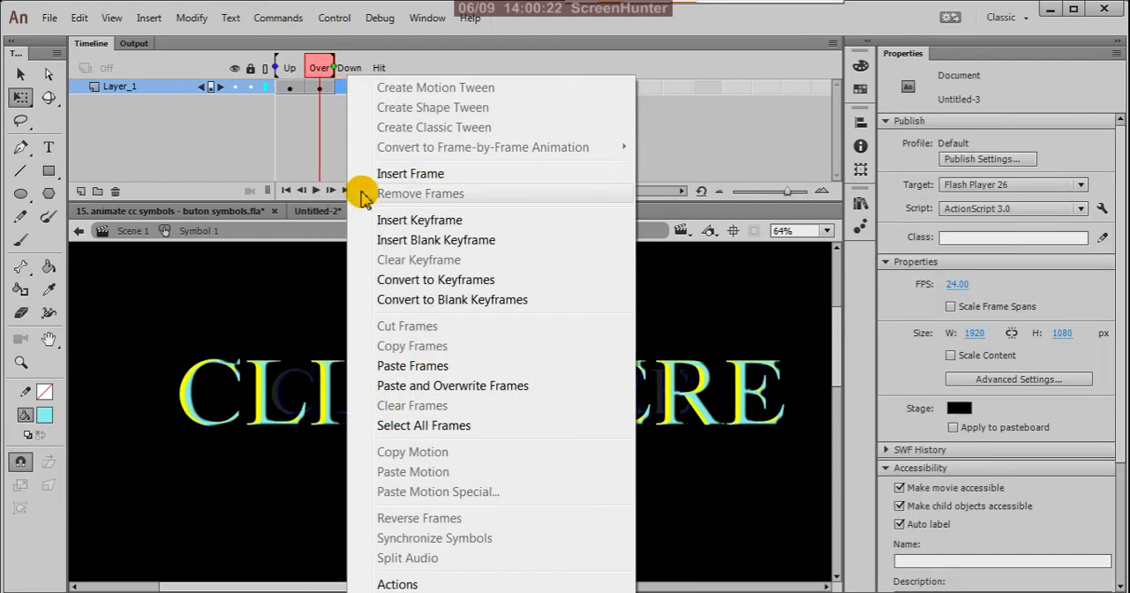
click(383, 364)
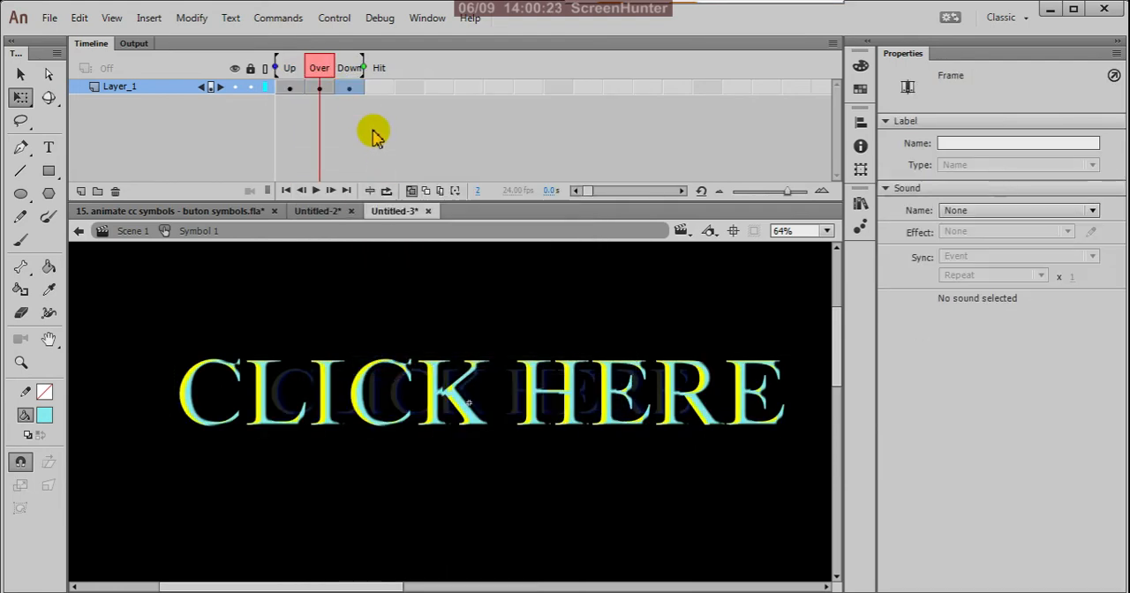
click(350, 89)
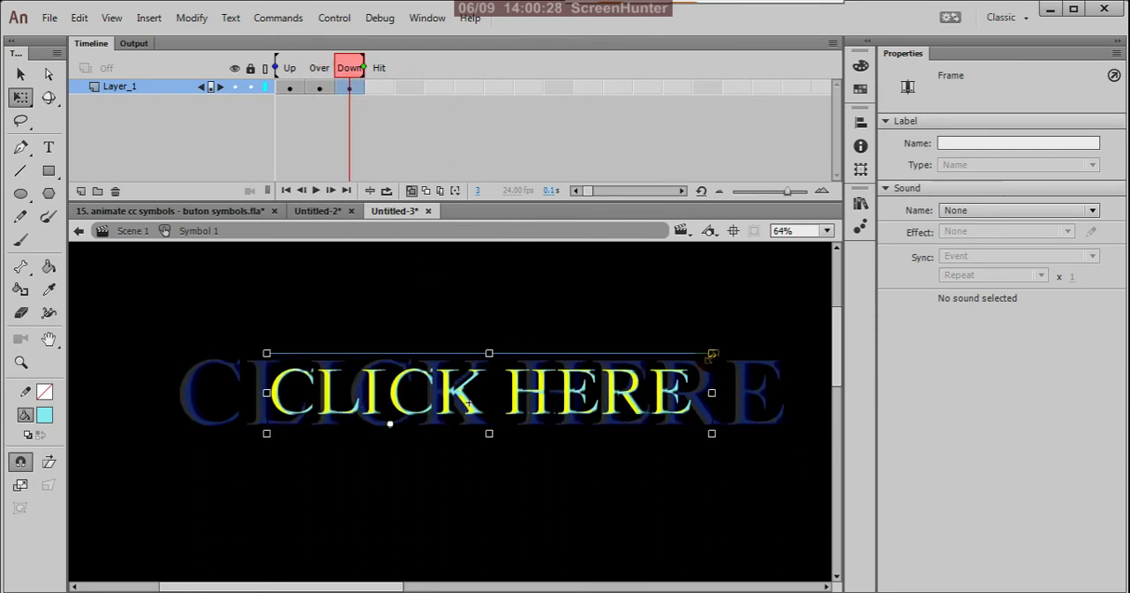
Shrink the Down frame's "CLICK HERE" instance to about 417 × 75 px and move it toward the centre of the onion-skinned versions.
drag(713, 354, 672, 391)
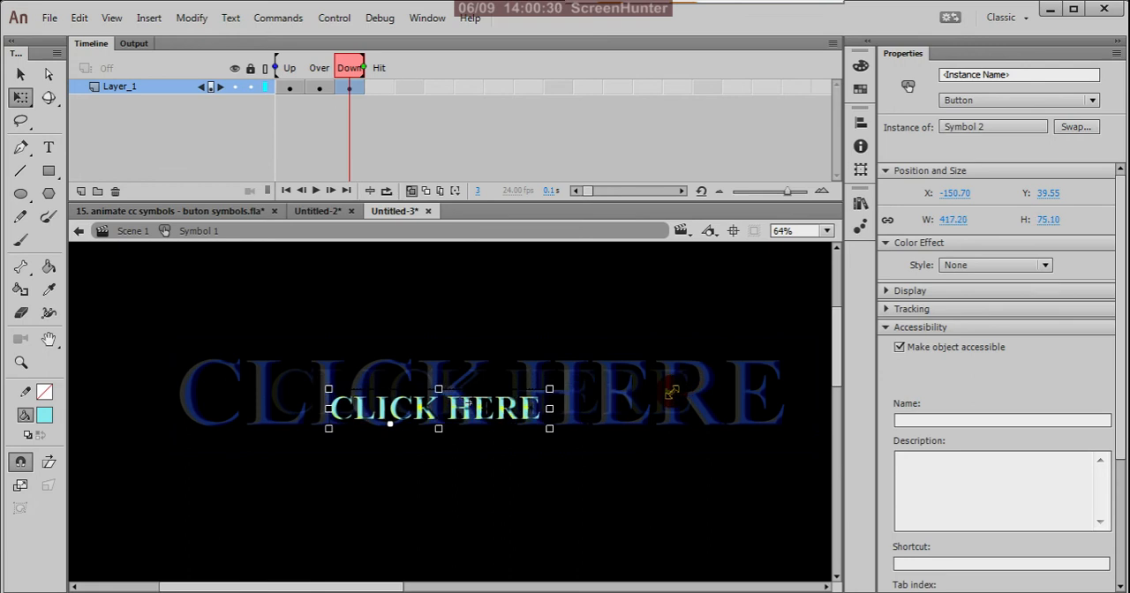
click(350, 88)
scroll(467, 362, up, 3)
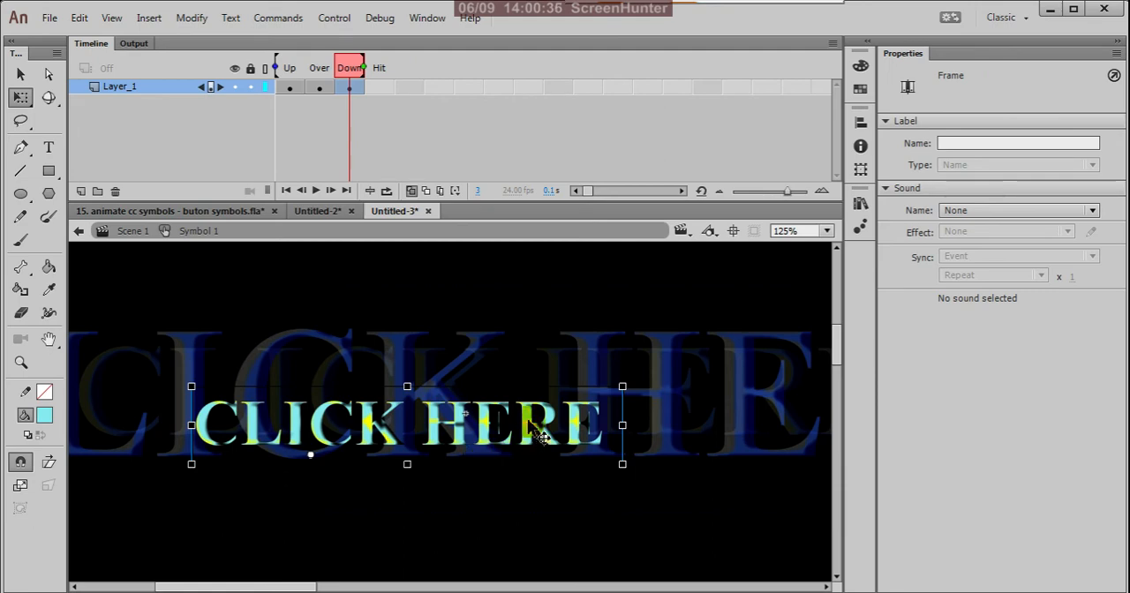
drag(541, 436, 572, 405)
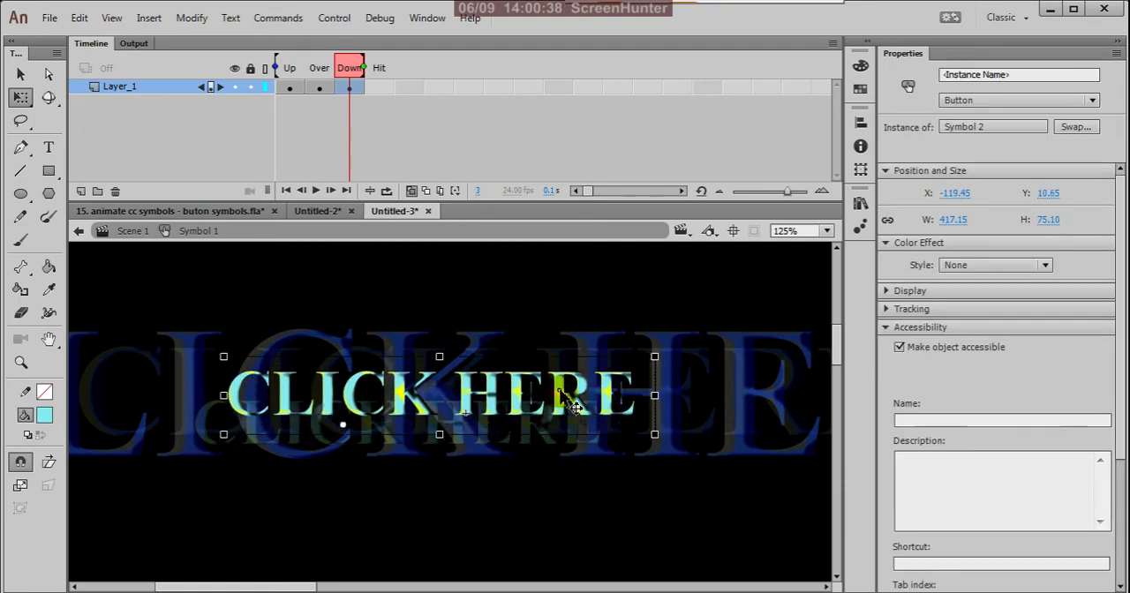
scroll(645, 325, down, 1)
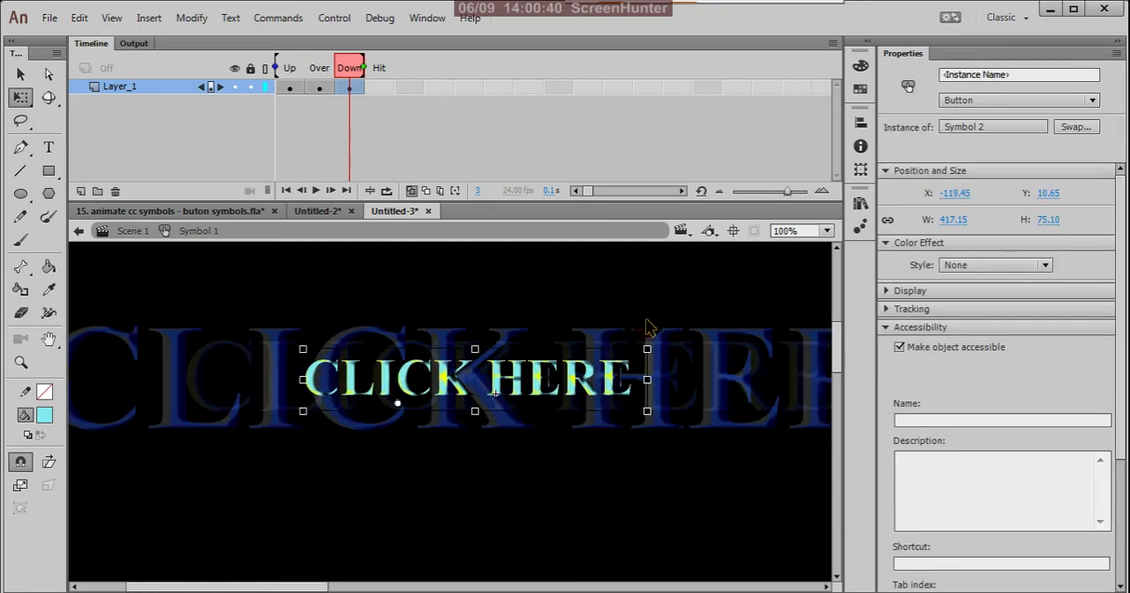
scroll(650, 328, down, 1)
scroll(521, 354, up, 3)
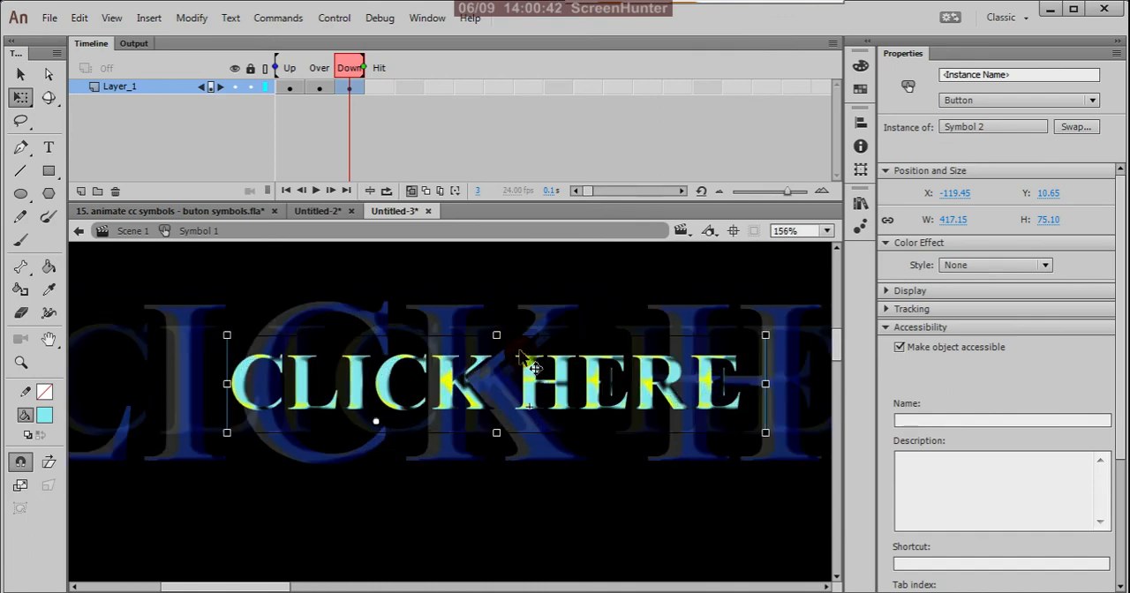
scroll(522, 360, down, 4)
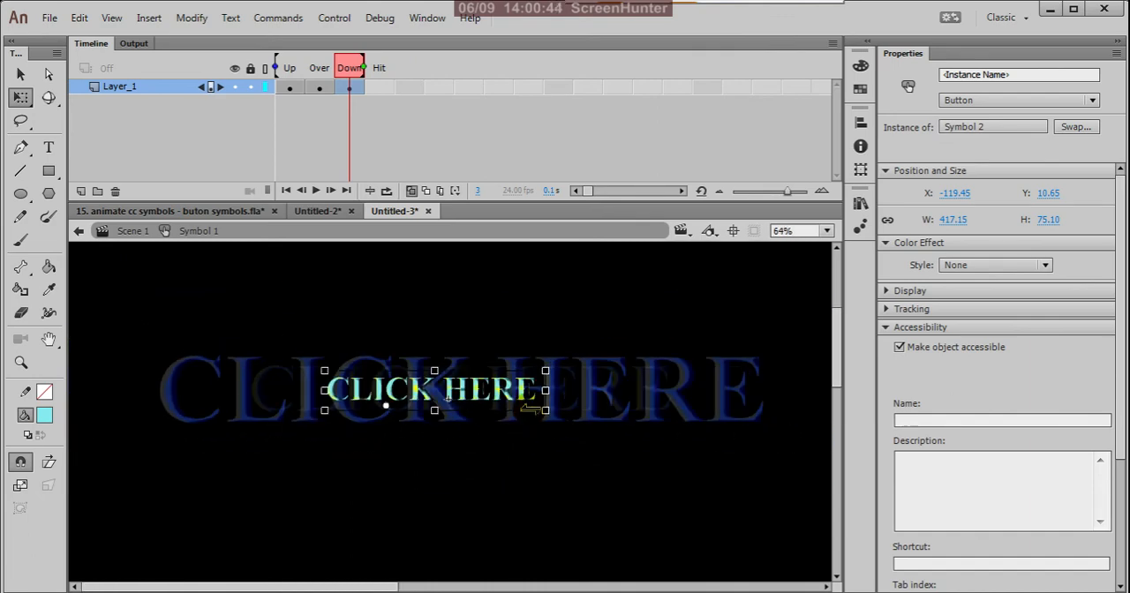
Switch to the Selection tool, turn off onion skinning, and return from Symbol 1 to Scene 1.
click(483, 488)
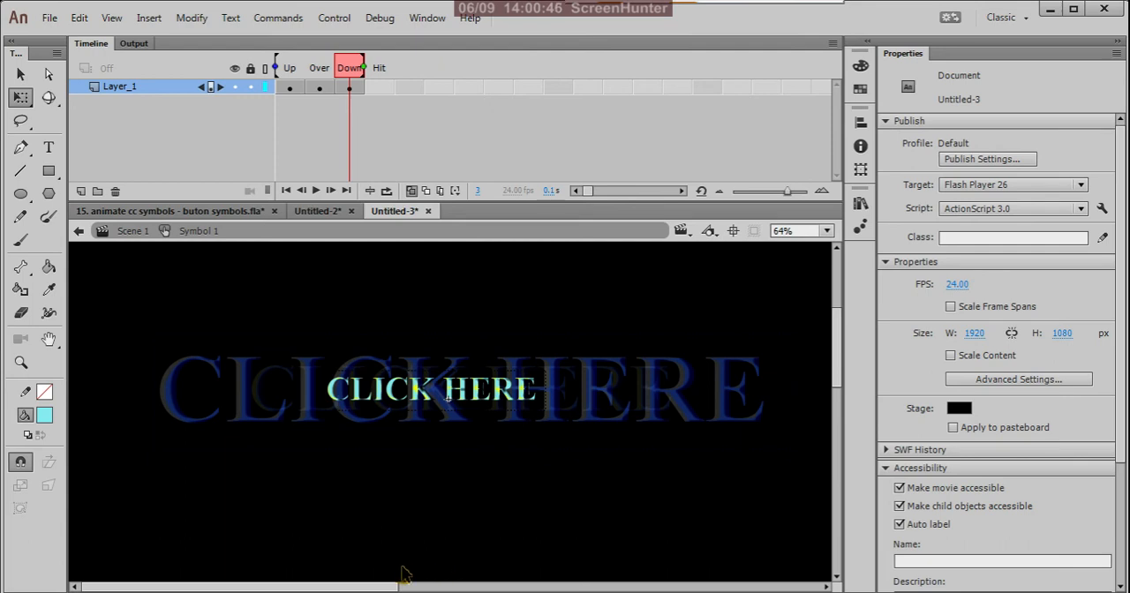
key(v)
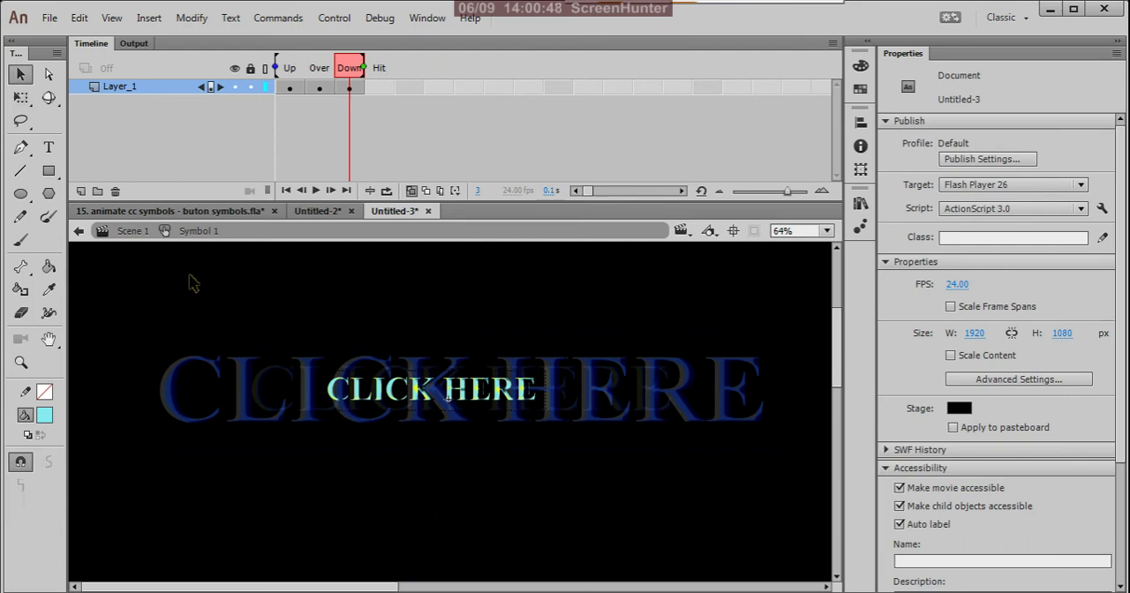
click(411, 190)
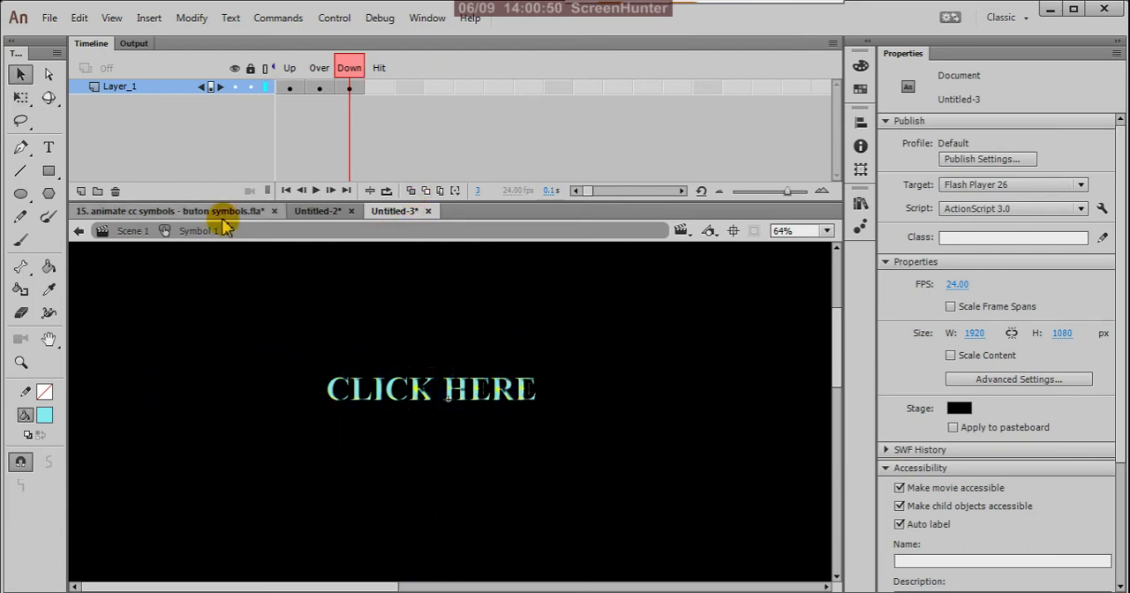
click(78, 231)
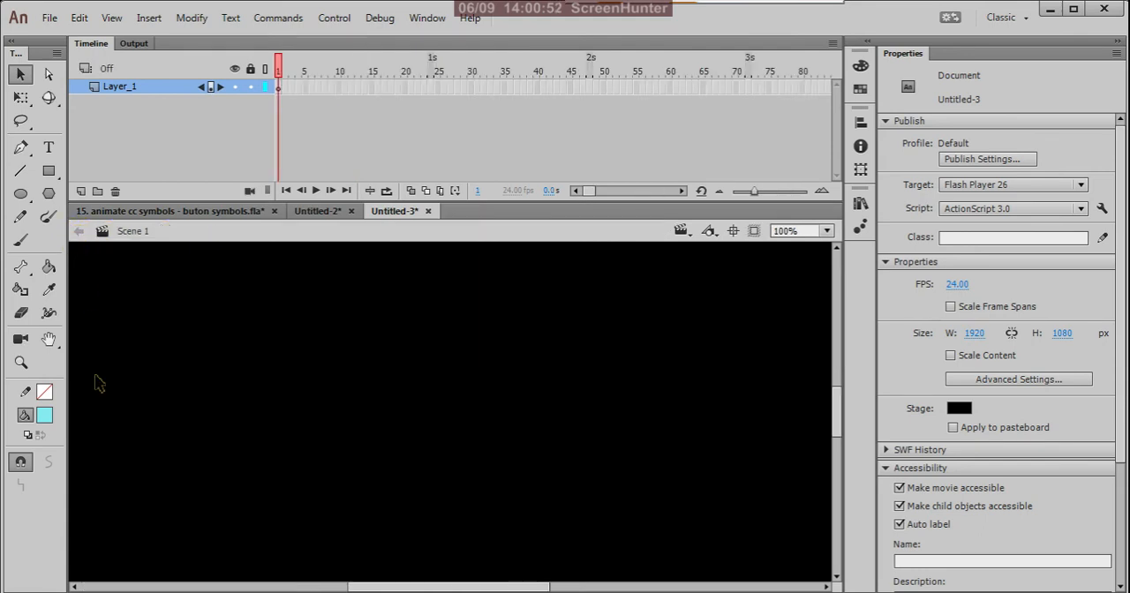
scroll(534, 420, down, 3)
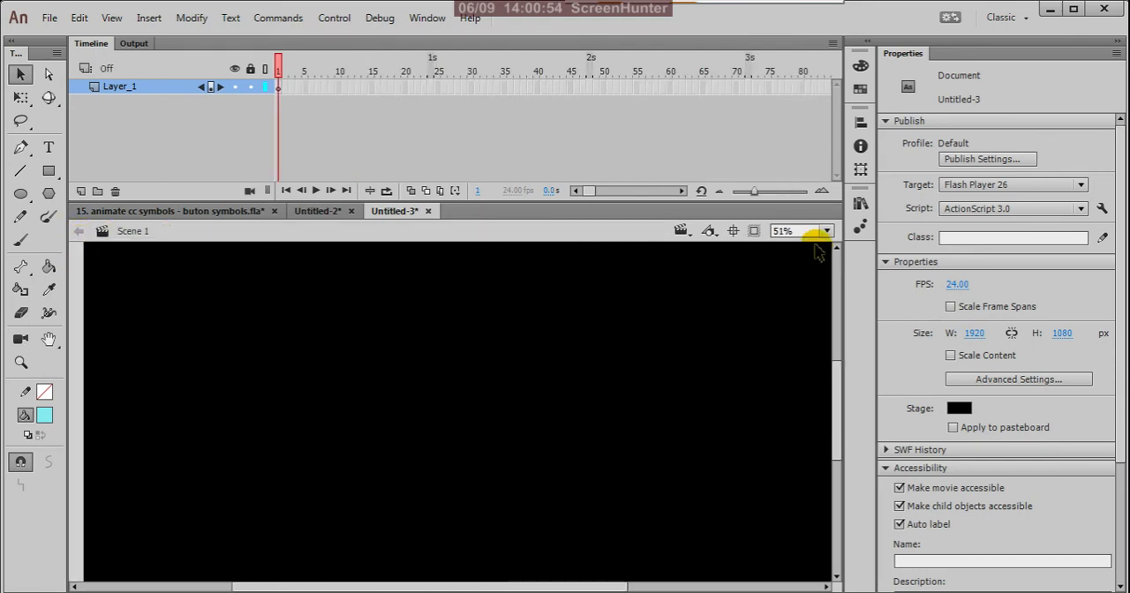
Place an instance of Symbol 2 from the library on the stage and move it closer to the stage centre.
click(860, 204)
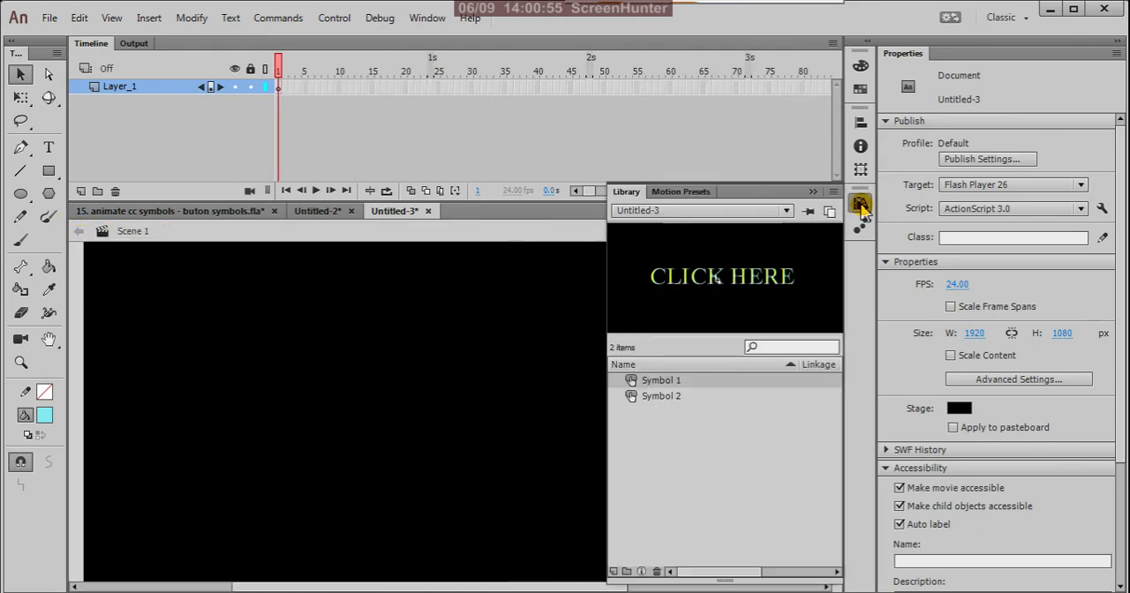
click(677, 399)
click(682, 382)
click(682, 396)
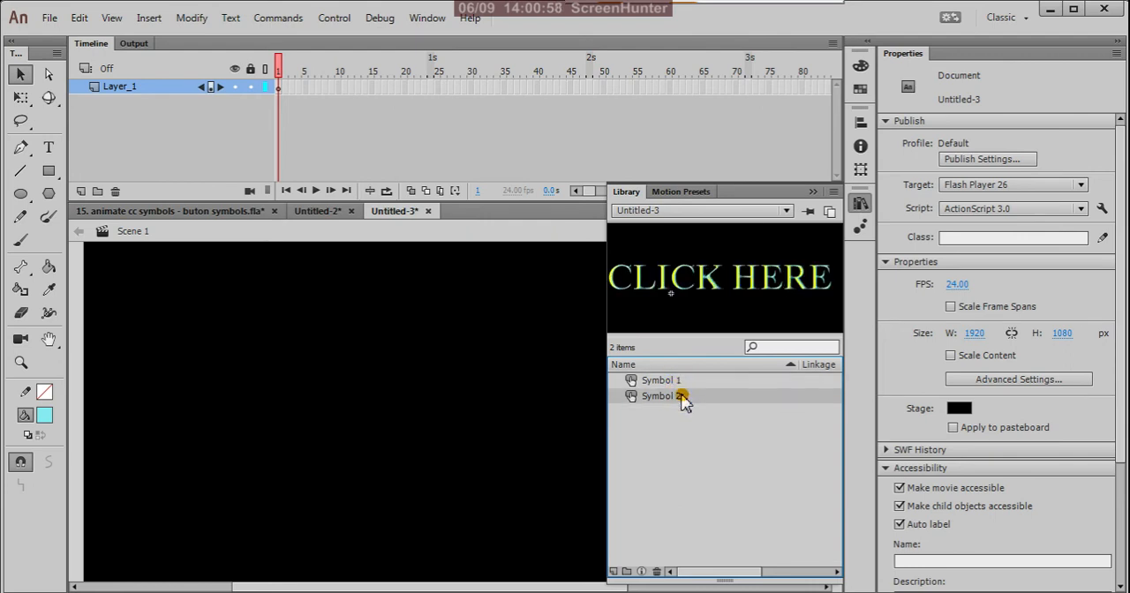
drag(649, 399, 436, 452)
click(509, 312)
scroll(720, 387, down, 2)
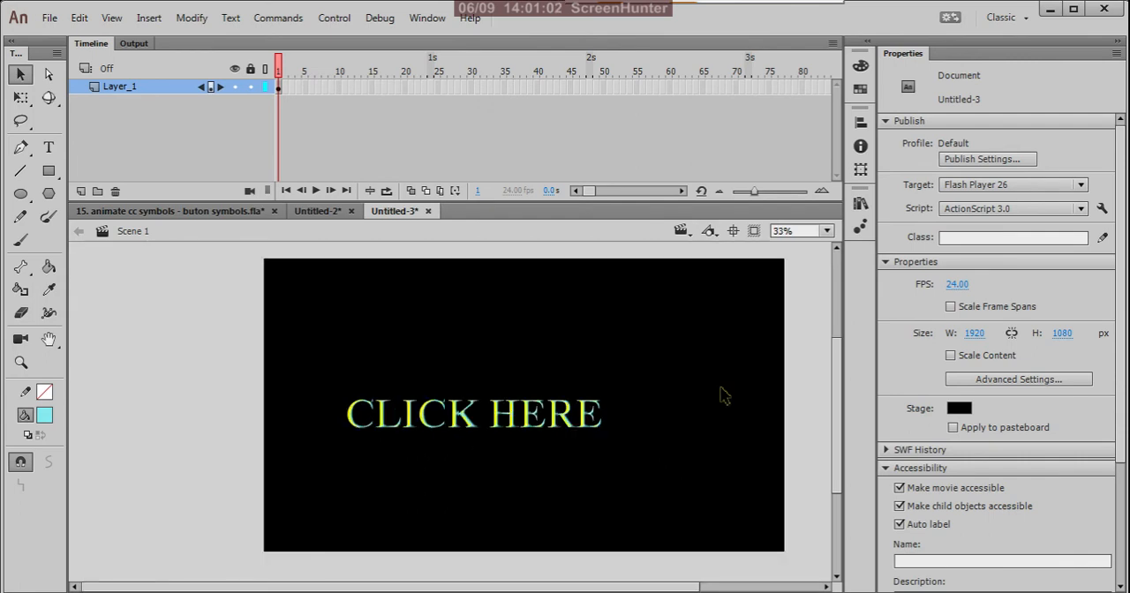
click(583, 425)
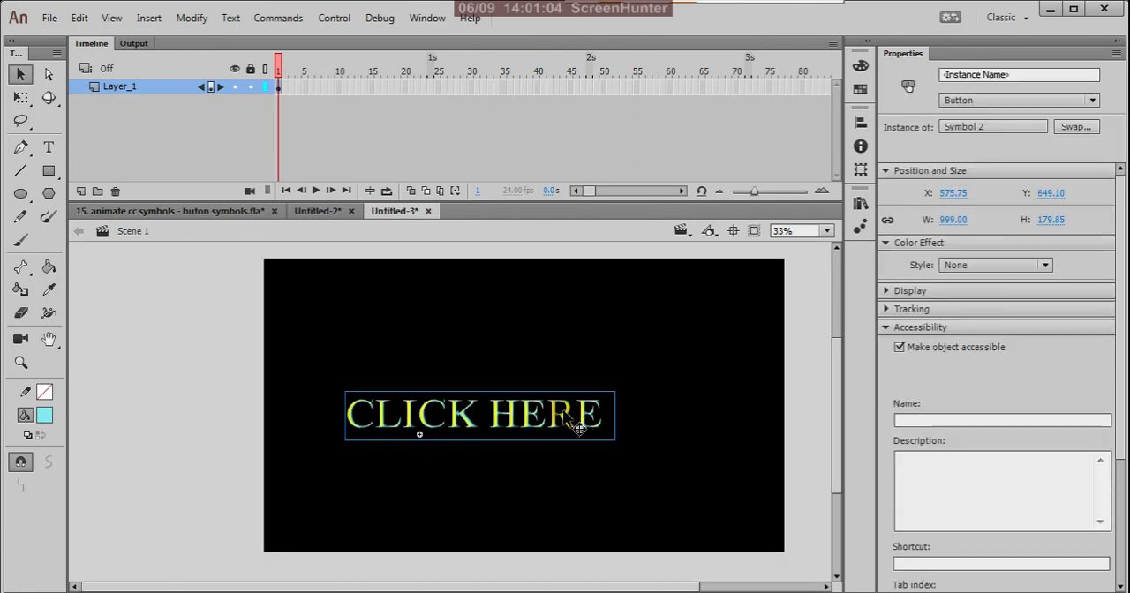
drag(578, 427, 608, 419)
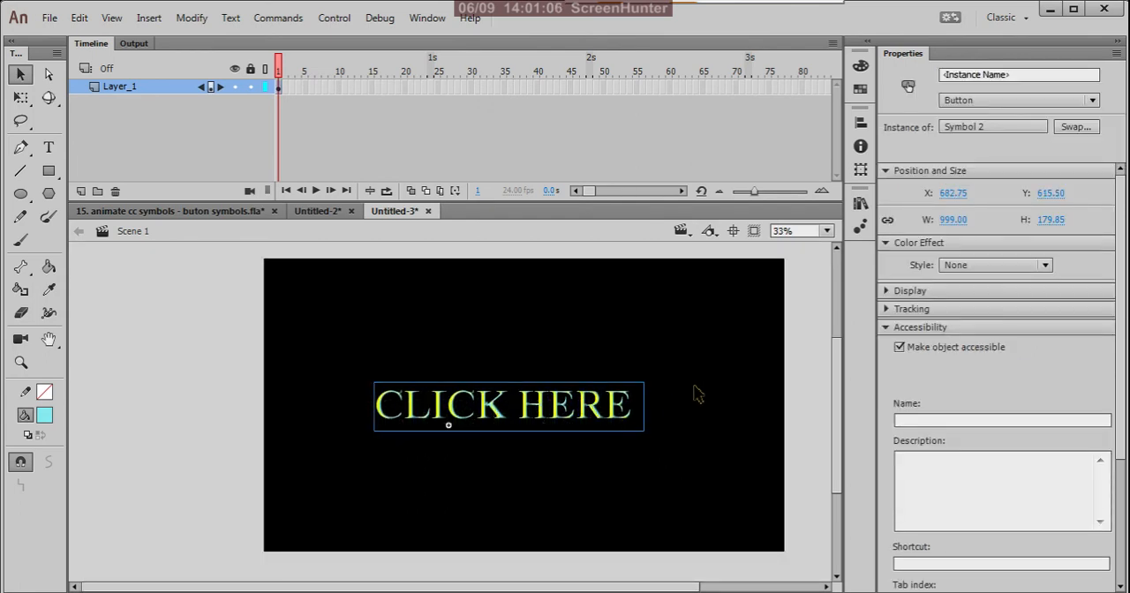
Test the movie with the Symbol 2 button, close the preview, and return to the timeline.
key(ctrl+Return)
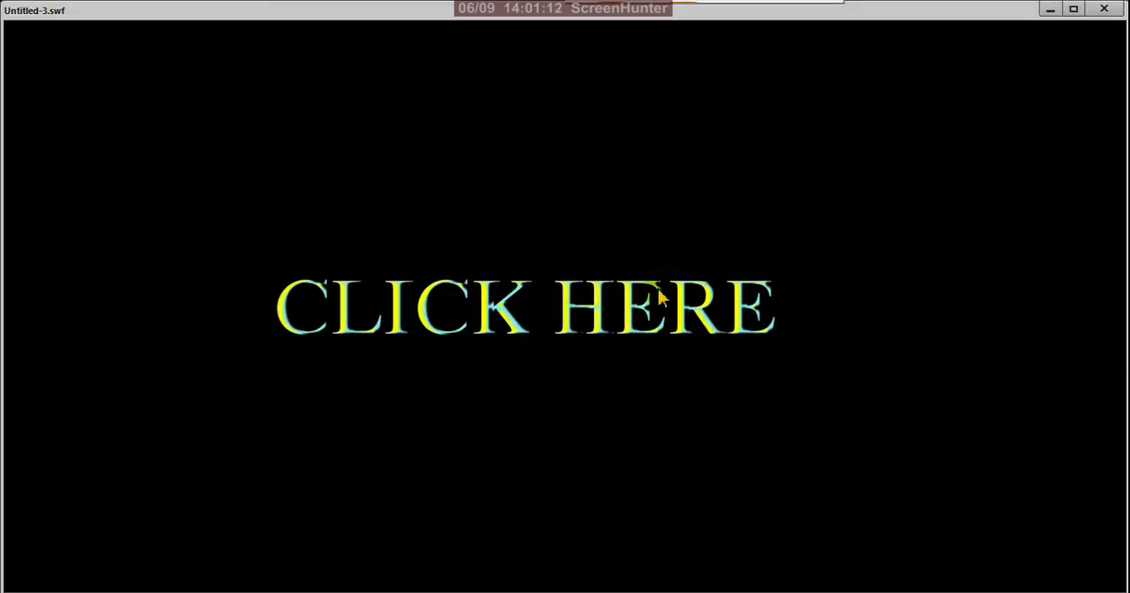
click(1103, 10)
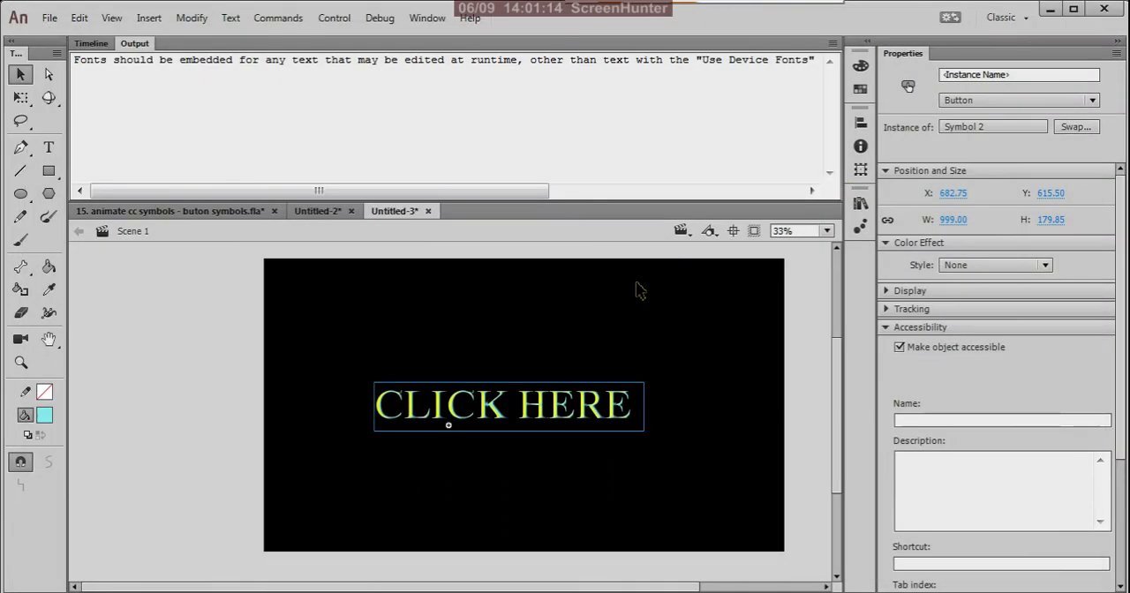
click(89, 43)
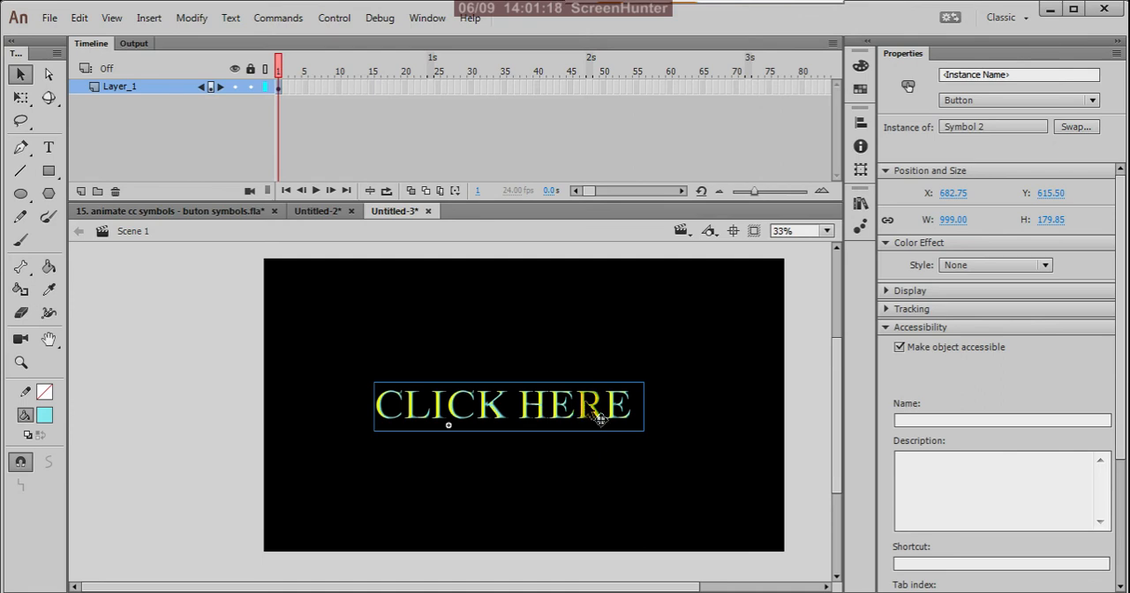
Delete the Symbol 2 instance from the stage and place Symbol 1 from the library near the centre instead.
key(Delete)
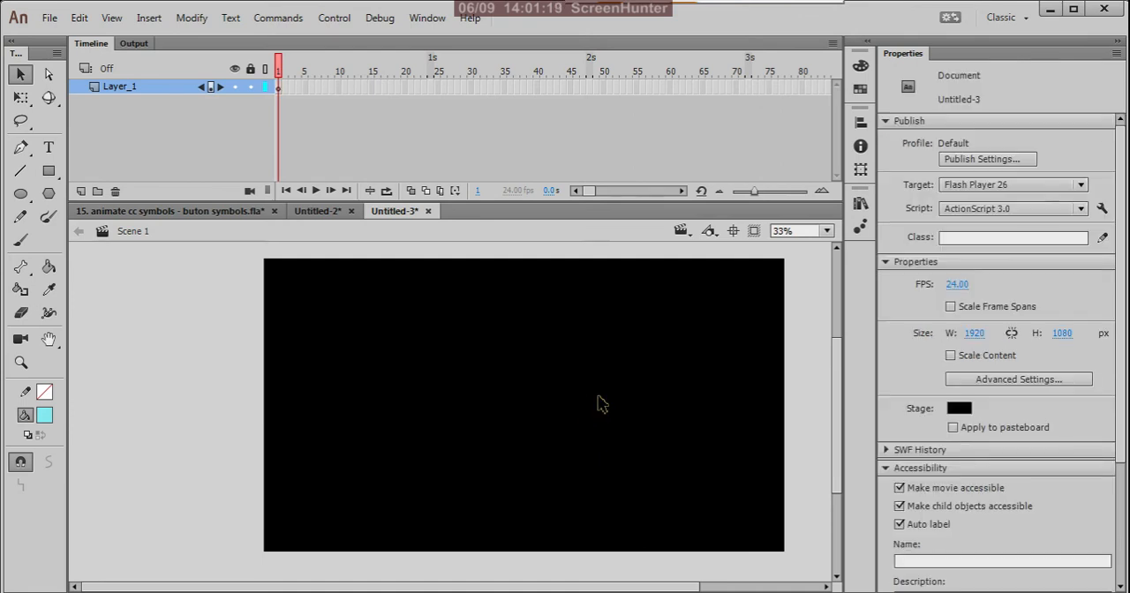
click(859, 203)
click(673, 380)
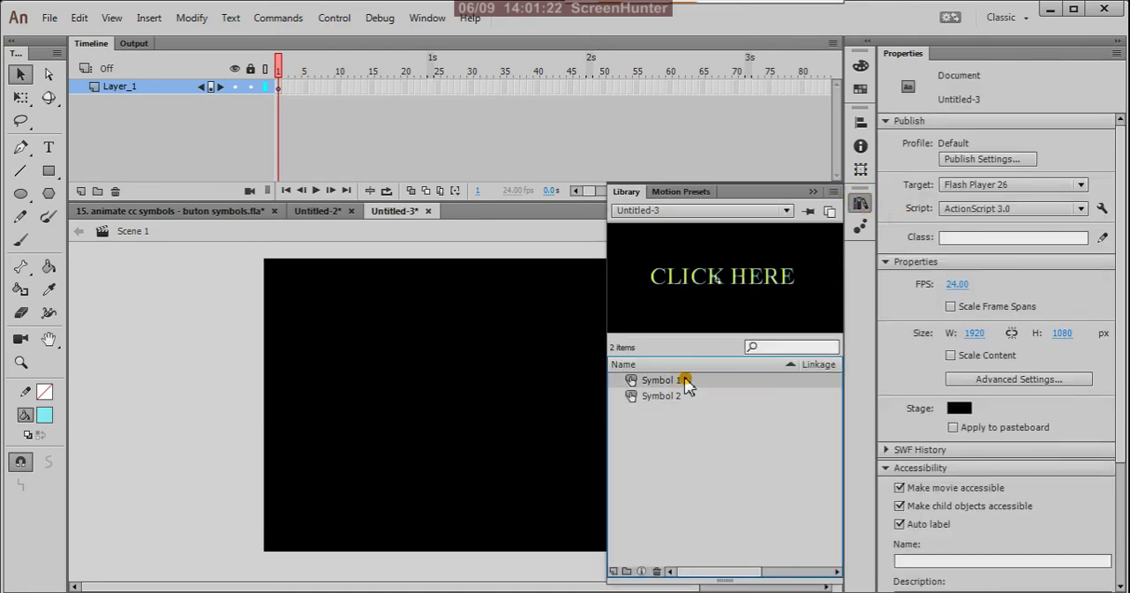
drag(671, 386, 507, 404)
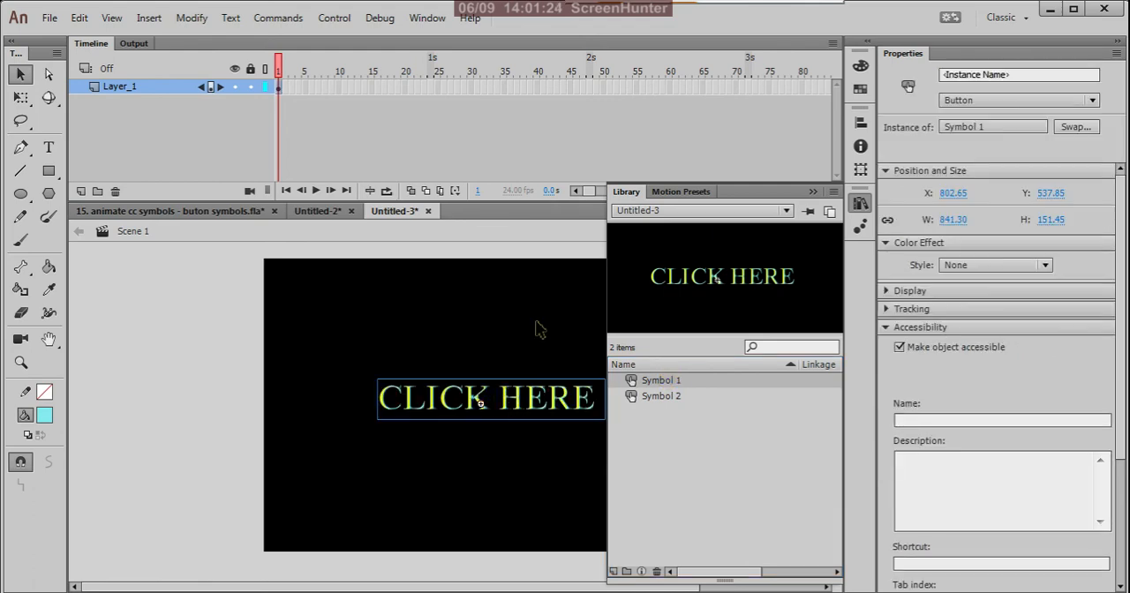
Test the movie to try the Symbol 1 button's states, and close the preview.
click(582, 347)
key(ctrl+Return)
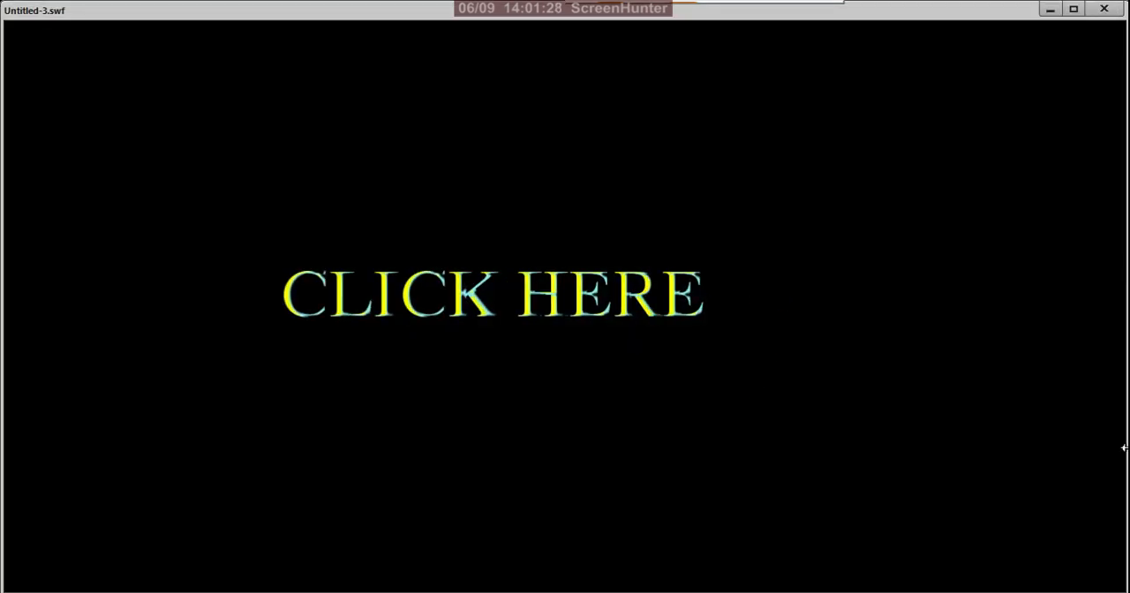
click(1103, 8)
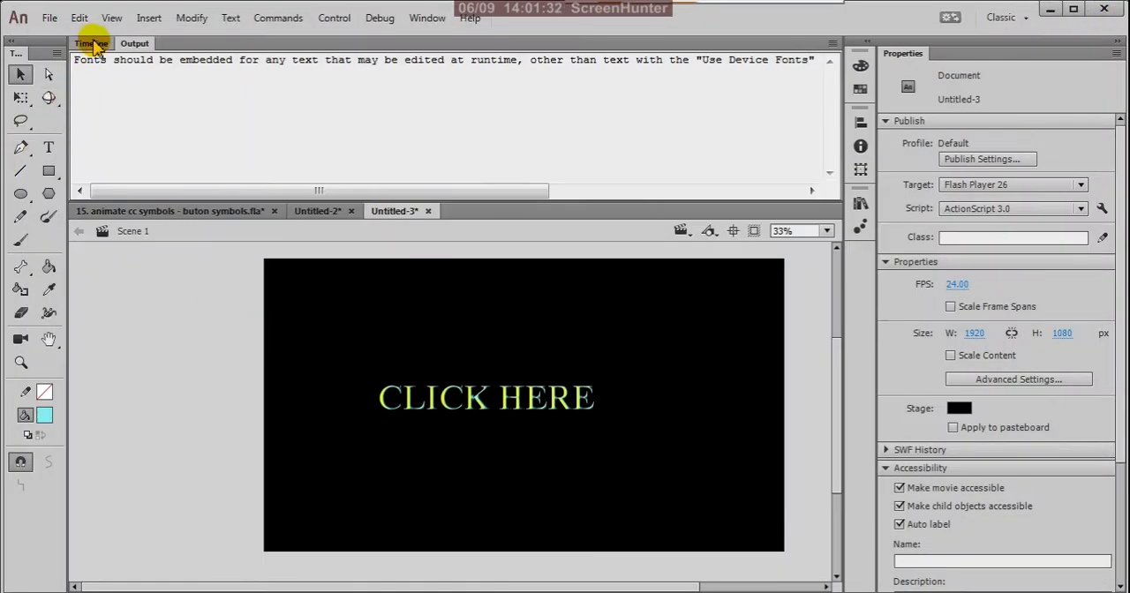
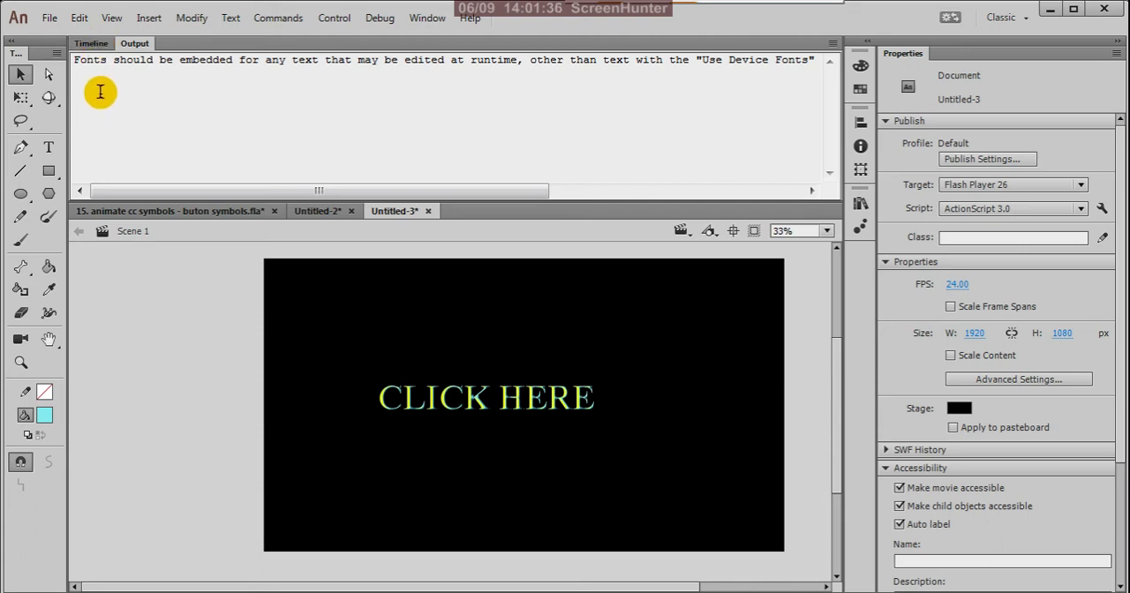
Return to the timeline, select the first frame of Layer_1, and close the Untitled-3 document without saving.
click(92, 43)
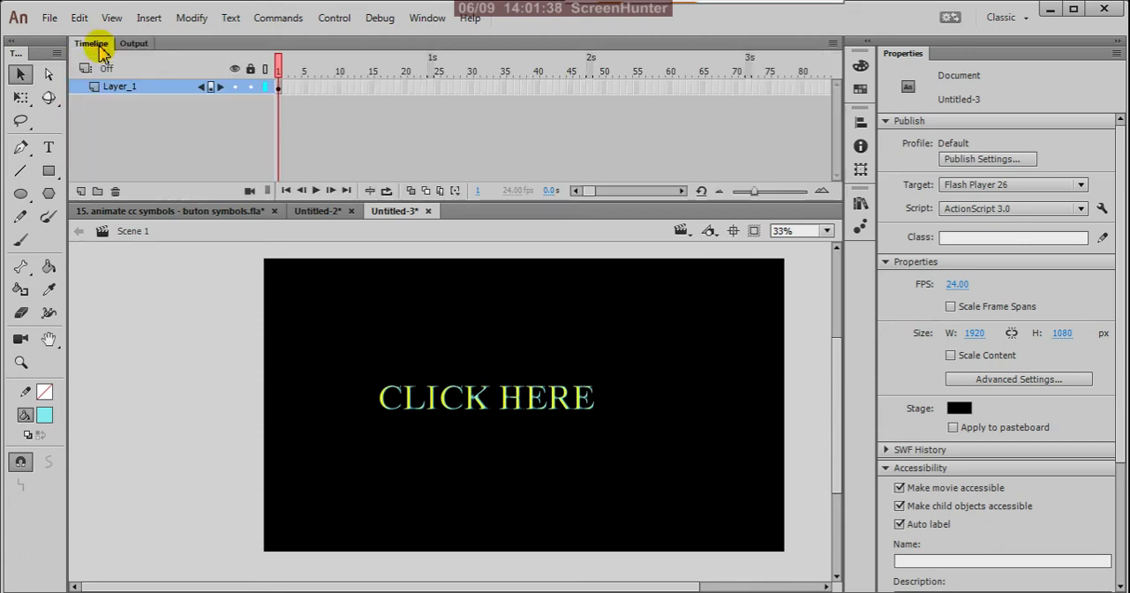
click(278, 89)
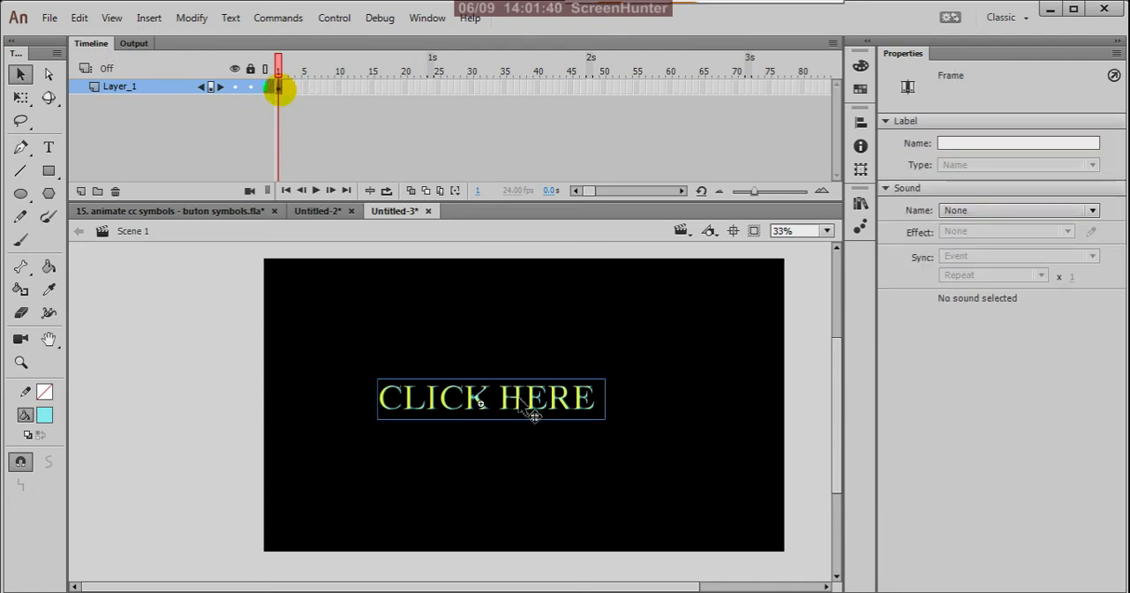
click(428, 211)
click(557, 330)
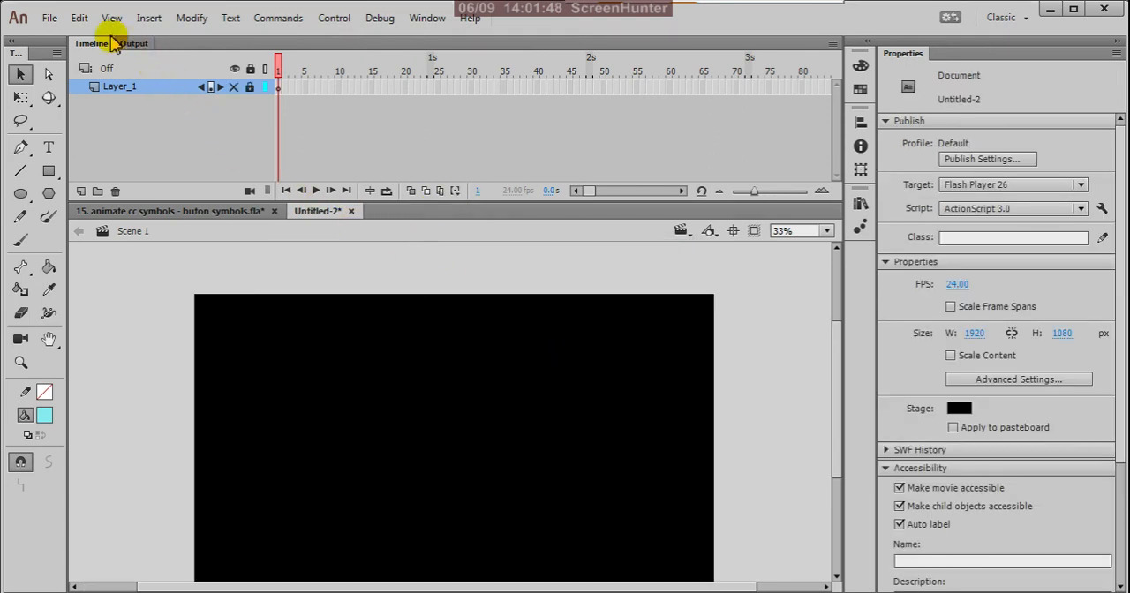
Create a new document and insert a new Button symbol named Symbol 1 in it.
click(49, 18)
click(88, 44)
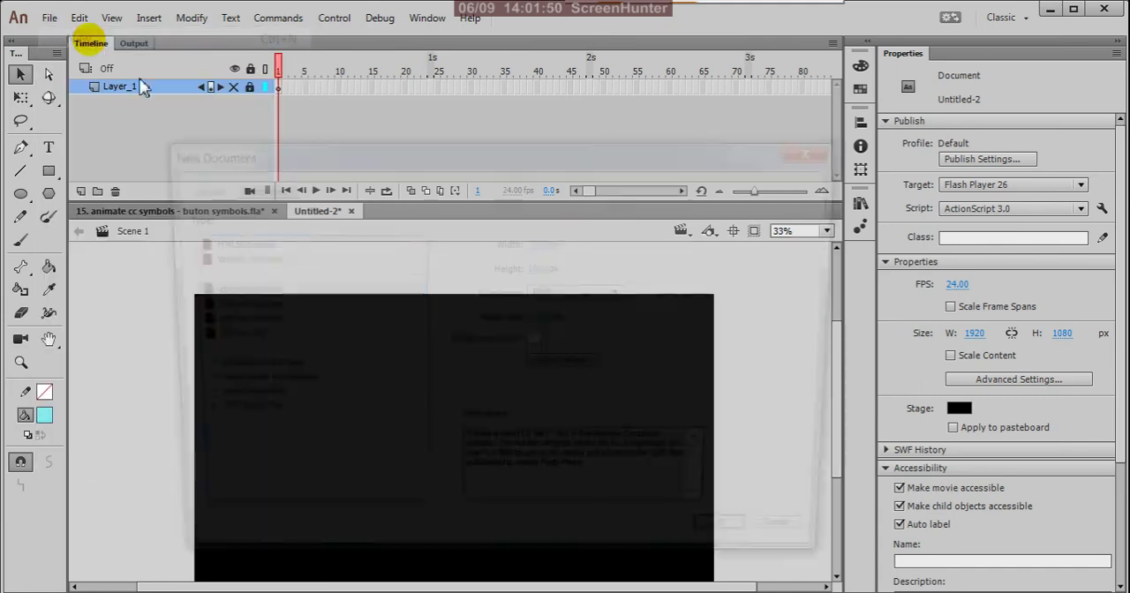
click(746, 547)
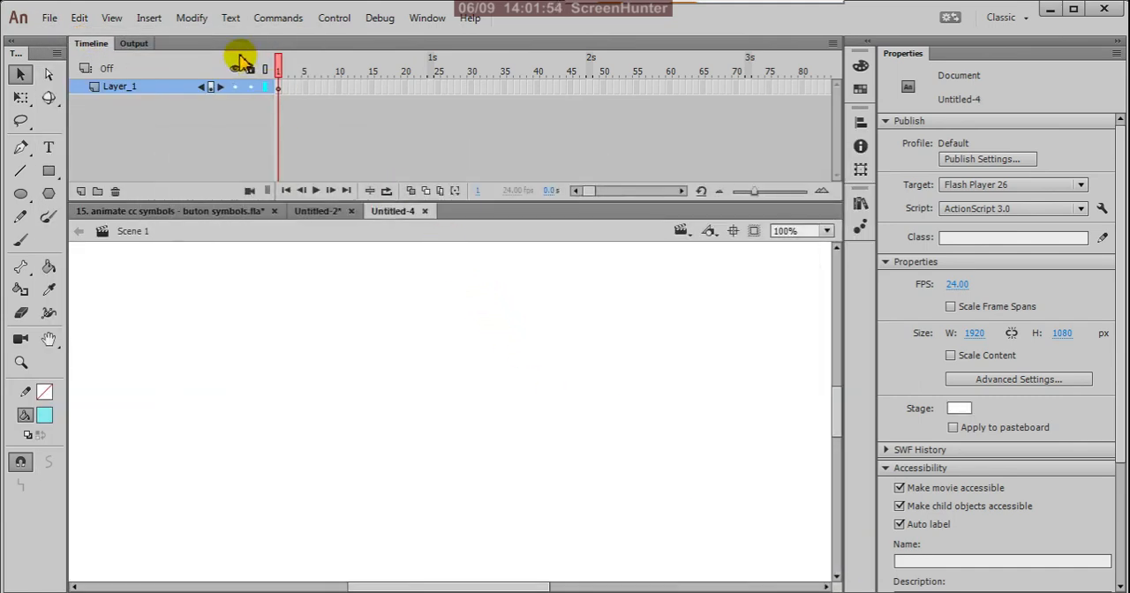
click(150, 18)
click(189, 40)
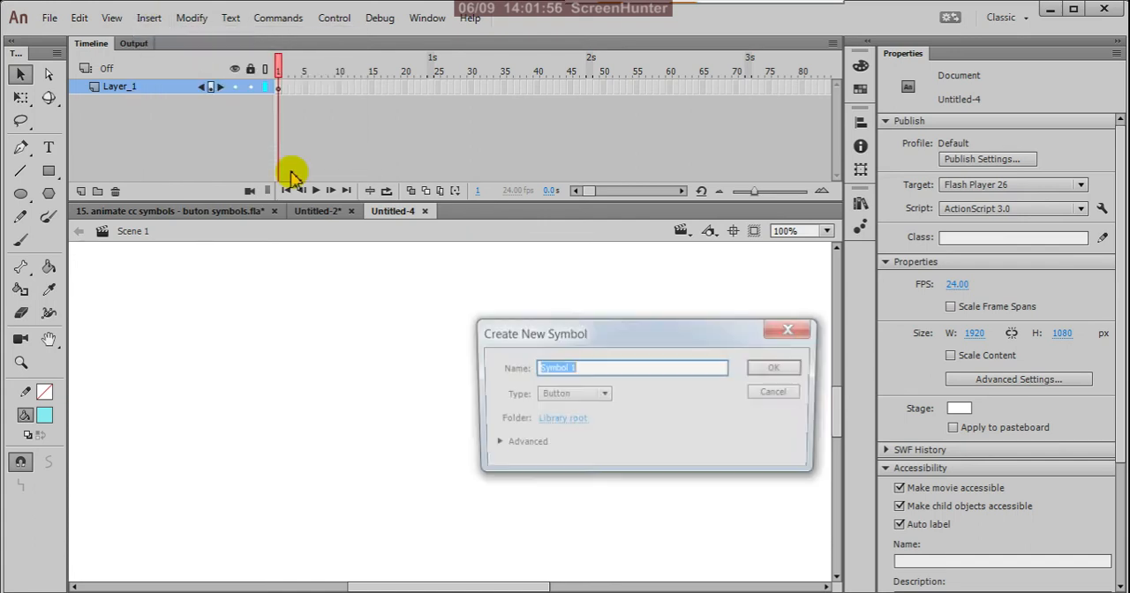
click(774, 368)
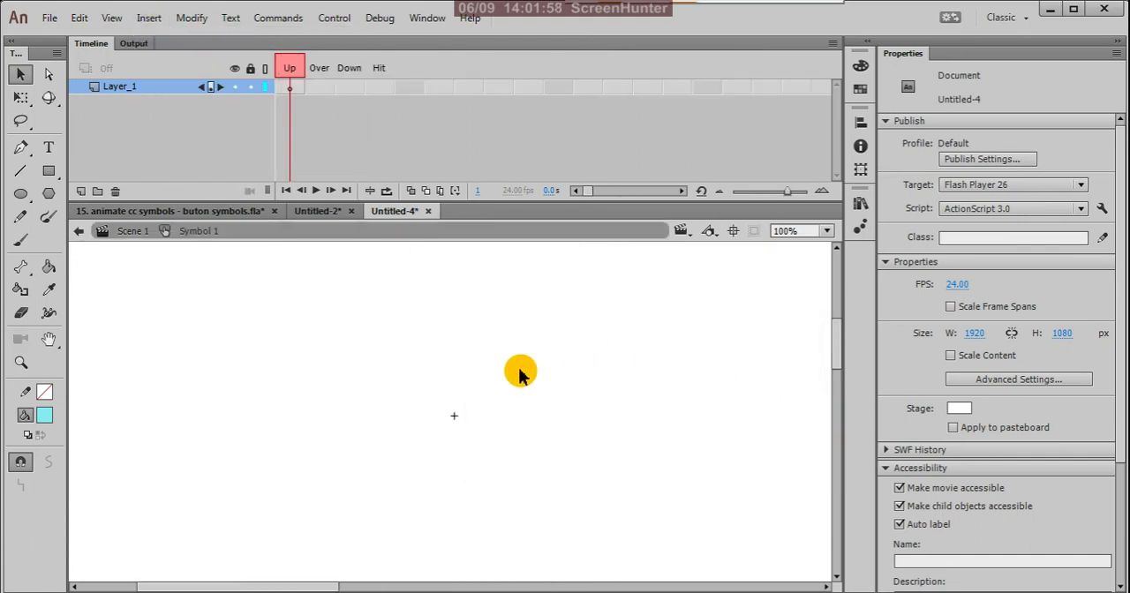
Add the red 150 pt text "CLICK HERE" in the symbol's Up frame, in a text box widened to about 568 px.
click(49, 147)
click(44, 415)
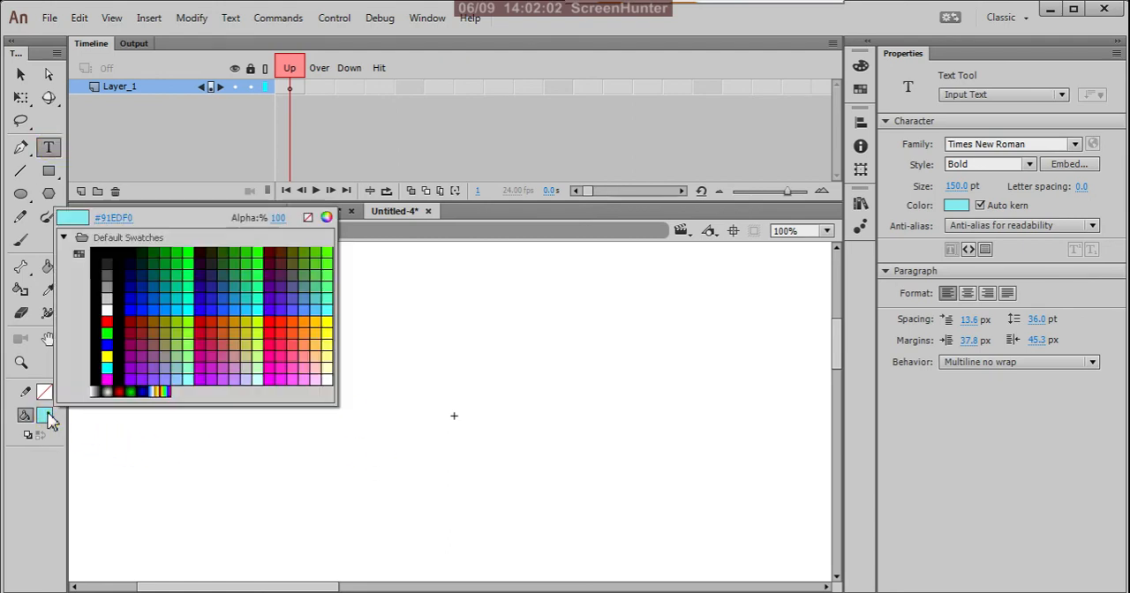
click(274, 311)
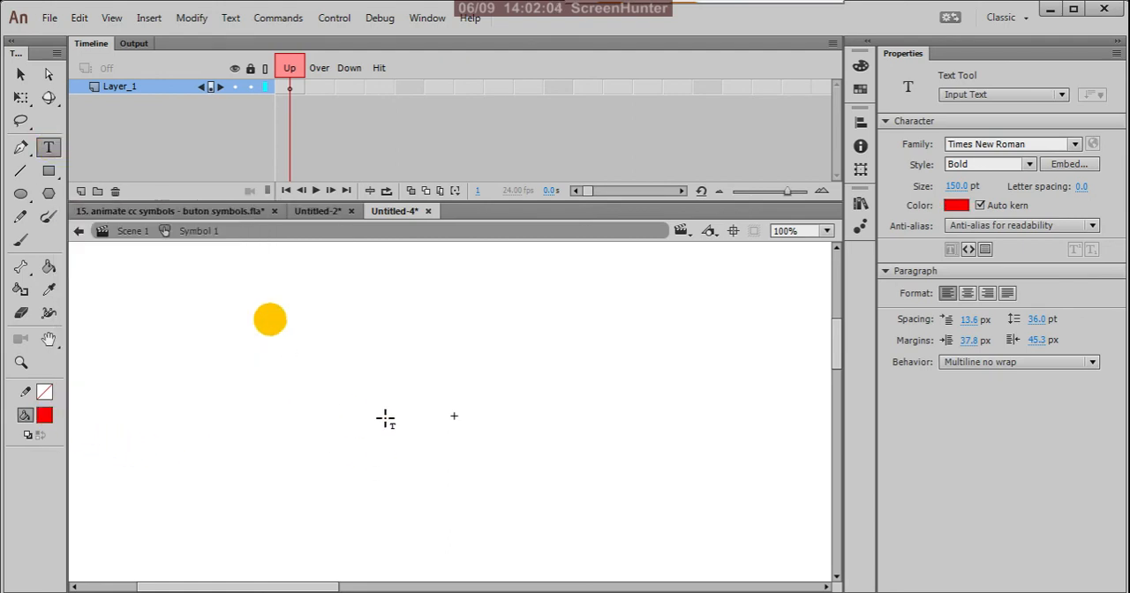
click(420, 430)
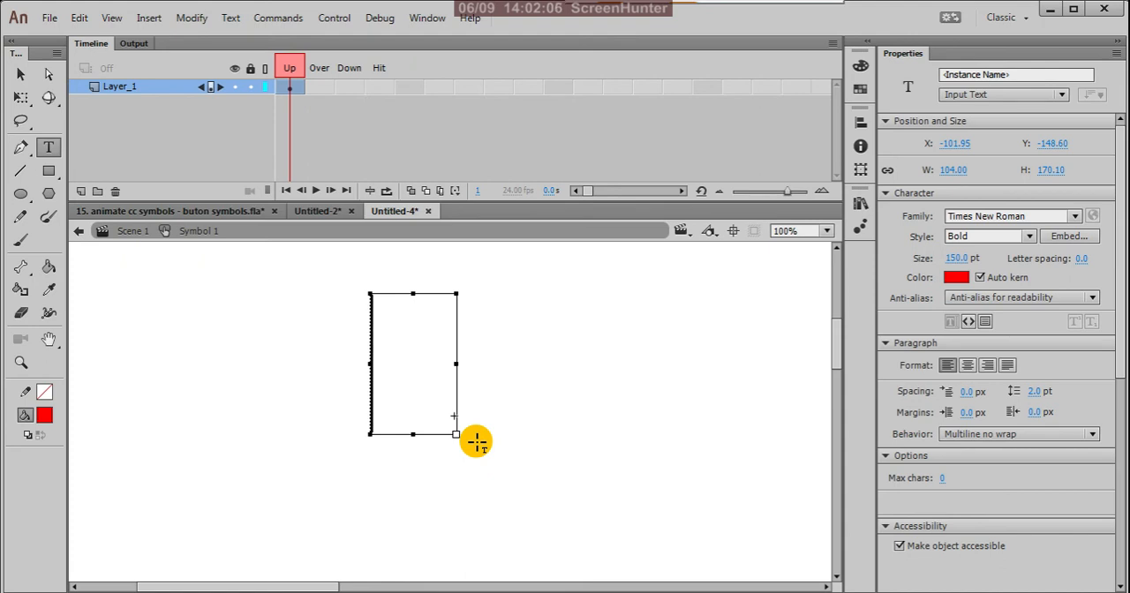
drag(457, 364, 846, 356)
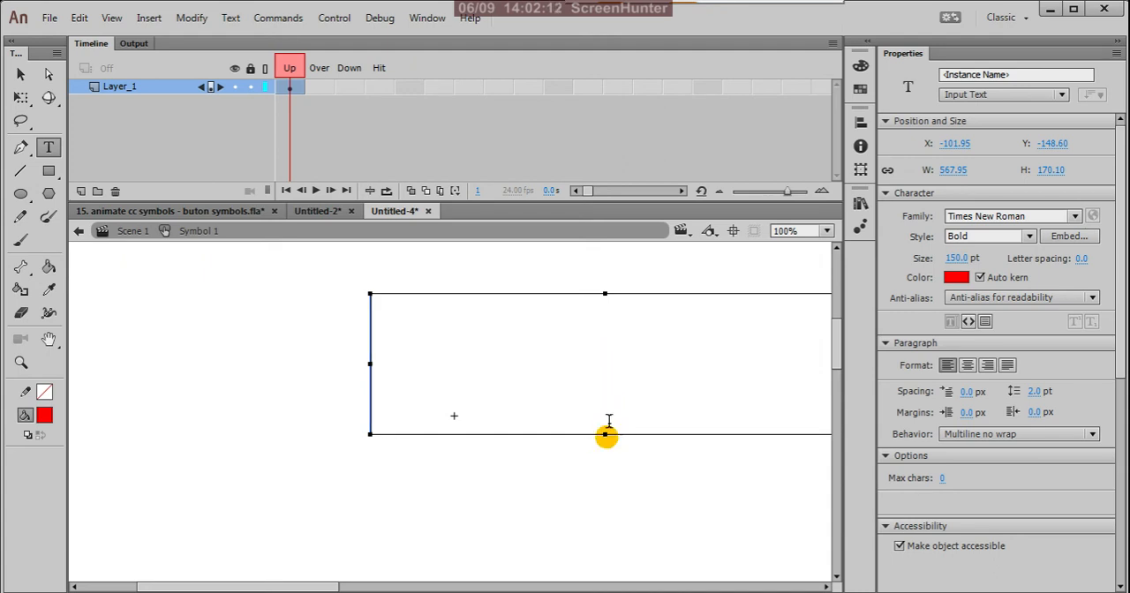
text(CLICK)
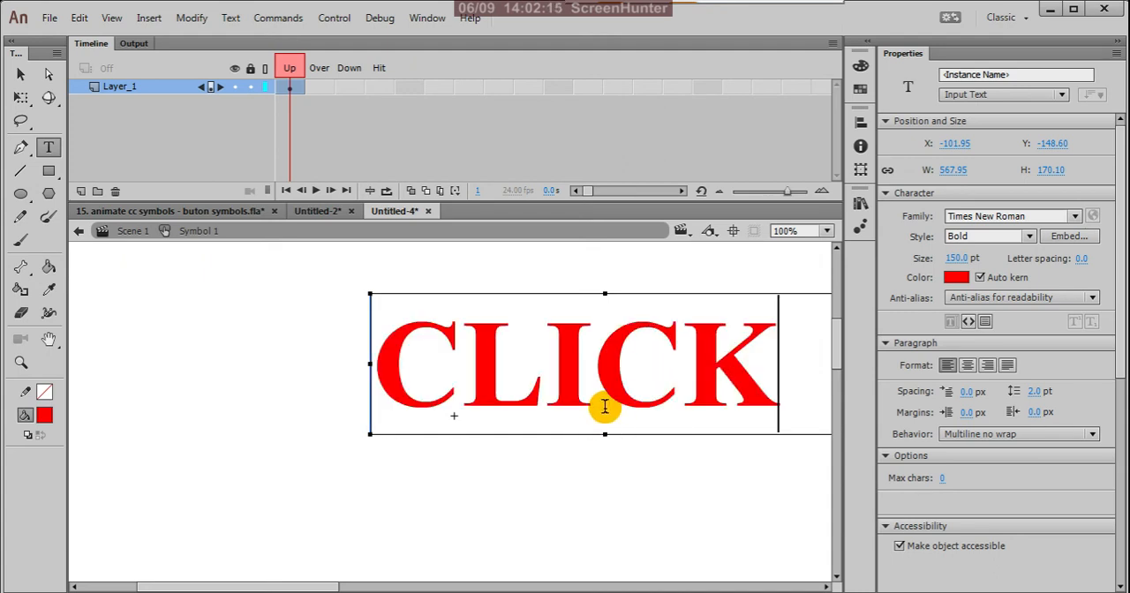
key(Return)
text(H)
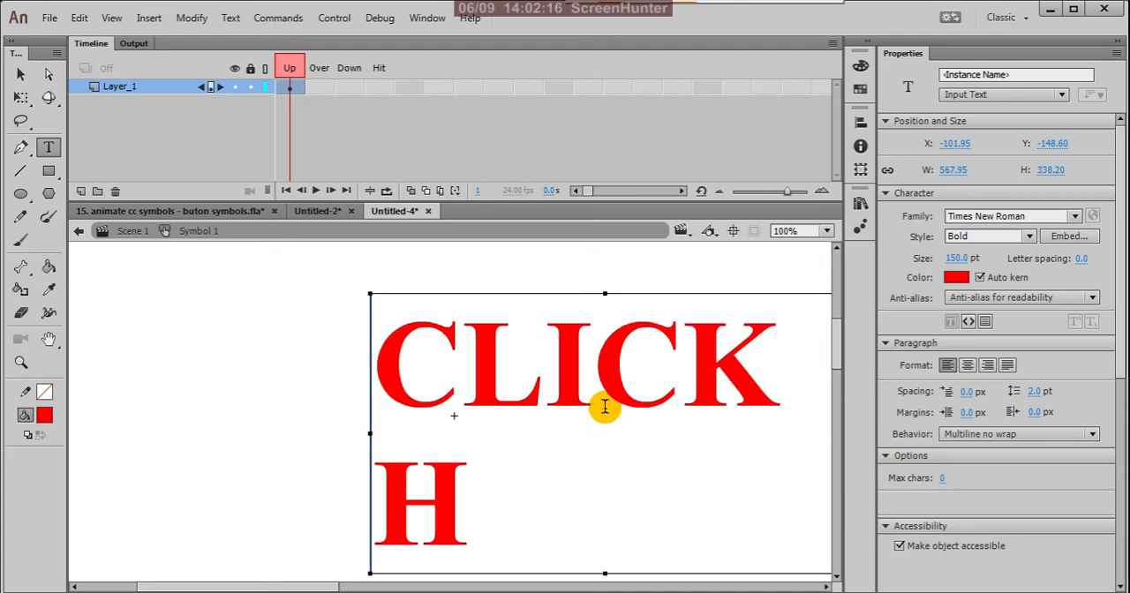
text(ERE)
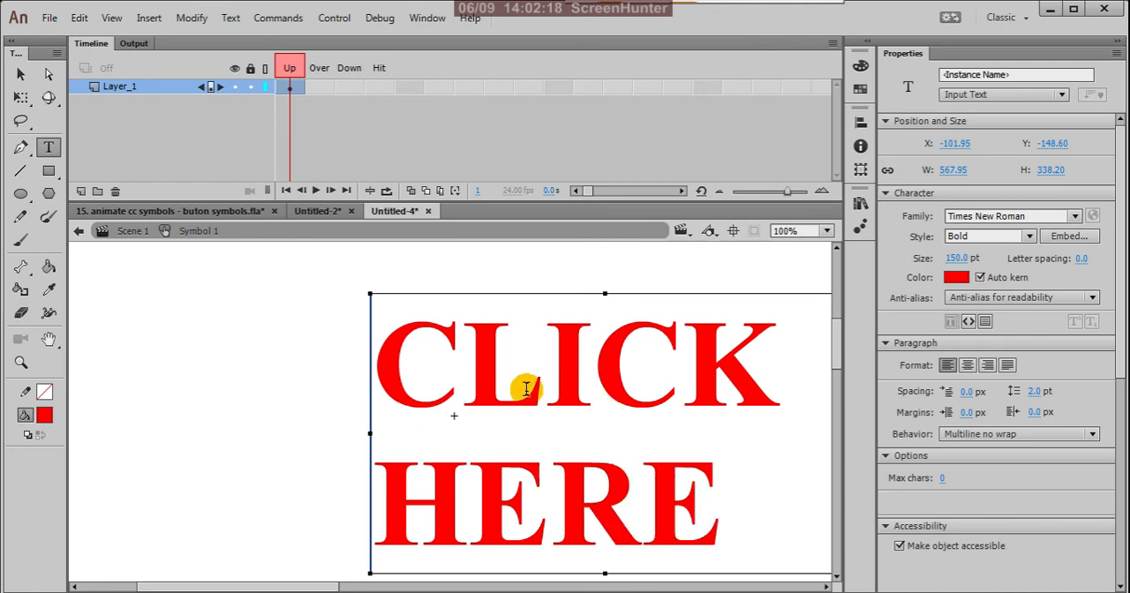
Widen the "CLICK HERE" text box to about 992 px so the words fit one line, and reduce its height to about 185 px.
scroll(367, 392, down, 4)
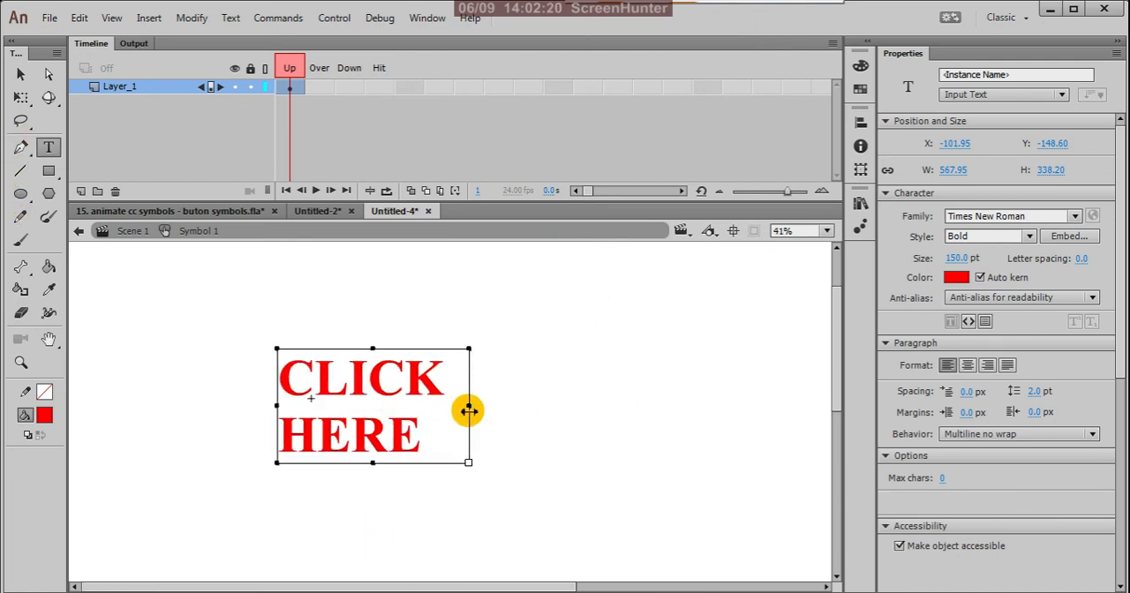
drag(471, 407, 614, 406)
click(495, 427)
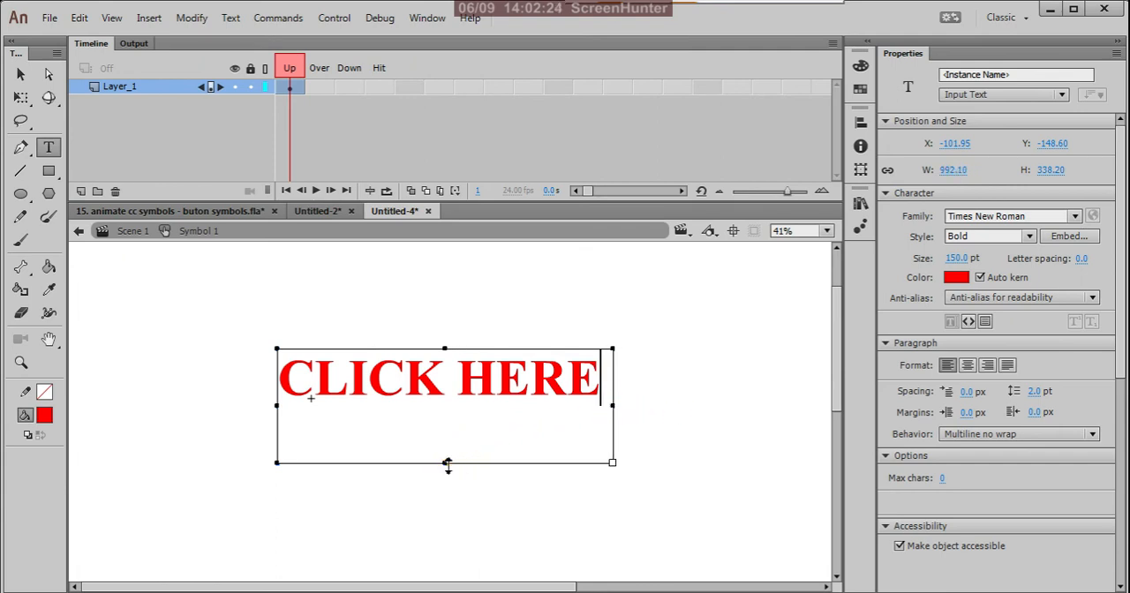
drag(445, 463, 454, 412)
click(21, 74)
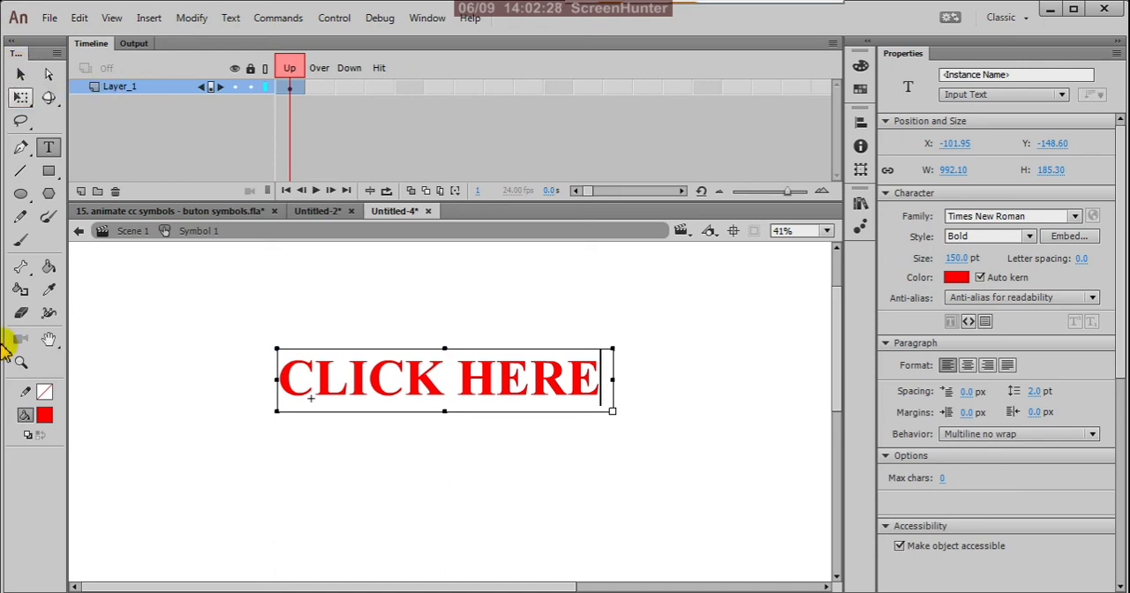
Change the "CLICK HERE" text type to Static Text and narrow its box slightly to about 990 px wide.
click(1062, 96)
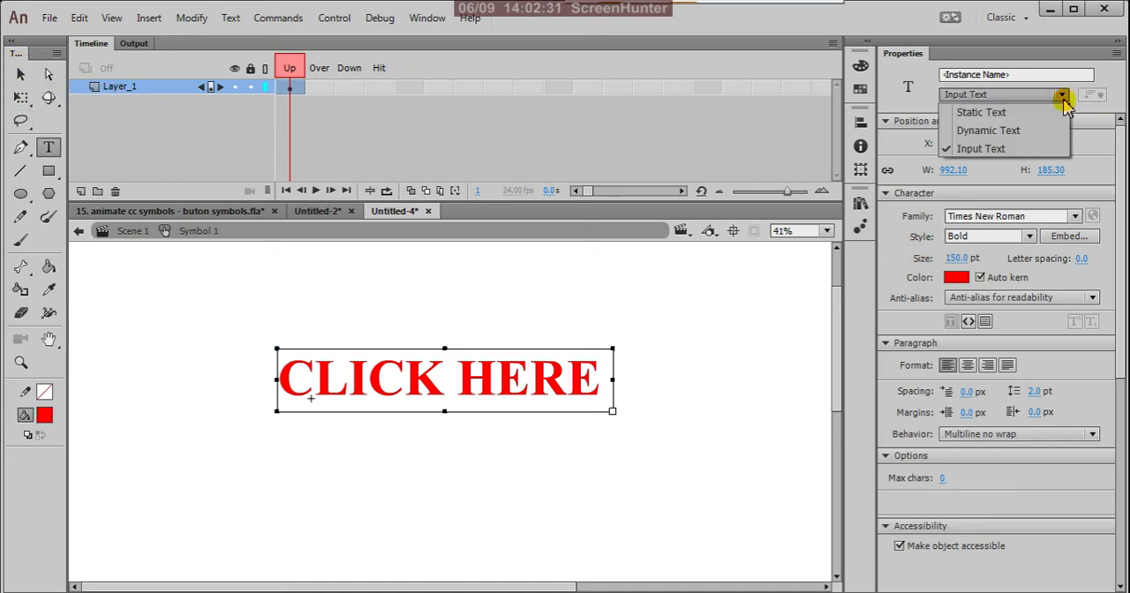
click(1021, 111)
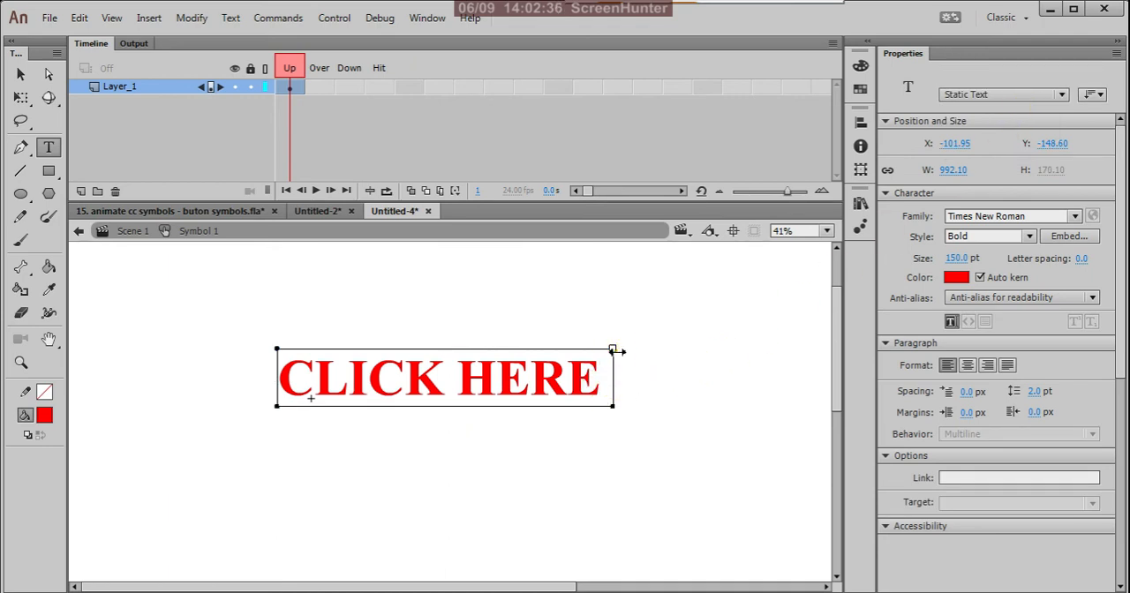
mouse_move(617, 352)
mouse_down()
mouse_move(603, 351)
mouse_move(624, 351)
mouse_move(612, 351)
mouse_up()
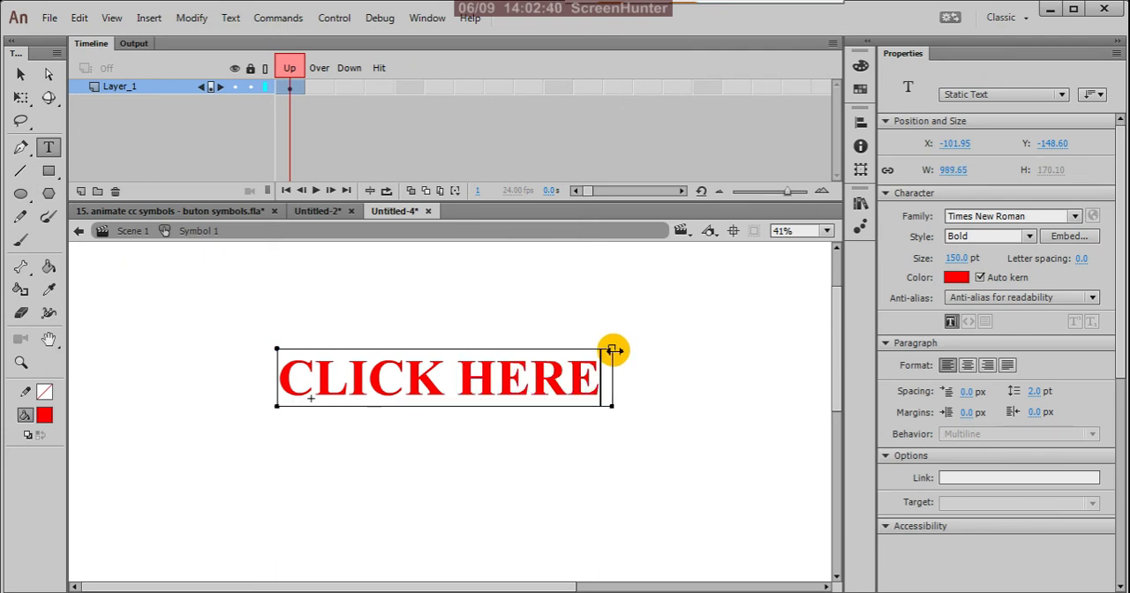
click(21, 74)
click(245, 300)
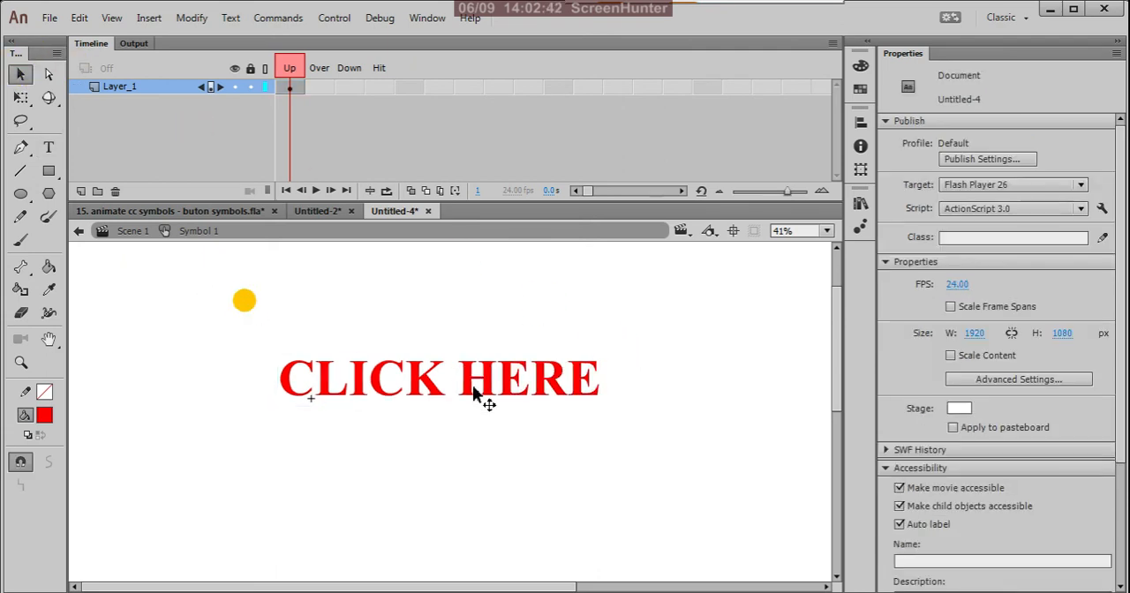
click(490, 395)
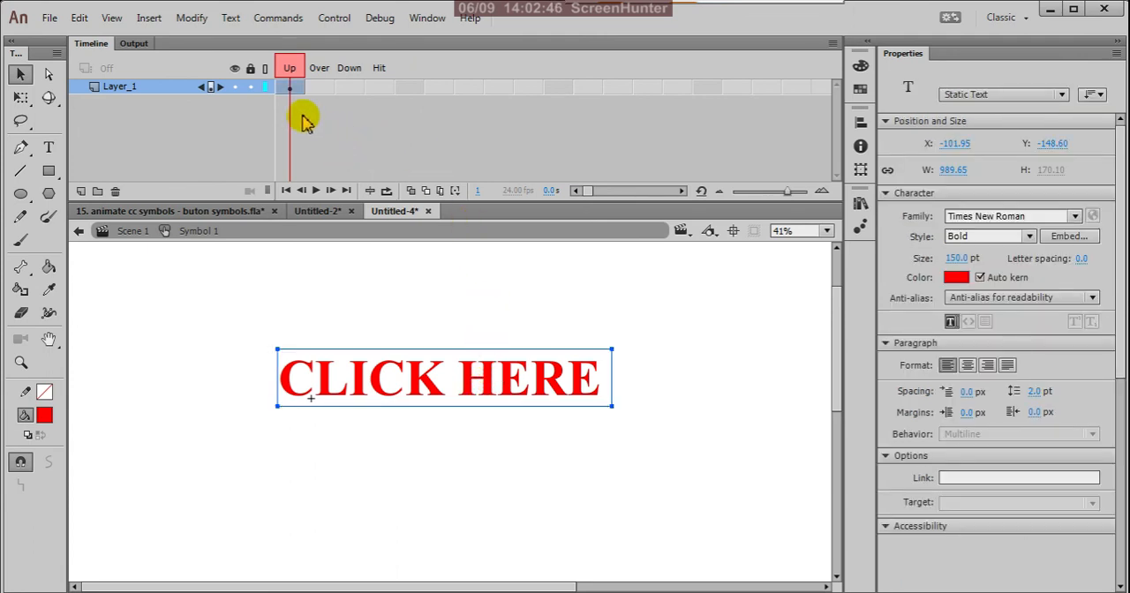
Insert a keyframe in the Over state and enlarge its text about the centre to about 1479 px wide.
click(323, 86)
right_click(323, 86)
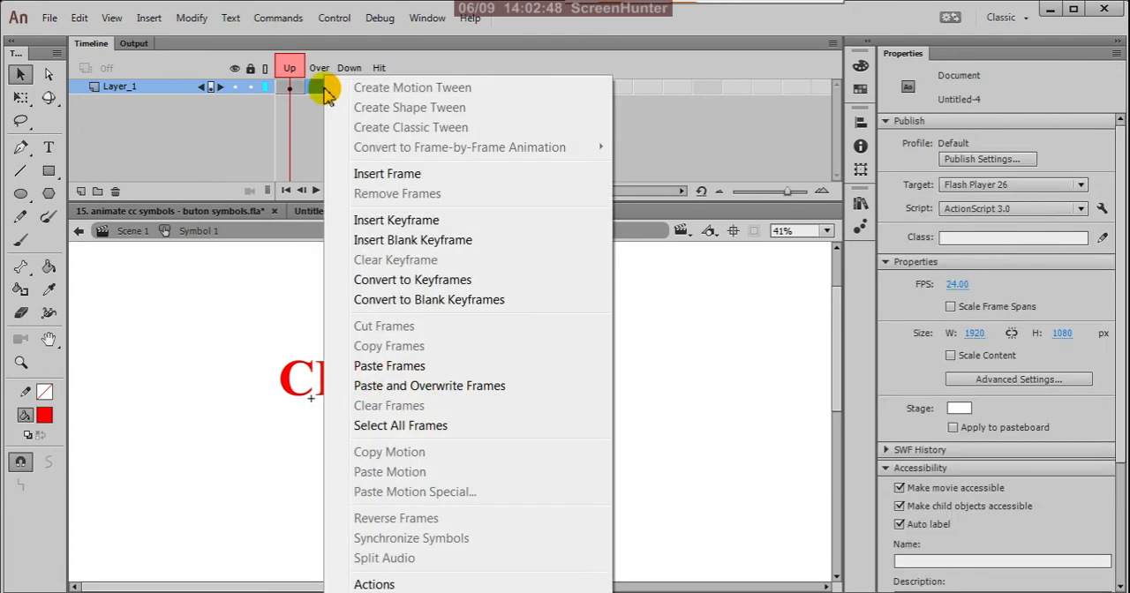
click(373, 223)
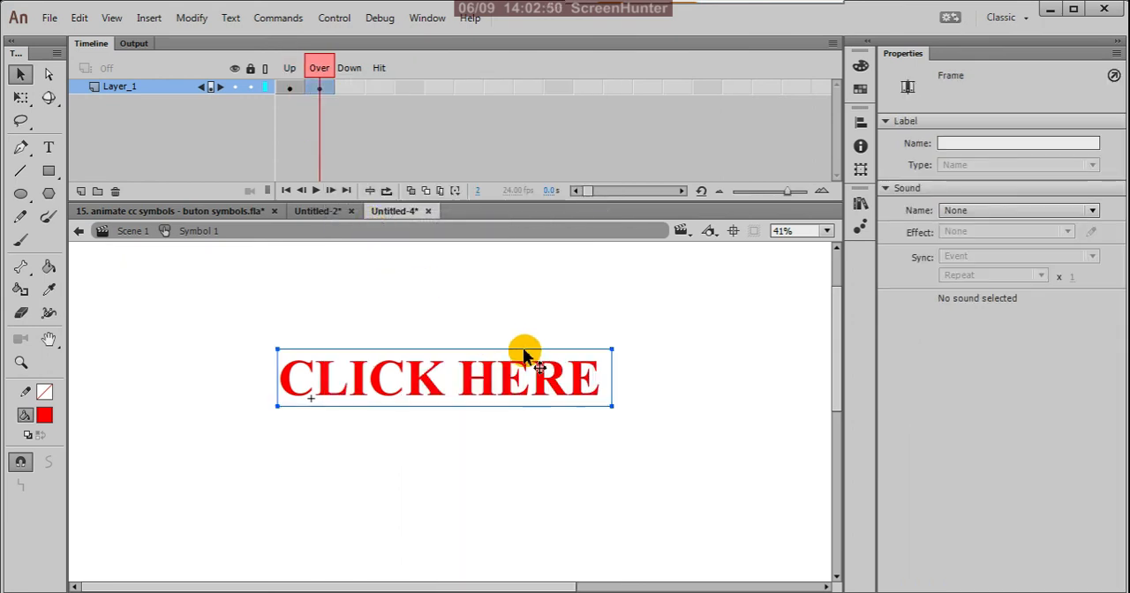
key(q)
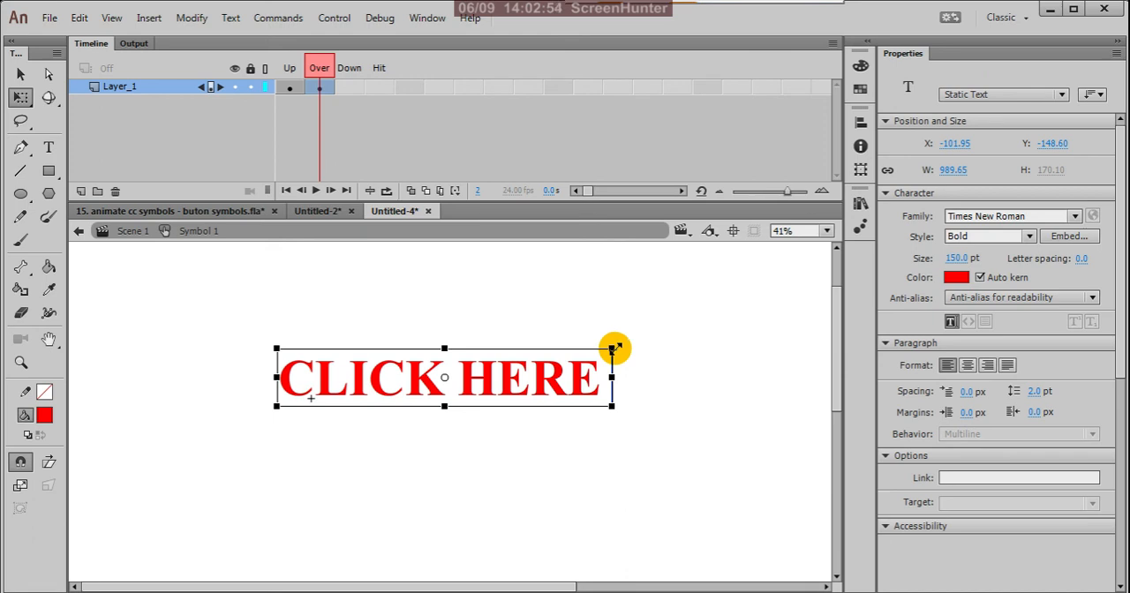
drag(614, 349, 688, 305)
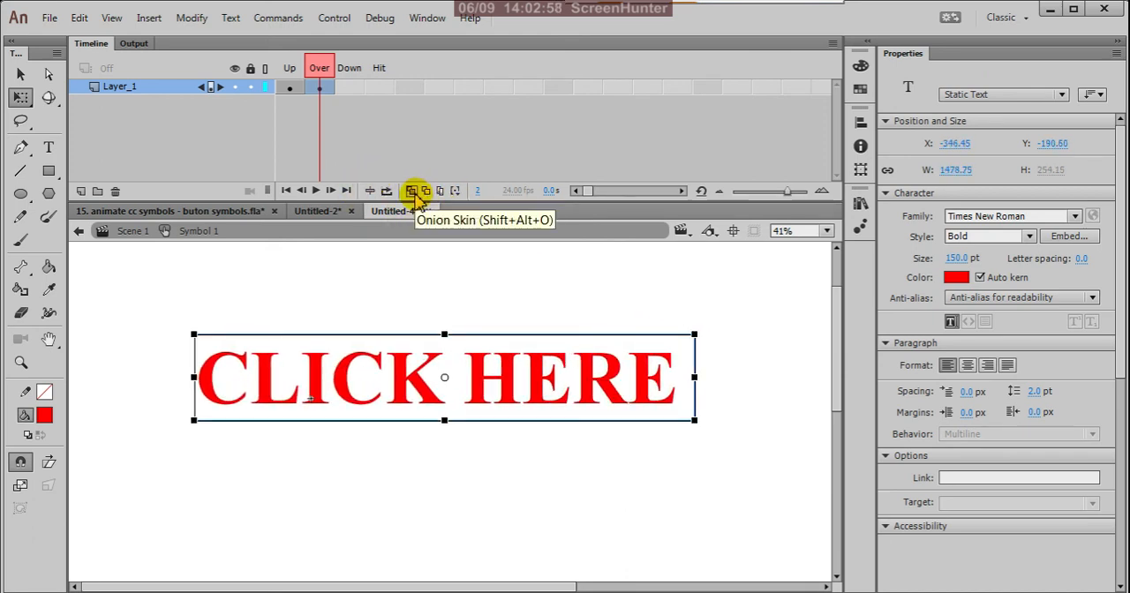
Insert a keyframe in the Down state with onion skinning on, and shrink its text to about 540 px wide.
click(412, 191)
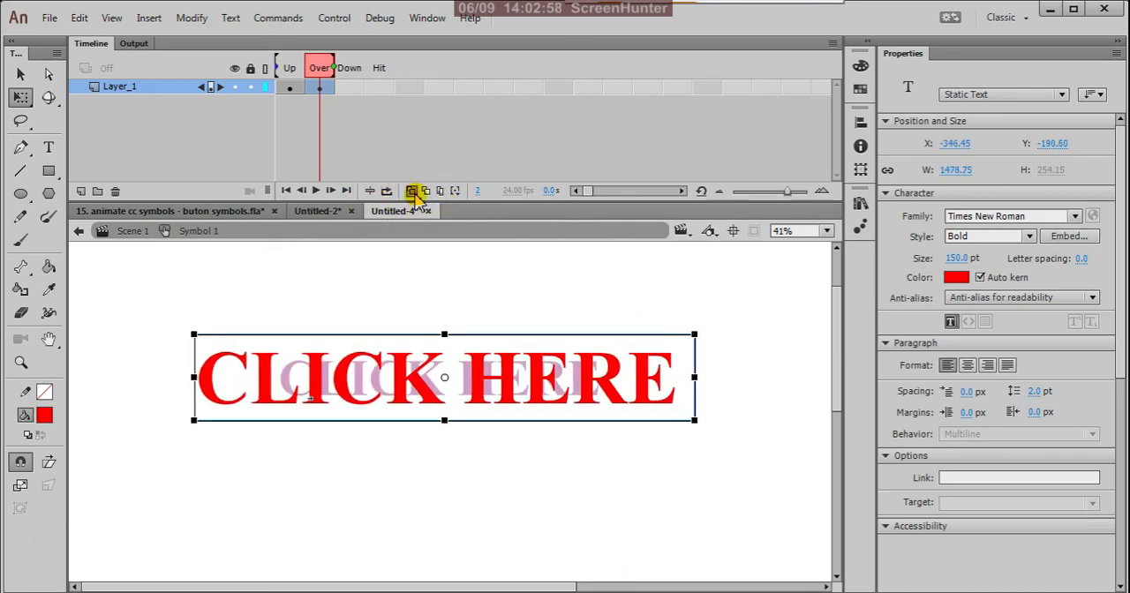
click(347, 82)
right_click(346, 82)
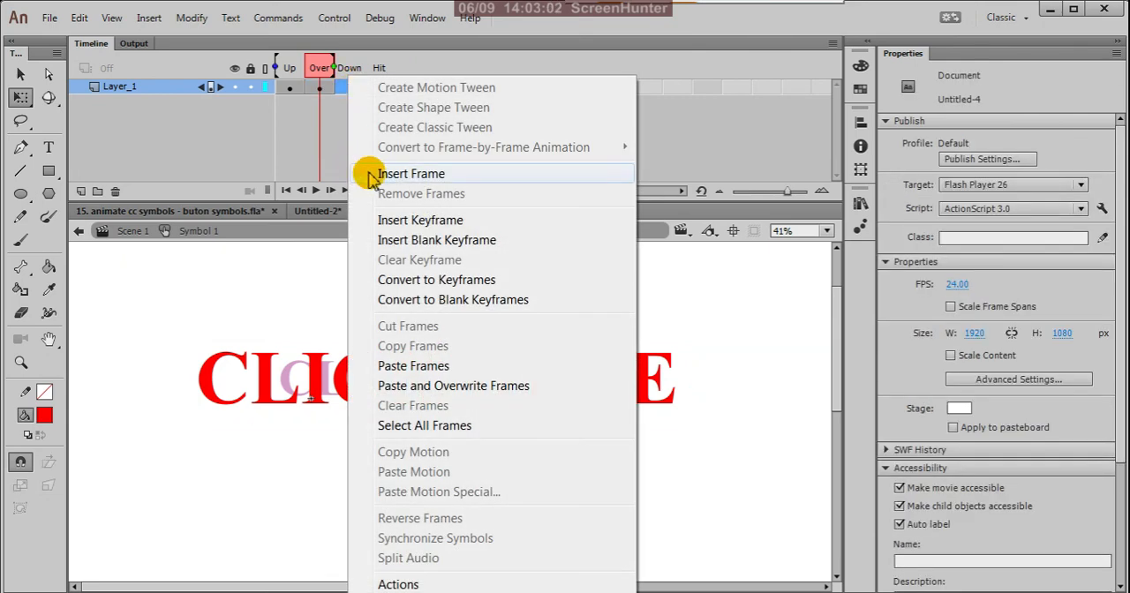
click(418, 220)
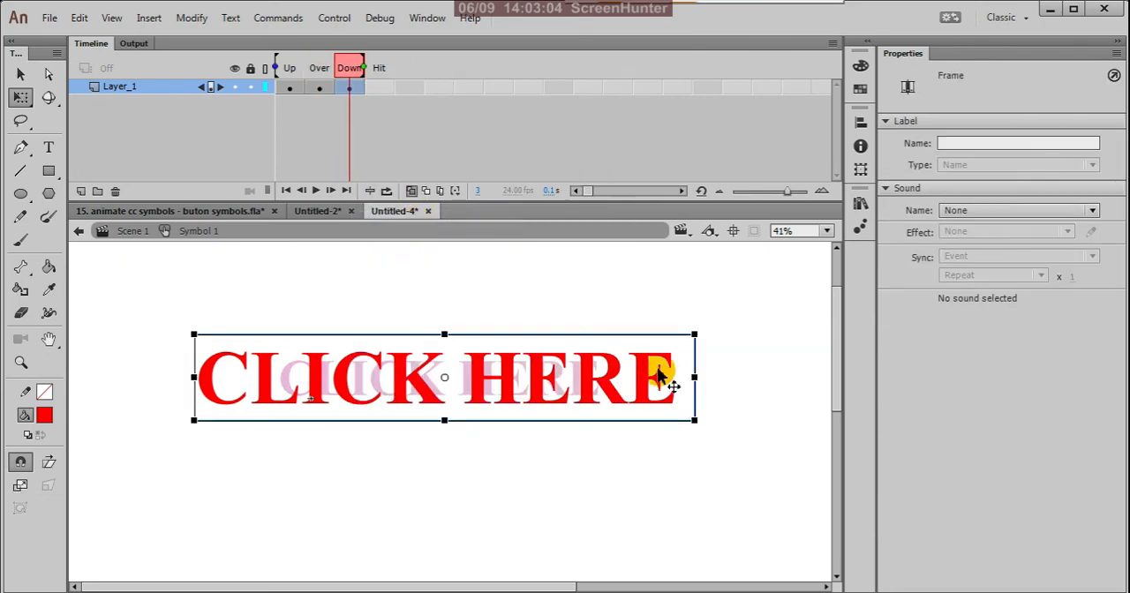
drag(697, 334, 664, 360)
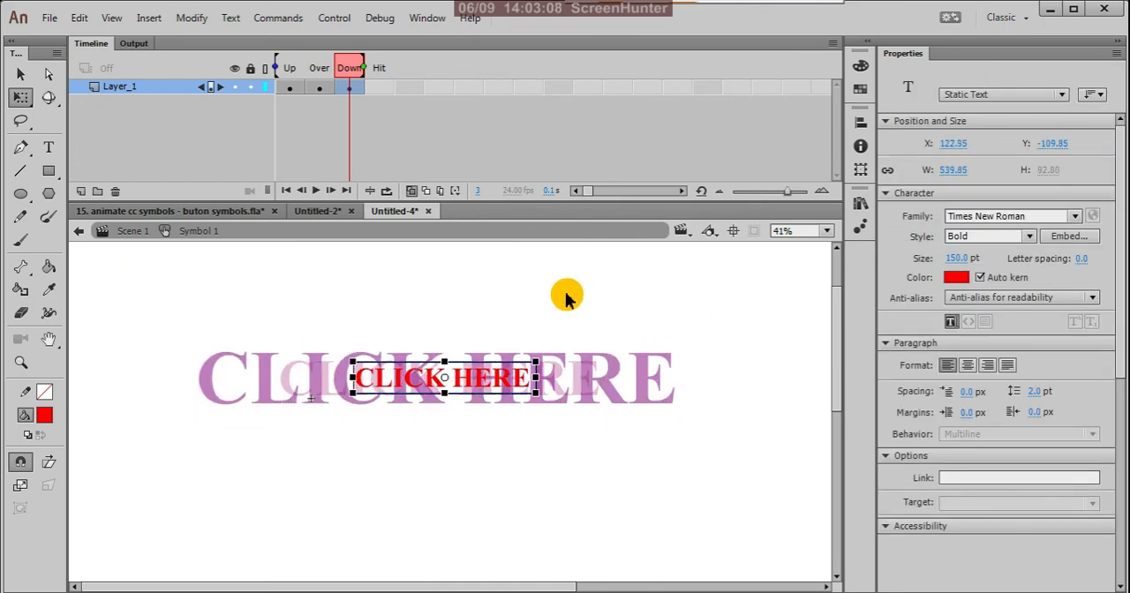
Deselect the text and set the stage colour to black.
click(386, 280)
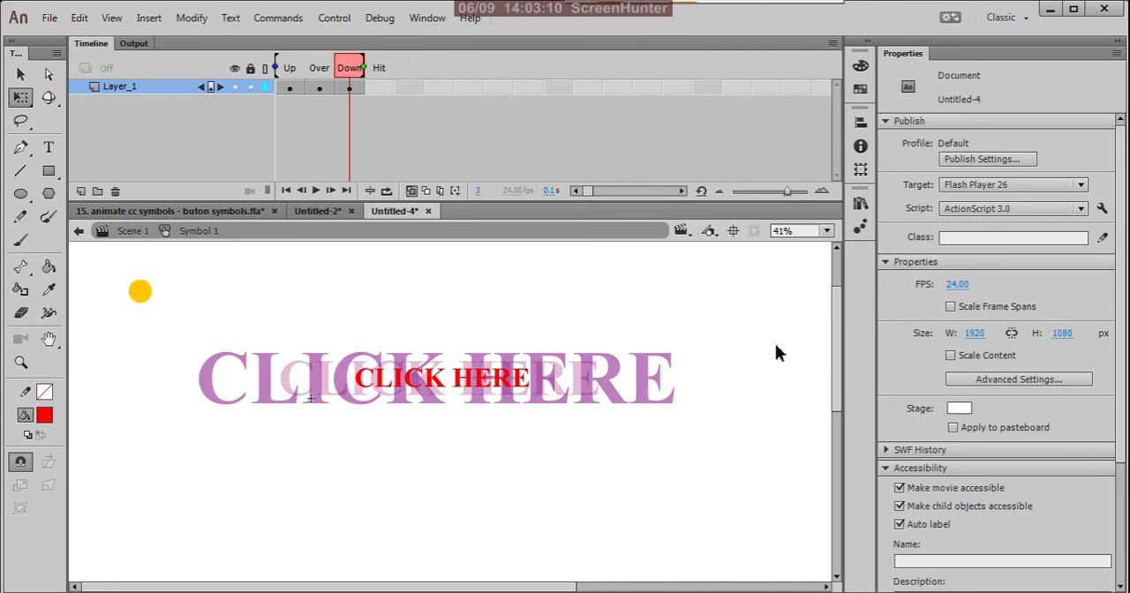
click(961, 409)
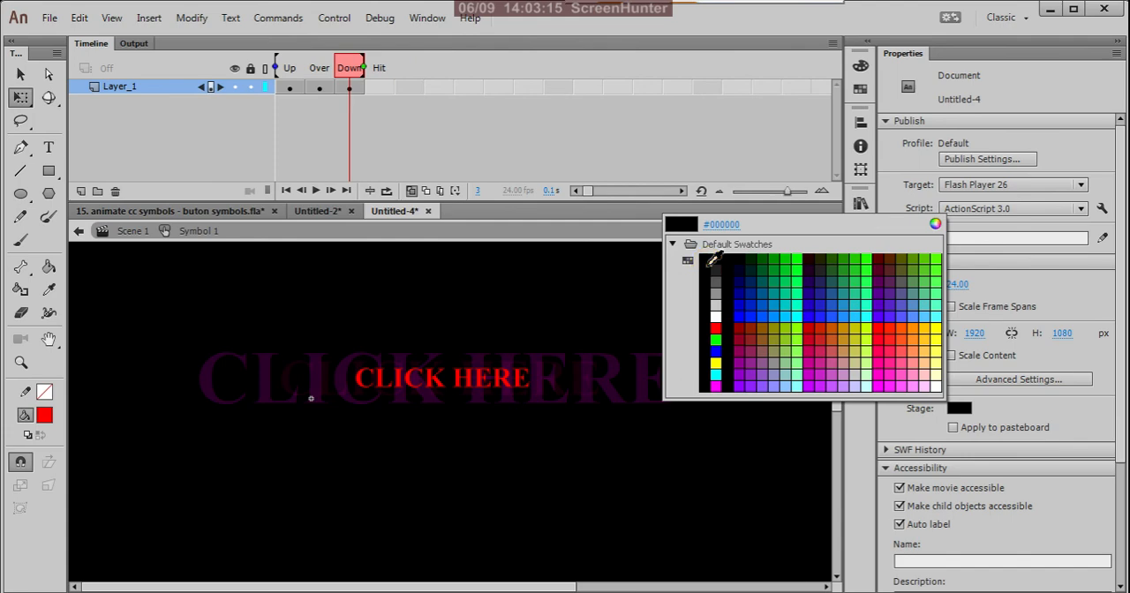
click(714, 258)
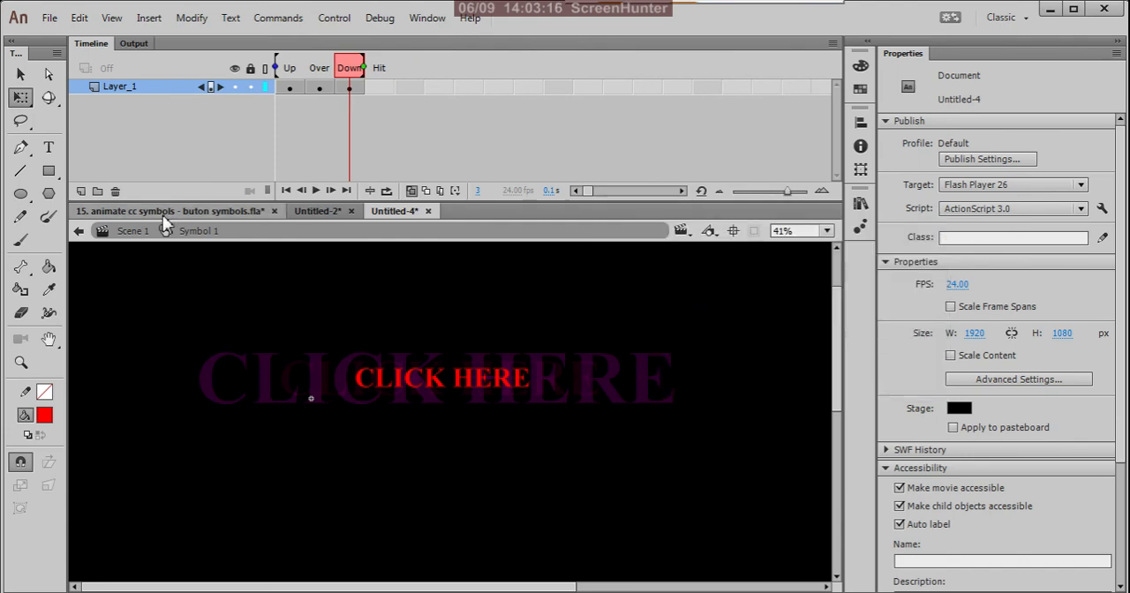
Return to Scene 1 and place an instance of Symbol 1 from the library on the stage.
click(78, 233)
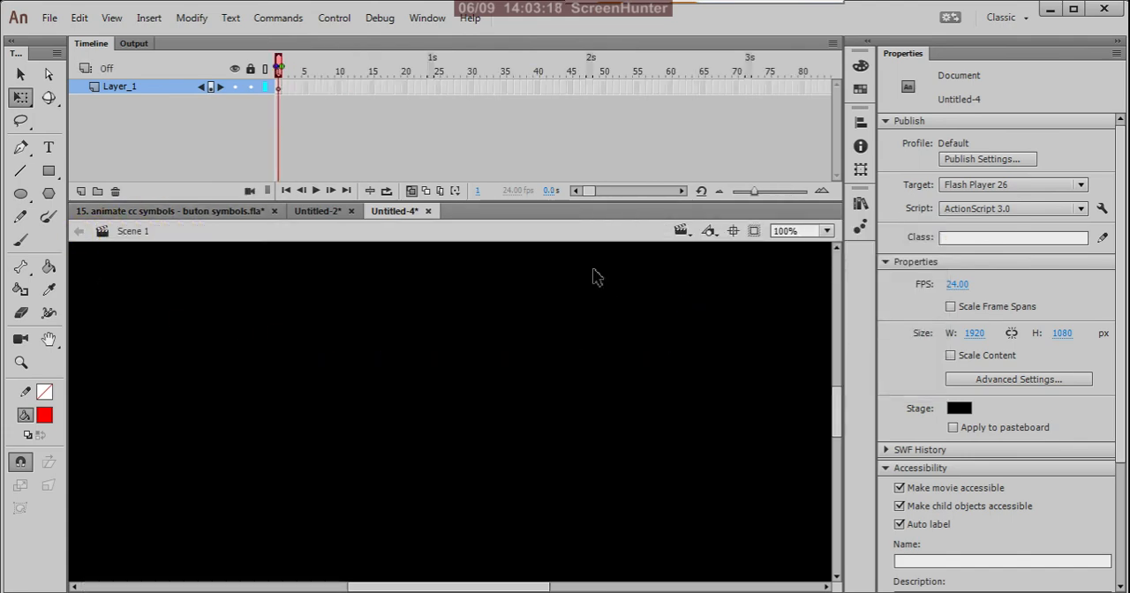
click(861, 209)
drag(643, 374, 463, 396)
click(521, 330)
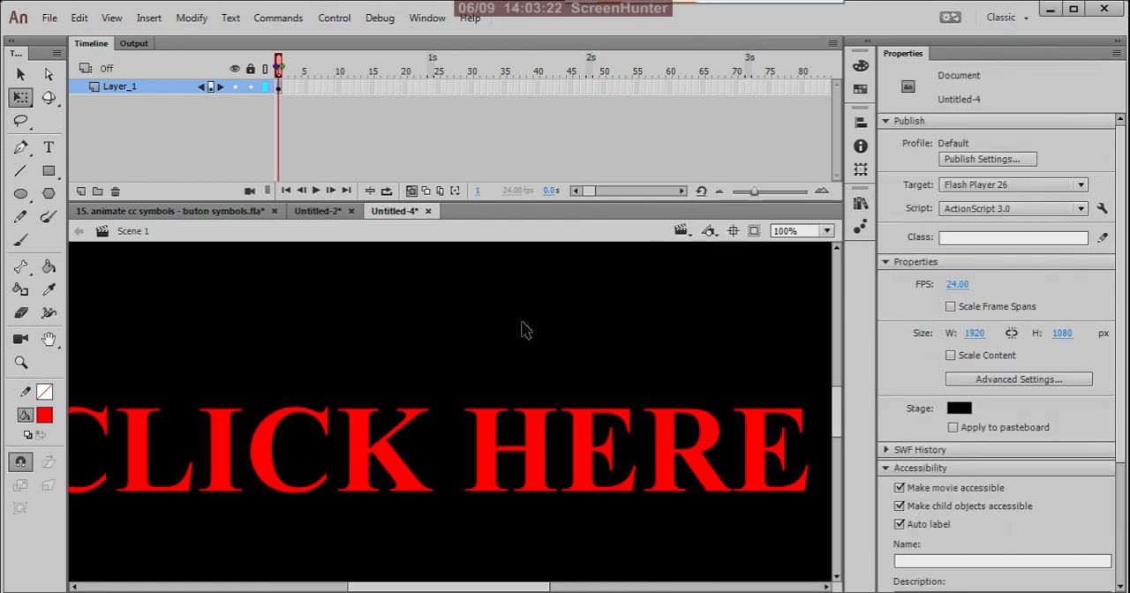
Test the movie, try the "CLICK HERE" button's states in the preview, and close the preview.
key(ctrl+minus)
key(ctrl+minus)
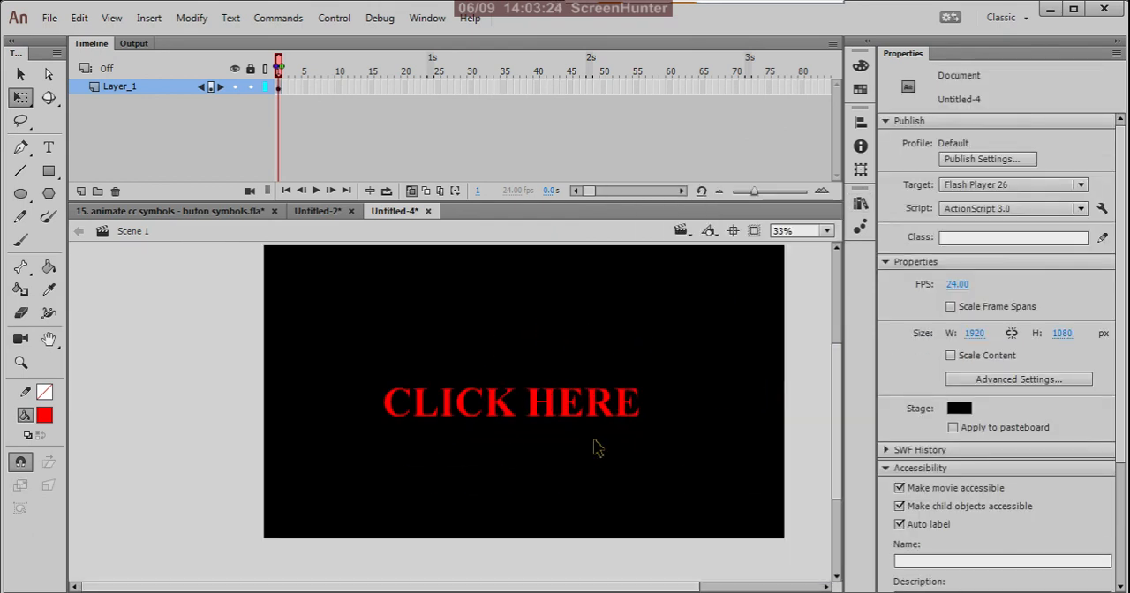
key(ctrl+minus)
click(515, 400)
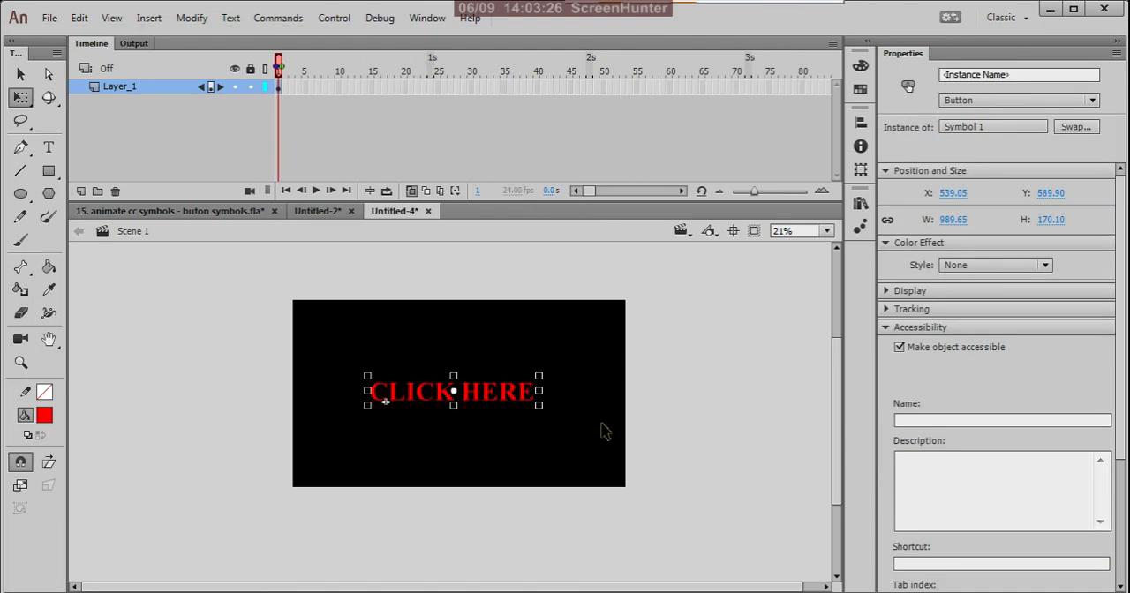
click(593, 411)
key(v)
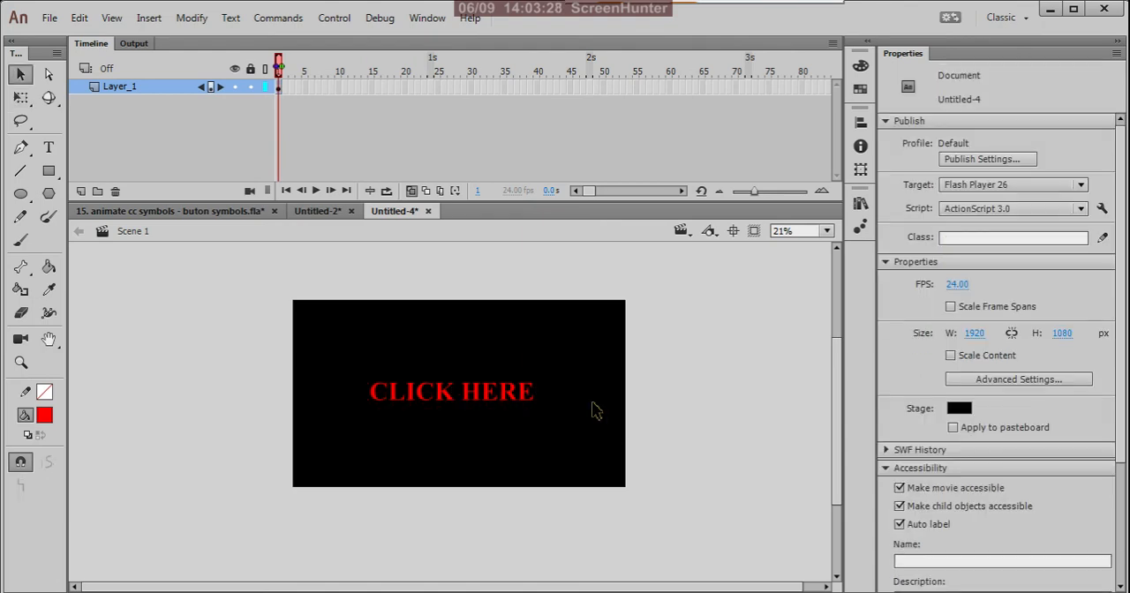
key(ctrl+Return)
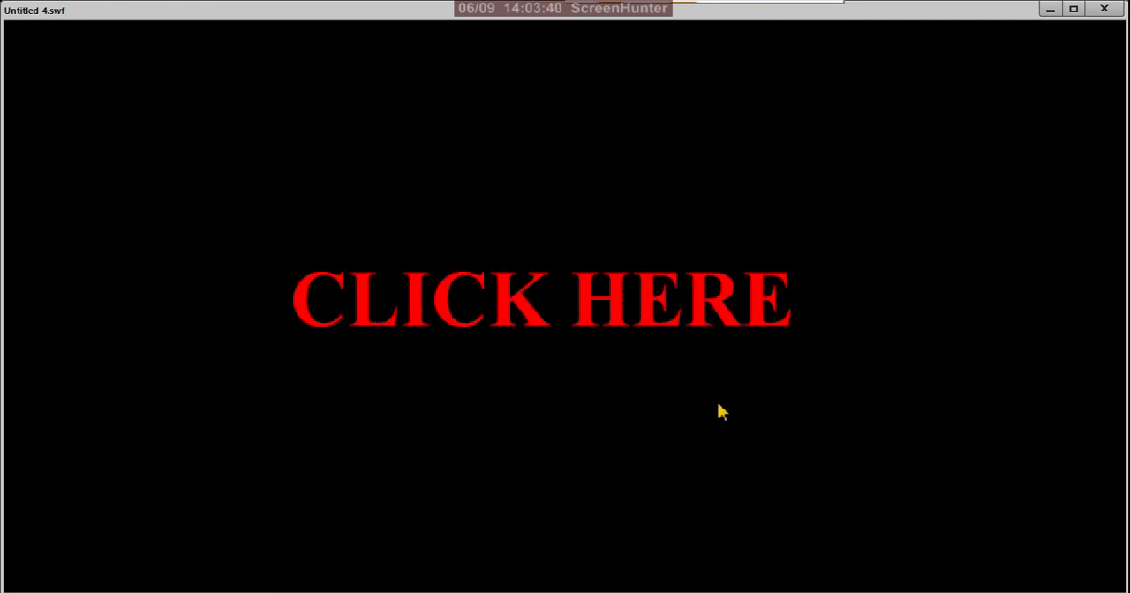
click(711, 323)
click(1104, 10)
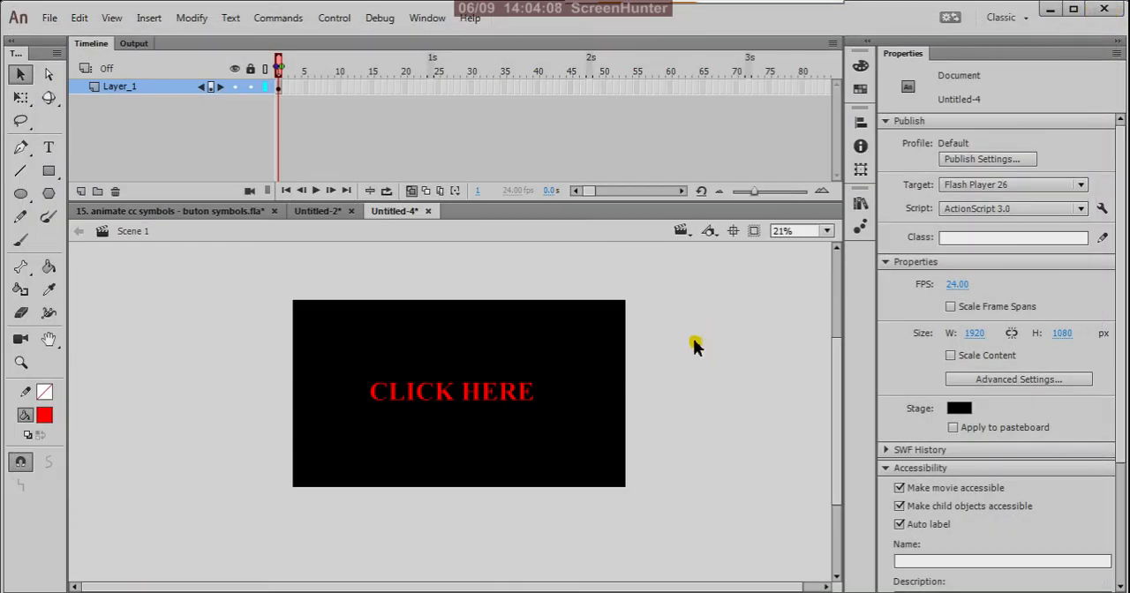
Open the "CLICK HERE" button symbol, insert a keyframe in the Hit state, and delete that frame's text.
click(475, 406)
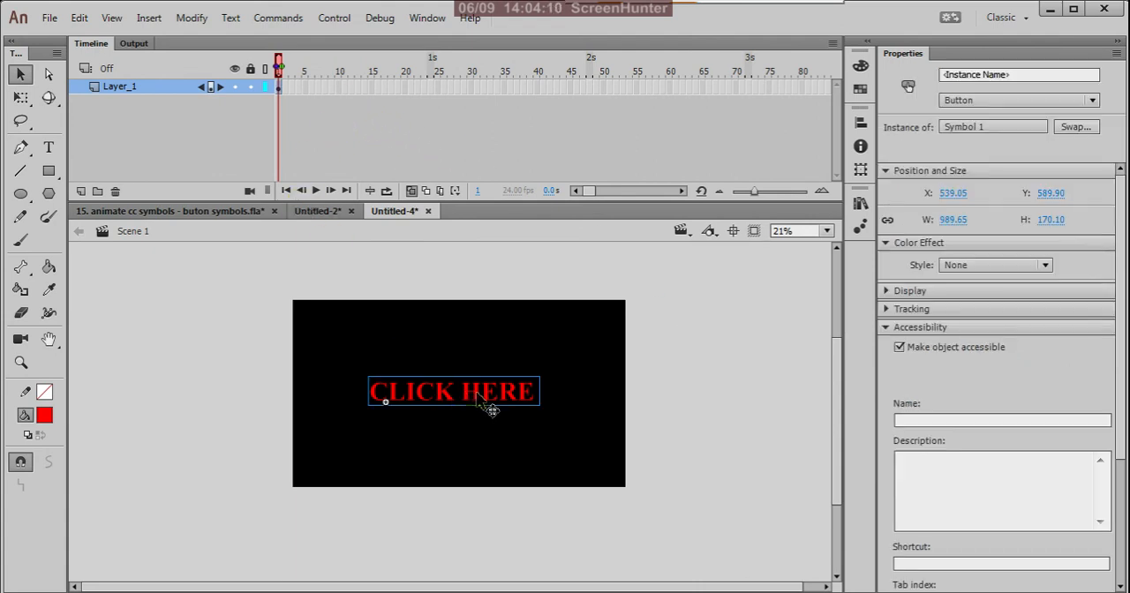
double_click(488, 408)
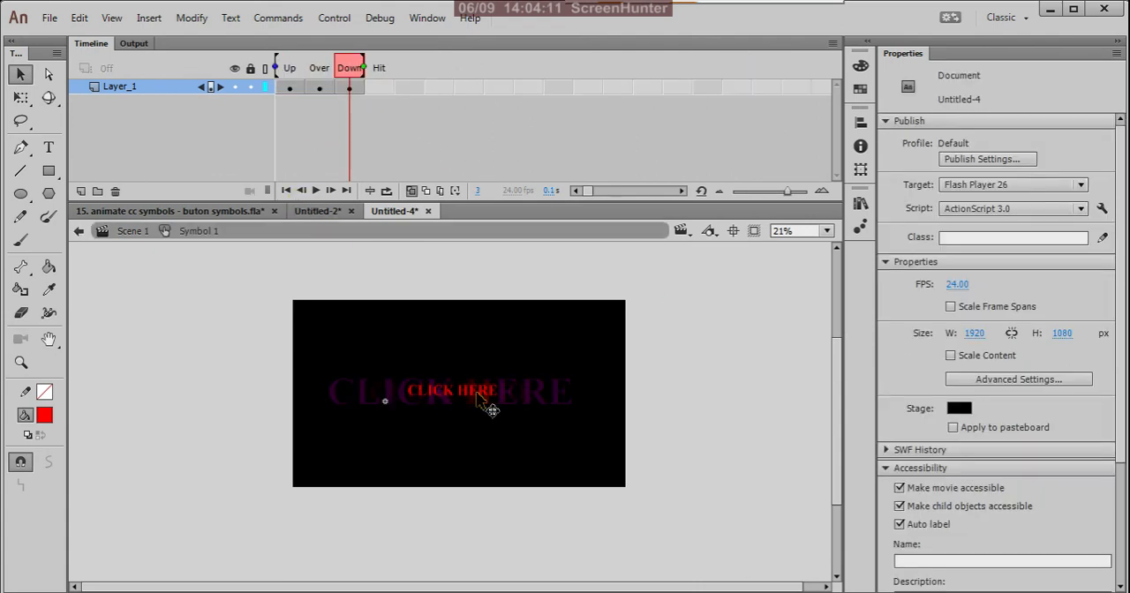
right_click(378, 88)
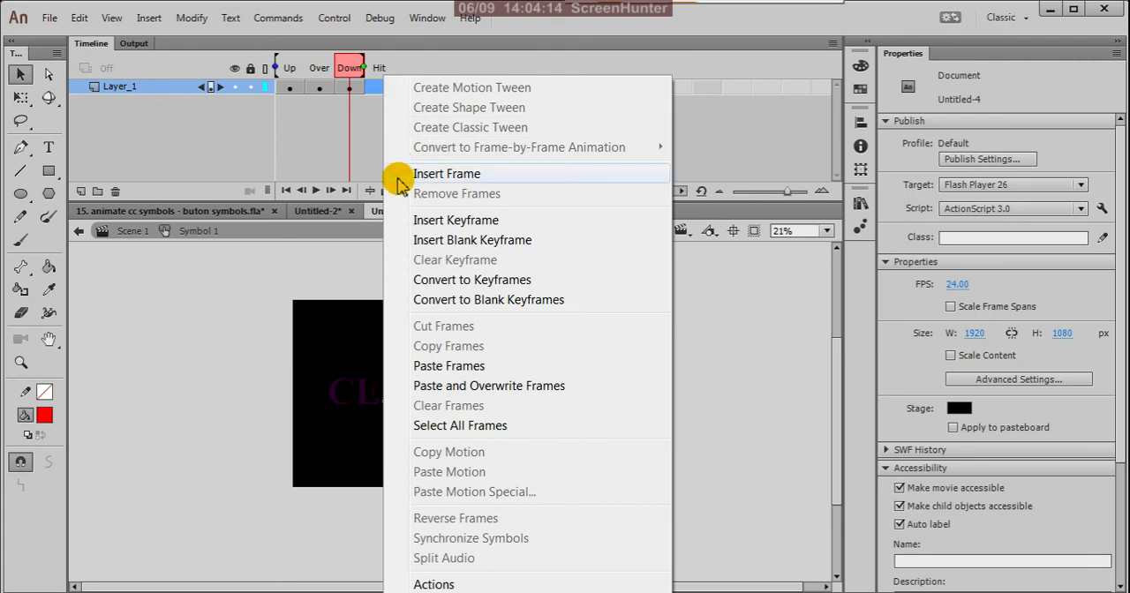
click(433, 220)
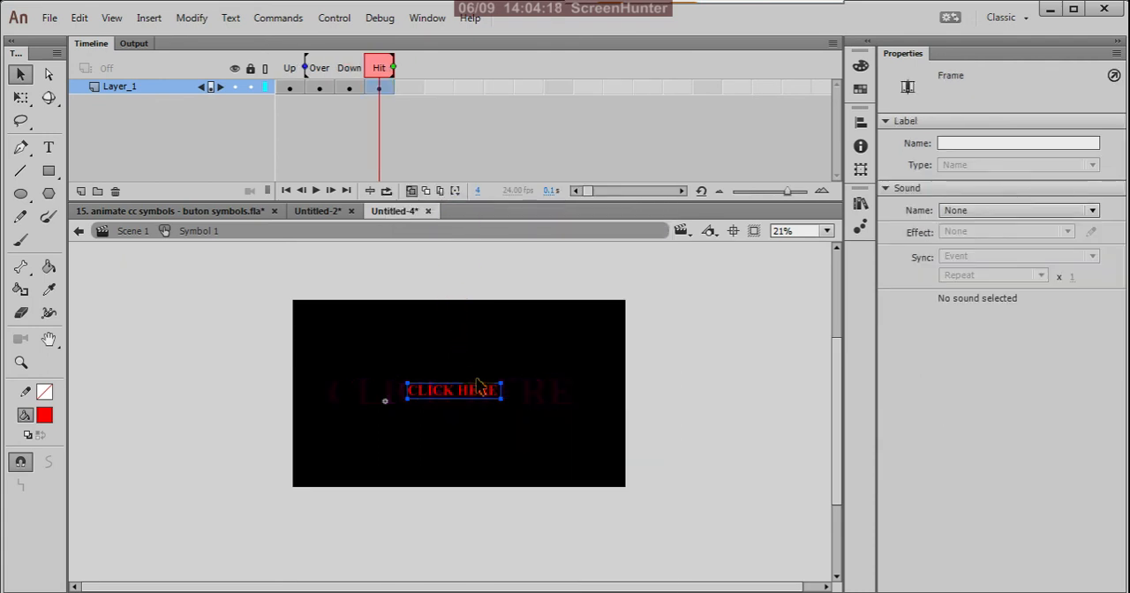
key(Delete)
Draw a red rectangle without stroke in the Hit state, covering the enlarged text area across nearly the full stage width.
click(48, 173)
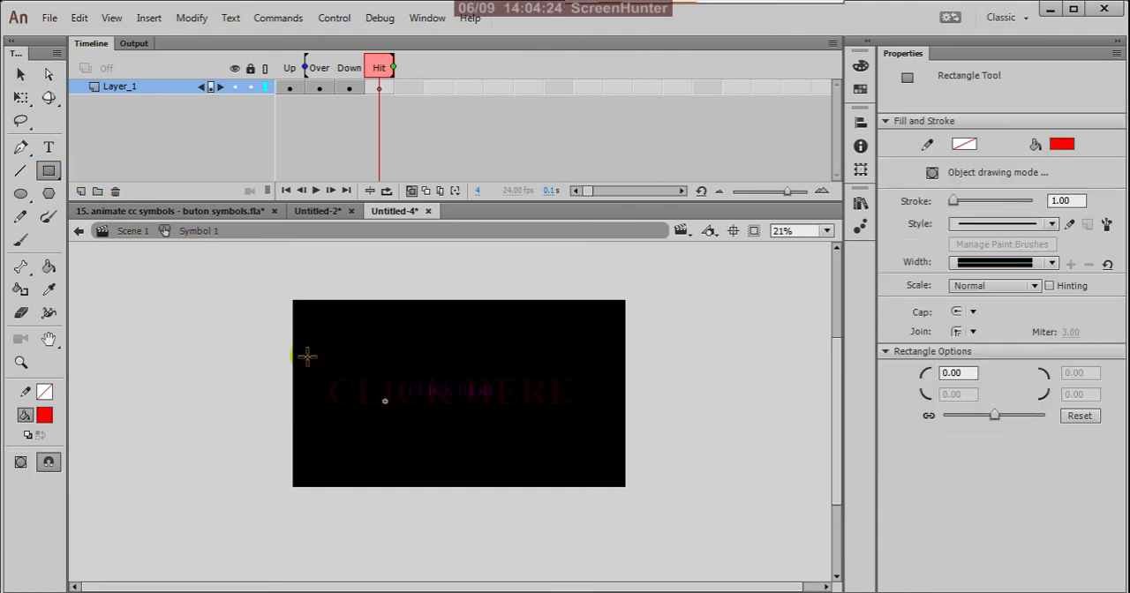
mouse_move(307, 356)
mouse_down()
mouse_move(394, 397)
mouse_move(613, 442)
mouse_up()
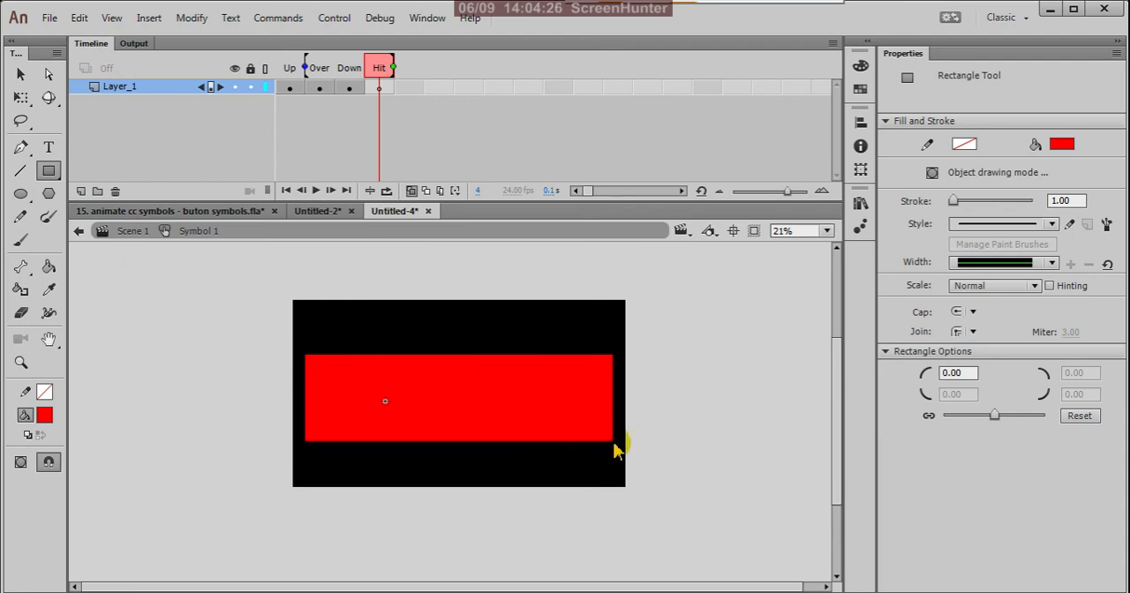
click(21, 75)
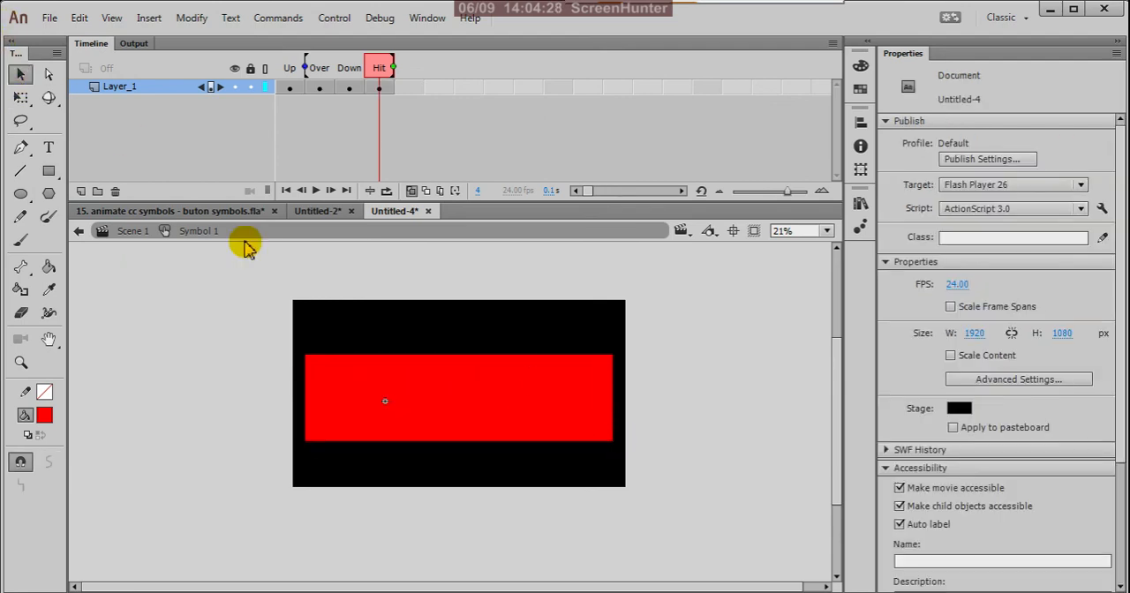
Return to Scene 1, test the movie to check the button's new hit area, and close the preview.
click(79, 230)
click(218, 317)
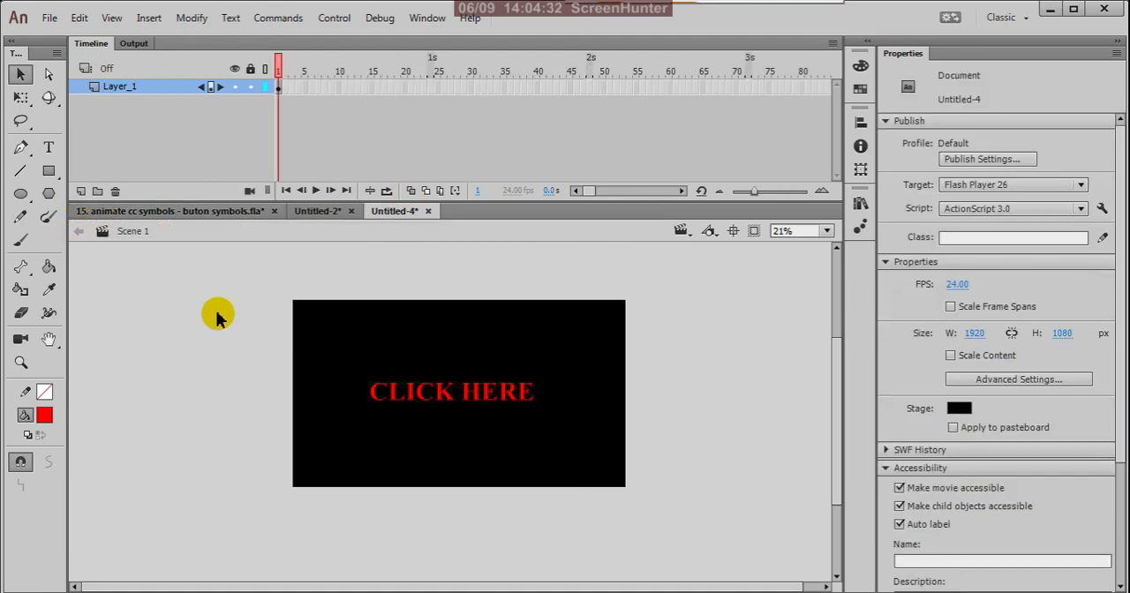
key(ctrl+Return)
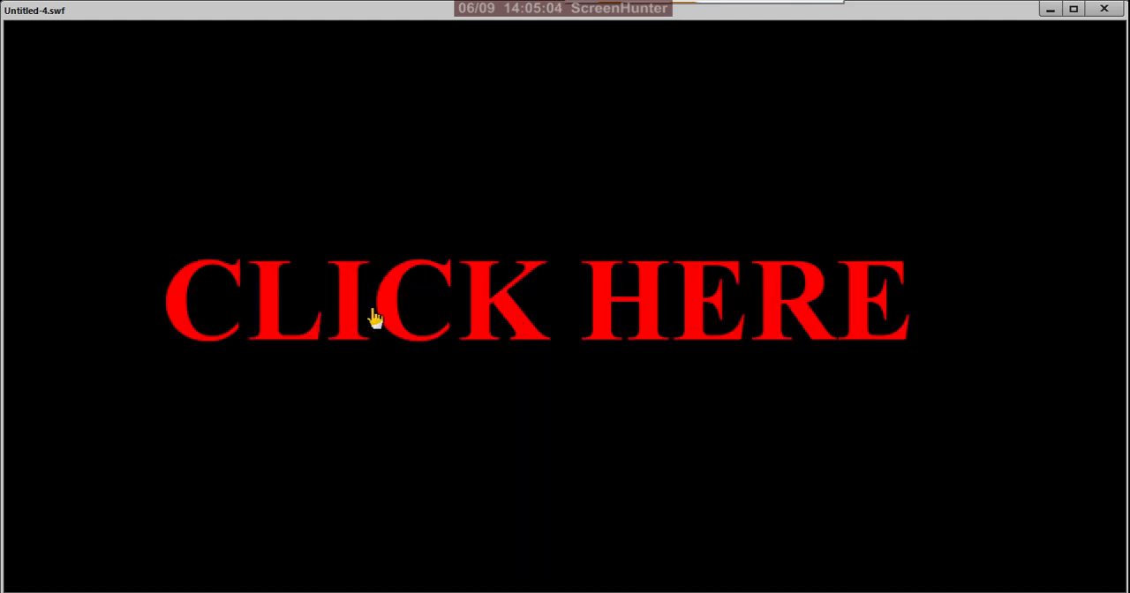
click(1104, 8)
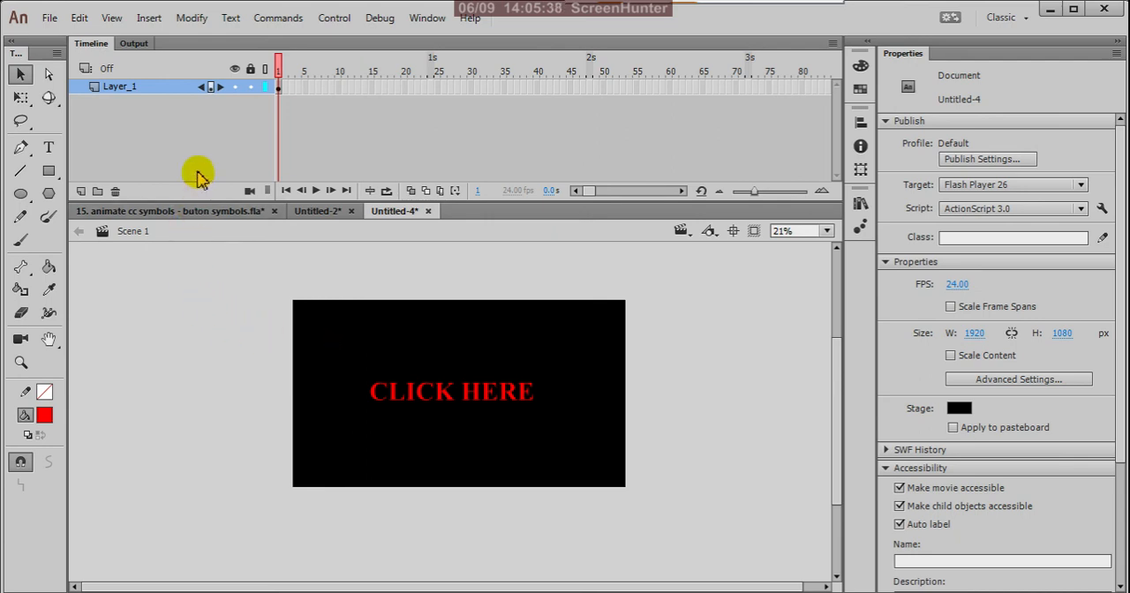
Close the Untitled-2 document without saving its changes.
click(306, 214)
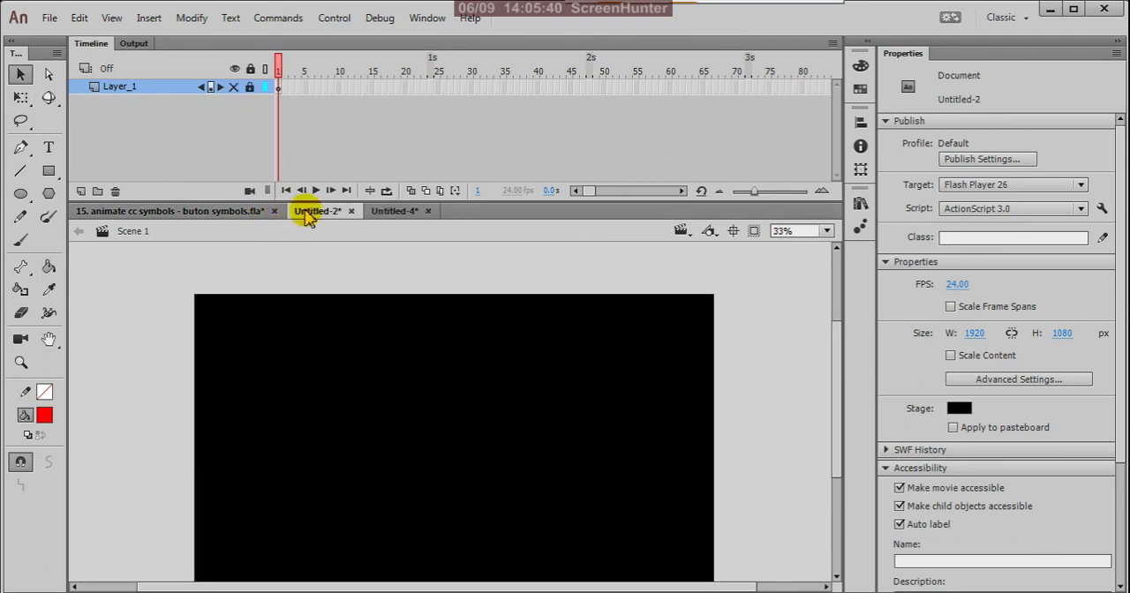
click(352, 212)
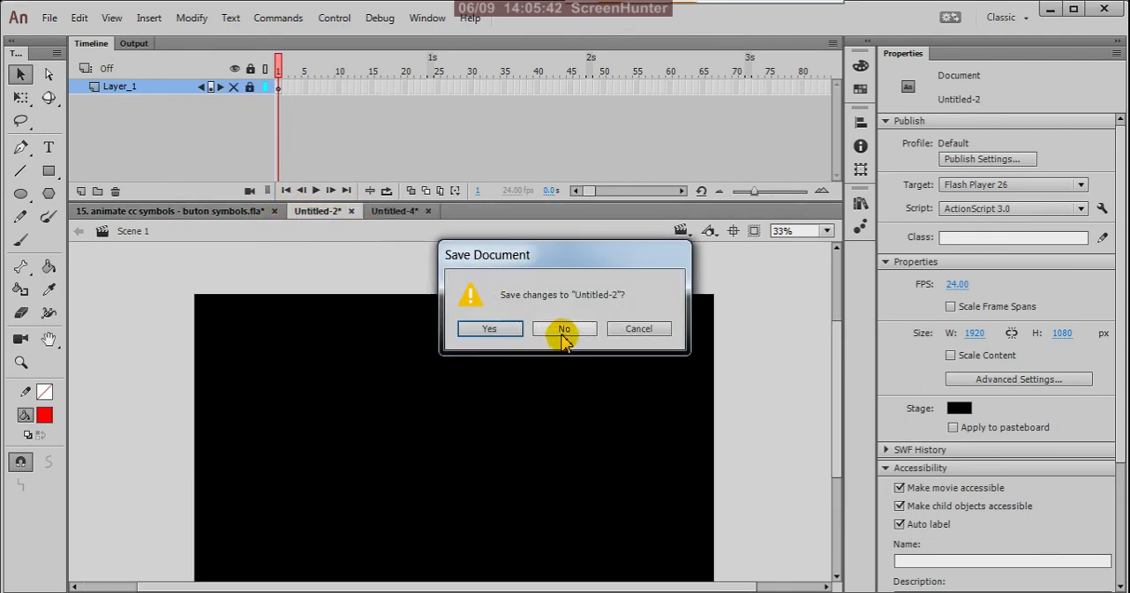
click(564, 330)
Review the list of symbol types in "15. animate cc symbols - buton symbols.fla" and go back to the Untitled-4 document.
click(246, 212)
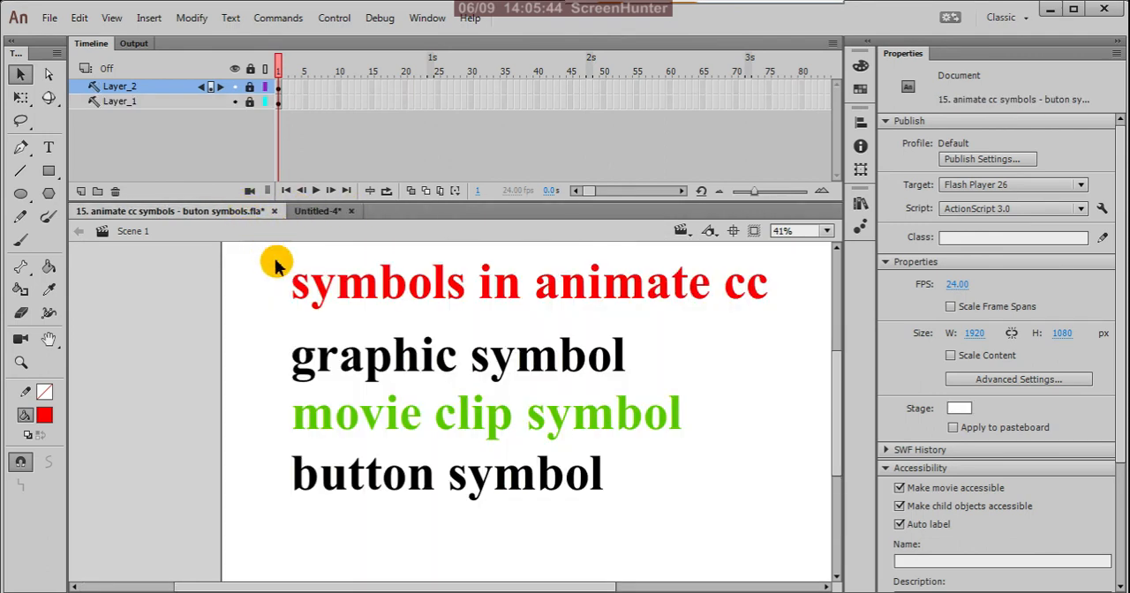
scroll(393, 357, down, 1)
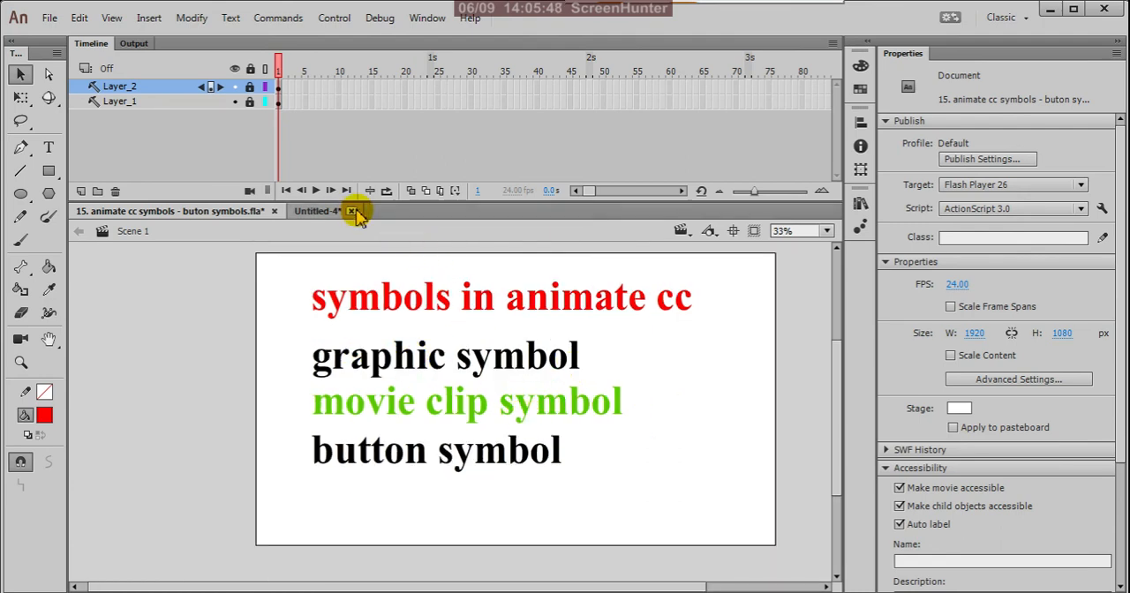
click(322, 213)
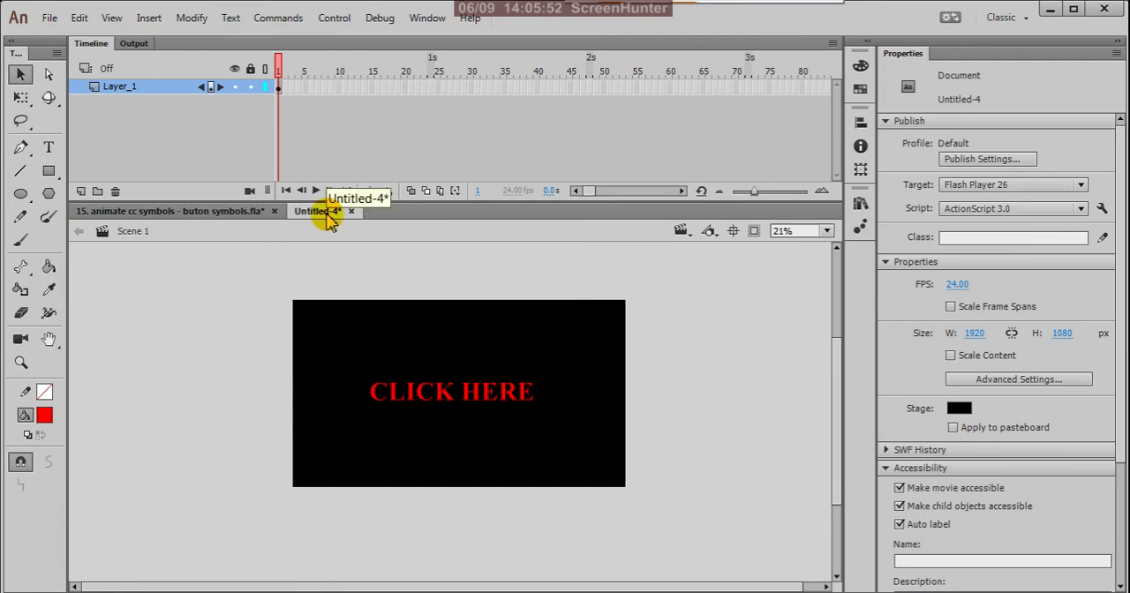
click(214, 212)
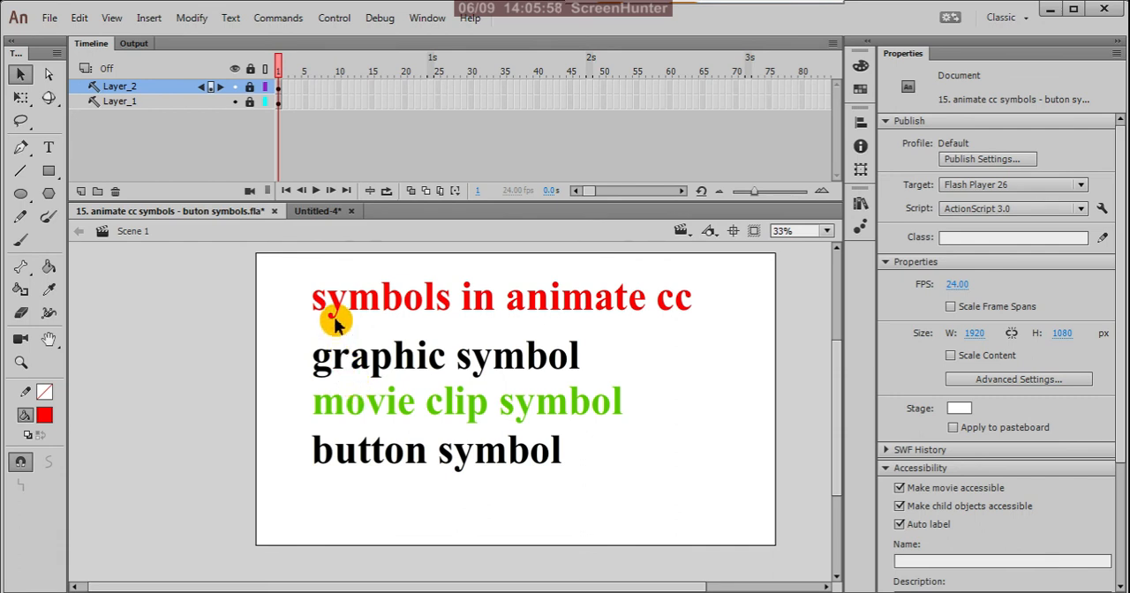
click(320, 212)
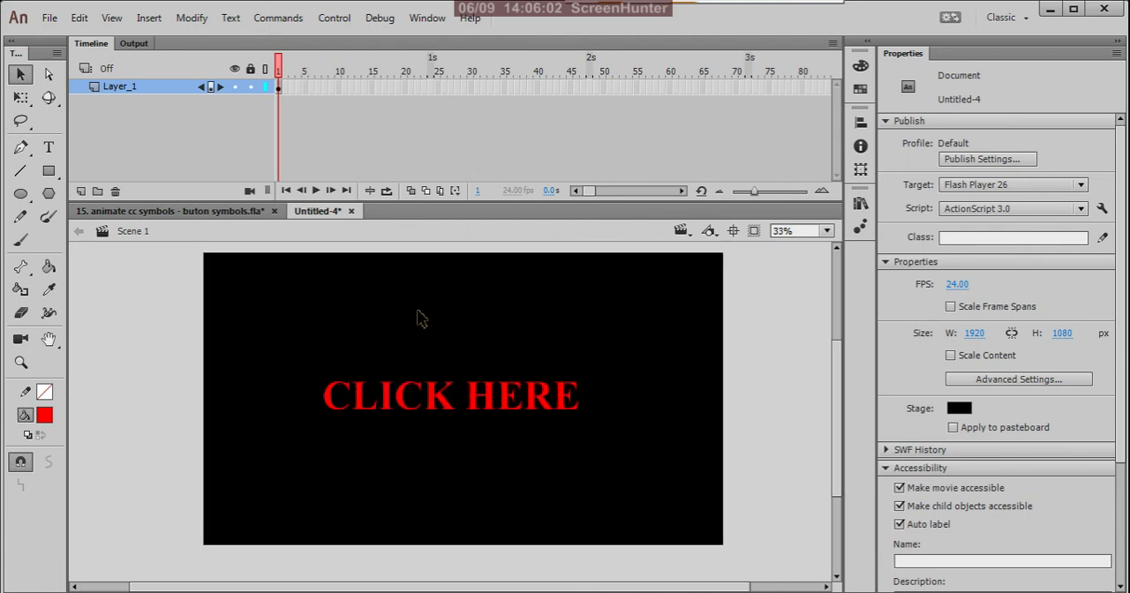
scroll(419, 318, up, 1)
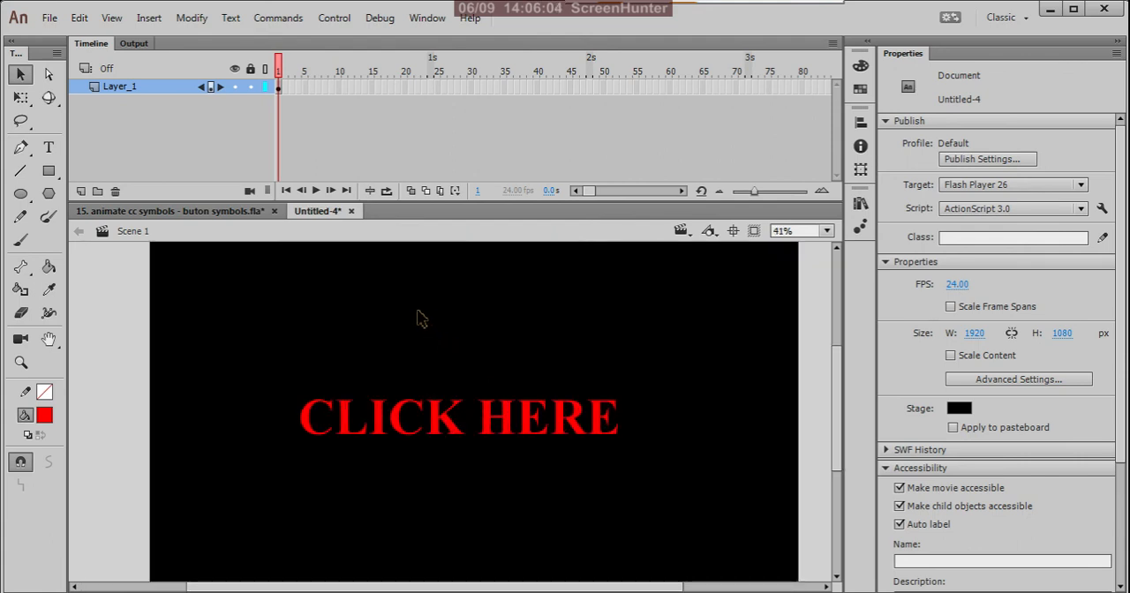